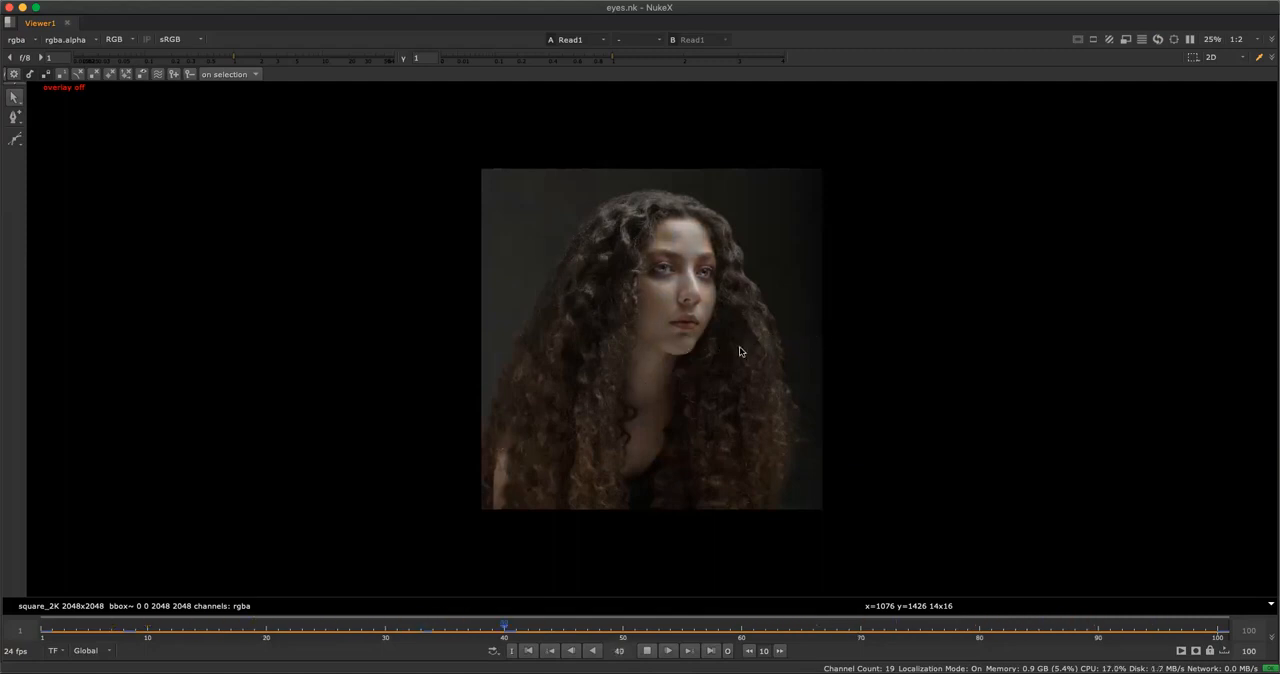
# Examine the portrait close up and check its alpha channel.
pyautogui.scroll(4, 739, 340)
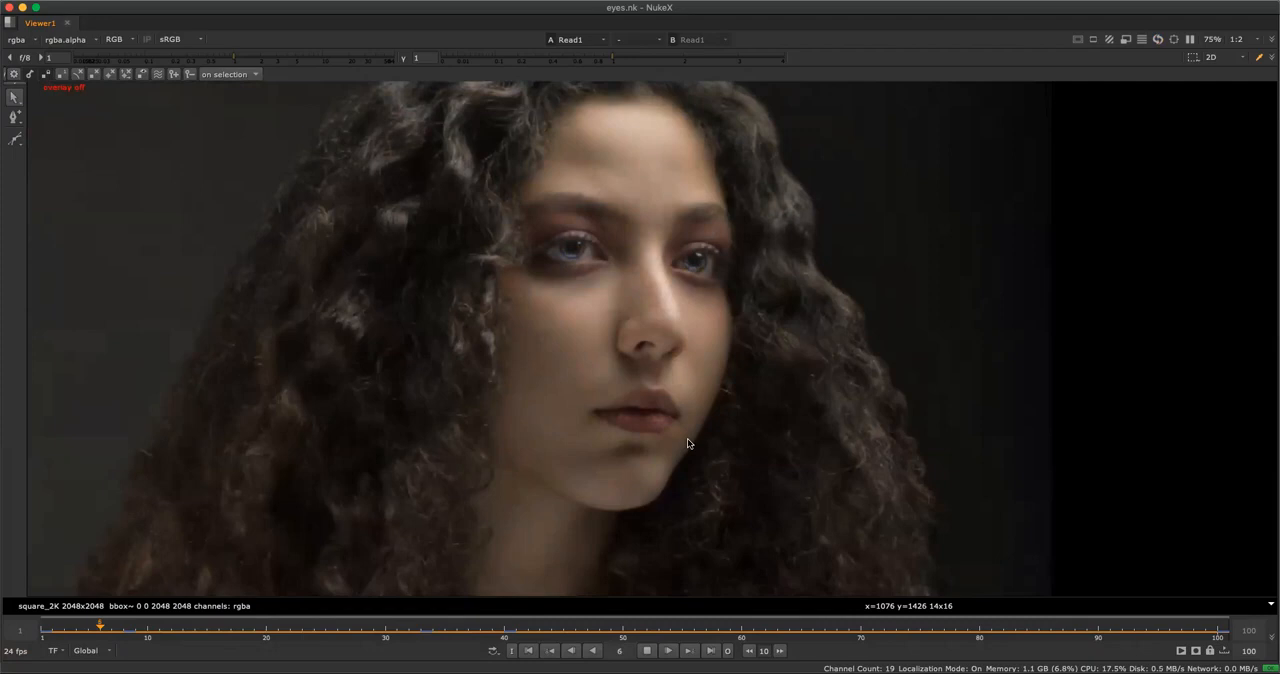
pyautogui.press('k')
pyautogui.press('a')
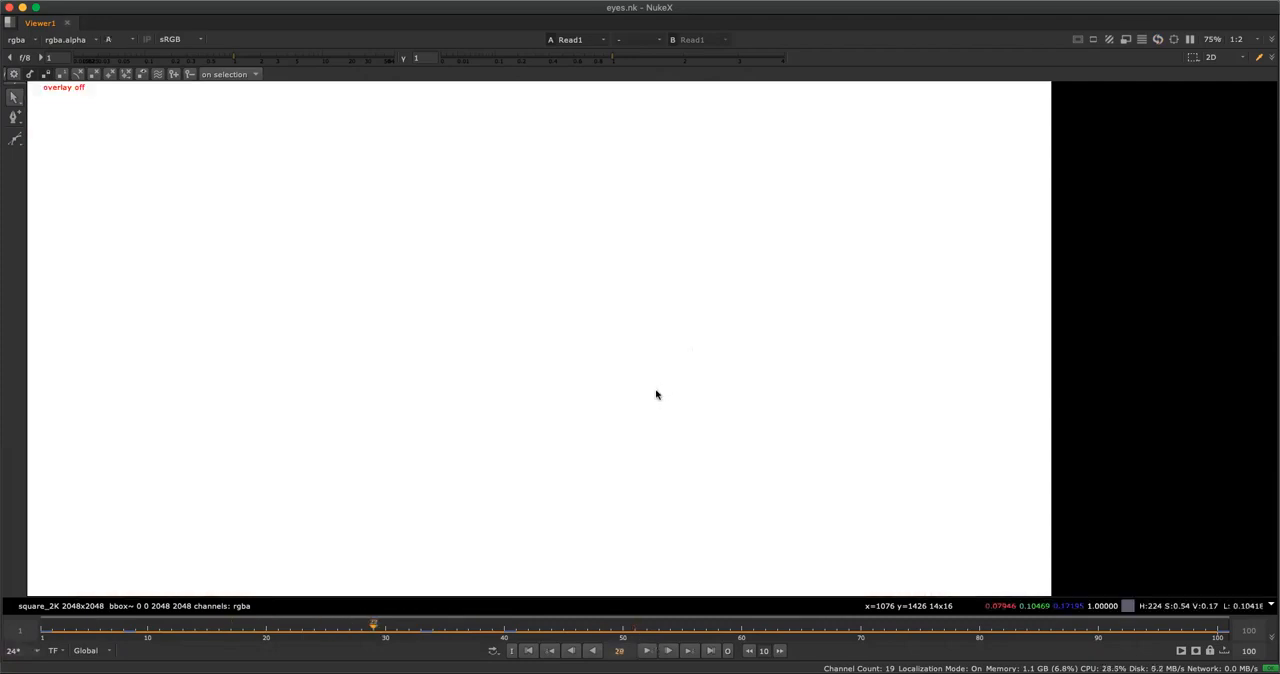
pyautogui.press('a')
pyautogui.scroll(-4, 626, 394)
pyautogui.press('space')
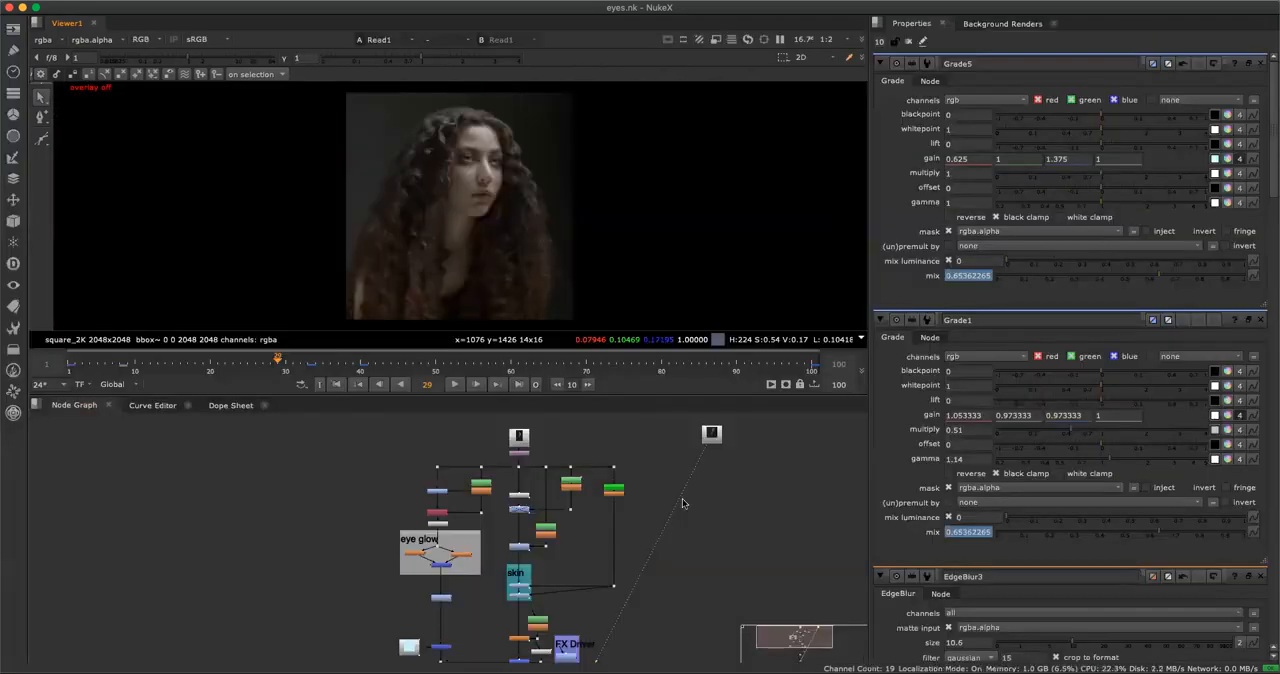
# Examine the node graph from the source images through the eye glow, skin and FX Driver groups.
pyautogui.press('space')
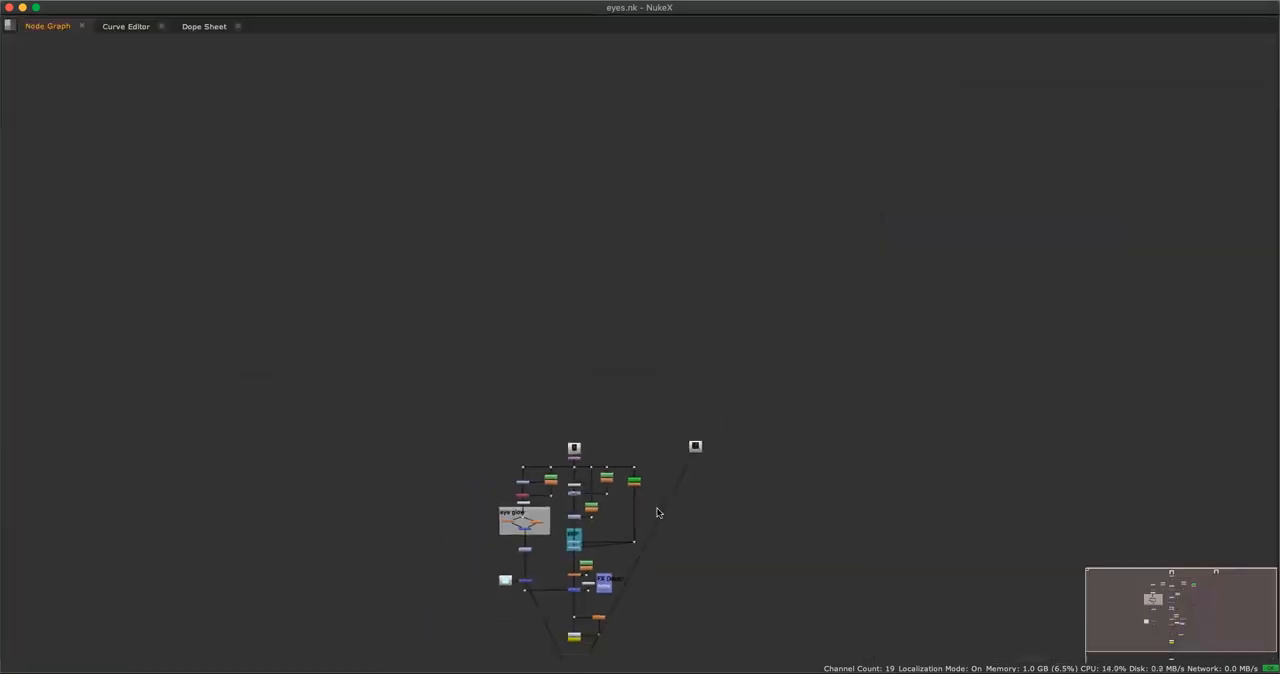
pyautogui.moveTo(659, 519); pyautogui.dragTo(683, 365, button='middle')
pyautogui.scroll(10, 683, 365)
pyautogui.moveTo(613, 302); pyautogui.dragTo(885, 302)
pyautogui.click(660, 294)
pyautogui.scroll(-10, 575, 275)
pyautogui.moveTo(616, 148); pyautogui.dragTo(593, 223, button='middle')
pyautogui.scroll(7, 588, 262)
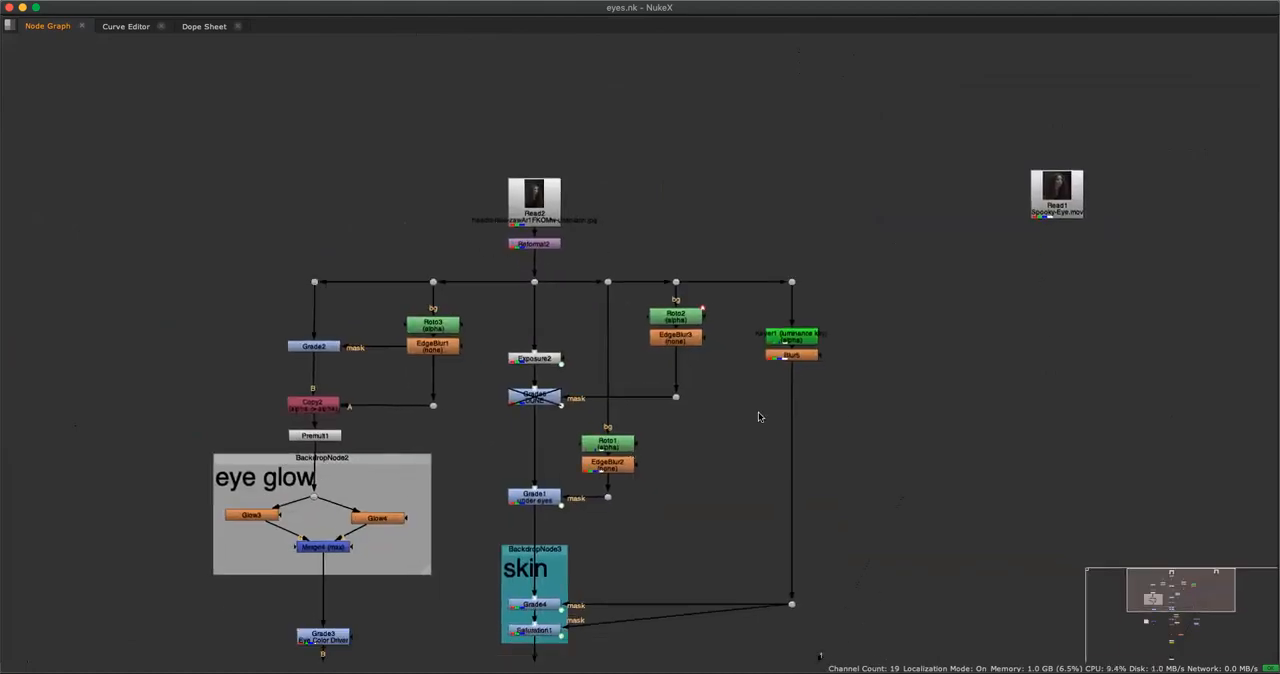
pyautogui.moveTo(871, 335); pyautogui.dragTo(829, 229, button='middle')
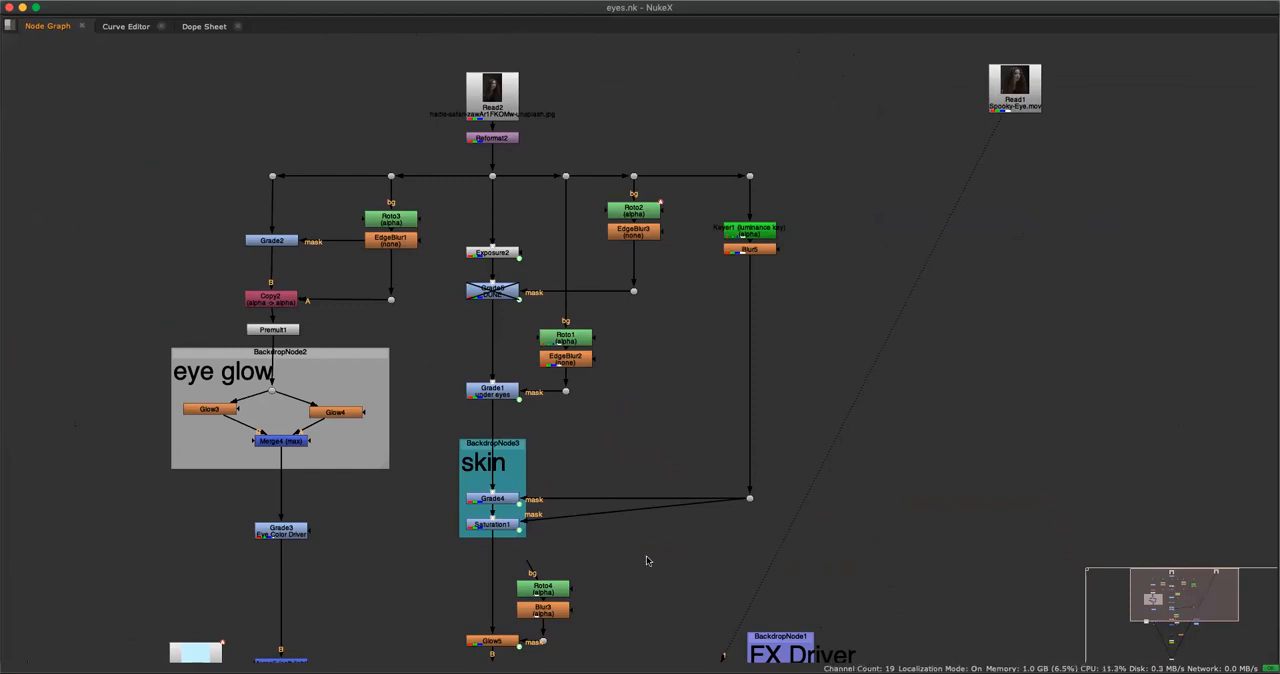
pyautogui.moveTo(646, 555); pyautogui.dragTo(545, 445, button='middle')
pyautogui.moveTo(700, 537); pyautogui.dragTo(707, 528)
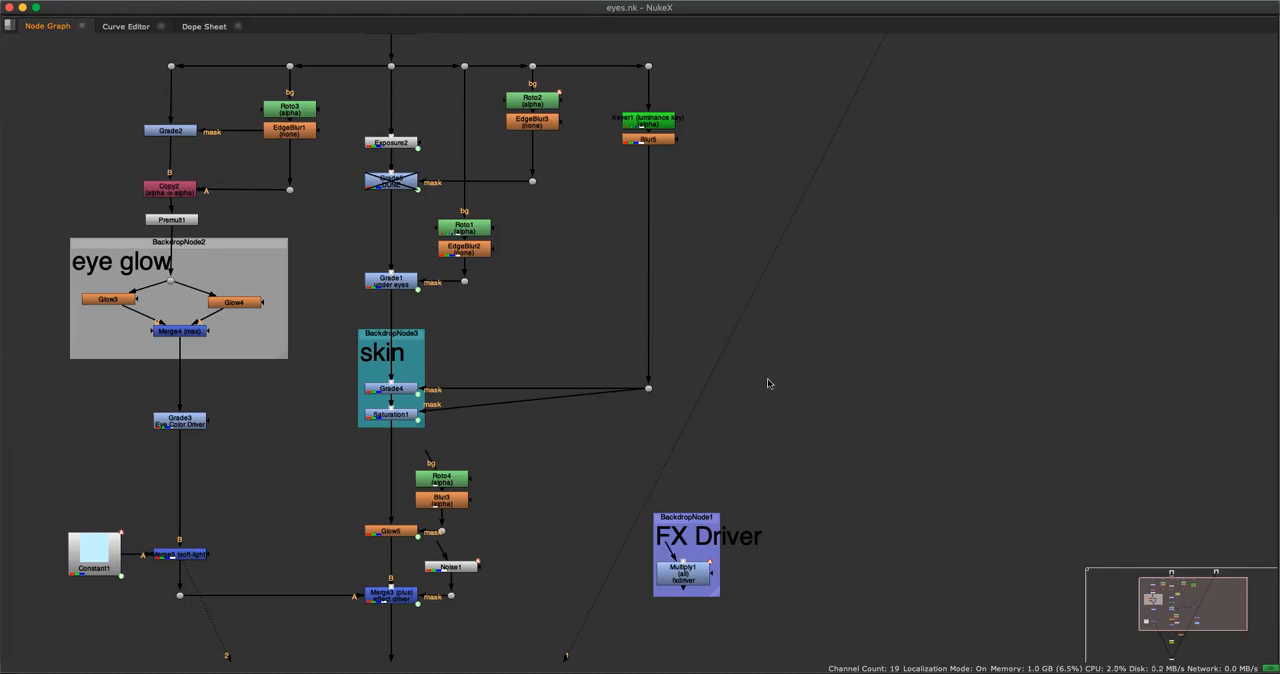
# Display the Merge3 effect driver's output and open the properties of the FX Driver's Multiply1 node.
pyautogui.press('space')
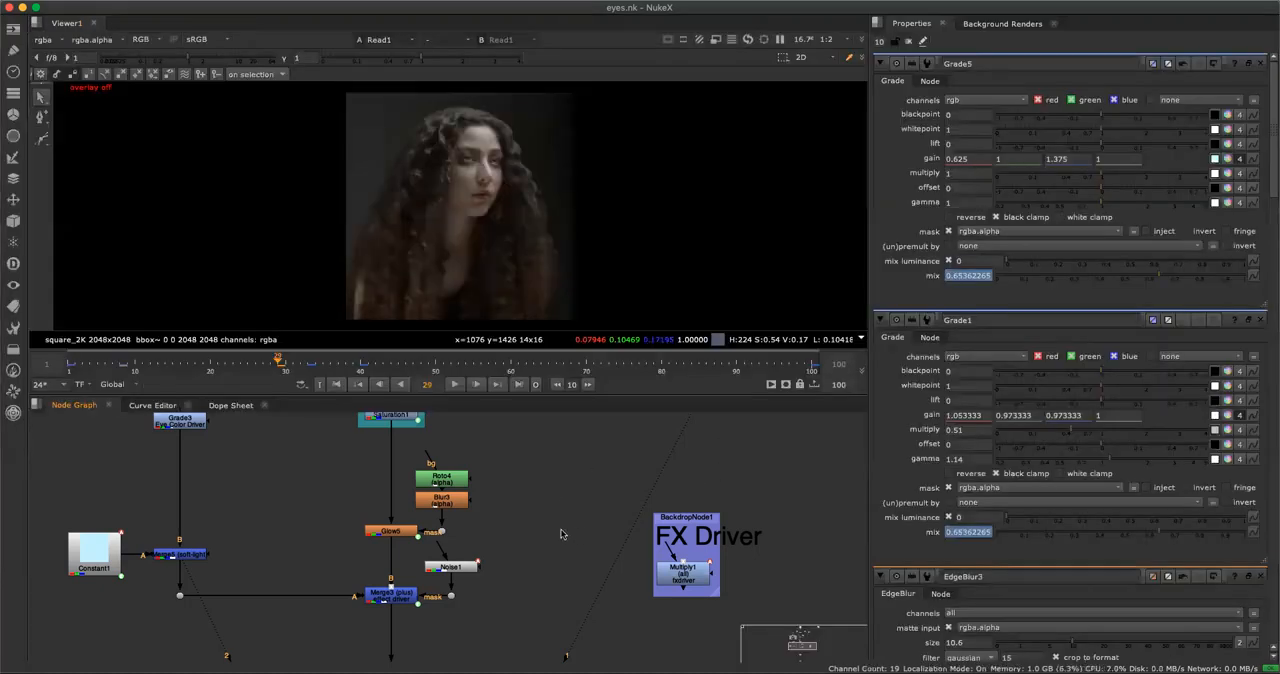
pyautogui.press('space')
pyautogui.press('space')
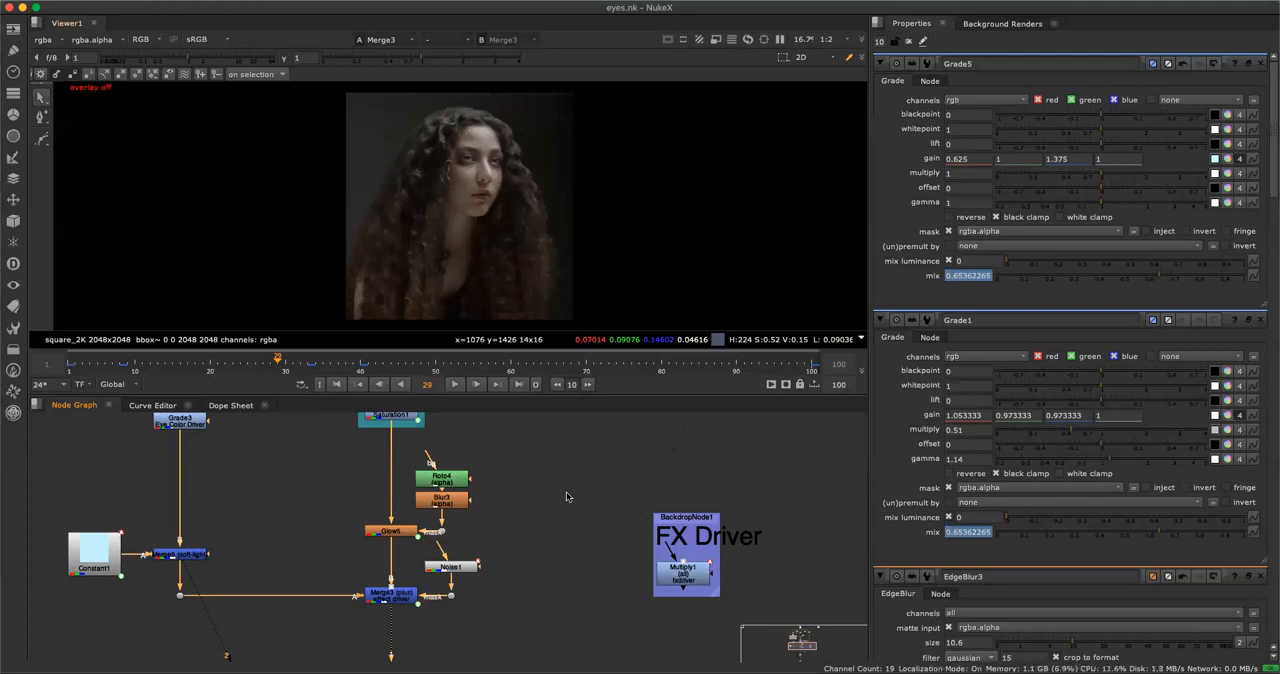
pyautogui.click(690, 575)
pyautogui.doubleClick(690, 577)
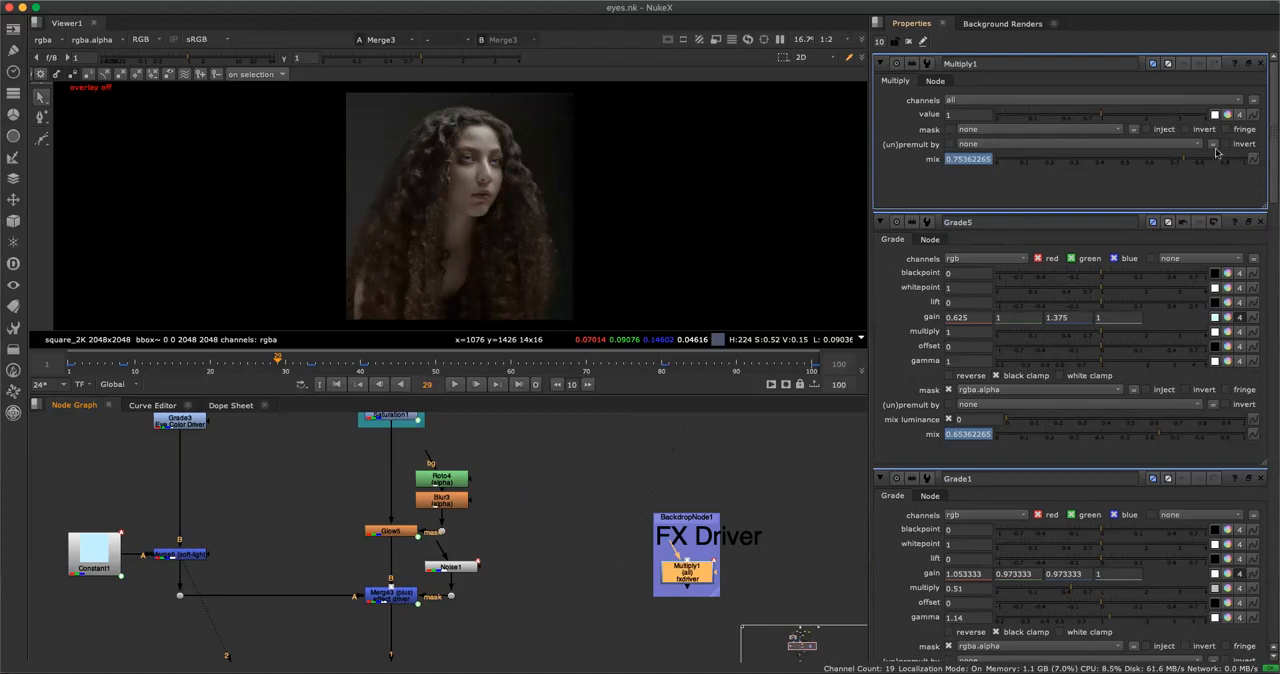
# Try to revert the Multiply1 knobs and reset the mix to its default.
pyautogui.click(1253, 159)
pyautogui.moveTo(1200, 276)
pyautogui.click(995, 191)
pyautogui.rightClick(932, 162)
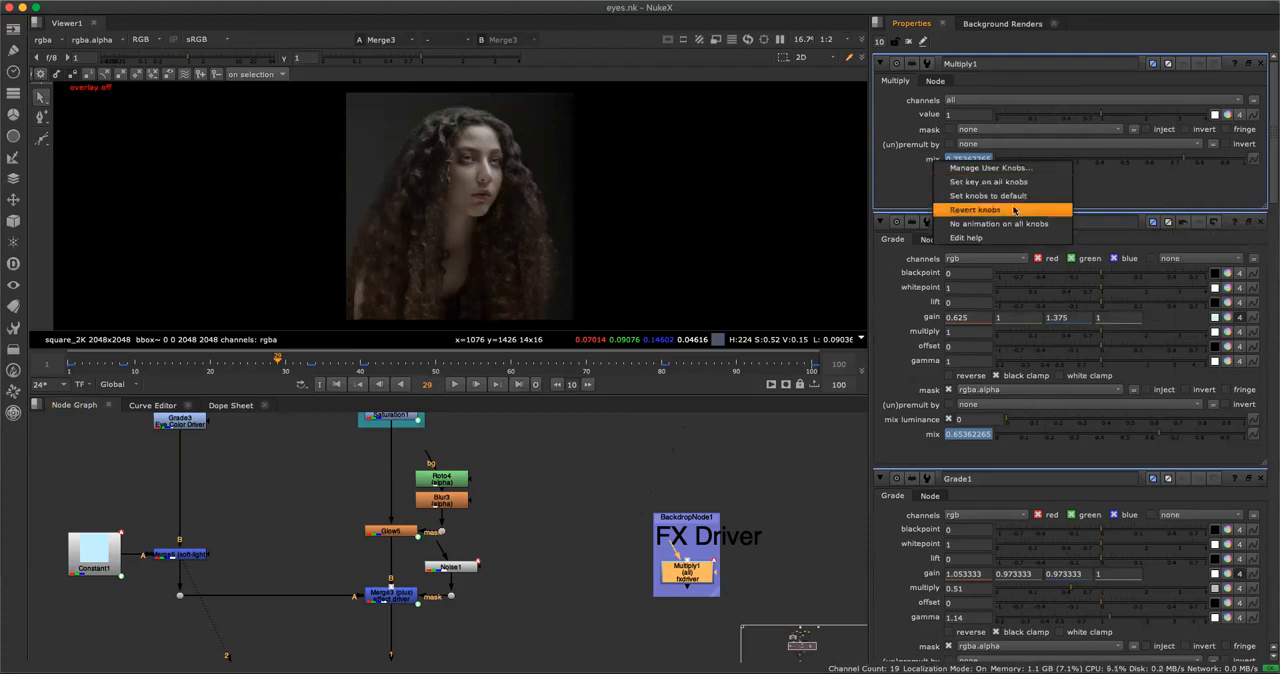
pyautogui.click(1014, 210)
pyautogui.click(1253, 159)
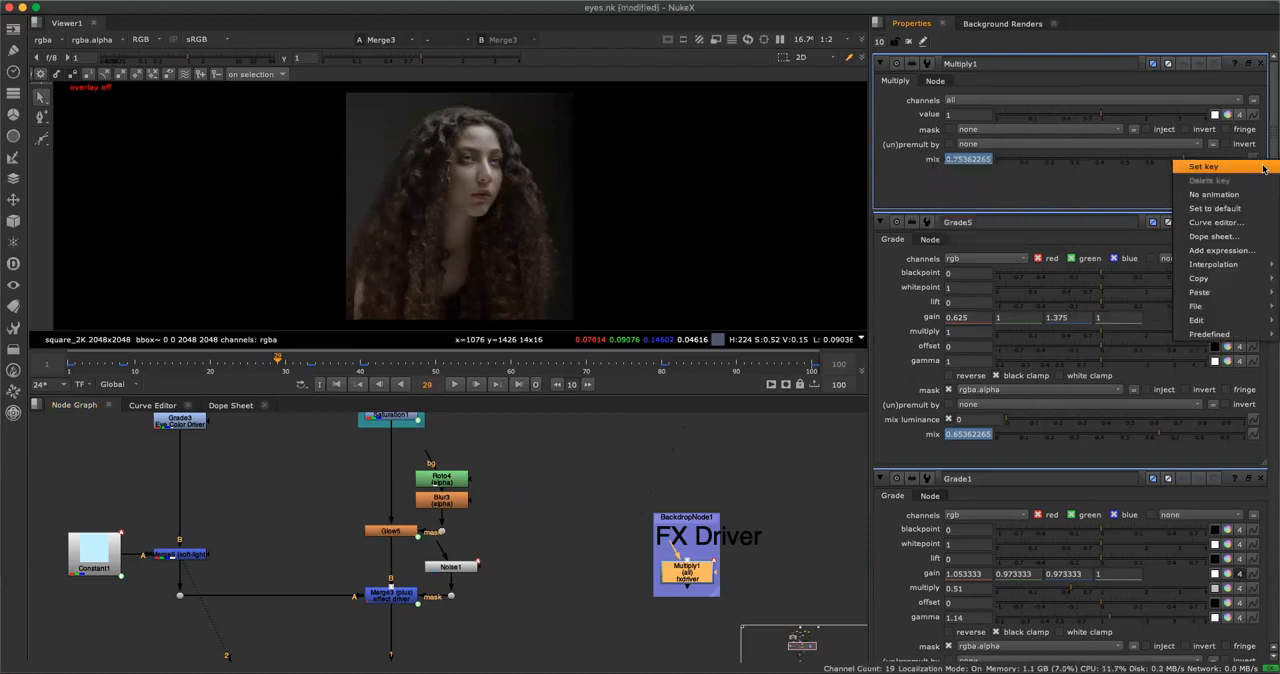
pyautogui.click(1218, 209)
pyautogui.click(666, 347)
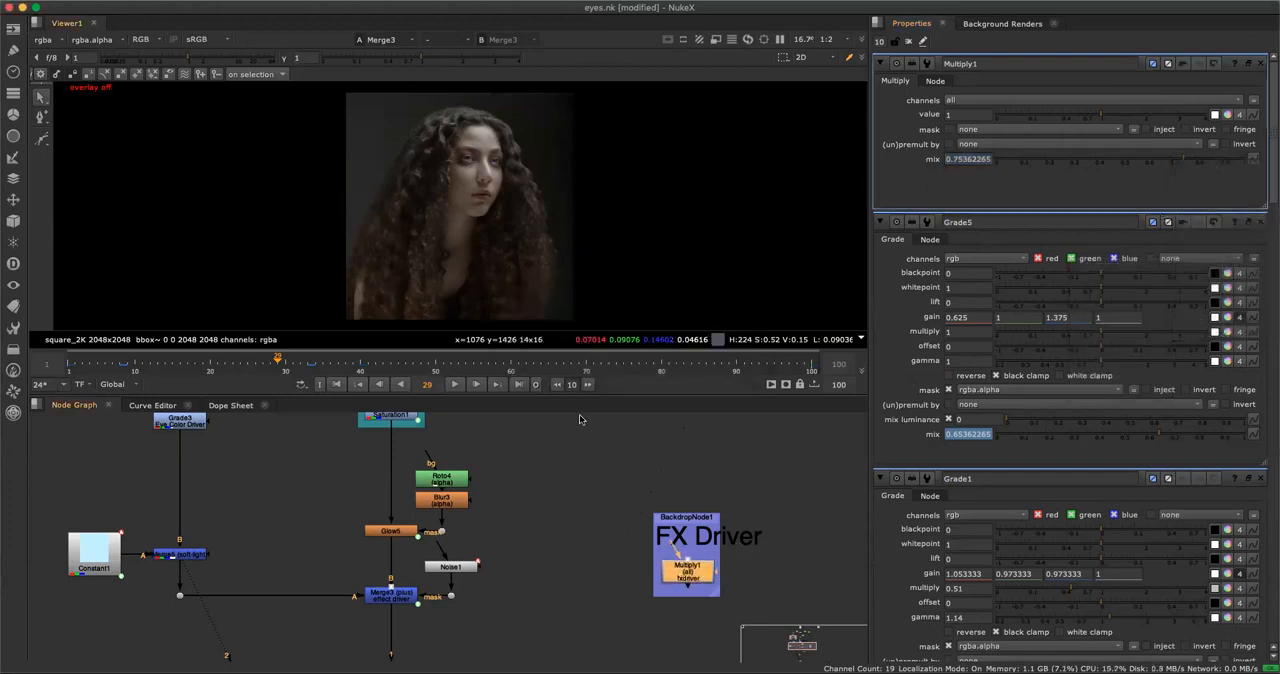
# Set the Multiply1 mix to 0 and raise it to 1 to test the effect on the face.
pyautogui.press('=')
pyautogui.moveTo(1167, 161); pyautogui.dragTo(984, 177)
pyautogui.keyDown('alt'); pyautogui.moveTo(415, 188); pyautogui.dragTo(482, 252, button='middle'); pyautogui.keyUp('alt')
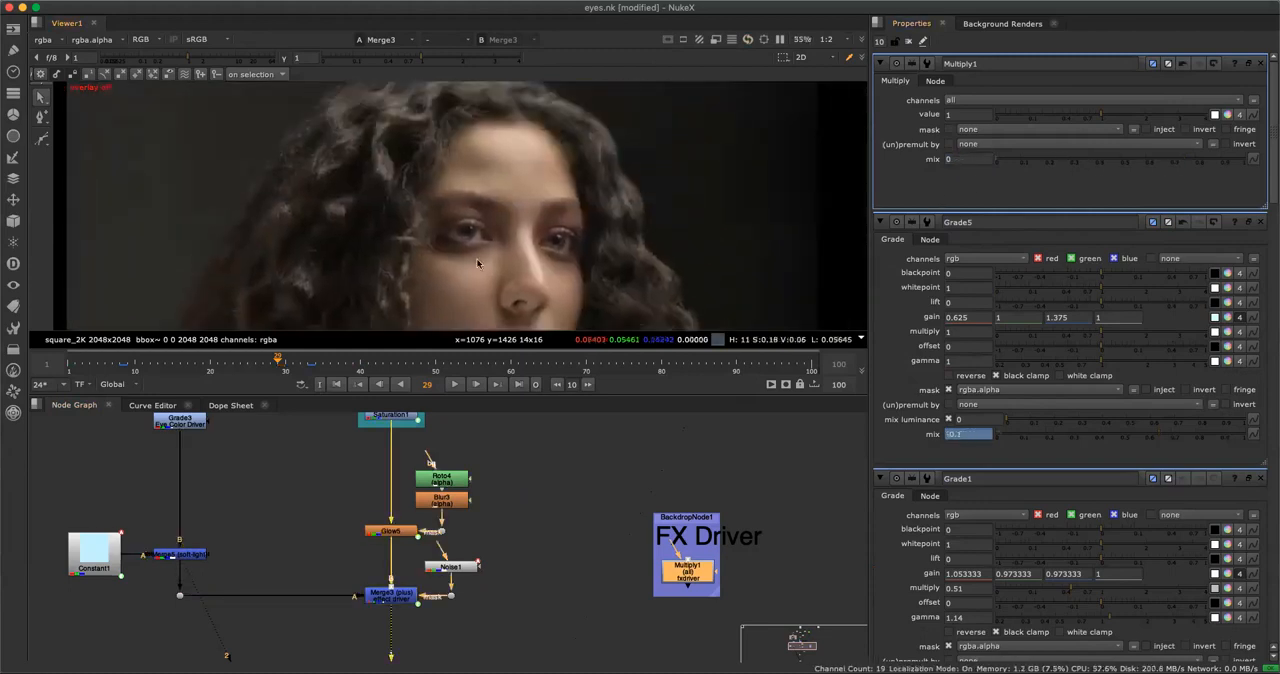
pyautogui.press('space')
pyautogui.press('f')
pyautogui.press('space')
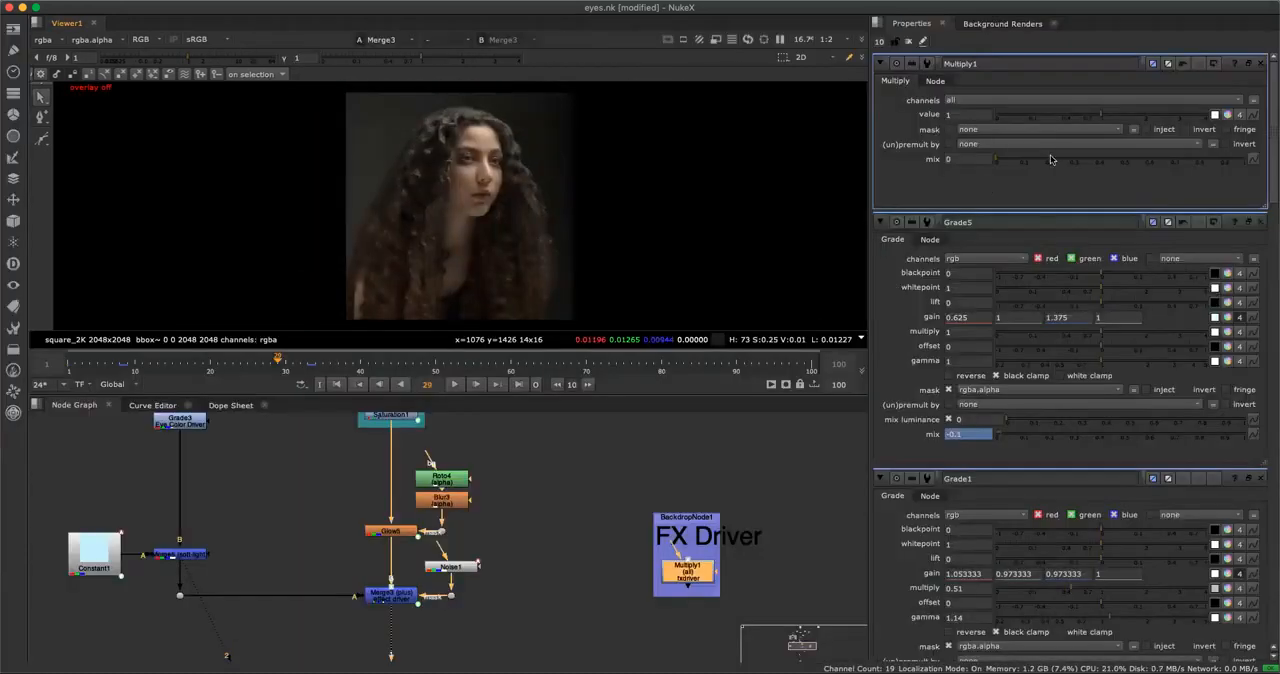
pyautogui.moveTo(1104, 156); pyautogui.dragTo(1248, 160)
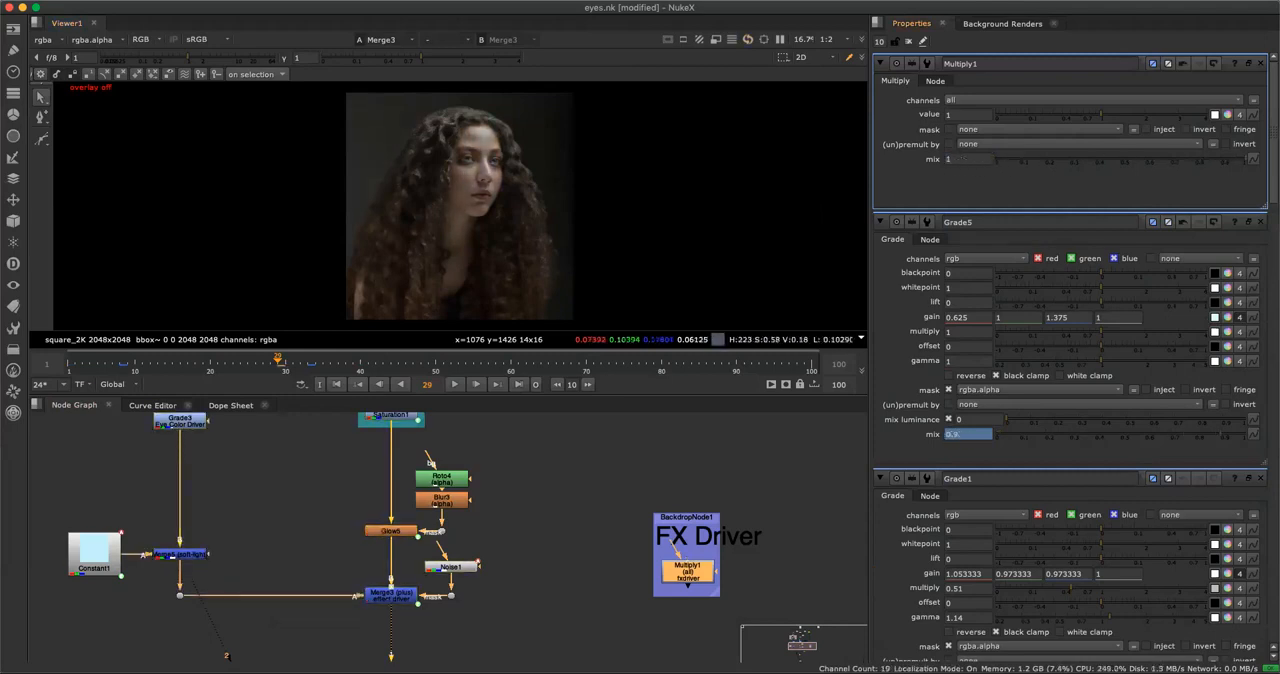
# Lower the Multiply1 mix again over a close-up of the eyes, and undo the mix changes.
pyautogui.scroll(5, 545, 144)
pyautogui.moveTo(412, 198); pyautogui.dragTo(577, 162, button='middle')
pyautogui.moveTo(1188, 162); pyautogui.dragTo(899, 268)
pyautogui.click(660, 459)
pyautogui.press('super+z')
pyautogui.press('super+z')
pyautogui.press('super+z')
pyautogui.press('super+z')
pyautogui.press('super+z')
pyautogui.press('super+z')
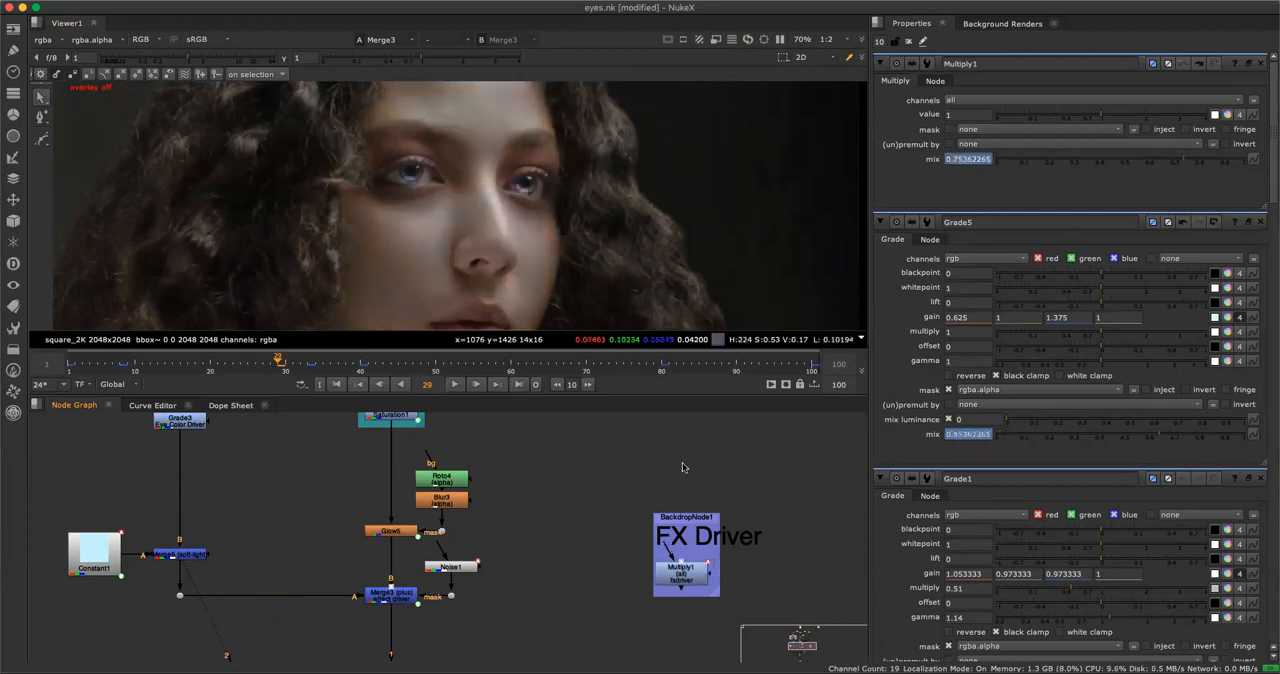
# Examine the upper part of the node graph around the Read2 source and its mask branches.
pyautogui.press('space')
pyautogui.scroll(-4, 670, 389)
pyautogui.moveTo(673, 315); pyautogui.dragTo(710, 428, button='middle')
pyautogui.scroll(10, 596, 361)
pyautogui.moveTo(829, 313); pyautogui.dragTo(918, 297, button='middle')
pyautogui.scroll(-8, 900, 300)
pyautogui.moveTo(782, 345); pyautogui.dragTo(536, 380, button='middle')
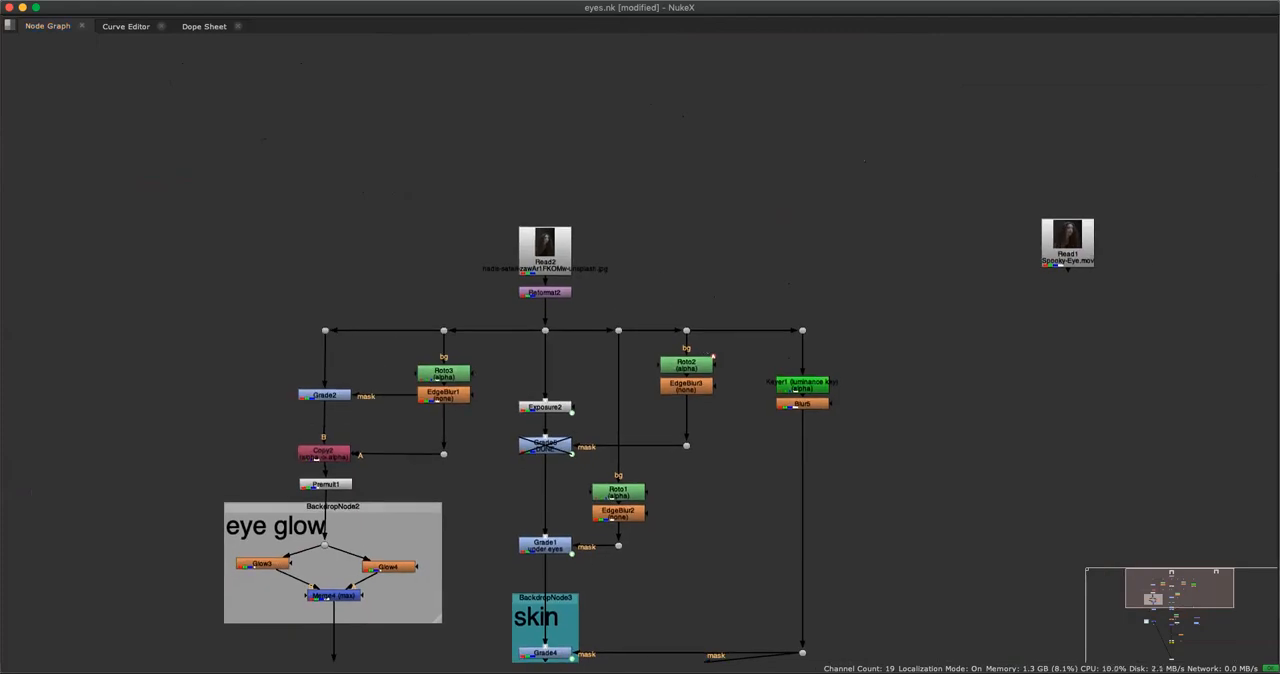
pyautogui.moveTo(692, 173)
pyautogui.mouseDown()
pyautogui.moveTo(698, 186)
pyautogui.moveTo(744, 160)
pyautogui.mouseUp()
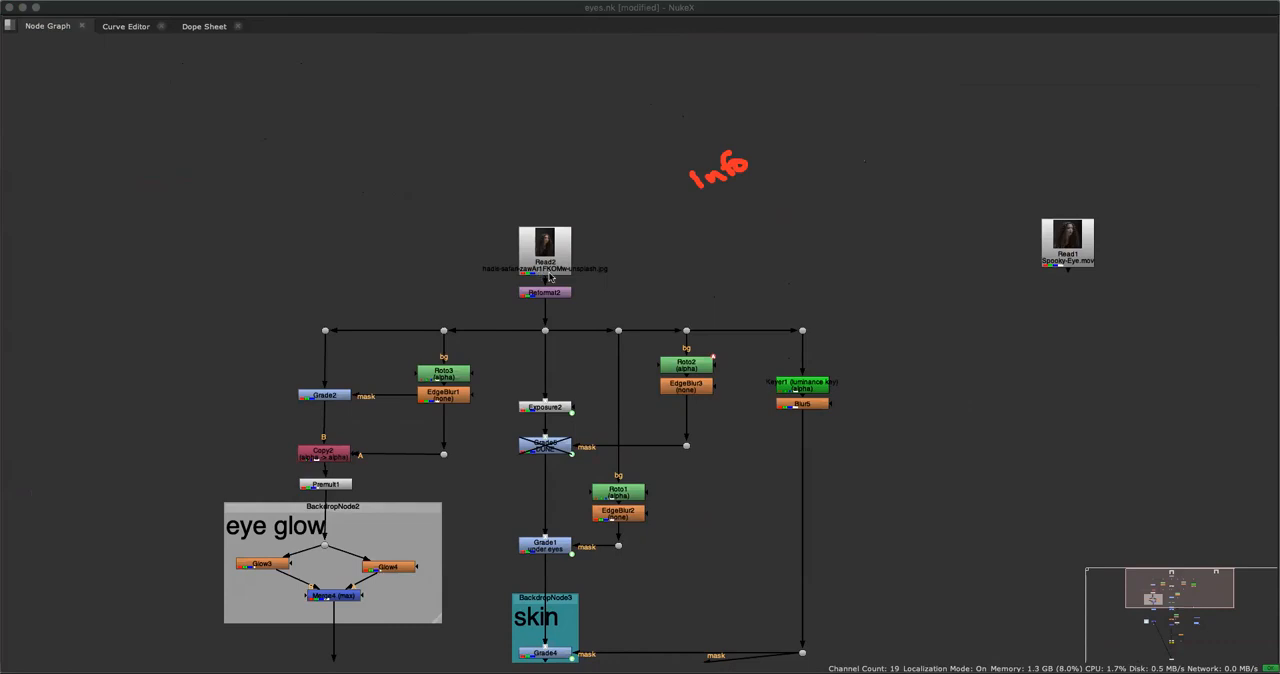
# Display the original Read2 image and inspect the full portrait.
pyautogui.press('space')
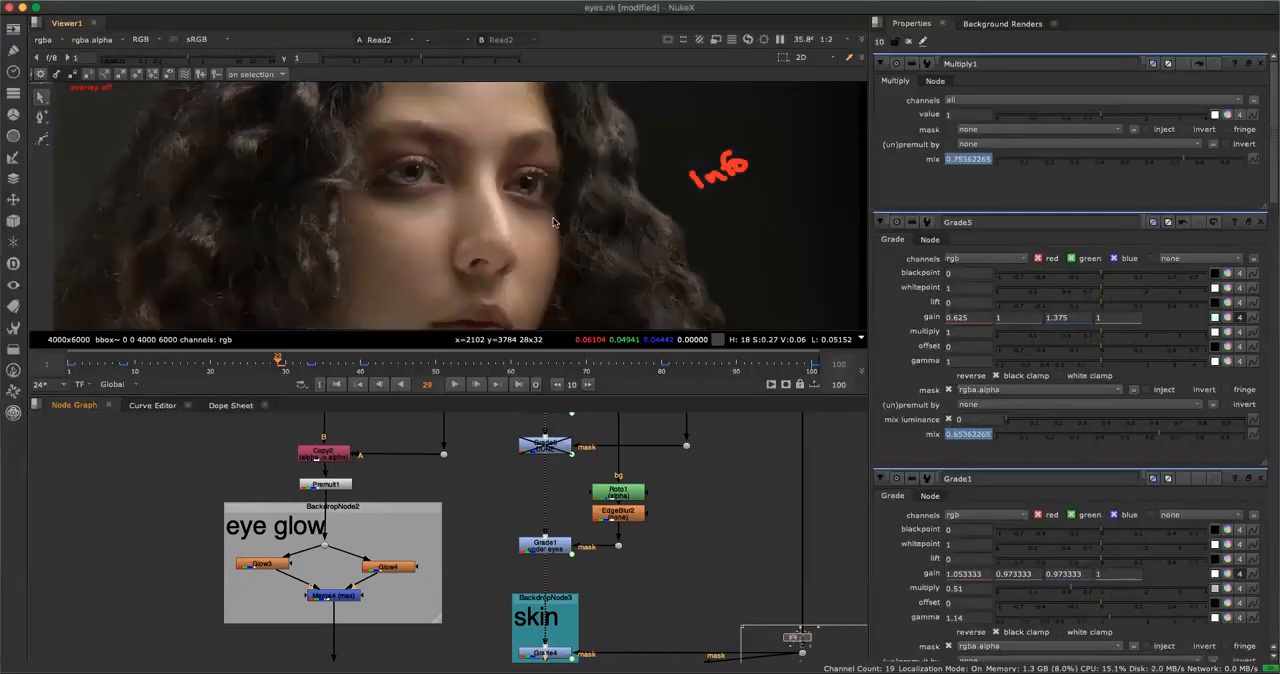
pyautogui.press('f')
pyautogui.press('space')
pyautogui.scroll(1, 600, 238)
pyautogui.moveTo(600, 238); pyautogui.dragTo(402, 210, button='middle')
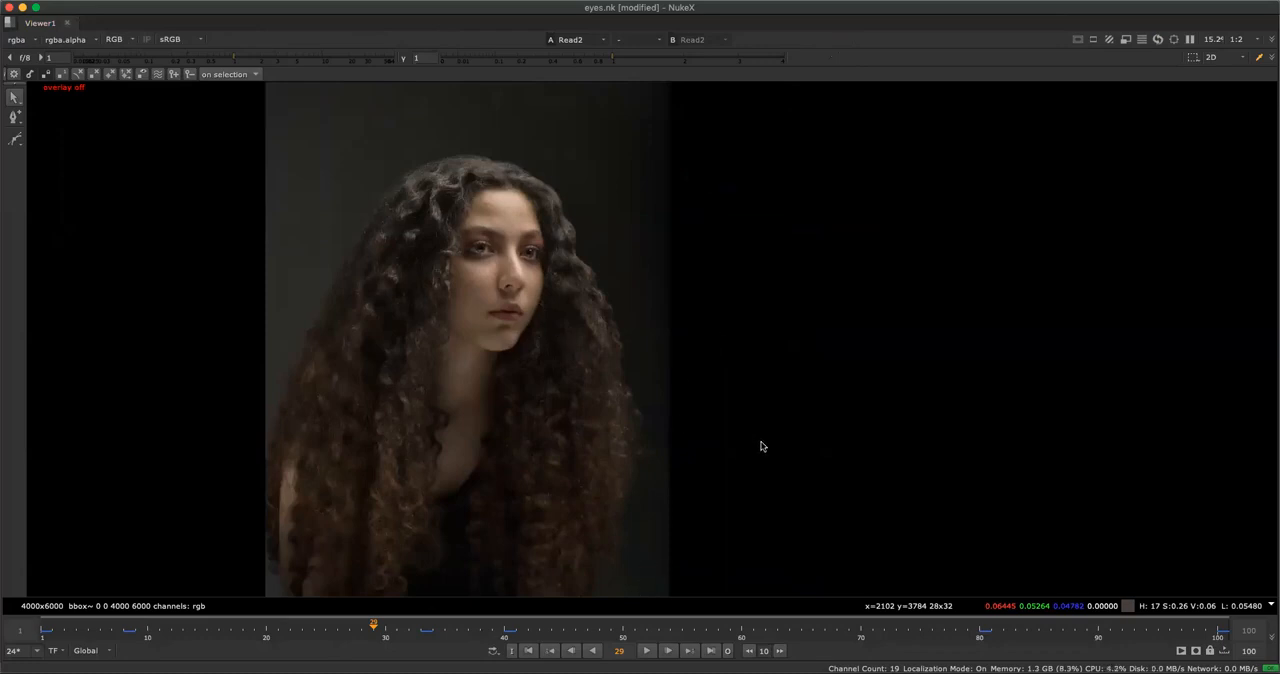
pyautogui.press('space')
pyautogui.press('space')
# Display the output of the Reformat2 node below the source image.
pyautogui.scroll(-2, 775, 472)
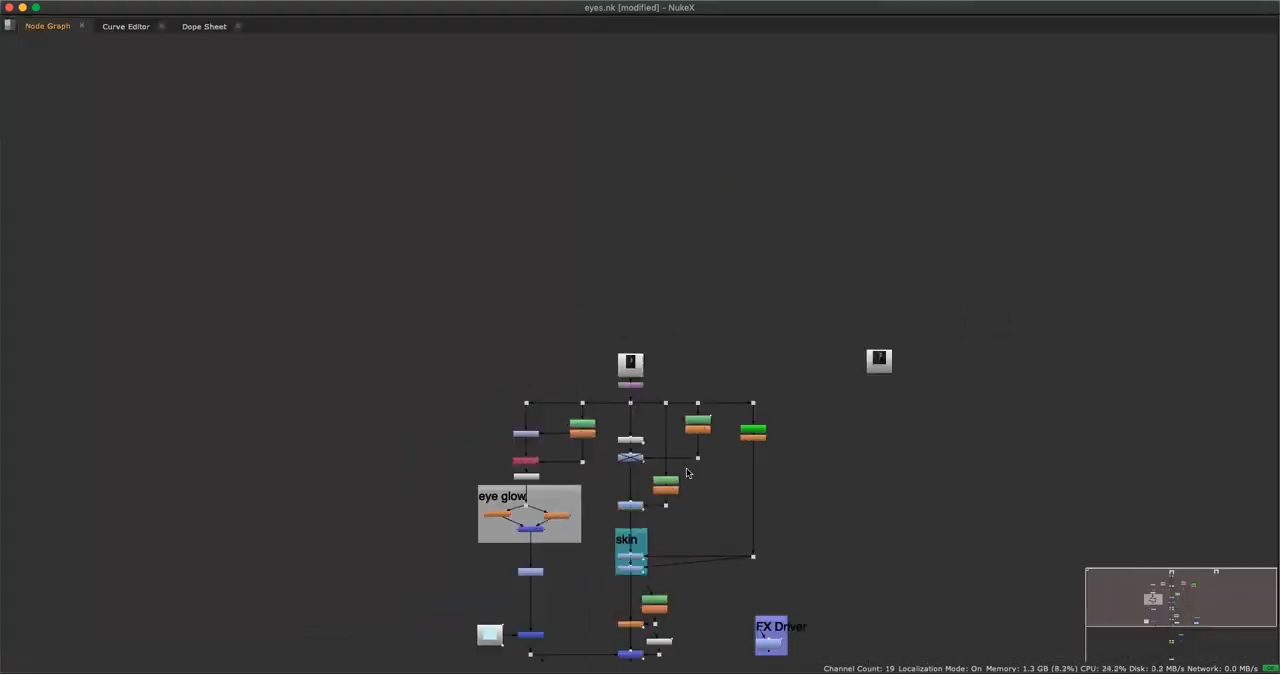
pyautogui.moveTo(800, 446); pyautogui.dragTo(820, 438, button='middle')
pyautogui.keyDown('alt'); pyautogui.moveTo(720, 358); pyautogui.dragTo(798, 326, button='middle'); pyautogui.keyUp('alt')
pyautogui.click(535, 398)
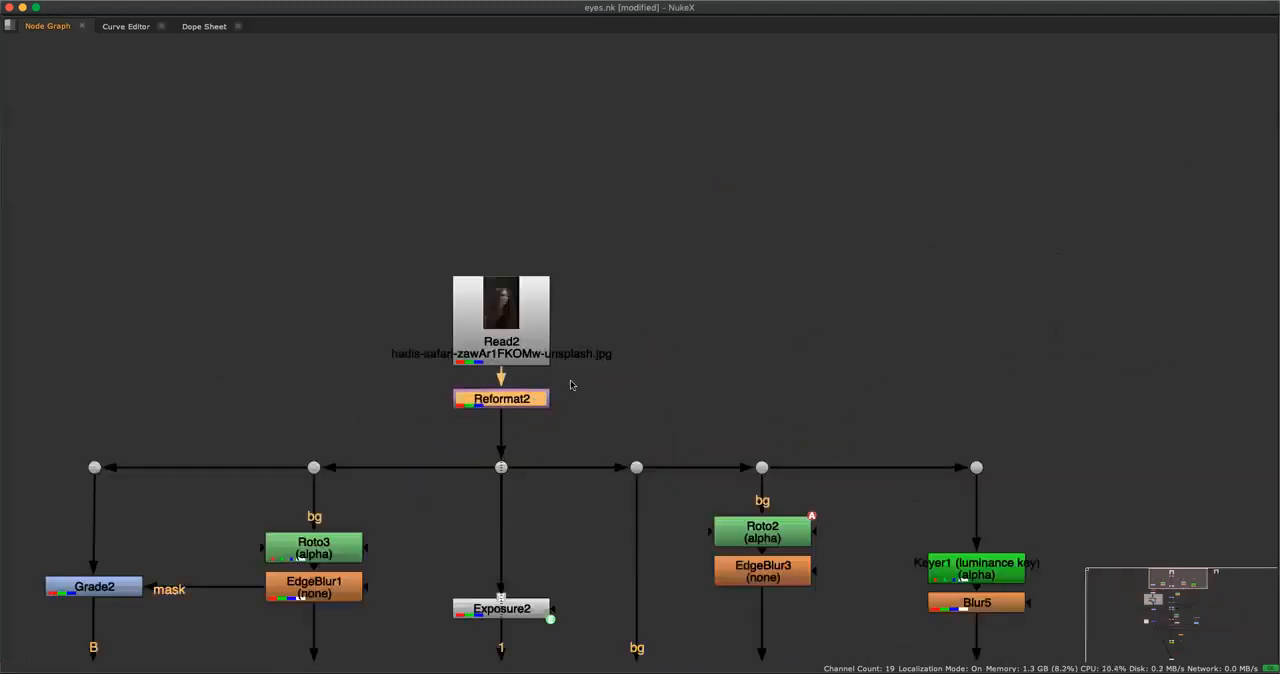
pyautogui.press('1')
pyautogui.press('space')
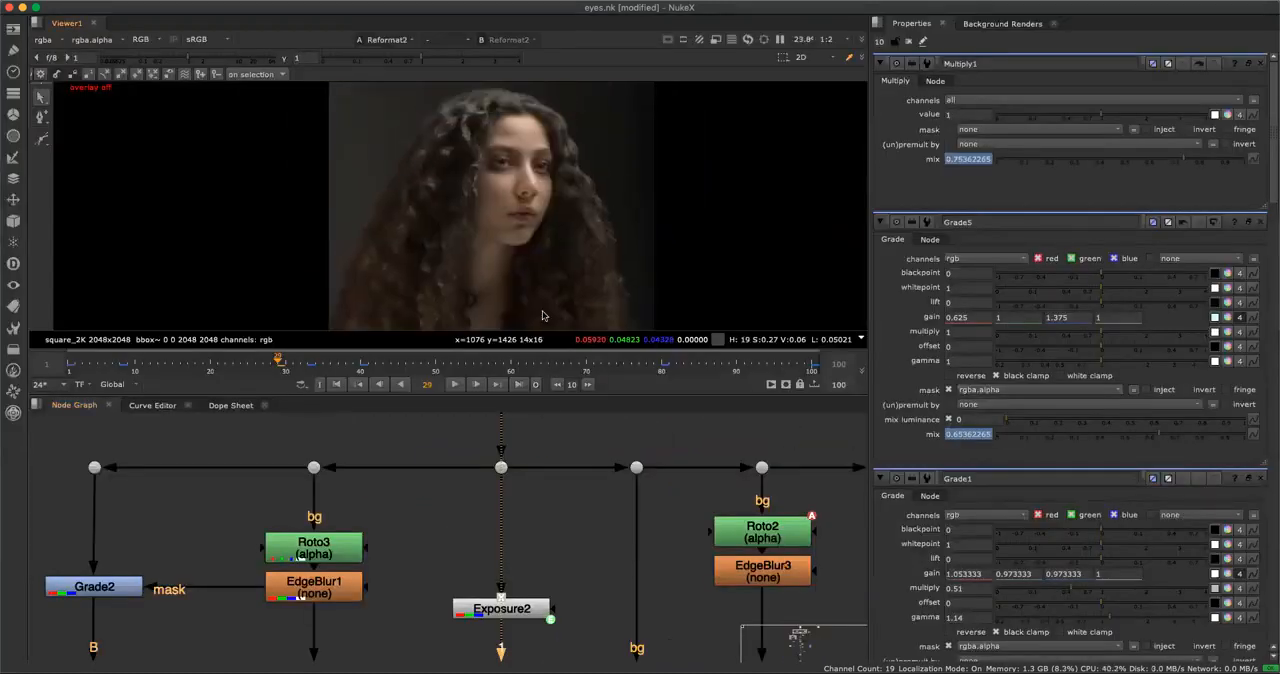
# Open the project settings to check the frame rate and full size format.
pyautogui.press('s')
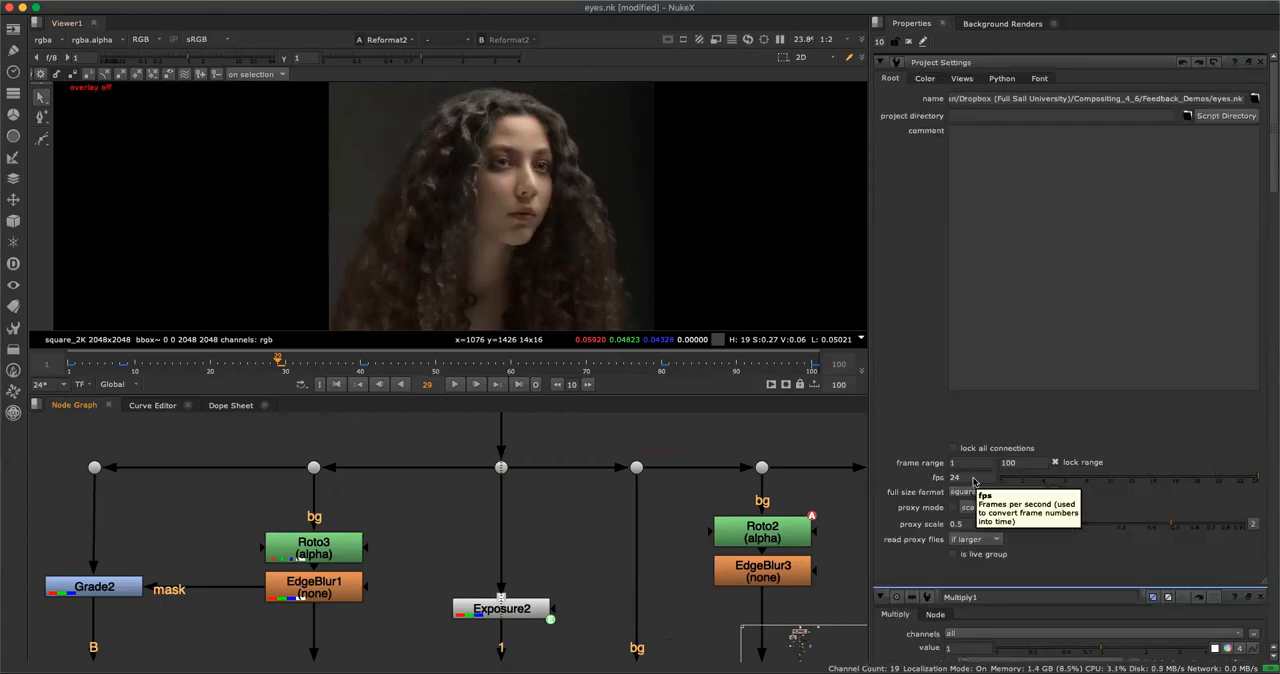
pyautogui.press('space')
# Inspect the reformatted square portrait and the branches below Reformat2.
pyautogui.press('space')
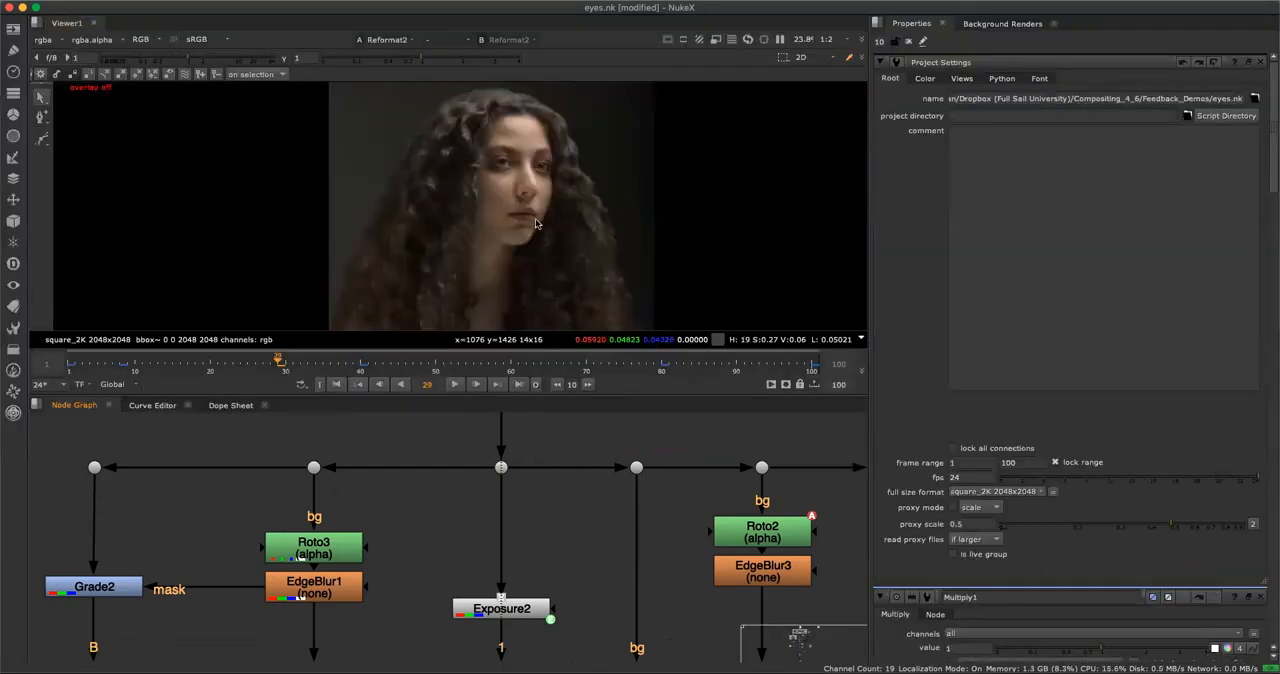
pyautogui.press('space')
pyautogui.scroll(1, 751, 312)
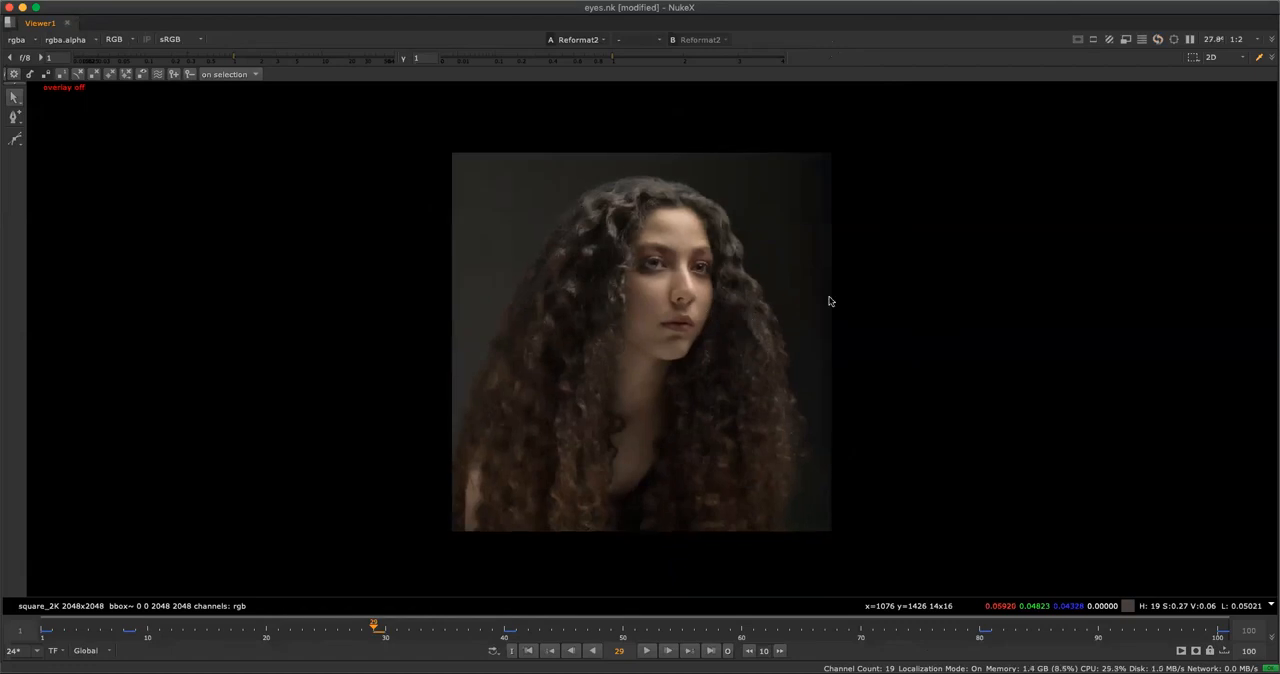
pyautogui.press('space')
pyautogui.scroll(-2, 610, 468)
pyautogui.scroll(-5, 592, 200)
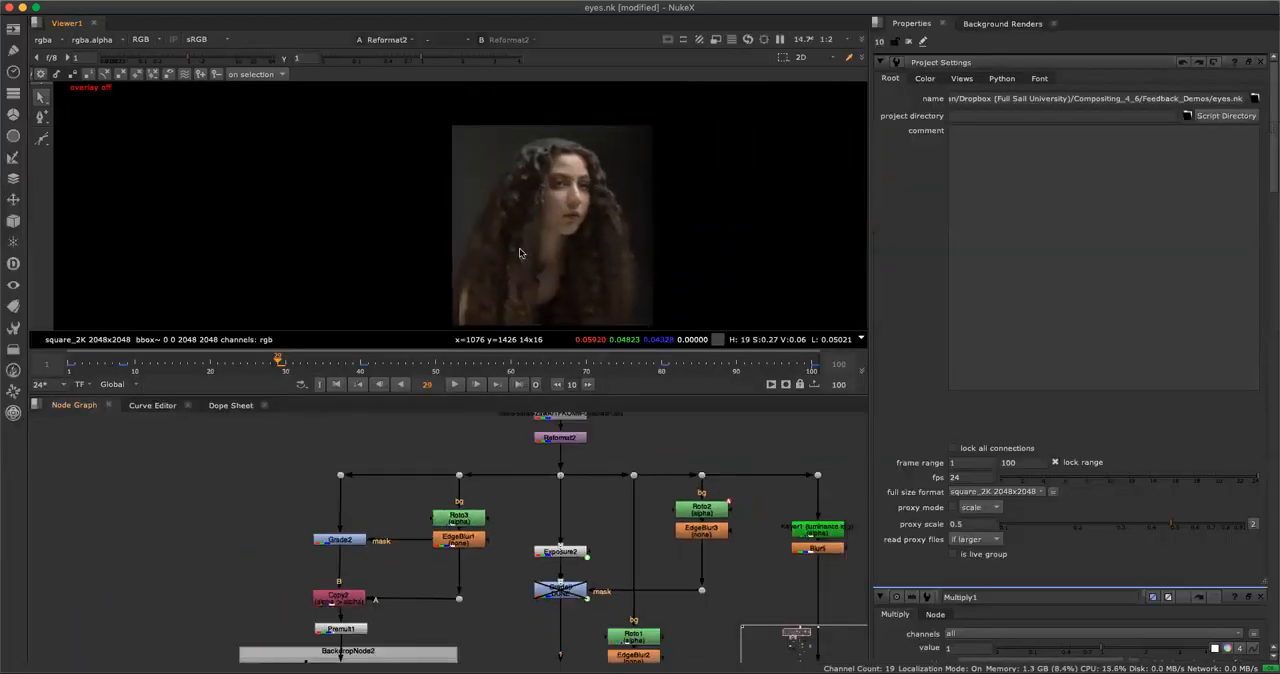
pyautogui.moveTo(594, 212); pyautogui.dragTo(521, 230, button='middle')
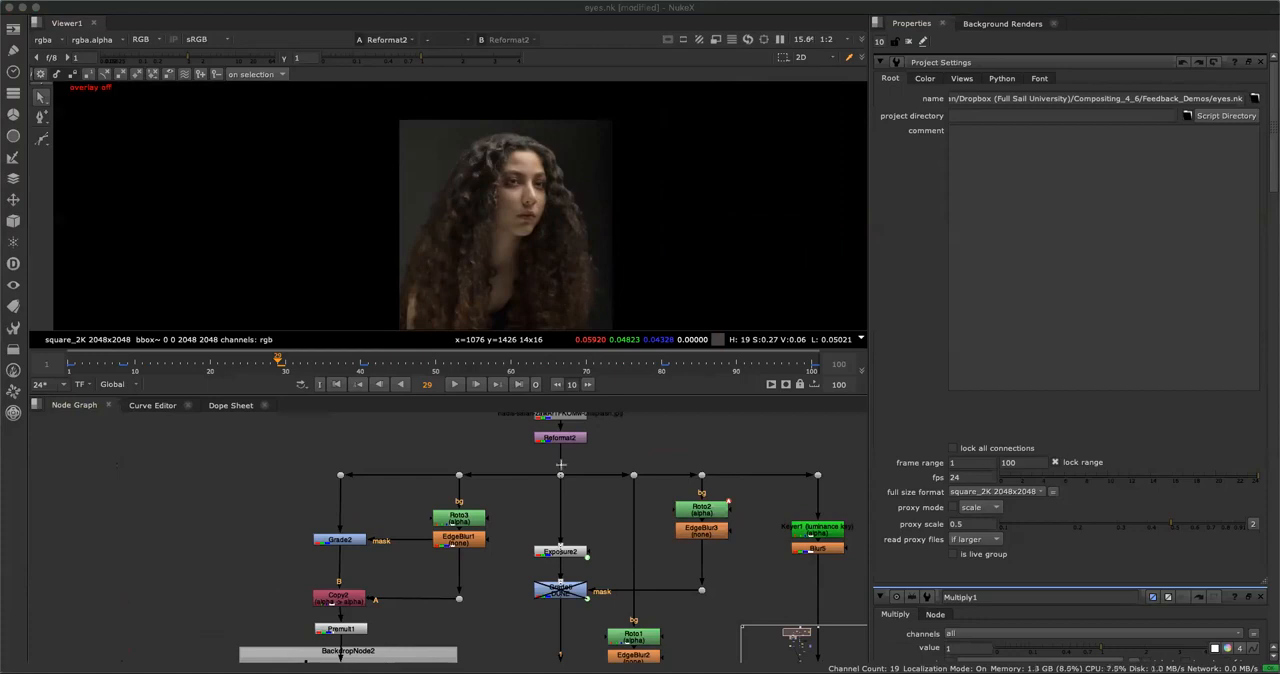
# Display the output of the central dot directly below Reformat2.
pyautogui.moveTo(572, 449); pyautogui.dragTo(569, 604)
pyautogui.moveTo(591, 438); pyautogui.dragTo(666, 432)
pyautogui.moveTo(555, 450); pyautogui.dragTo(565, 468)
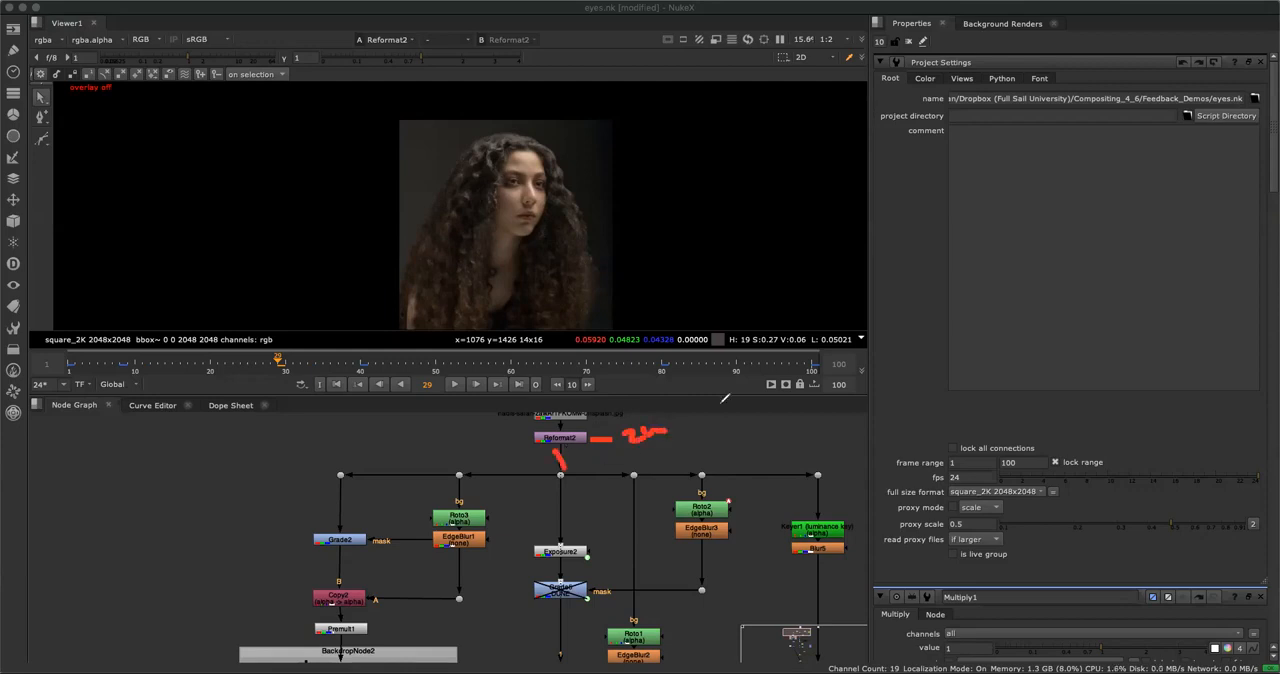
pyautogui.click(560, 476)
pyautogui.press('1')
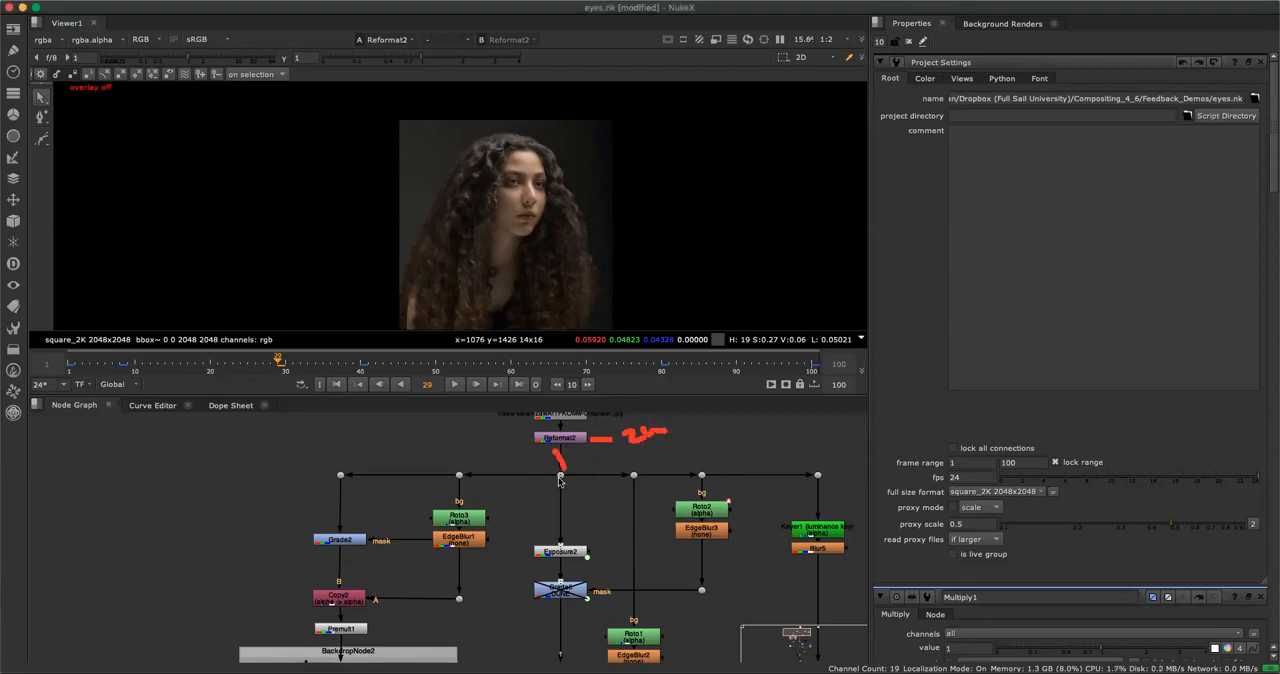
pyautogui.moveTo(590, 470); pyautogui.dragTo(592, 485, button='middle')
pyautogui.click(566, 452)
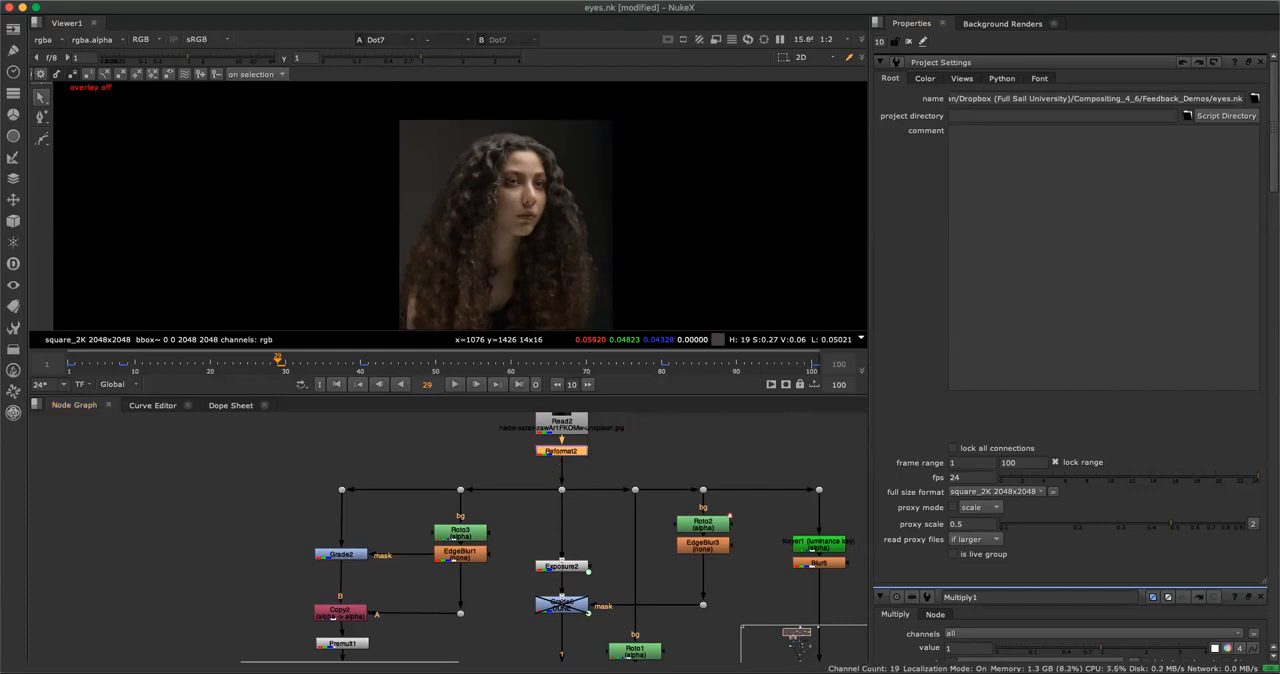
pyautogui.click(375, 472)
pyautogui.moveTo(315, 459)
pyautogui.mouseDown()
pyautogui.moveTo(351, 436)
pyautogui.moveTo(390, 434)
pyautogui.mouseUp()
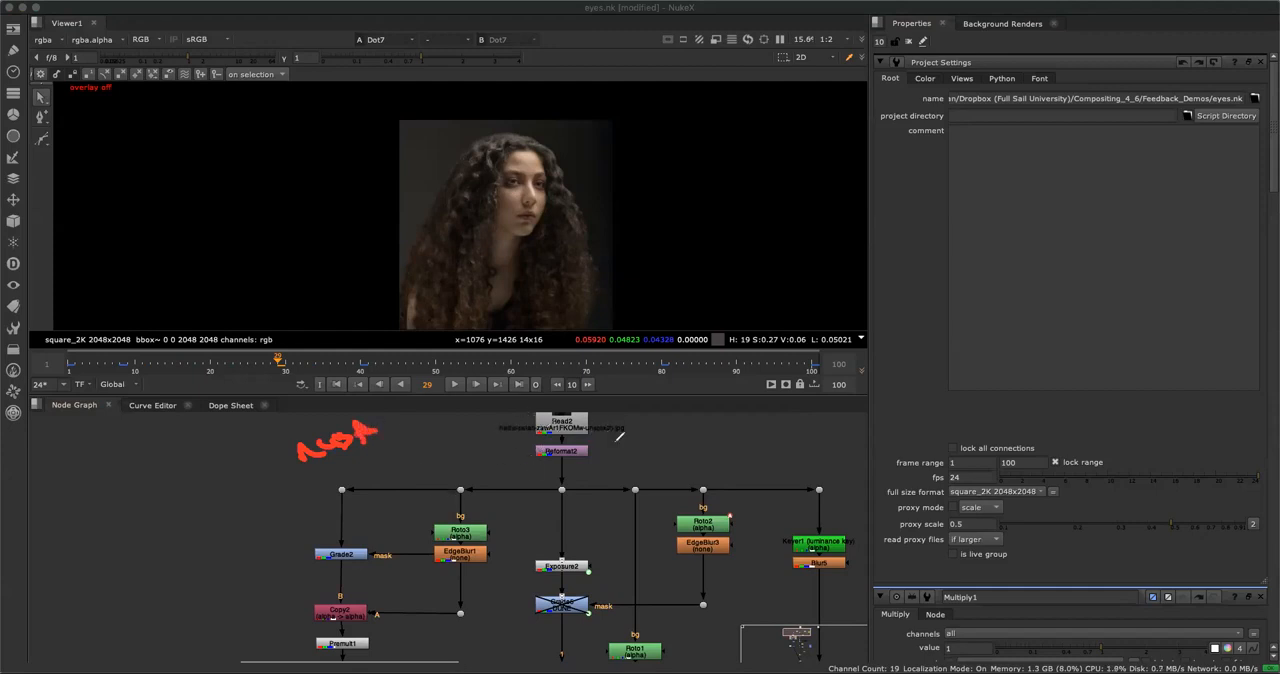
pyautogui.moveTo(276, 462)
pyautogui.mouseDown()
pyautogui.moveTo(408, 430)
pyautogui.moveTo(272, 468)
pyautogui.mouseUp()
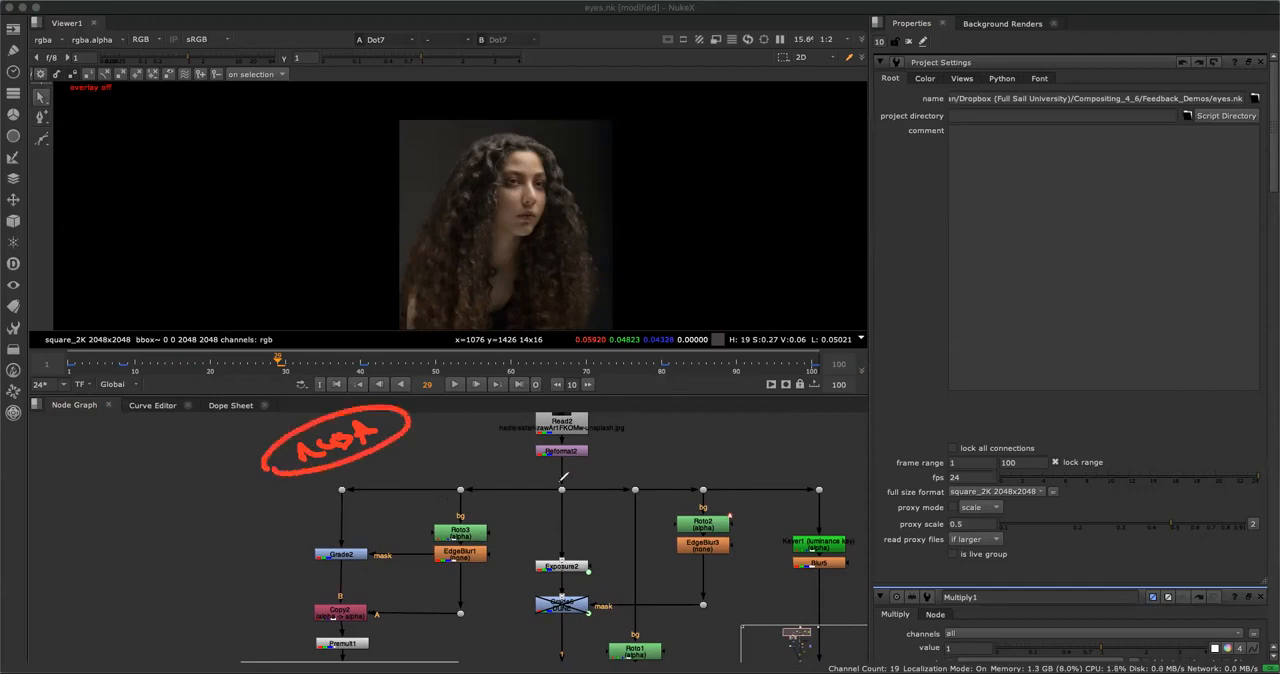
pyautogui.moveTo(550, 455)
pyautogui.mouseDown()
pyautogui.moveTo(550, 484)
pyautogui.moveTo(576, 484)
pyautogui.moveTo(562, 497)
pyautogui.moveTo(461, 487)
pyautogui.mouseUp()
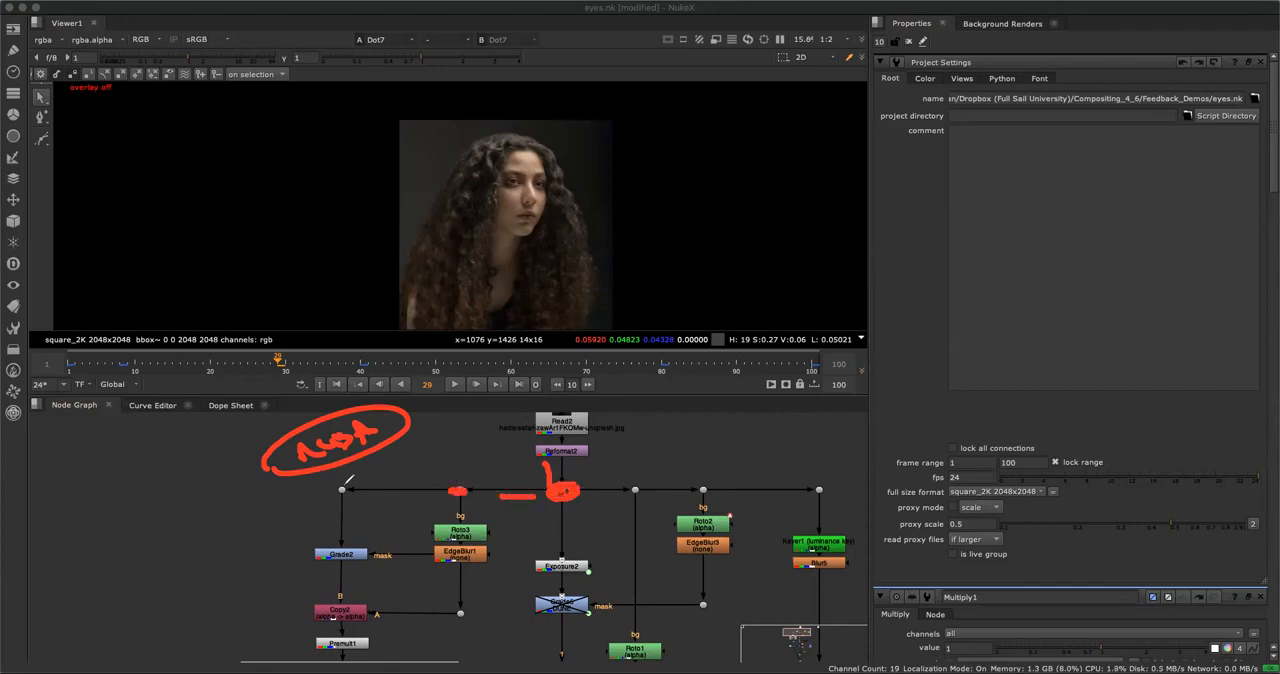
pyautogui.moveTo(338, 490); pyautogui.dragTo(345, 490)
pyautogui.moveTo(636, 487); pyautogui.dragTo(705, 488)
pyautogui.moveTo(816, 488); pyautogui.dragTo(822, 487)
pyautogui.moveTo(593, 470)
pyautogui.mouseDown()
pyautogui.moveTo(800, 465)
pyautogui.moveTo(798, 522)
pyautogui.mouseUp()
pyautogui.moveTo(723, 501); pyautogui.dragTo(722, 519)
pyautogui.moveTo(572, 508); pyautogui.dragTo(573, 547)
pyautogui.moveTo(460, 492)
pyautogui.mouseDown()
pyautogui.moveTo(464, 518)
pyautogui.moveTo(478, 512)
pyautogui.mouseUp()
pyautogui.moveTo(342, 492); pyautogui.dragTo(368, 525)
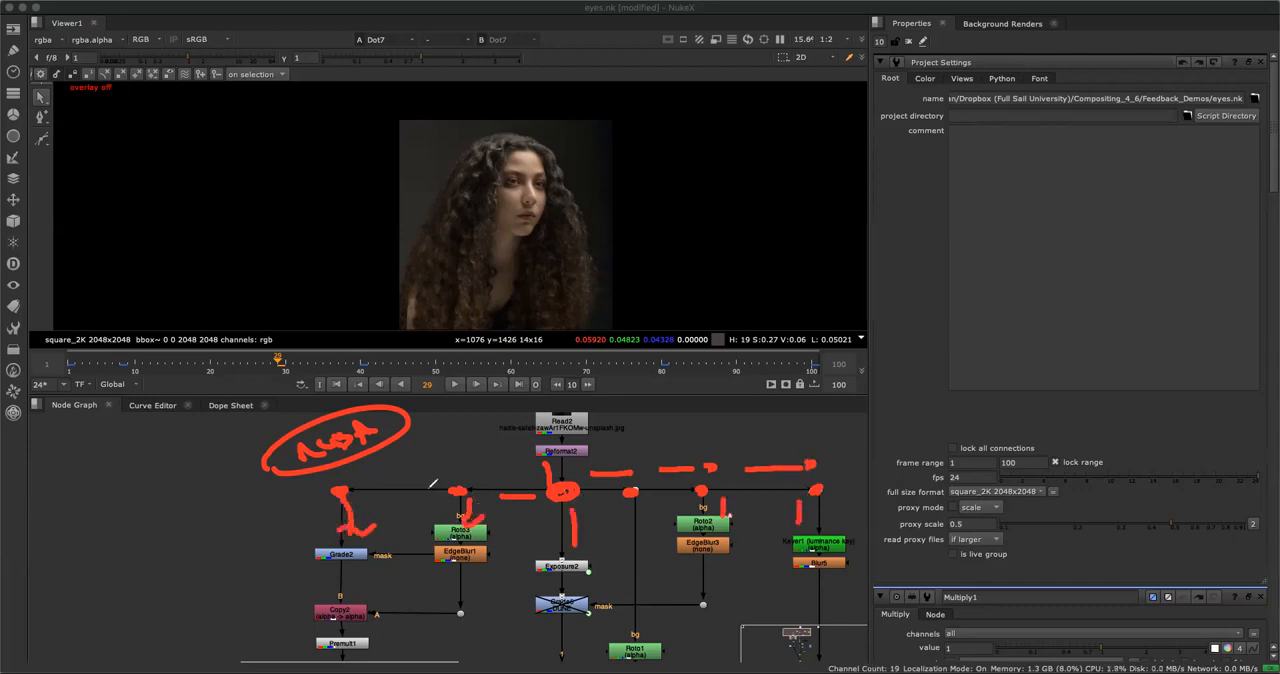
pyautogui.press('Escape')
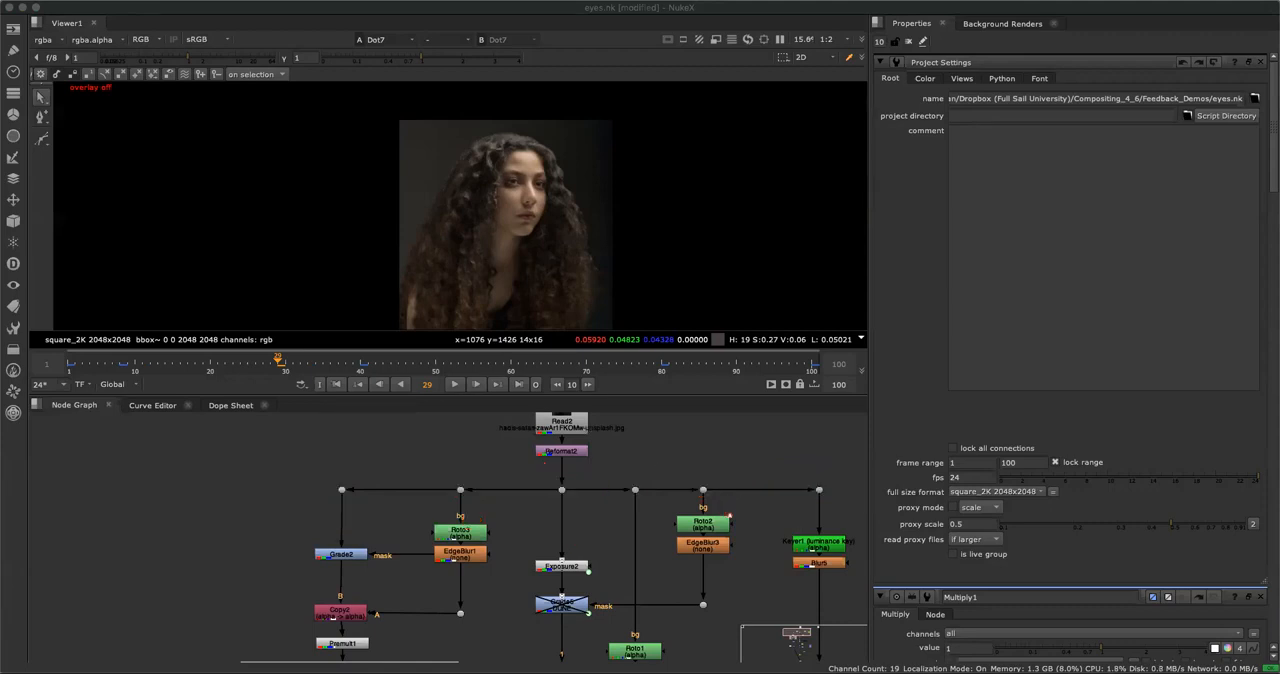
# Select the whole eye glow branch from Grade2 down to Merge5 and examine it in the maximized node graph.
pyautogui.moveTo(600, 515); pyautogui.dragTo(561, 460, button='middle')
pyautogui.keyDown('alt'); pyautogui.moveTo(590, 516); pyautogui.dragTo(528, 504, button='middle'); pyautogui.keyUp('alt')
pyautogui.moveTo(338, 424); pyautogui.dragTo(530, 641)
pyautogui.scroll(-3, 493, 551)
pyautogui.moveTo(494, 547); pyautogui.dragTo(486, 549, button='middle')
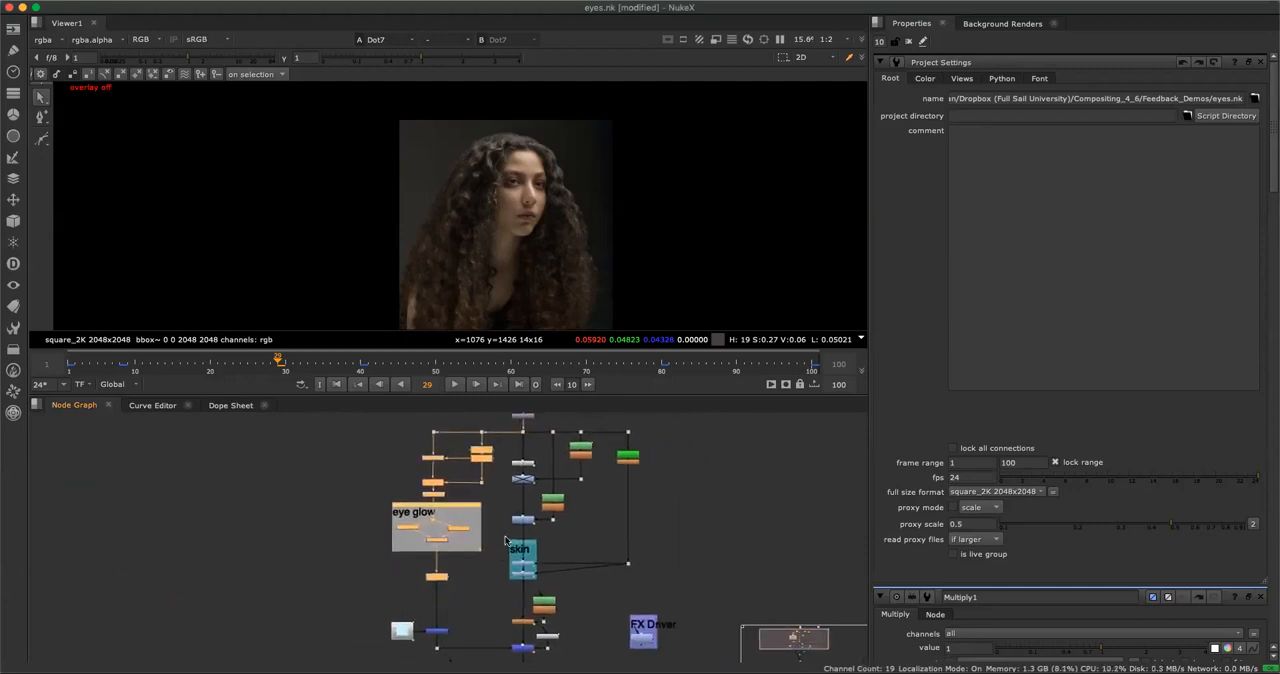
pyautogui.press('space')
pyautogui.moveTo(463, 506); pyautogui.dragTo(488, 370, button='middle')
pyautogui.scroll(1, 488, 370)
pyautogui.moveTo(322, 210); pyautogui.dragTo(552, 611)
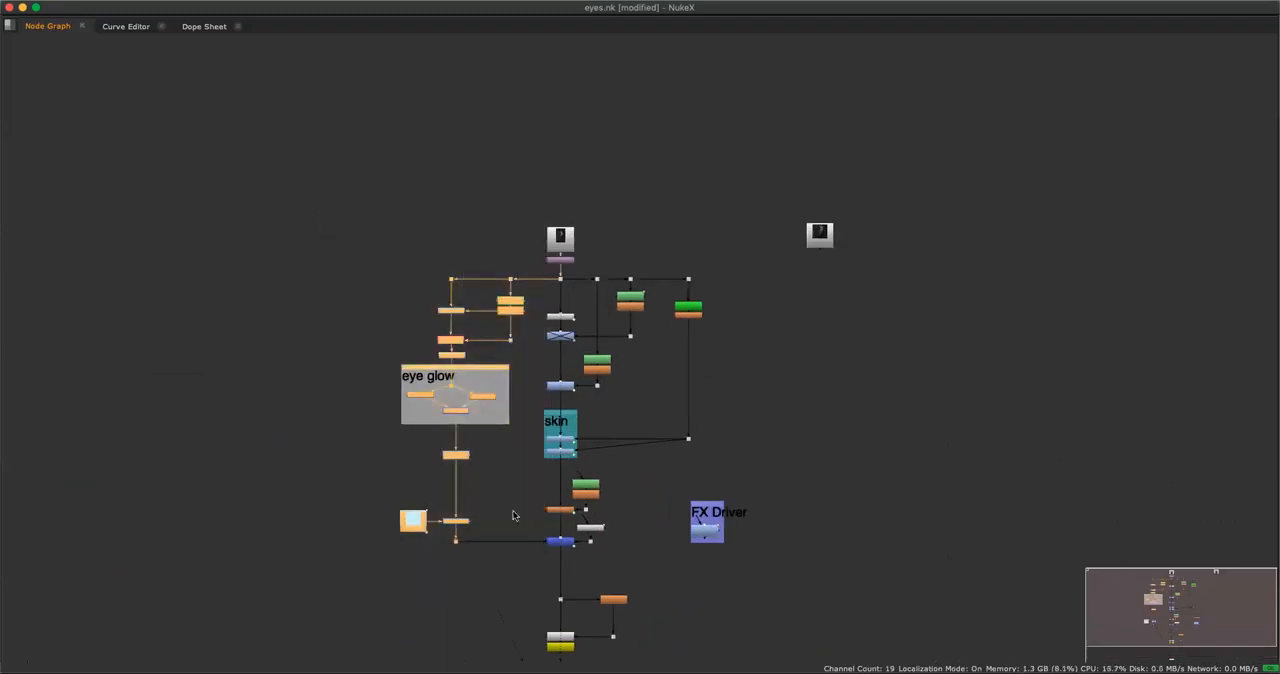
pyautogui.scroll(2, 525, 498)
pyautogui.scroll(4, 523, 497)
pyautogui.click(545, 540)
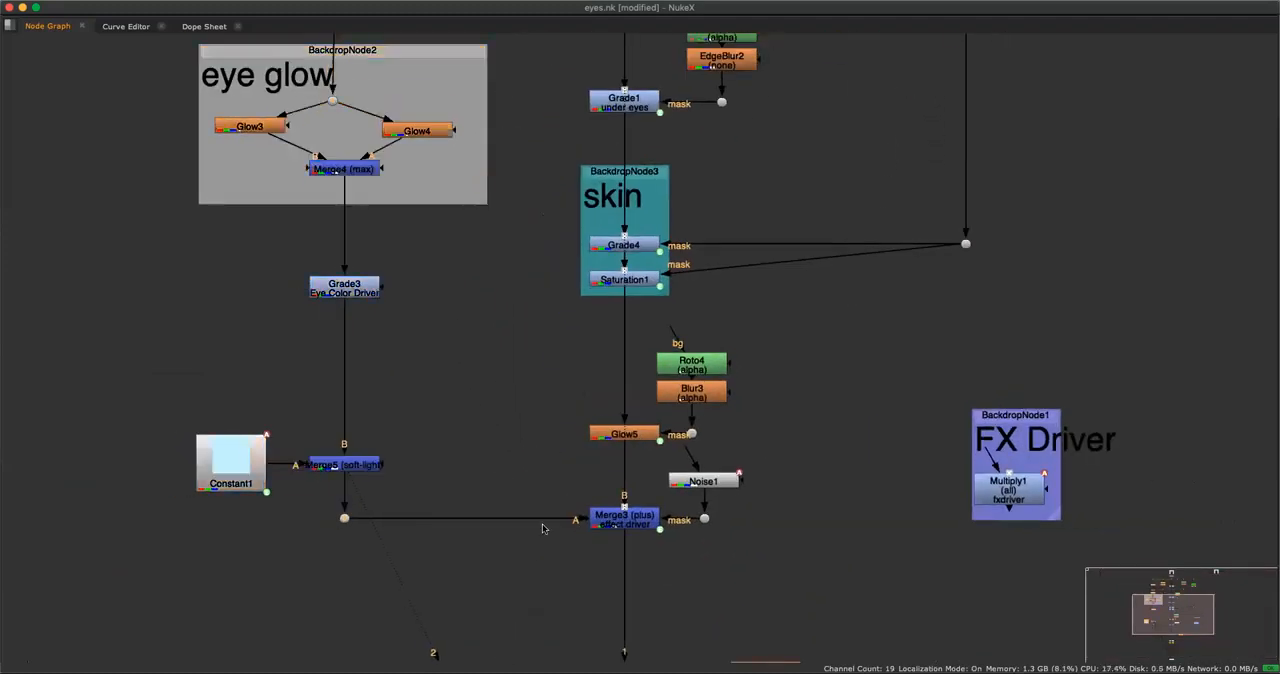
# Select the Merge3 effect driver node, then the central column of nodes from Exposure2 downwards.
pyautogui.click(605, 517)
pyautogui.scroll(1, 797, 383)
pyautogui.moveTo(800, 240); pyautogui.dragTo(743, 430, button='middle')
pyautogui.scroll(-6, 743, 430)
pyautogui.scroll(4, 743, 430)
pyautogui.moveTo(550, 128); pyautogui.dragTo(668, 630)
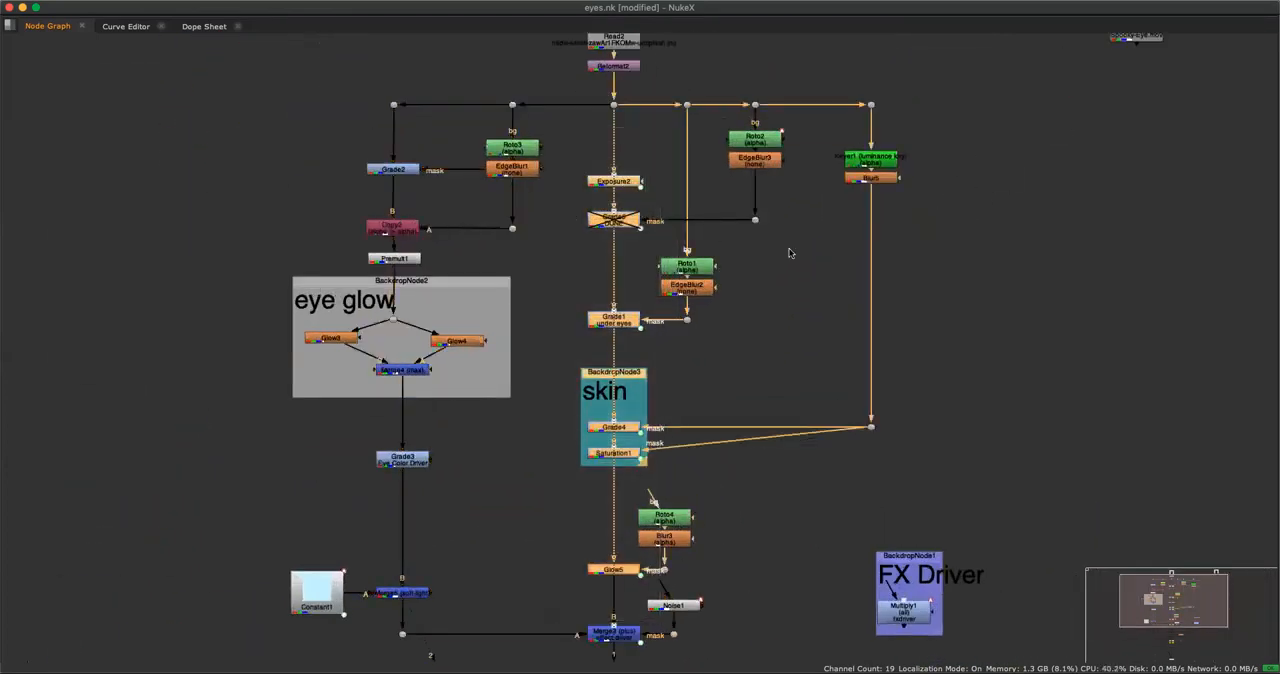
# Select the Roto1, Roto2 and Keyer1 mask branches one after another and clear the selection.
pyautogui.moveTo(685, 70); pyautogui.dragTo(719, 309)
pyautogui.moveTo(753, 57); pyautogui.dragTo(771, 249)
pyautogui.moveTo(857, 49); pyautogui.dragTo(836, 152)
pyautogui.click(802, 374)
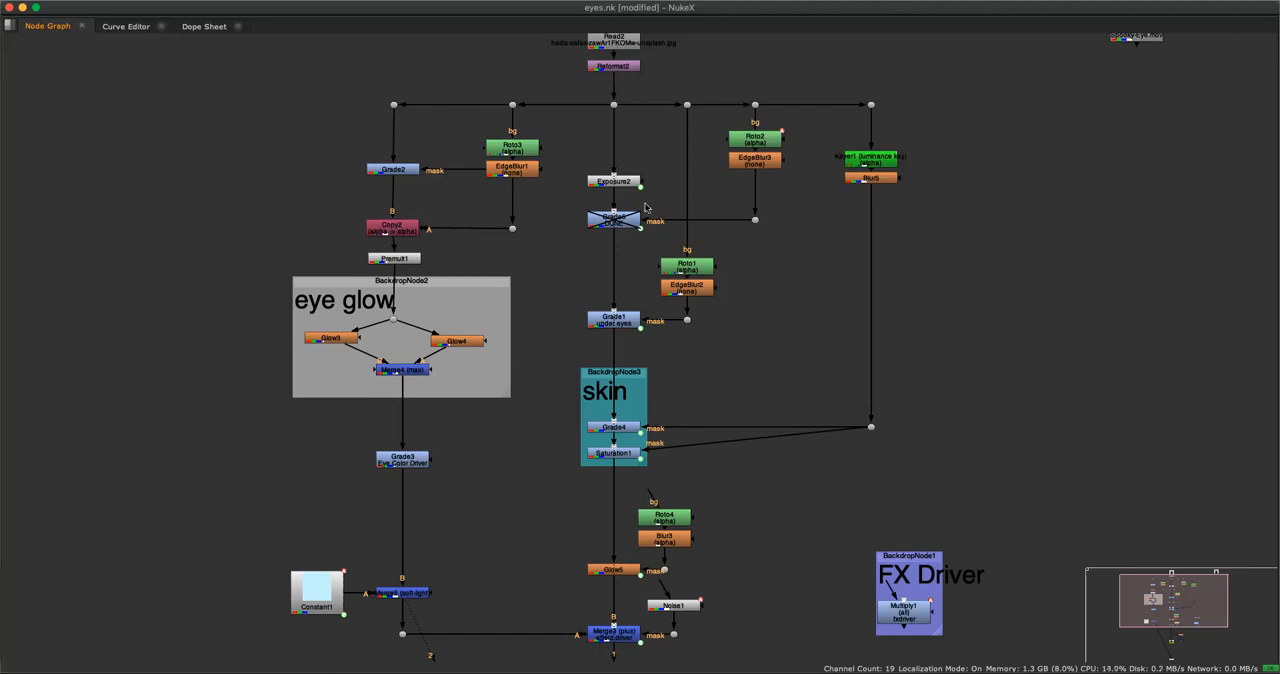
# Go through Exposure2, the disabled Grade5, the under eyes Grade1 and the skin backdrop in the central column.
pyautogui.click(620, 183)
pyautogui.click(628, 220)
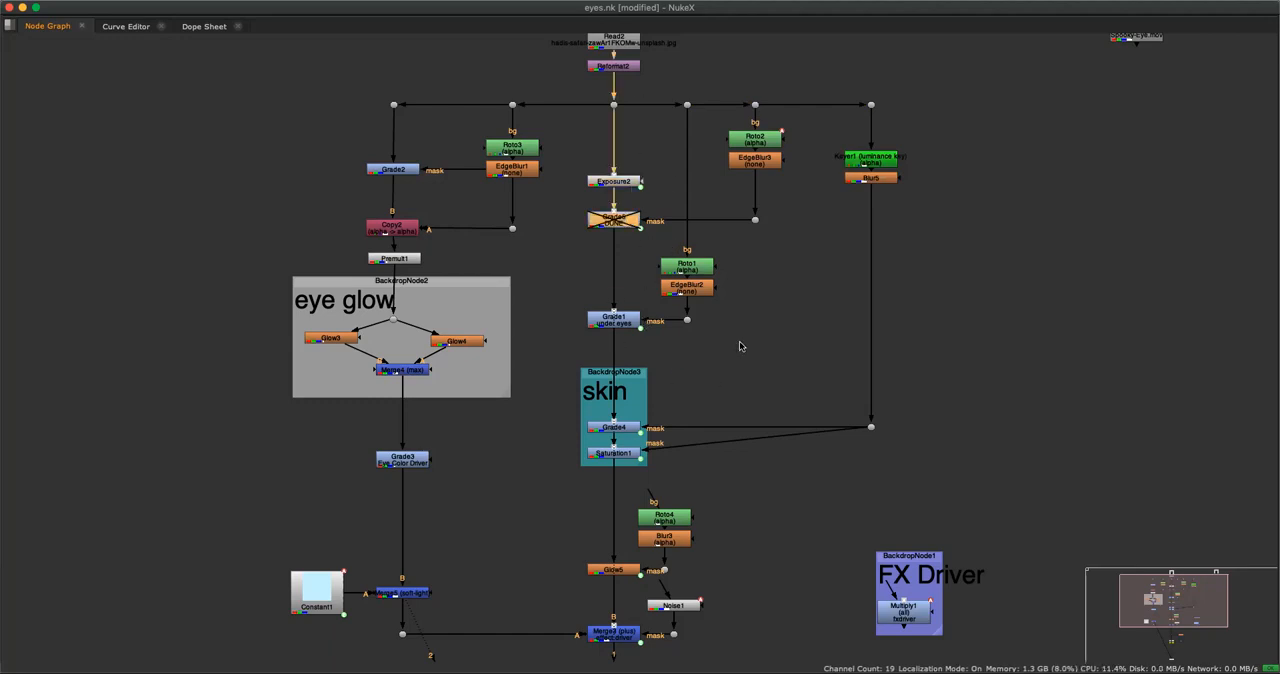
pyautogui.click(630, 322)
pyautogui.moveTo(605, 372); pyautogui.dragTo(638, 376)
pyautogui.moveTo(743, 493); pyautogui.dragTo(769, 391, button='middle')
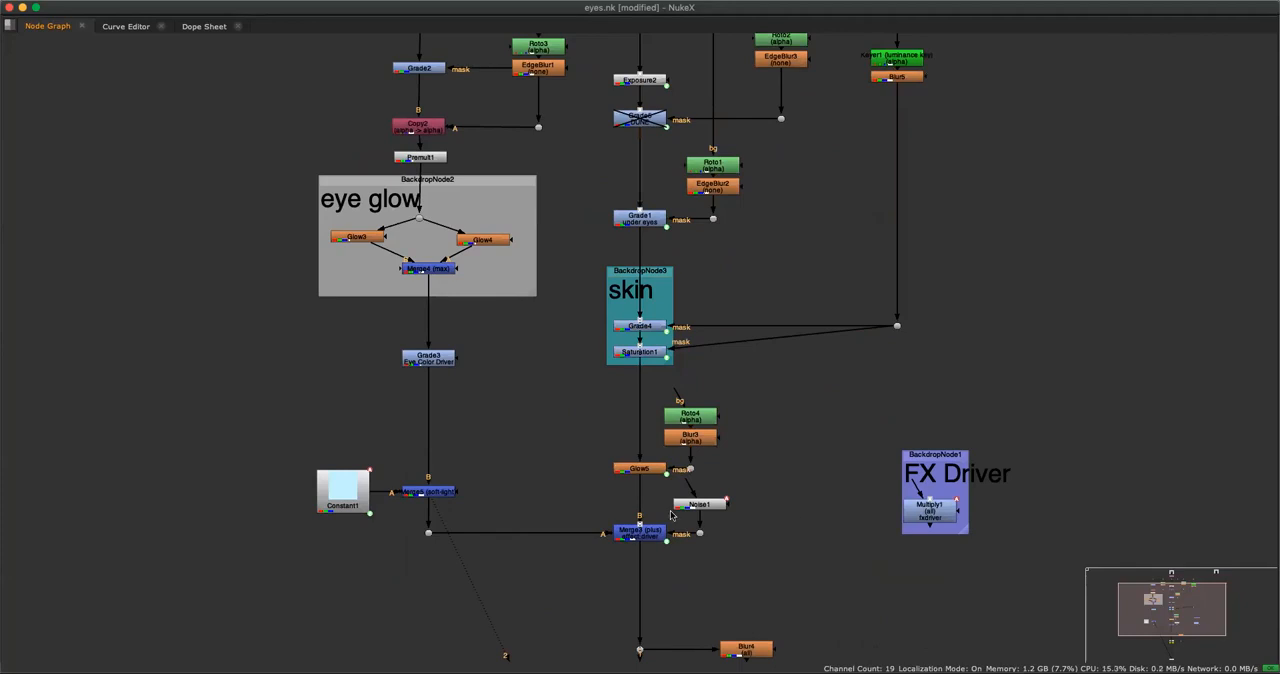
# Select the Merge3 effect driver node and the Noise1 node feeding its mask to examine their connections.
pyautogui.click(631, 536)
pyautogui.scroll(-1, 778, 494)
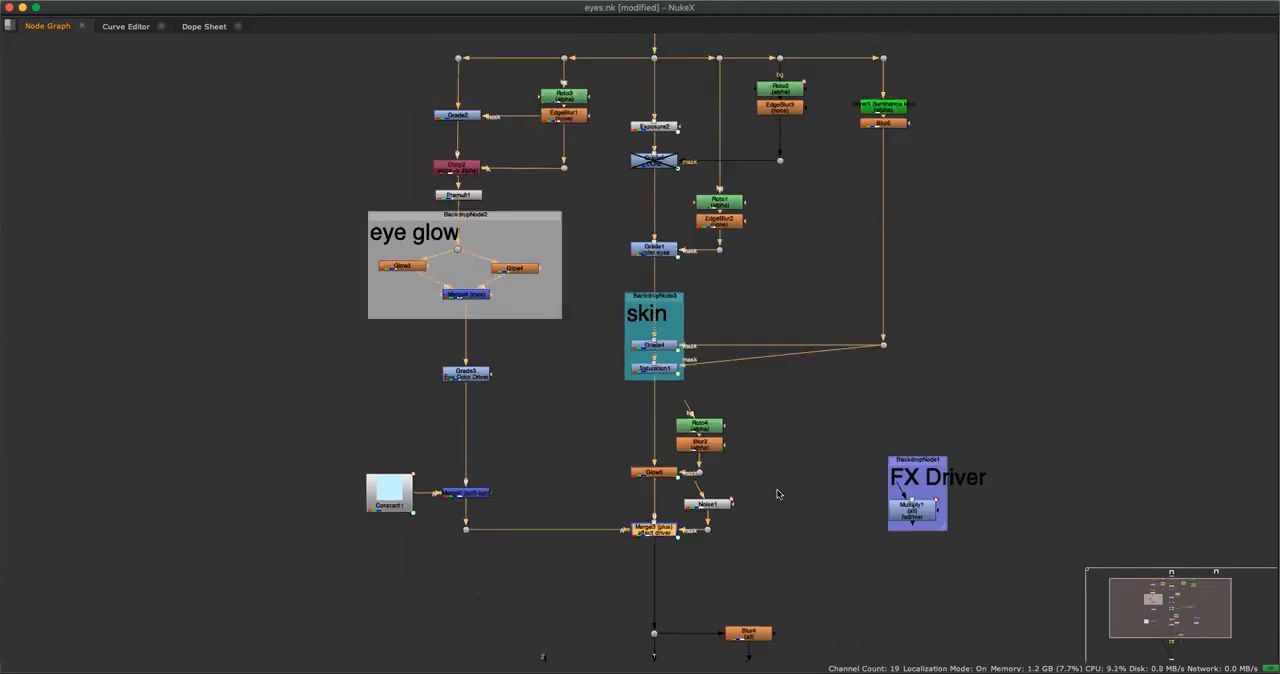
pyautogui.scroll(2, 795, 486)
pyautogui.scroll(3, 758, 492)
pyautogui.click(715, 512)
pyautogui.click(709, 497)
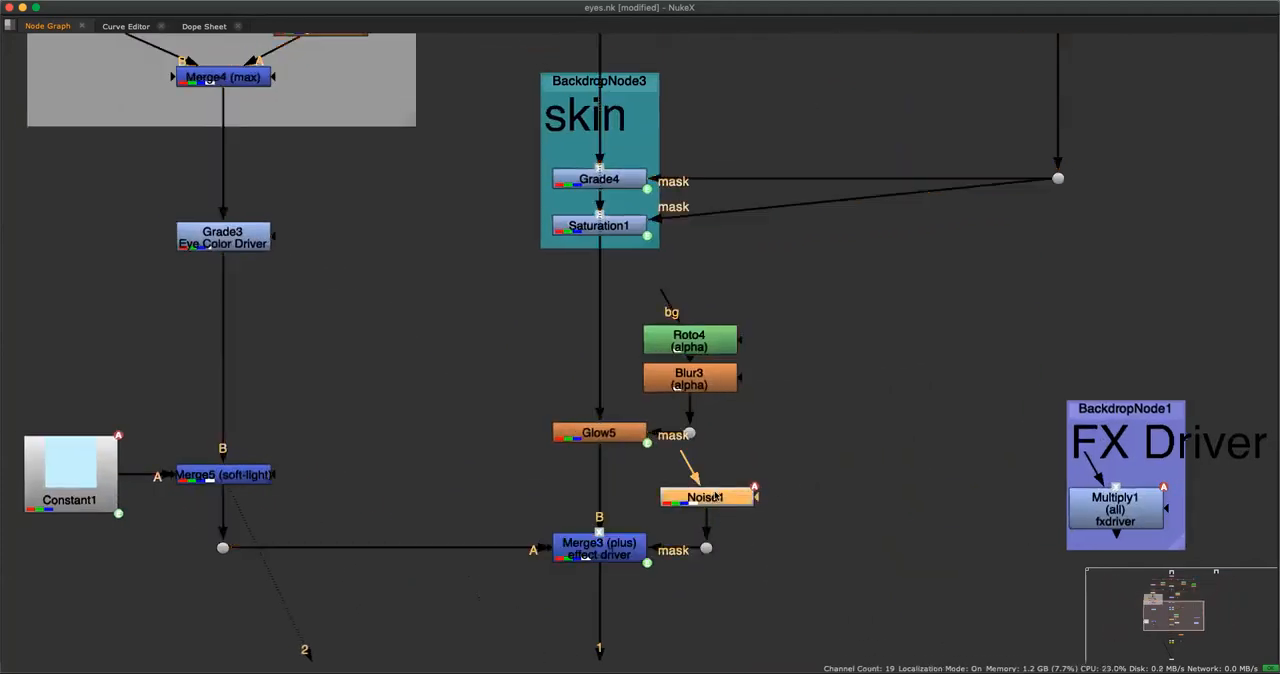
pyautogui.click(857, 474)
# Display the output of Roto3 in the viewer and open the node's properties.
pyautogui.scroll(-5, 795, 445)
pyautogui.moveTo(681, 186); pyautogui.dragTo(686, 363, button='middle')
pyautogui.scroll(5, 620, 239)
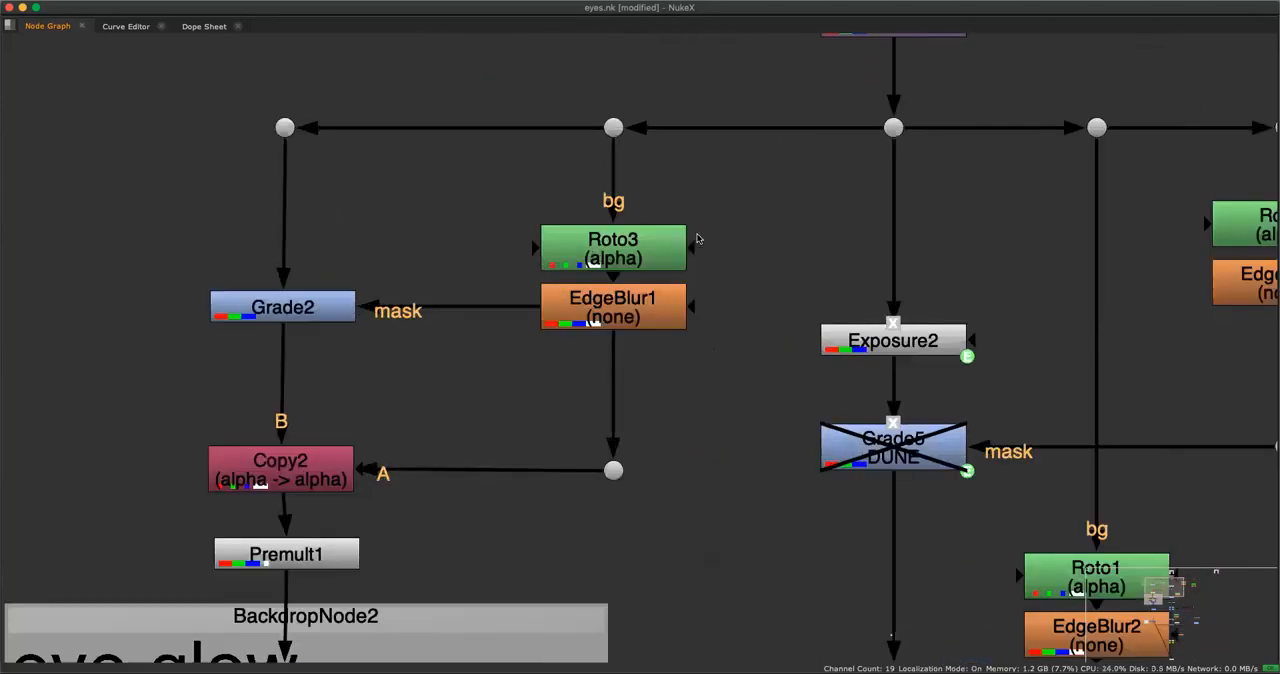
pyautogui.scroll(-3, 713, 233)
pyautogui.moveTo(814, 190); pyautogui.dragTo(842, 277, button='middle')
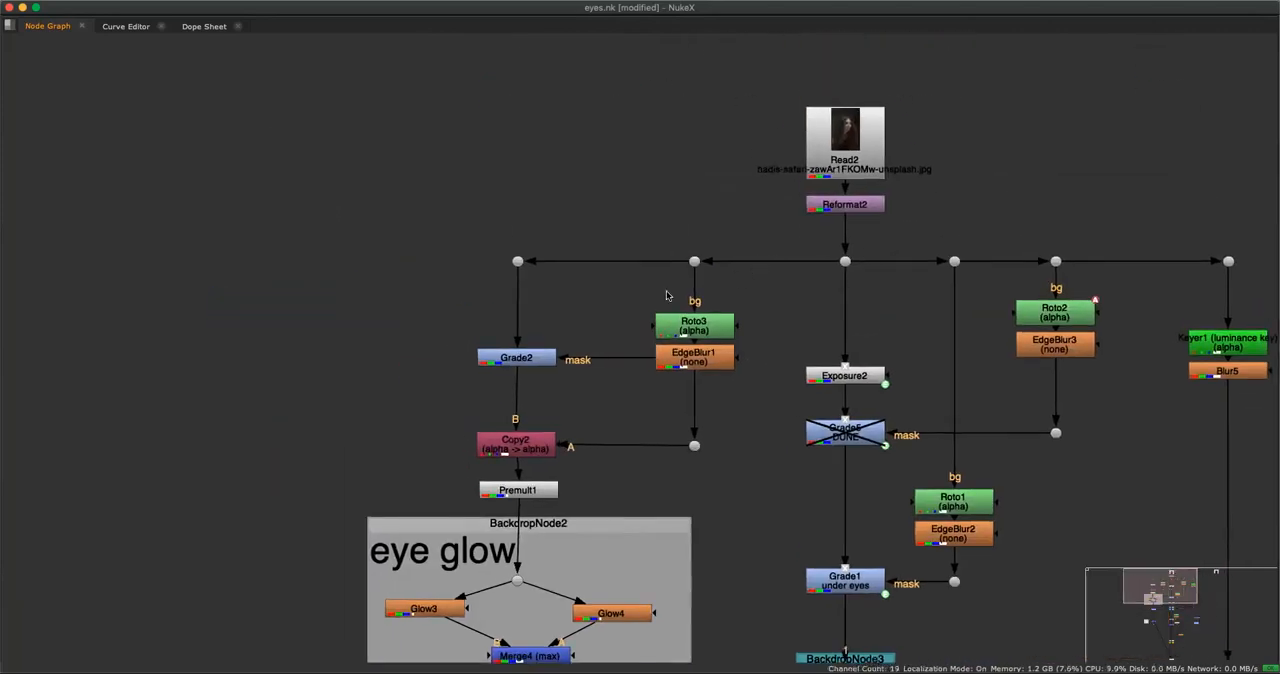
pyautogui.click(701, 334)
pyautogui.press('space')
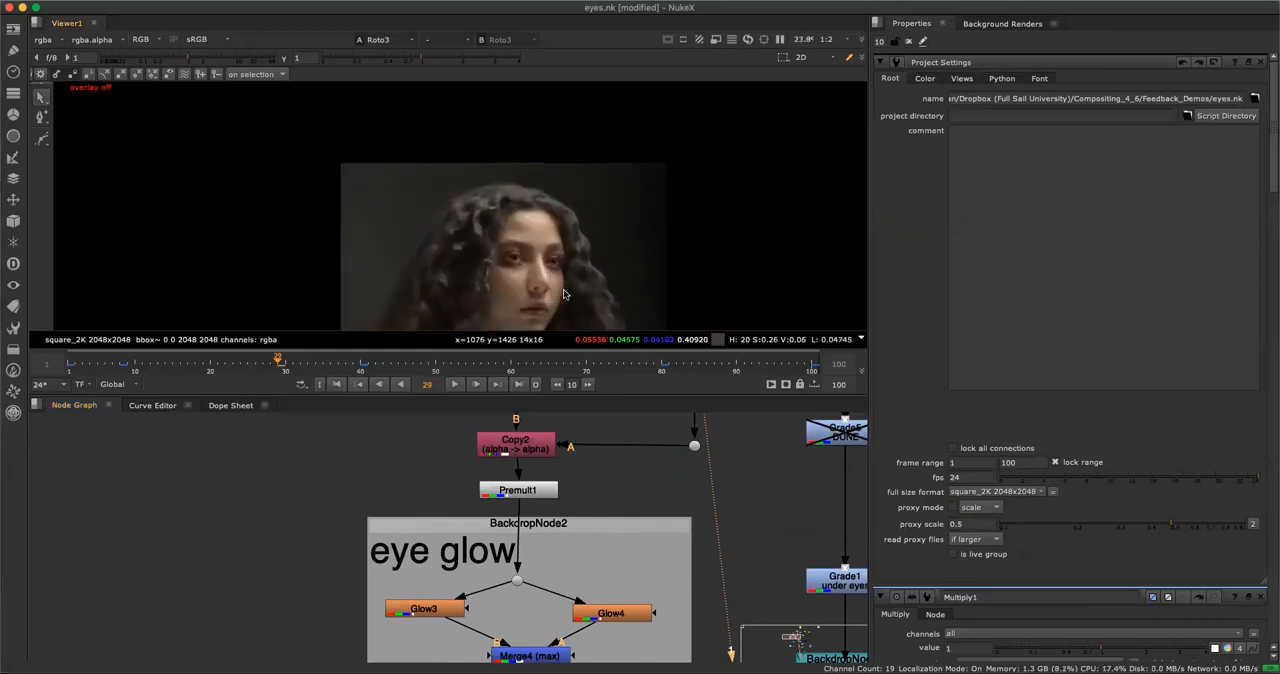
pyautogui.moveTo(757, 477); pyautogui.dragTo(703, 664, button='middle')
pyautogui.doubleClick(642, 514)
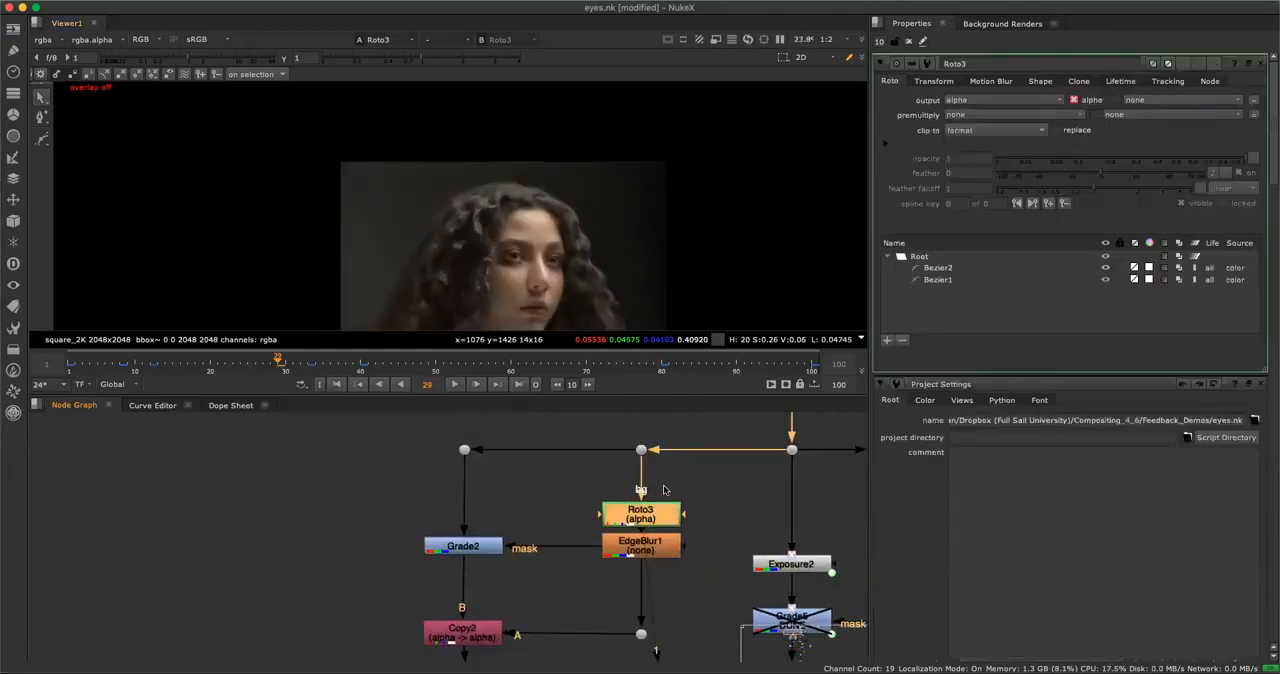
# View Roto3's alpha channel and return to the color image with the roto shapes overlaid on the eyes.
pyautogui.click(659, 431)
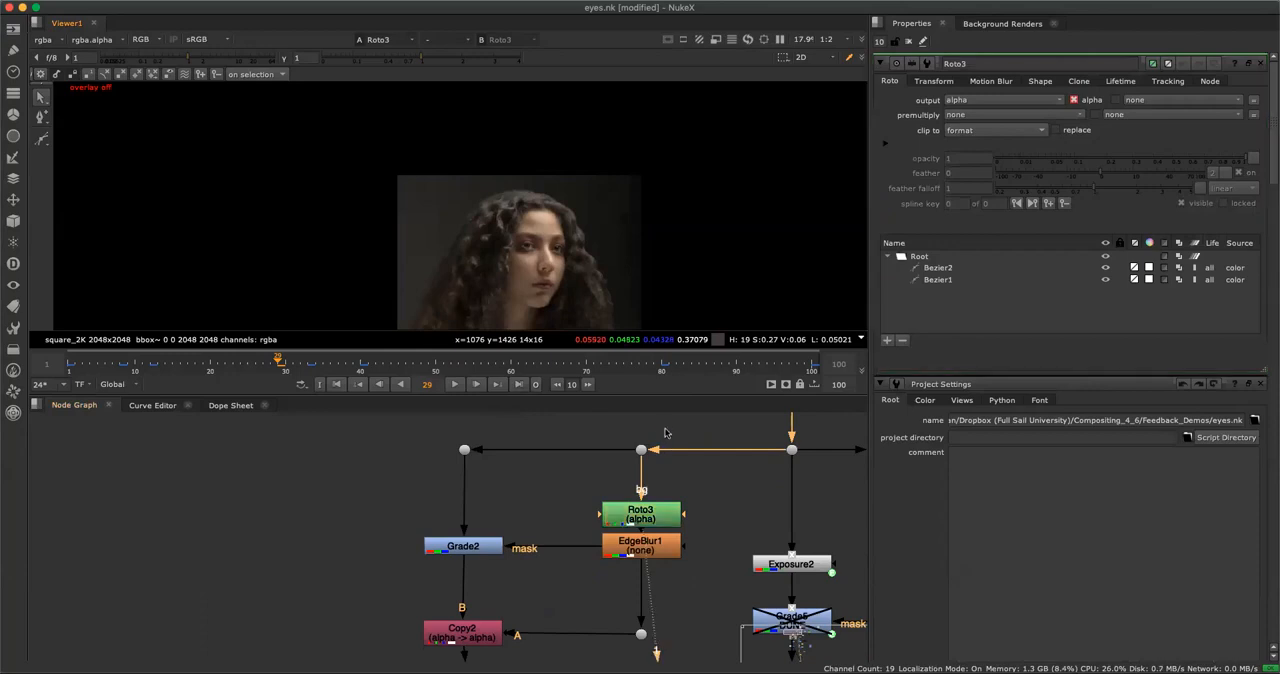
pyautogui.press('a')
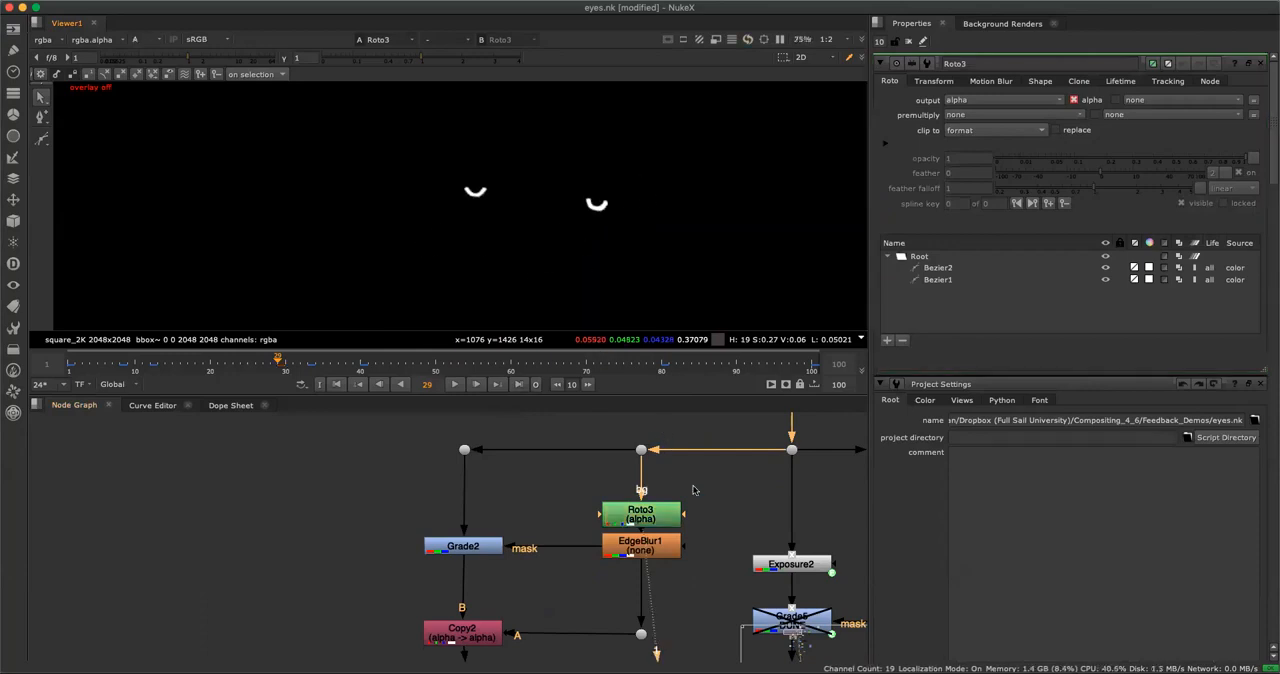
pyautogui.click(666, 514)
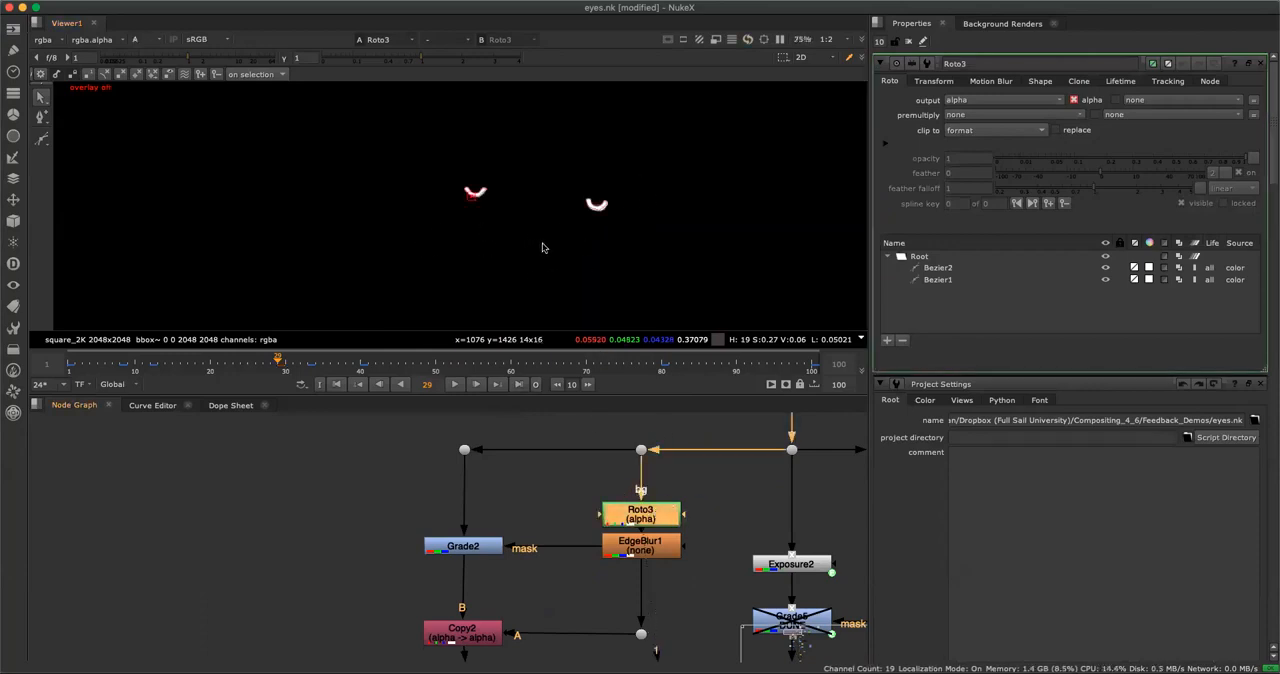
pyautogui.press('a')
pyautogui.scroll(4, 560, 216)
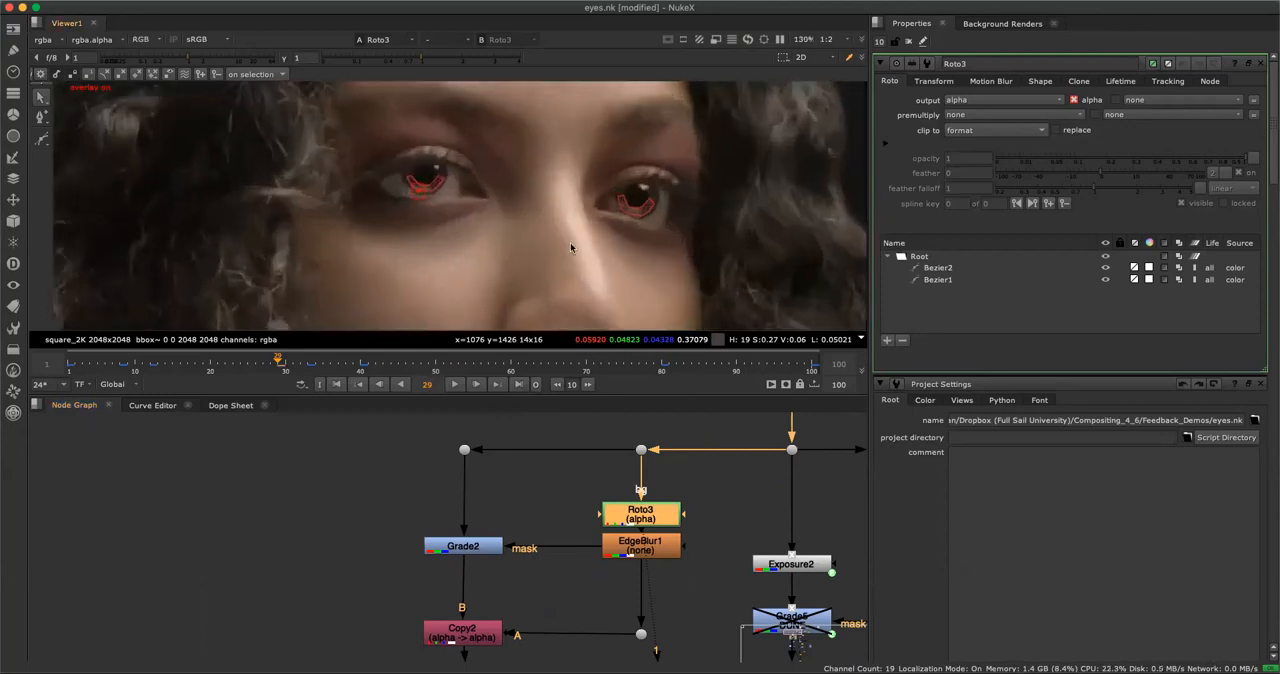
# Close all open node properties and reopen only those of Roto3 to examine its eye shapes.
pyautogui.click(907, 42)
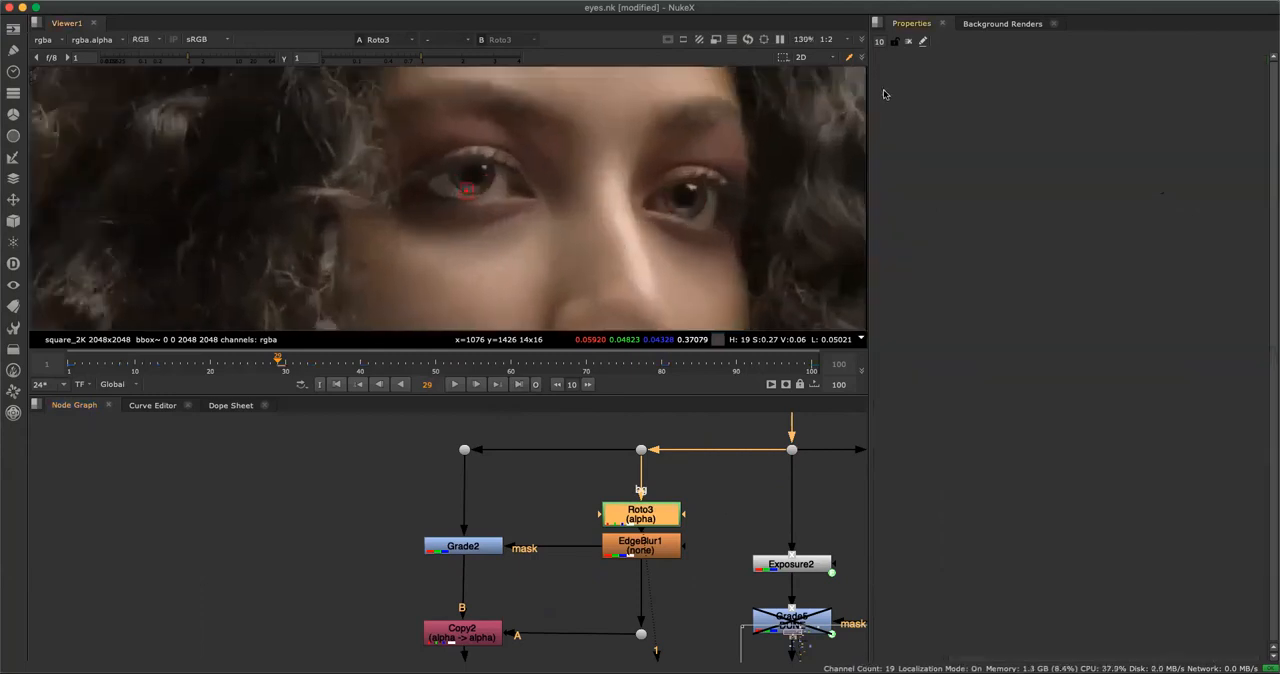
pyautogui.doubleClick(666, 507)
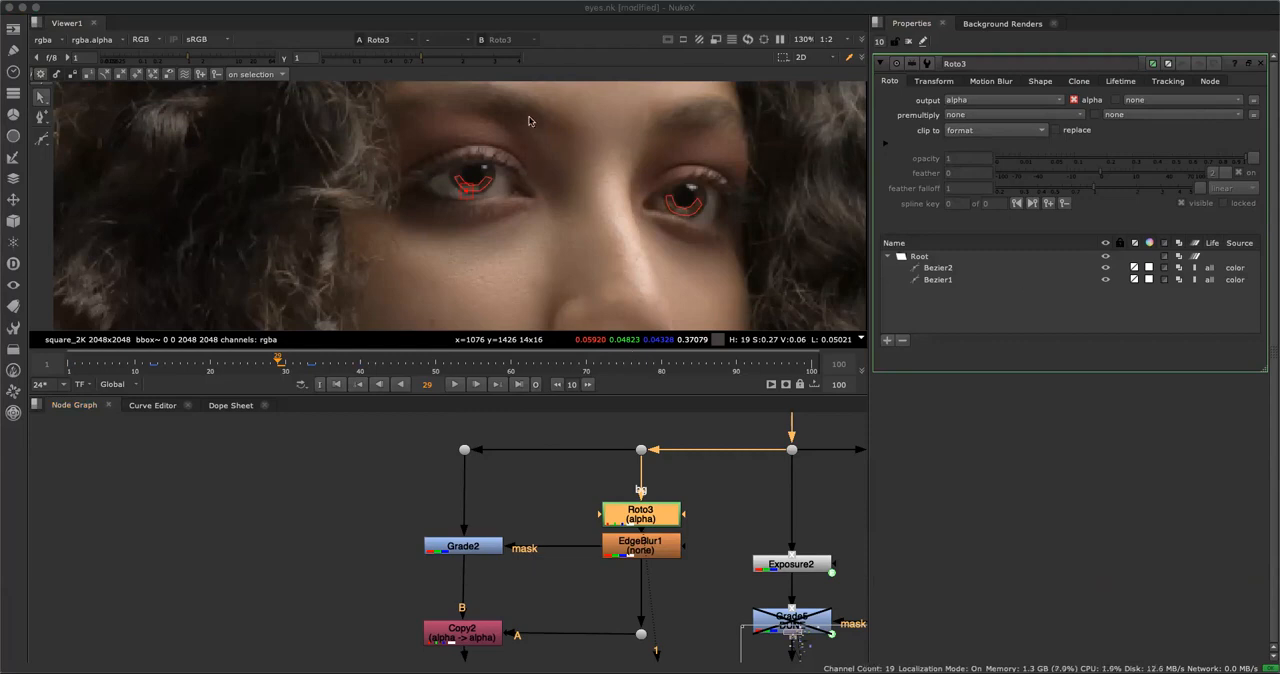
pyautogui.click(562, 12)
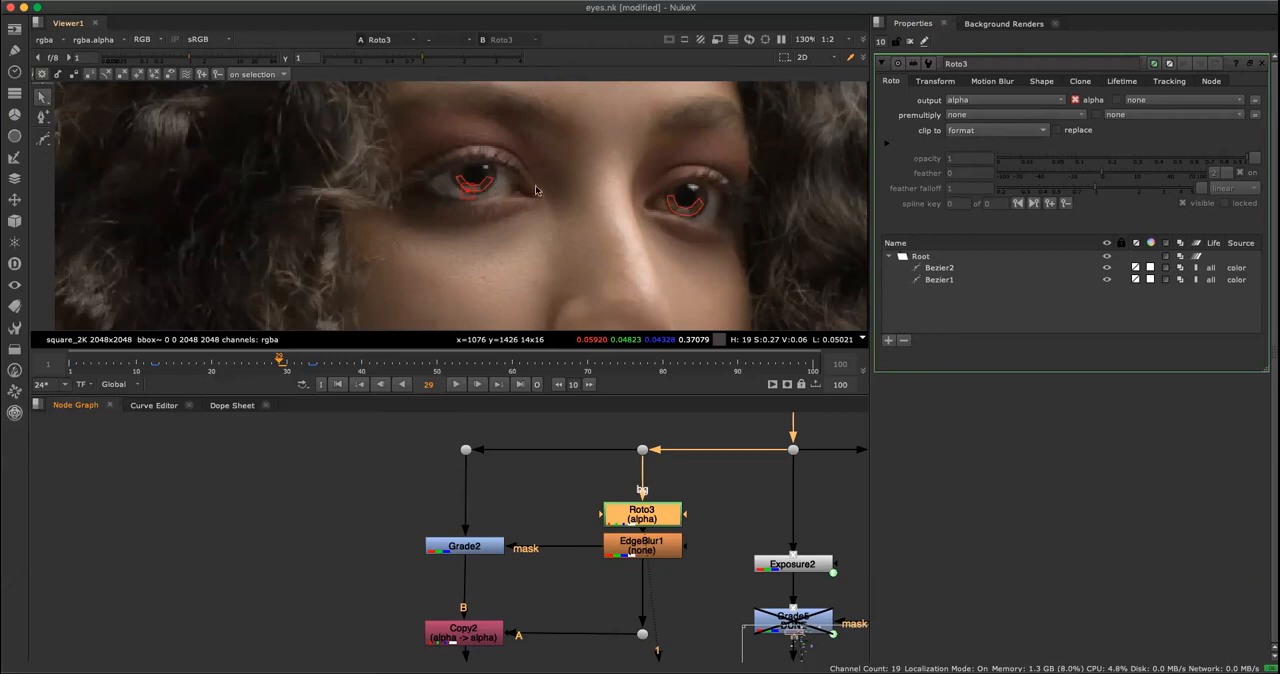
pyautogui.scroll(2, 459, 204)
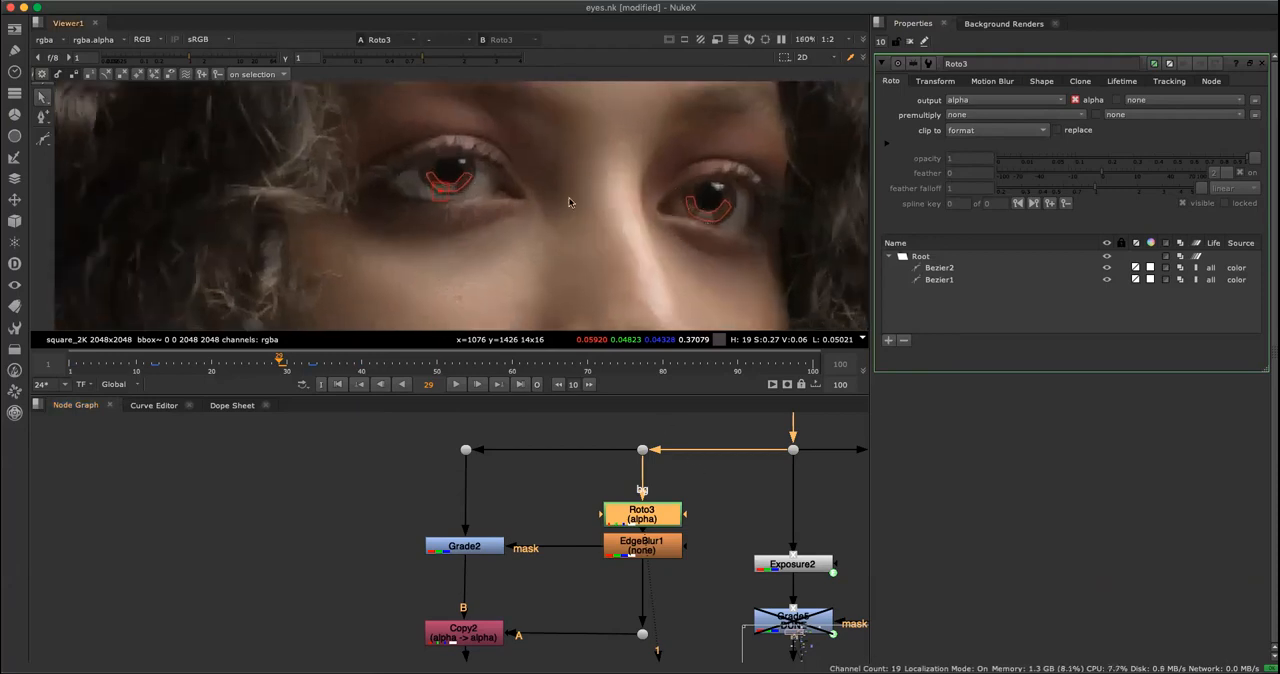
# Switch the viewer to Roto3's alpha channel and open the properties of EdgeBlur1.
pyautogui.press('a')
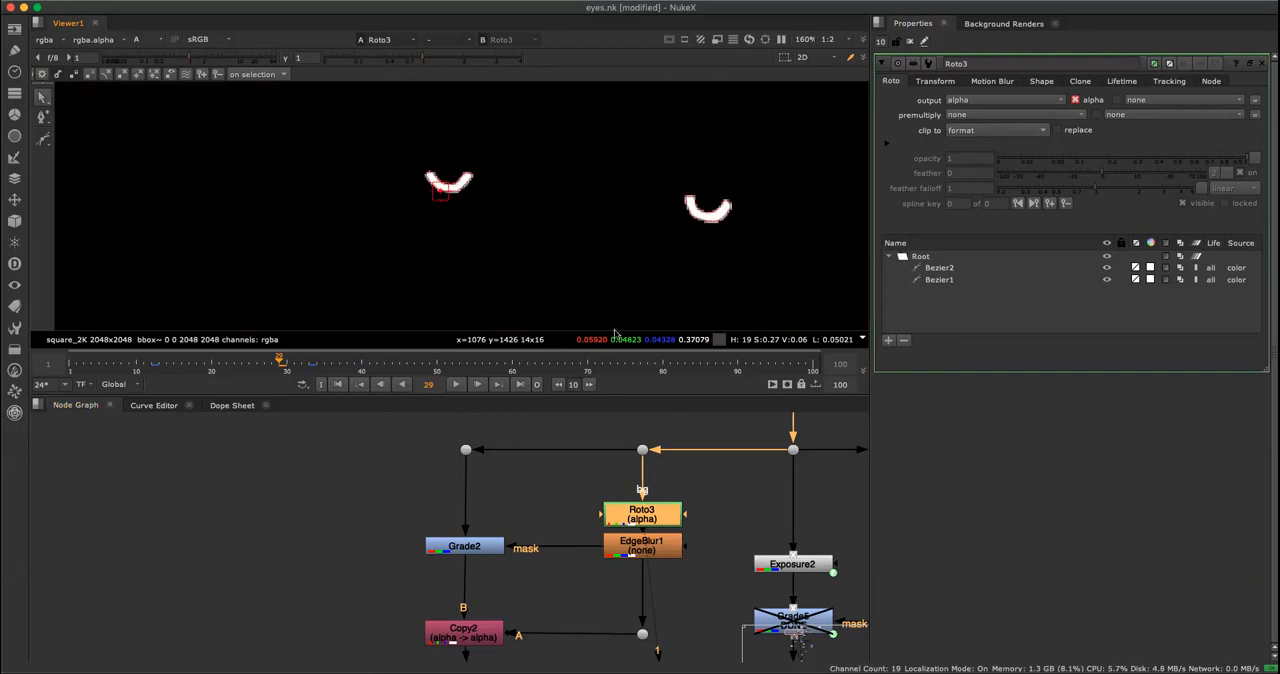
pyautogui.click(657, 550)
pyautogui.doubleClick(657, 550)
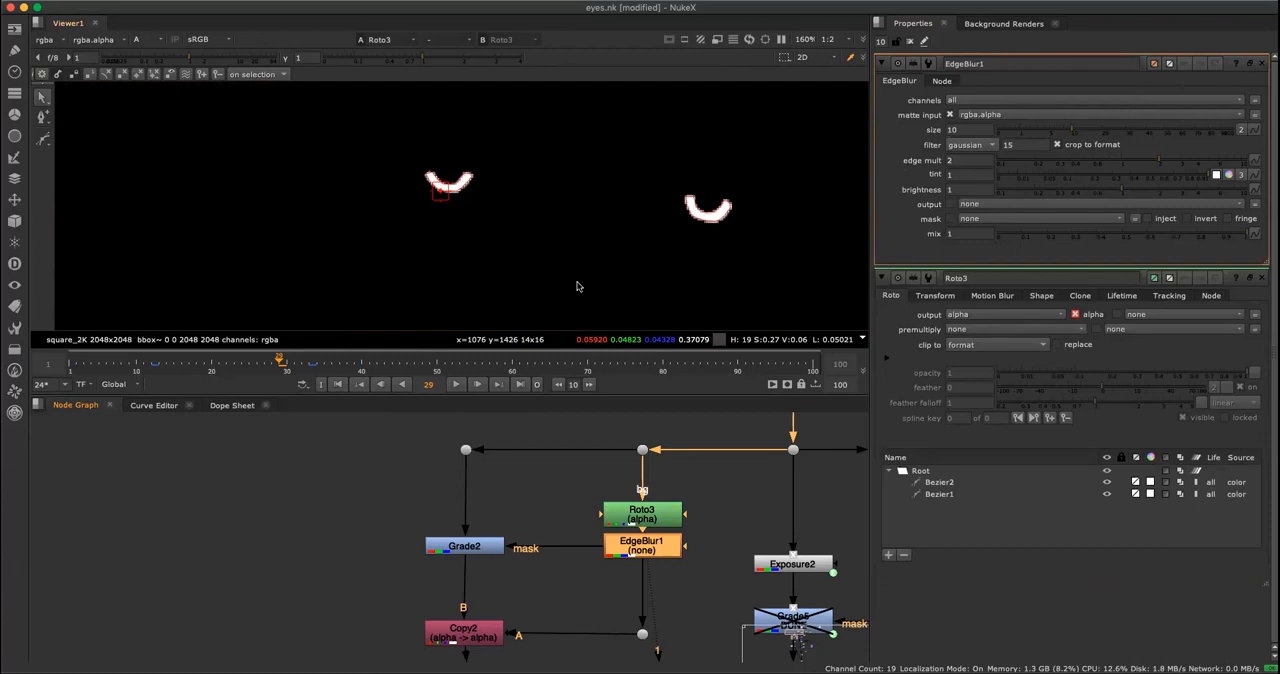
# Display EdgeBlur1's alpha channel with the viewer overlay off and examine the softened eye shapes.
pyautogui.press('1')
pyautogui.press('a')
pyautogui.press('a')
pyautogui.press('o')
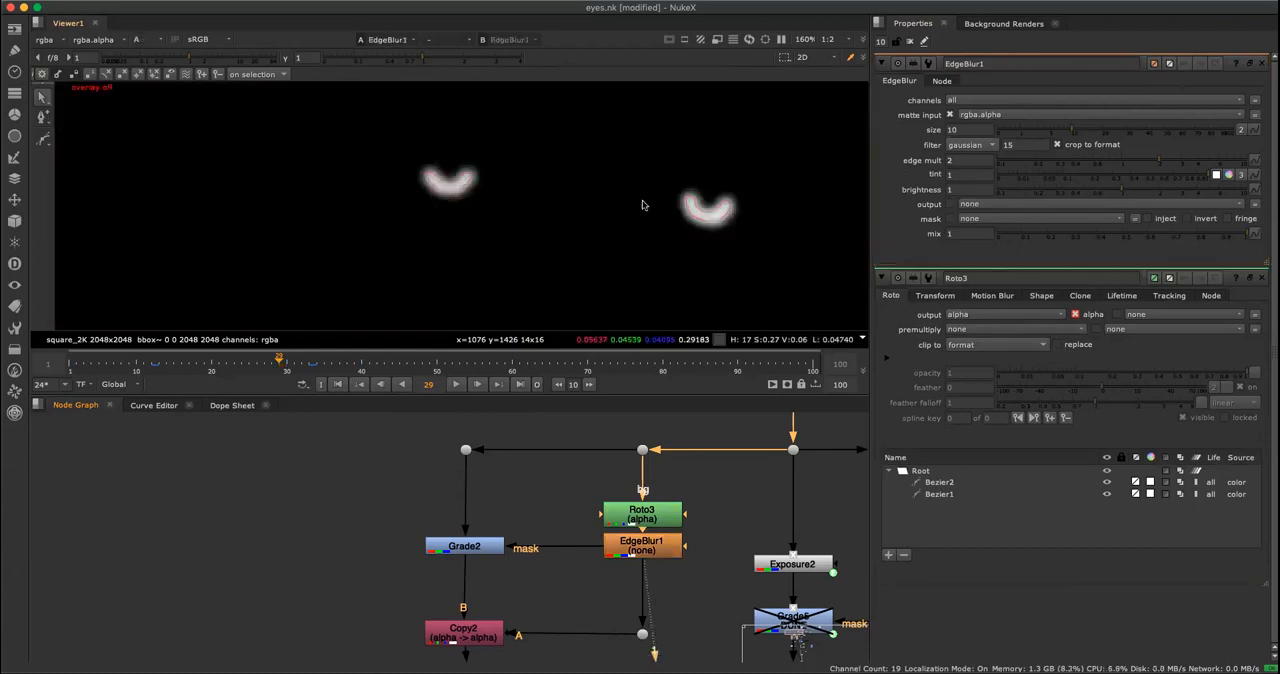
pyautogui.scroll(-5, 560, 240)
pyautogui.scroll(3, 581, 237)
pyautogui.scroll(2, 578, 244)
pyautogui.scroll(-1, 578, 248)
pyautogui.moveTo(567, 494); pyautogui.dragTo(727, 586)
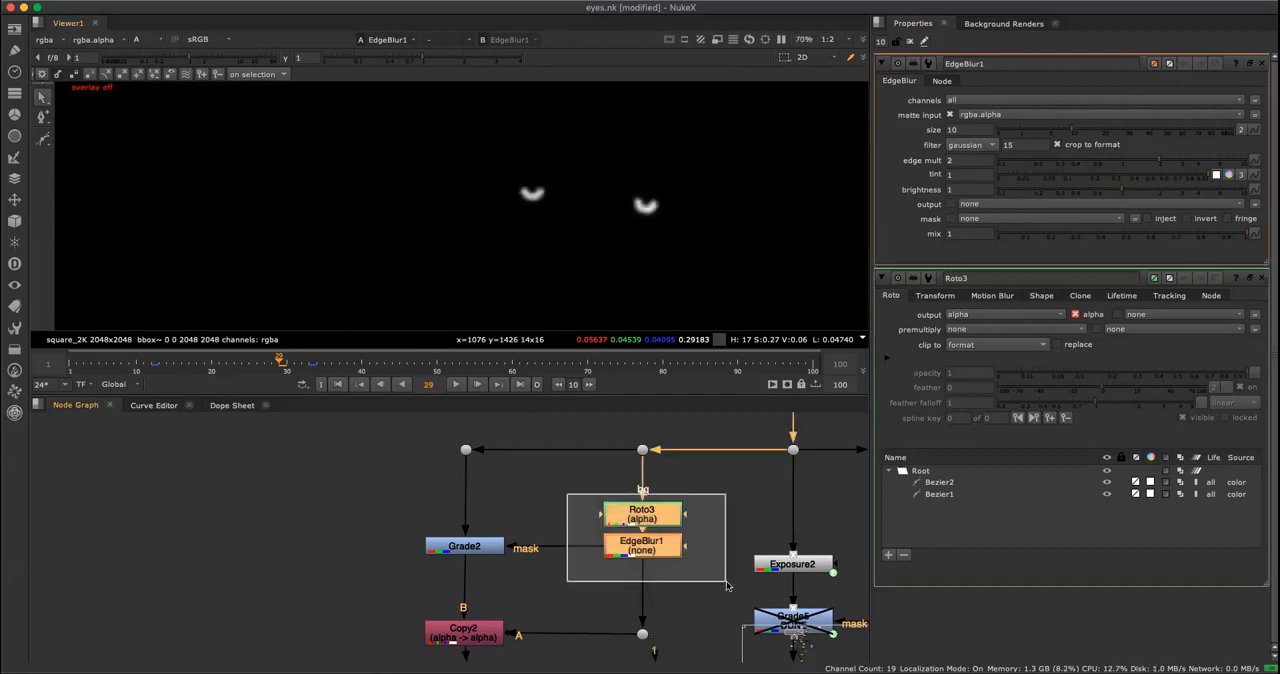
pyautogui.click(540, 580)
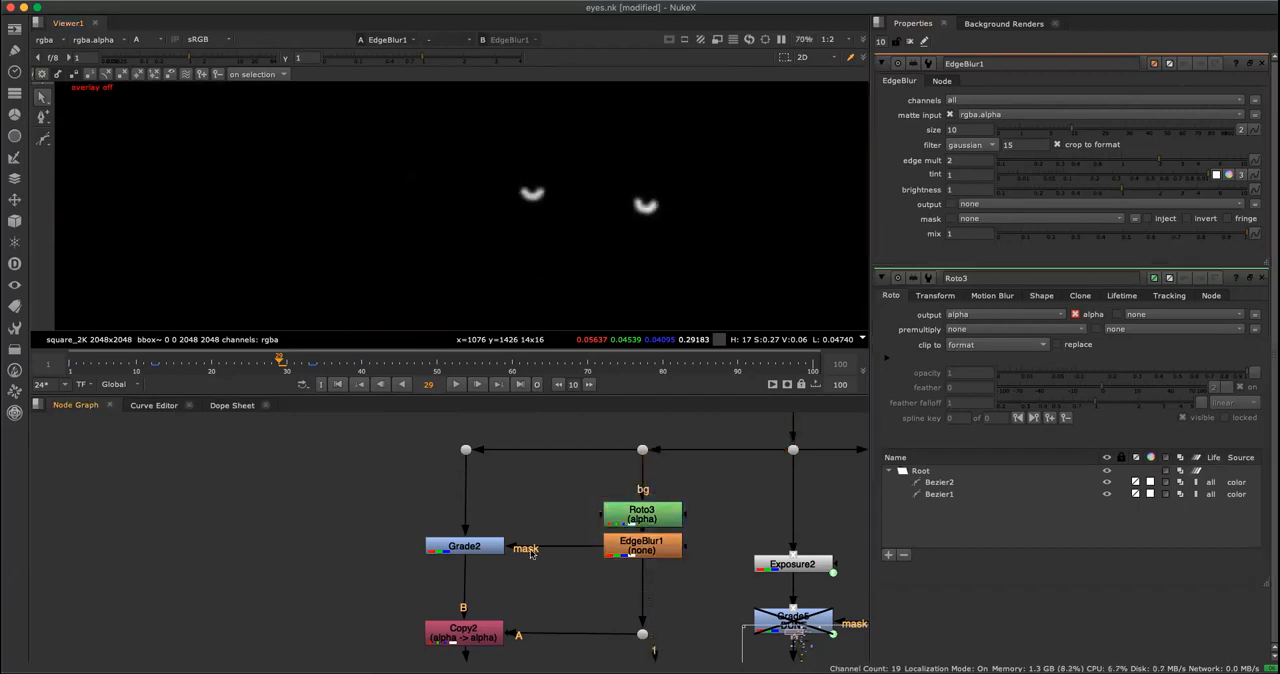
# Display the output of Grade2 in color, open its properties and try adjusting its gain.
pyautogui.click(463, 546)
pyautogui.press('1')
pyautogui.scroll(5, 613, 201)
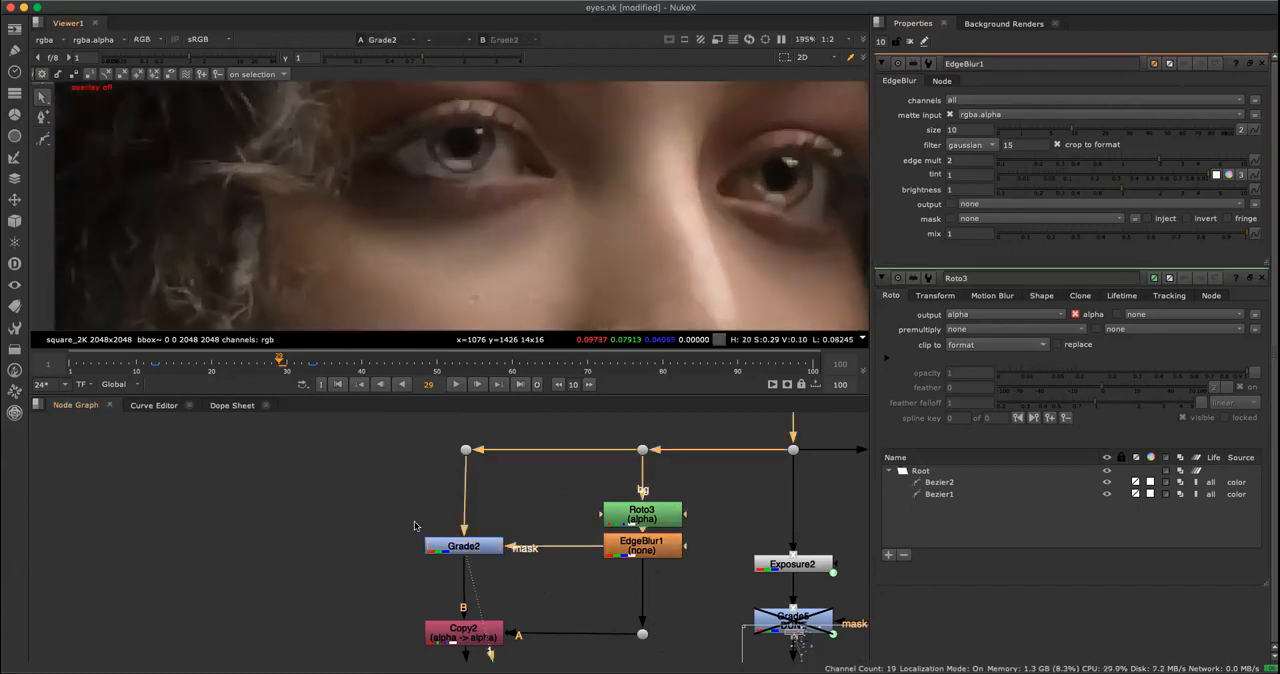
pyautogui.click(477, 547)
pyautogui.doubleClick(492, 550)
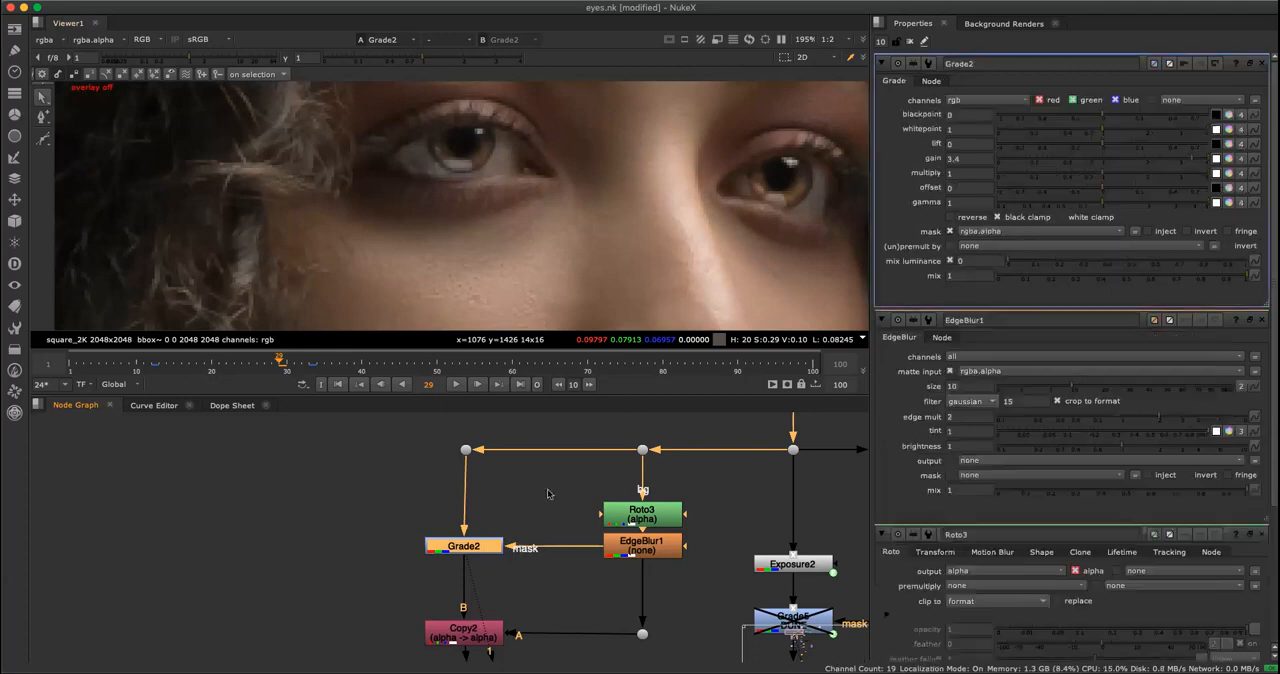
pyautogui.moveTo(1138, 162); pyautogui.dragTo(1181, 162)
# Select the Copy2 node to examine its inputs and maximize the node graph around the eye glow branch.
pyautogui.click(511, 609)
pyautogui.moveTo(519, 587); pyautogui.dragTo(517, 549, button='middle')
pyautogui.click(478, 516)
pyautogui.click(494, 597)
pyautogui.moveTo(484, 591); pyautogui.dragTo(485, 588)
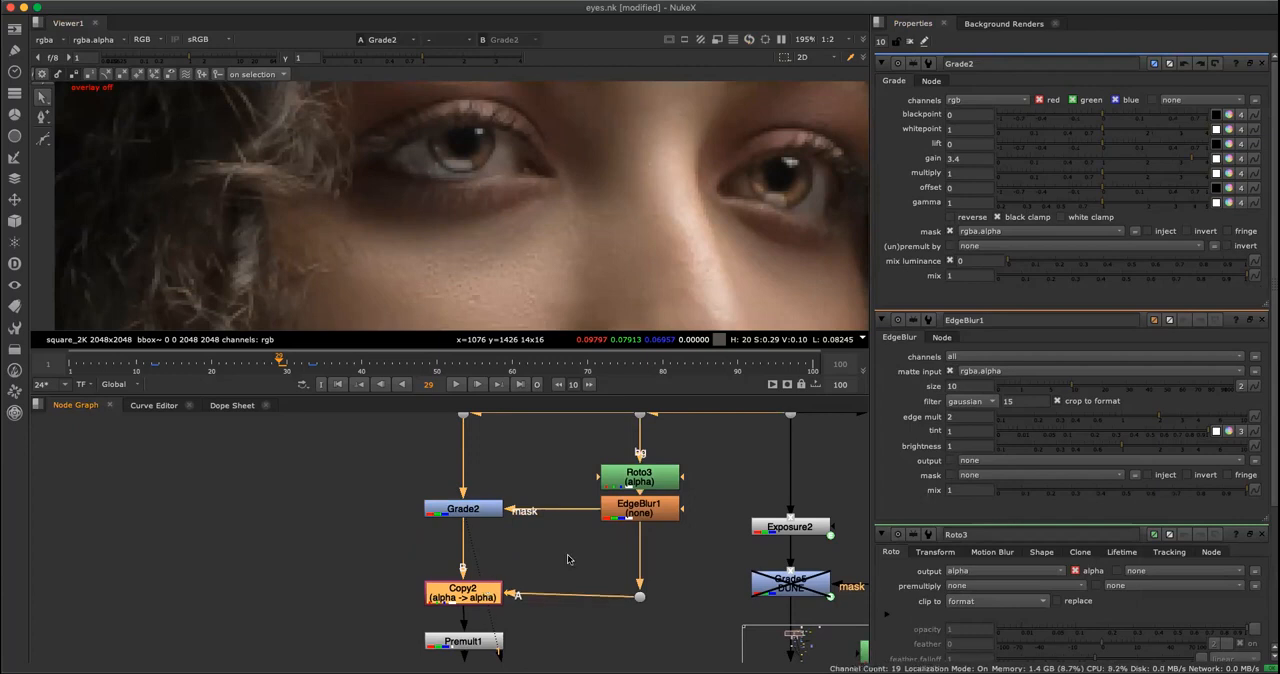
pyautogui.click(567, 560)
pyautogui.press('space')
pyautogui.scroll(-2, 519, 546)
pyautogui.moveTo(543, 537); pyautogui.dragTo(624, 453, button='middle')
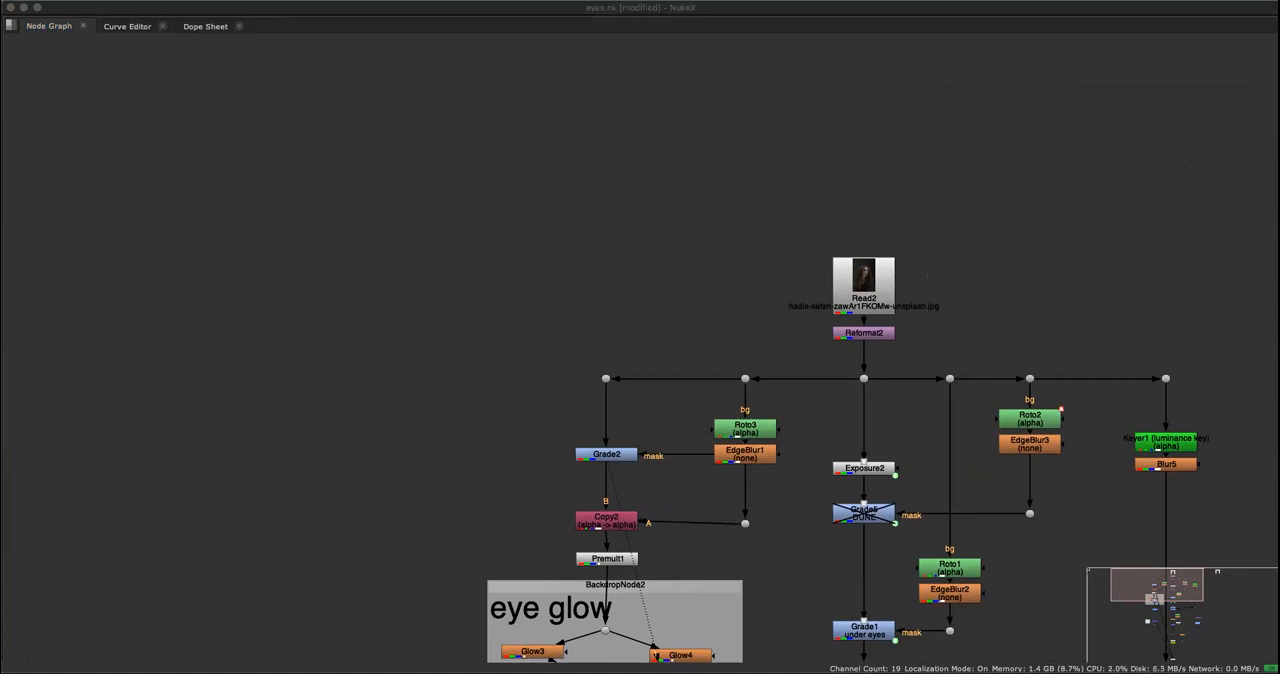
pyautogui.moveTo(577, 497)
pyautogui.mouseDown()
pyautogui.moveTo(624, 536)
pyautogui.moveTo(565, 527)
pyautogui.mouseUp()
pyautogui.moveTo(1128, 435)
pyautogui.mouseDown()
pyautogui.moveTo(1158, 447)
pyautogui.moveTo(1142, 434)
pyautogui.mouseUp()
pyautogui.moveTo(654, 496)
pyautogui.mouseDown()
pyautogui.moveTo(565, 532)
pyautogui.moveTo(645, 503)
pyautogui.mouseUp()
pyautogui.moveTo(548, 548)
pyautogui.mouseDown()
pyautogui.moveTo(689, 537)
pyautogui.moveTo(544, 548)
pyautogui.mouseUp()
pyautogui.moveTo(334, 266); pyautogui.dragTo(355, 333)
pyautogui.moveTo(556, 364)
pyautogui.mouseDown()
pyautogui.moveTo(548, 440)
pyautogui.moveTo(578, 447)
pyautogui.mouseUp()
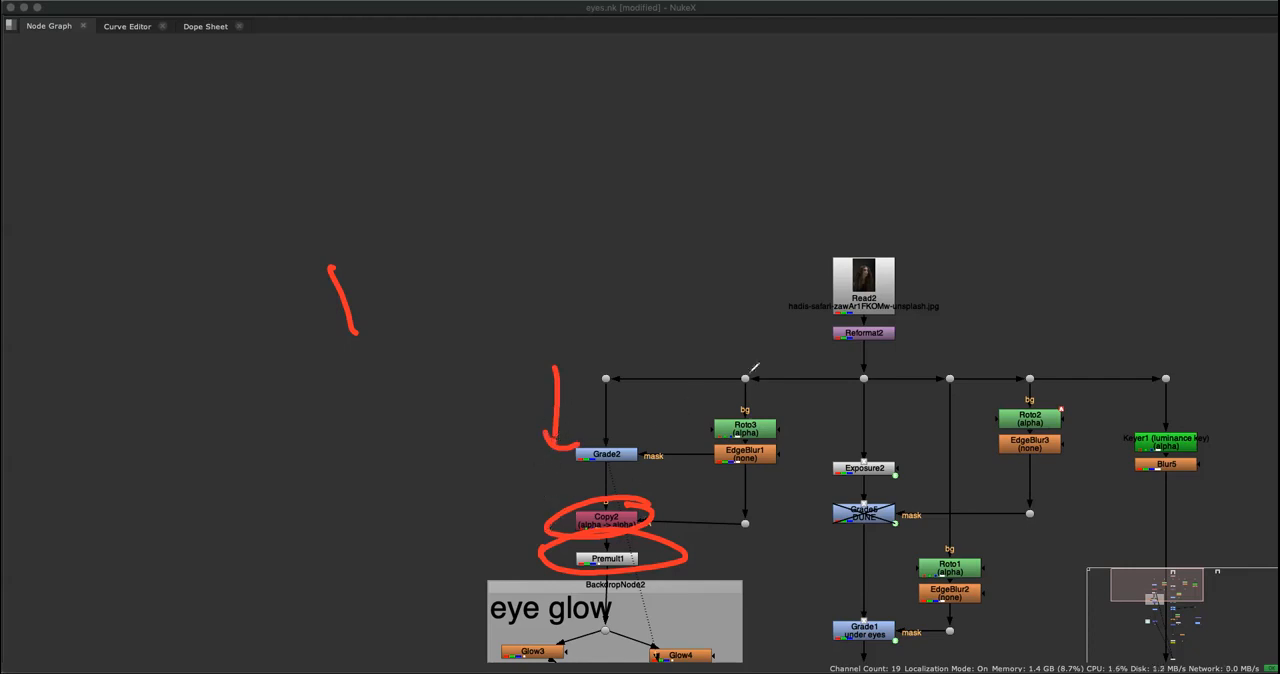
pyautogui.moveTo(746, 375)
pyautogui.mouseDown()
pyautogui.moveTo(765, 432)
pyautogui.moveTo(740, 490)
pyautogui.moveTo(776, 455)
pyautogui.moveTo(735, 437)
pyautogui.moveTo(748, 458)
pyautogui.moveTo(758, 442)
pyautogui.mouseUp()
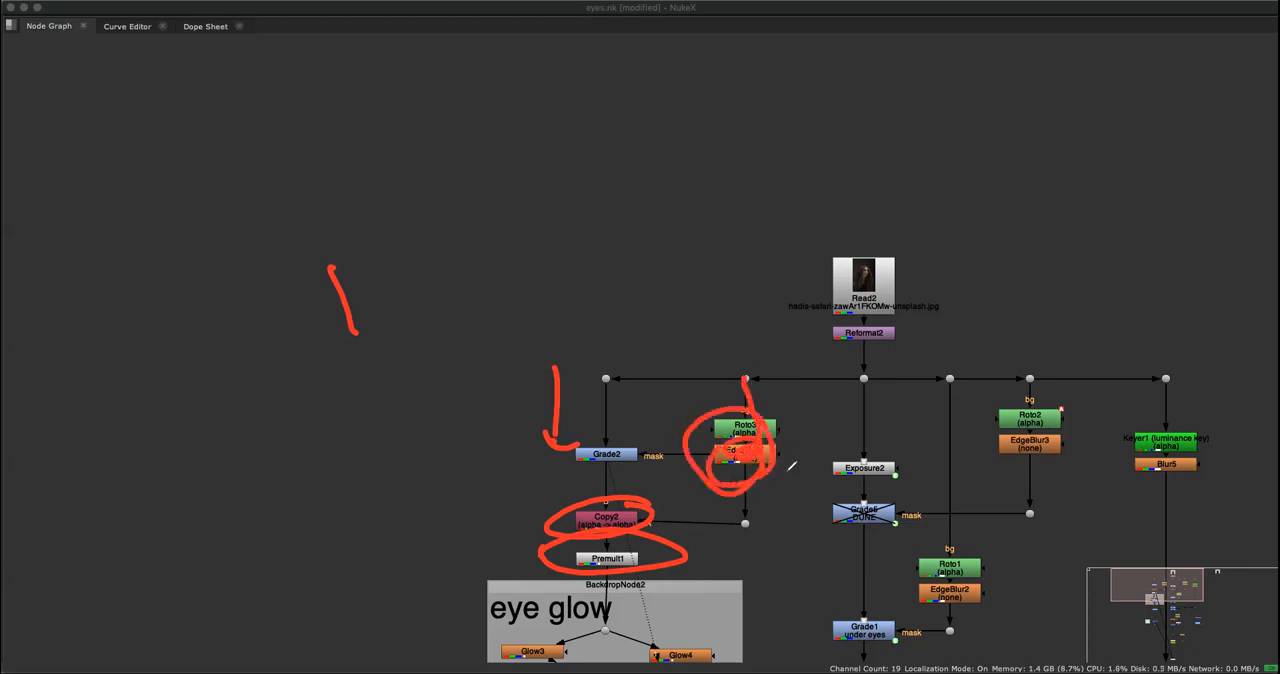
pyautogui.moveTo(788, 384); pyautogui.dragTo(808, 486)
pyautogui.moveTo(748, 520); pyautogui.dragTo(670, 527)
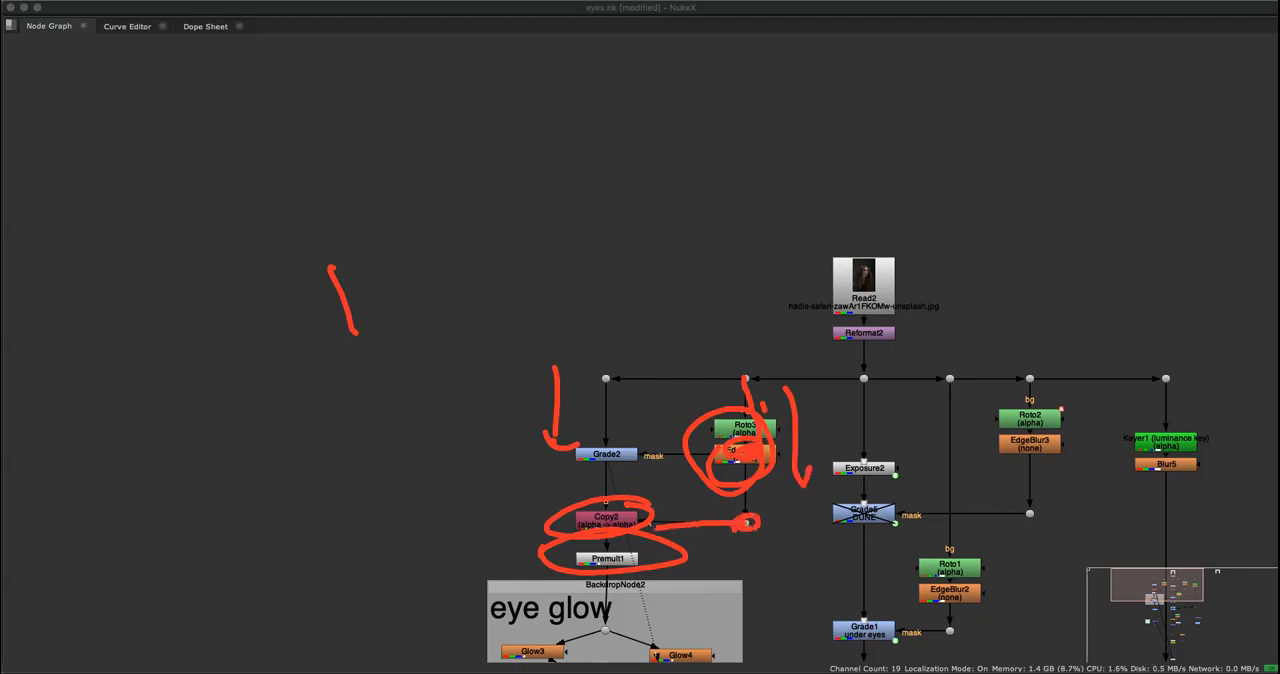
pyautogui.press('Delete')
pyautogui.moveTo(797, 496); pyautogui.dragTo(795, 503)
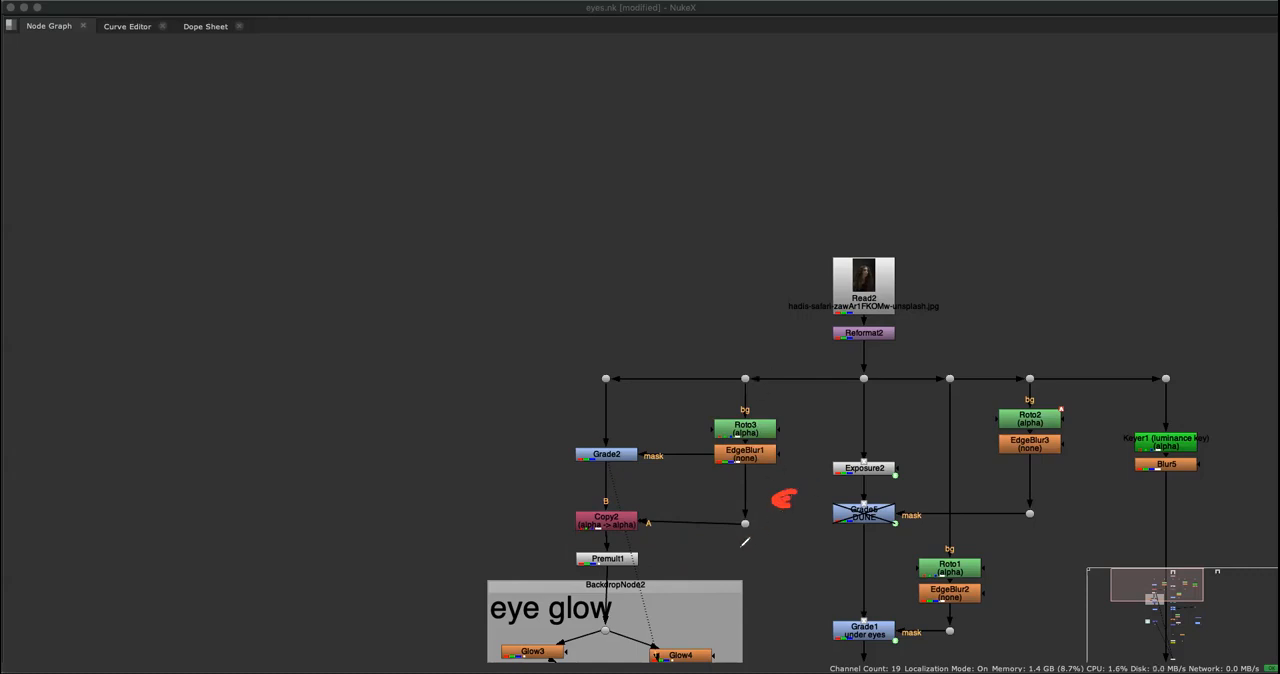
pyautogui.moveTo(510, 472)
pyautogui.mouseDown()
pyautogui.moveTo(532, 450)
pyautogui.moveTo(512, 432)
pyautogui.moveTo(530, 405)
pyautogui.mouseUp()
pyautogui.moveTo(585, 482)
pyautogui.mouseDown()
pyautogui.moveTo(568, 495)
pyautogui.moveTo(592, 501)
pyautogui.mouseUp()
pyautogui.moveTo(545, 541); pyautogui.dragTo(604, 566)
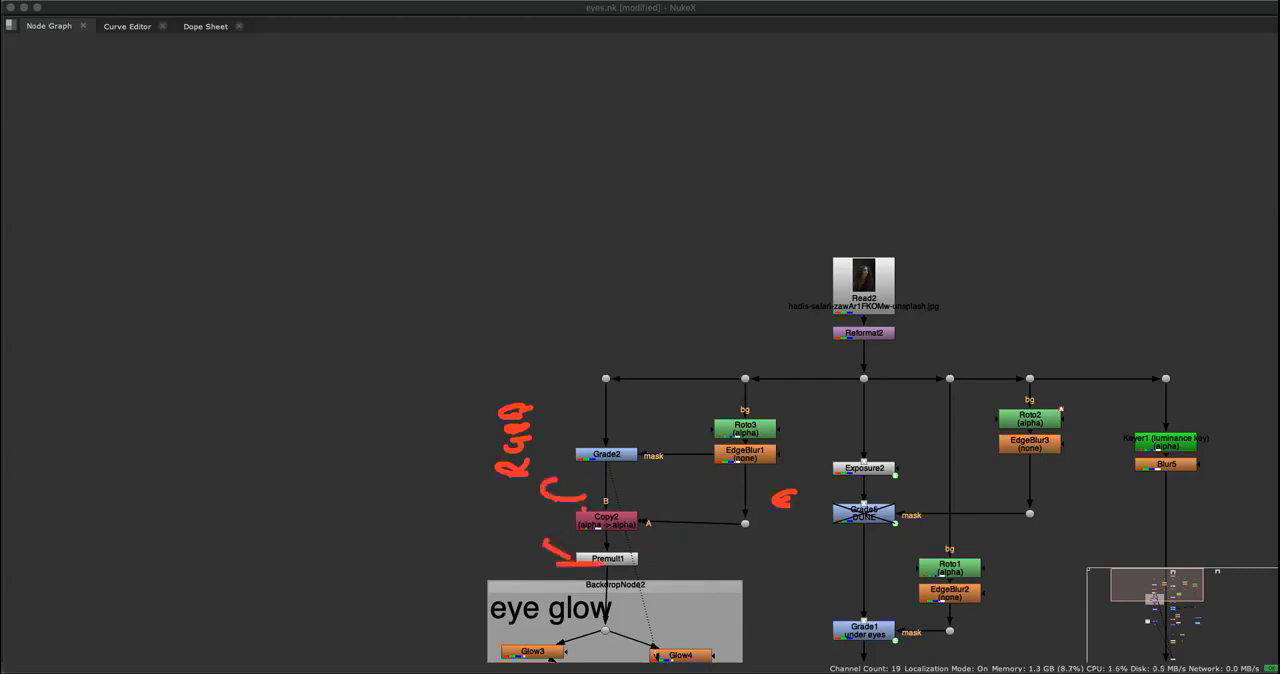
pyautogui.press('Escape')
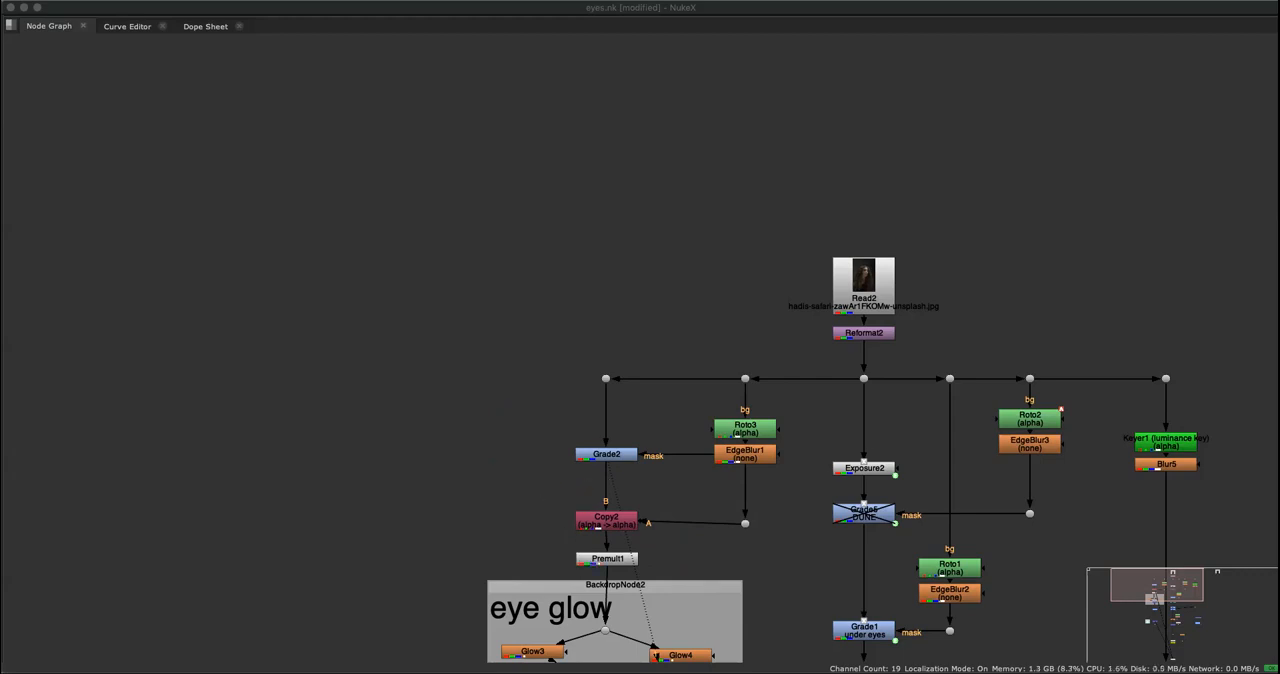
# Display the output of Premult1 and examine how the Grade2 and Roto3 branches feed Copy2 in the maximized node graph.
pyautogui.click(604, 560)
pyautogui.press('1')
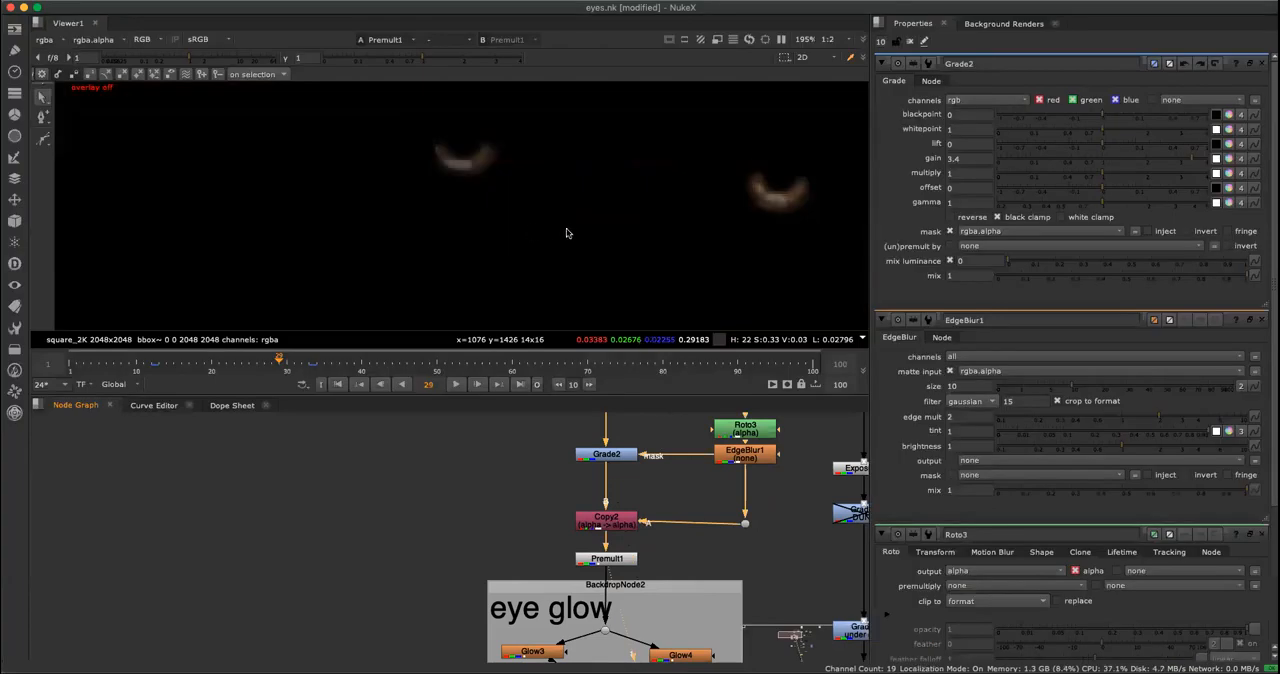
pyautogui.press('space')
pyautogui.scroll(-5, 778, 510)
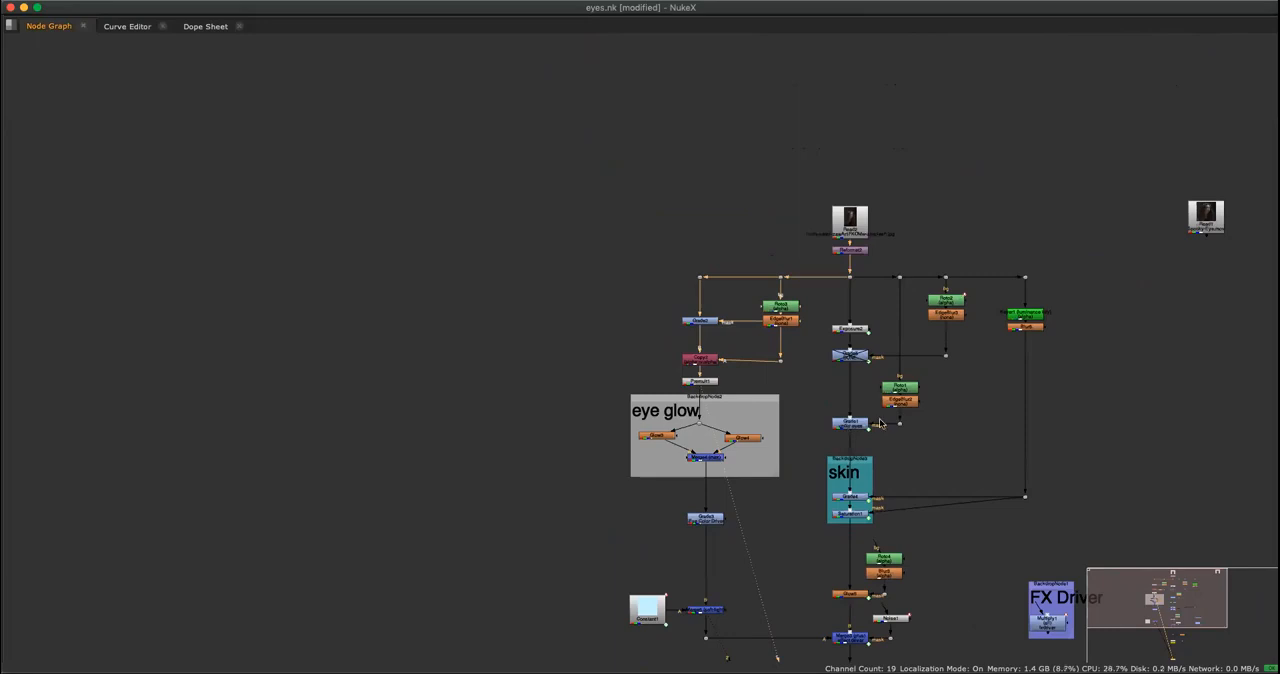
pyautogui.moveTo(955, 399); pyautogui.dragTo(880, 411, button='middle')
pyautogui.scroll(-3, 880, 415)
pyautogui.moveTo(777, 420); pyautogui.dragTo(757, 493, button='middle')
pyautogui.scroll(5, 776, 377)
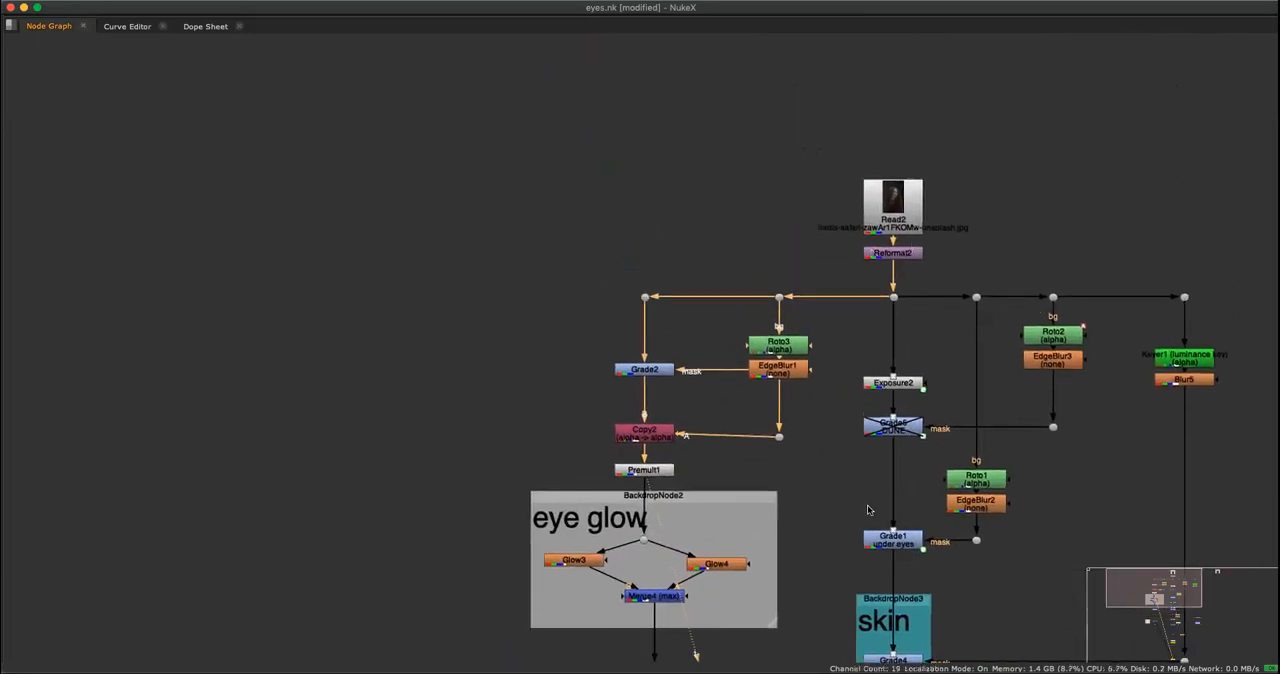
pyautogui.scroll(2, 781, 447)
pyautogui.click(781, 433)
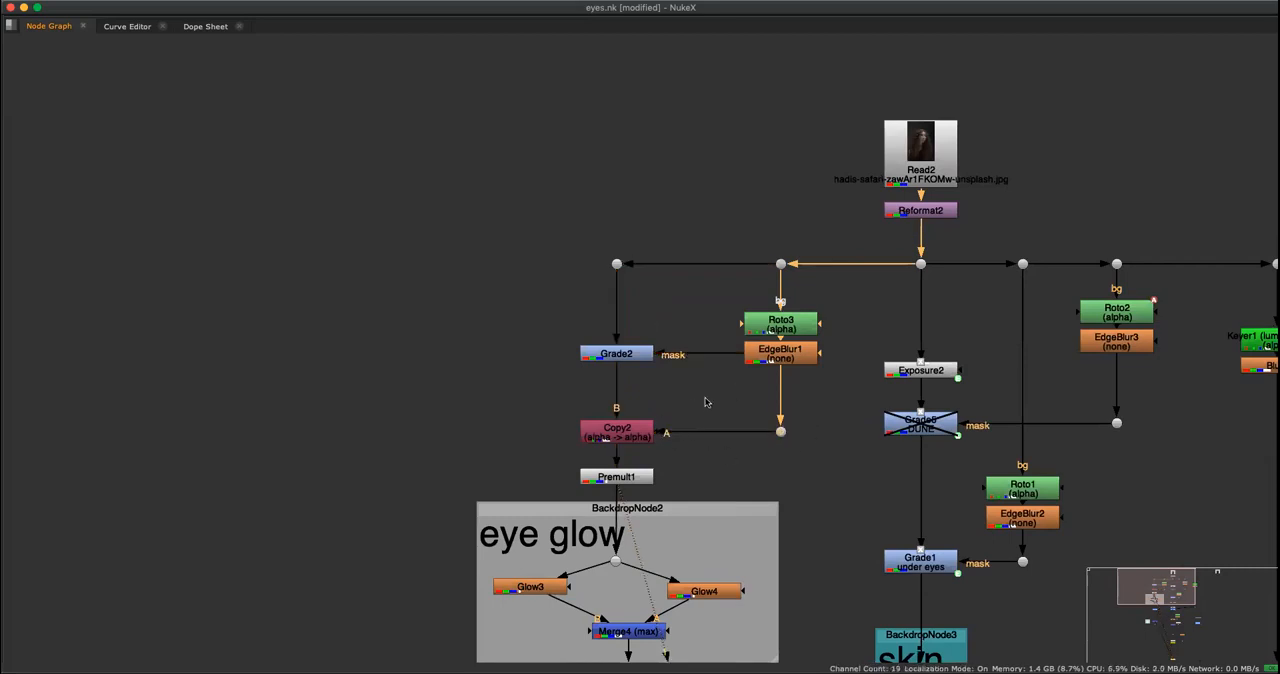
# Restore the full layout and toggle Grade2 off and on to compare its effect on the premultiplied eyes.
pyautogui.press('space')
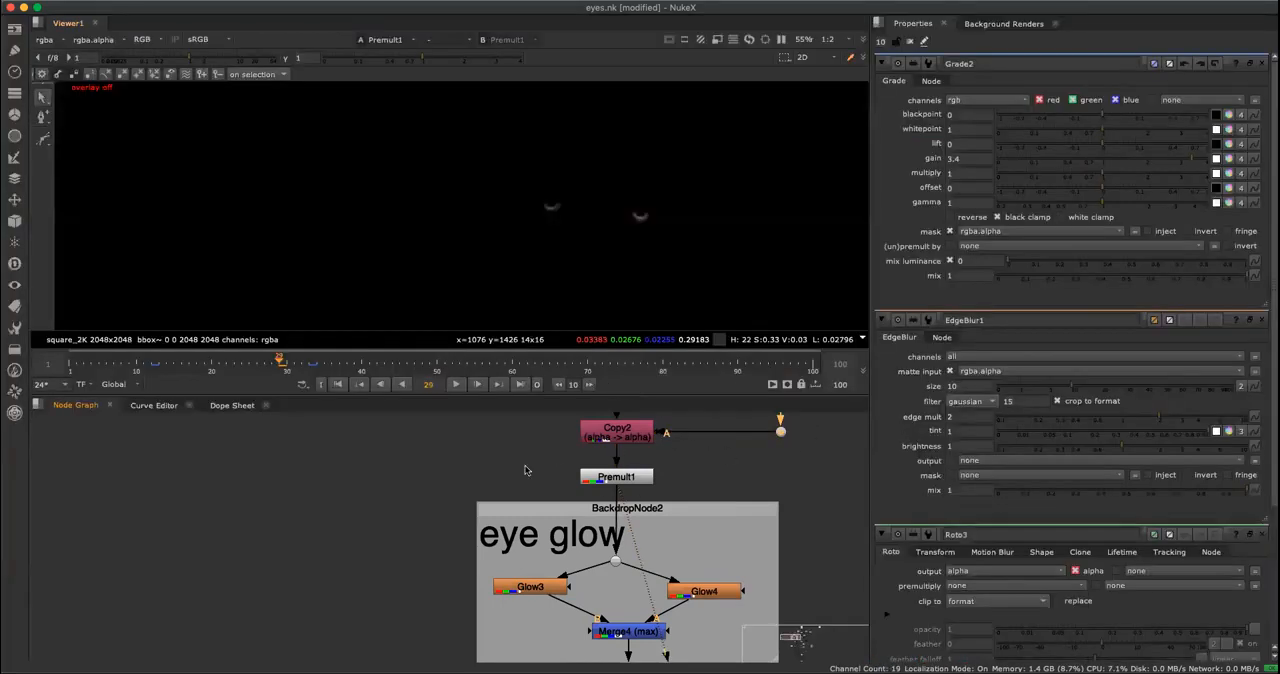
pyautogui.moveTo(525, 467); pyautogui.dragTo(498, 594, button='middle')
pyautogui.keyDown('alt'); pyautogui.moveTo(642, 266); pyautogui.dragTo(705, 232, button='middle'); pyautogui.keyUp('alt')
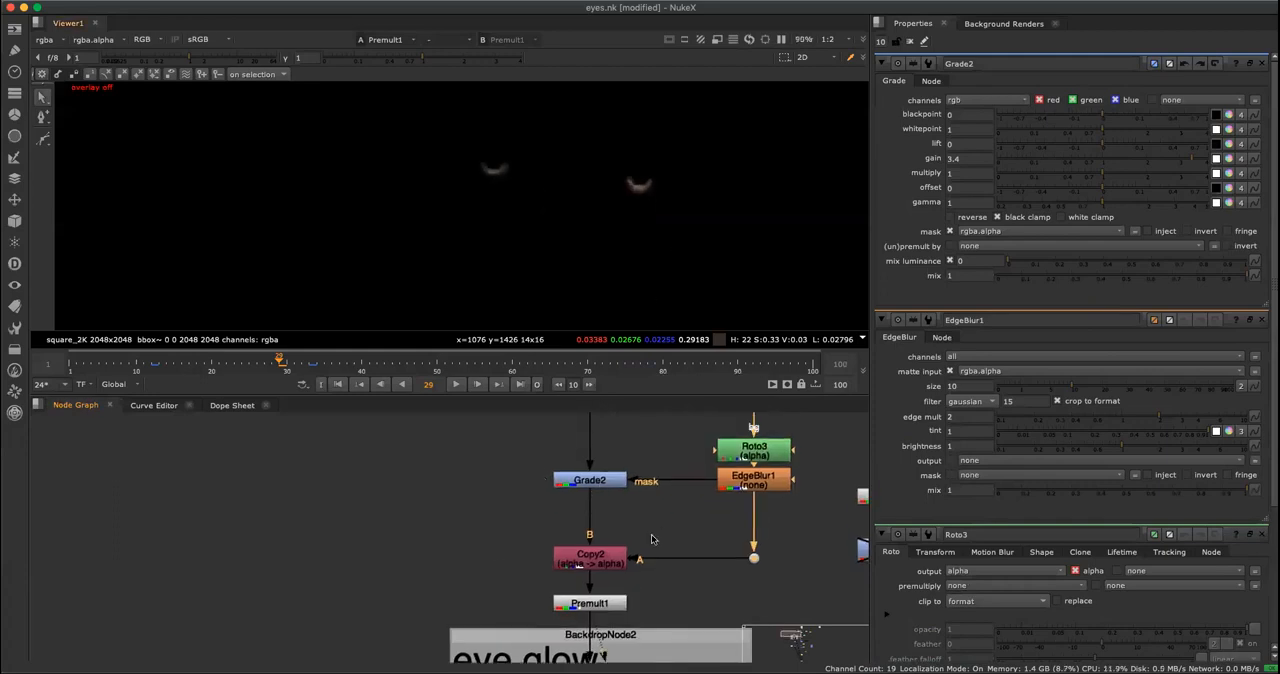
pyautogui.click(596, 603)
pyautogui.scroll(2, 612, 225)
pyautogui.click(600, 500)
pyautogui.click(603, 486)
pyautogui.press('d')
pyautogui.press('d')
pyautogui.click(620, 507)
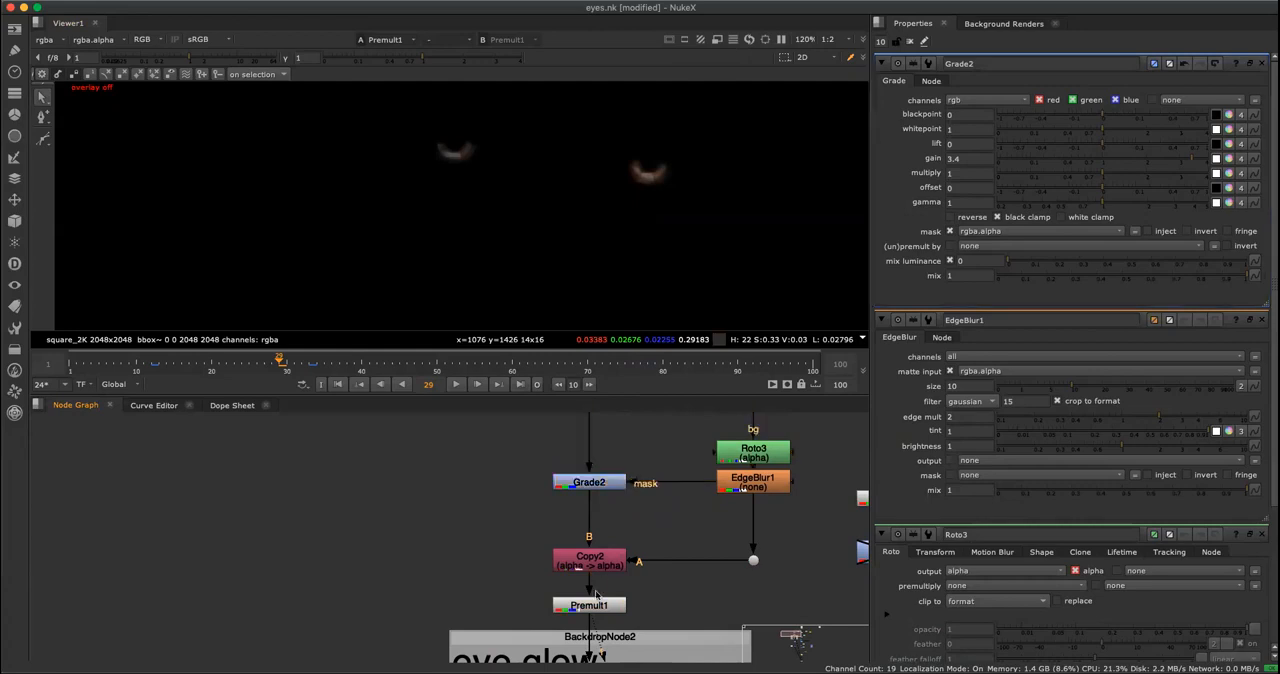
# Trace the path from Premult1 into the eye glow backdrop and examine where it splits toward Glow3 and Glow4.
pyautogui.click(596, 603)
pyautogui.press('space')
pyautogui.scroll(-2, 752, 548)
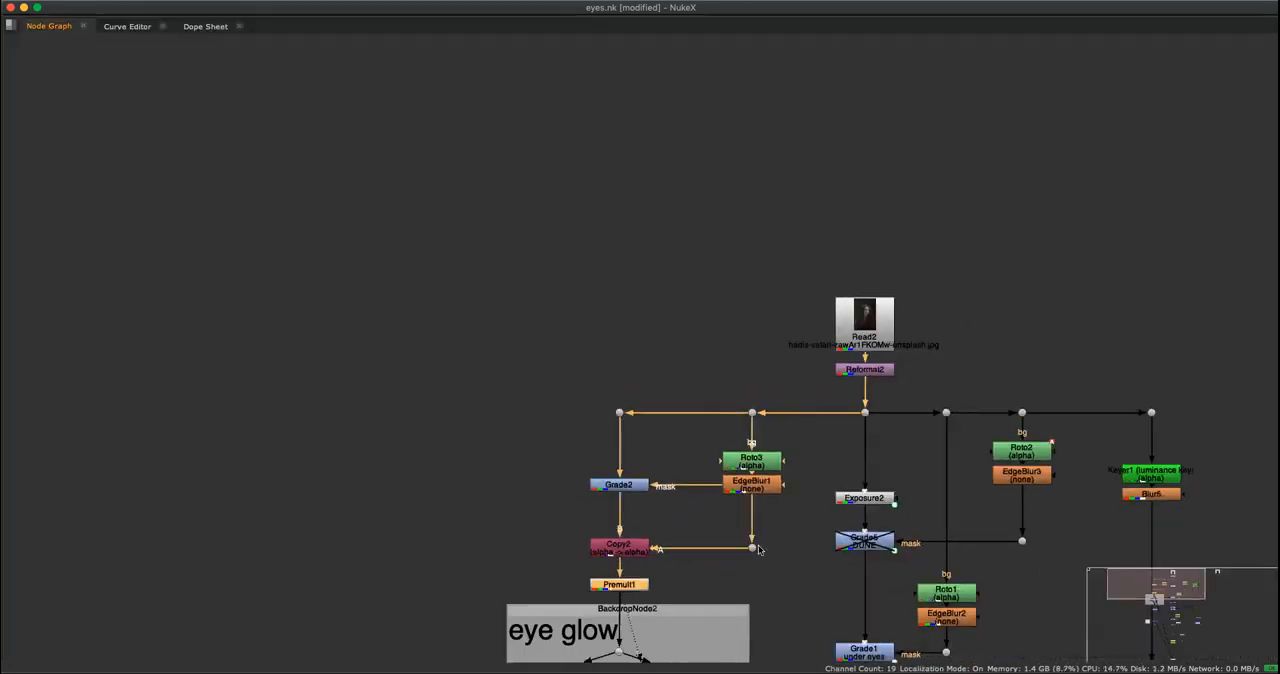
pyautogui.moveTo(738, 575); pyautogui.dragTo(641, 437, button='middle')
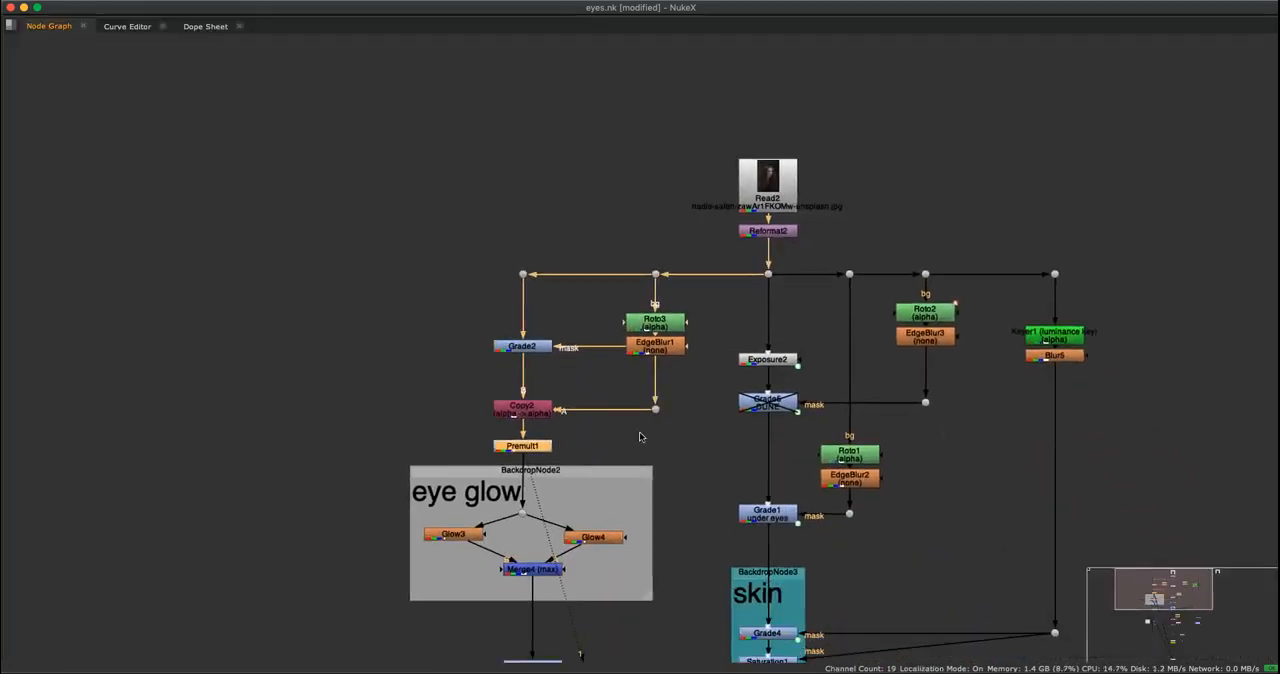
pyautogui.click(603, 469)
pyautogui.press('space')
pyautogui.moveTo(585, 488); pyautogui.dragTo(608, 528, button='middle')
pyautogui.click(488, 612)
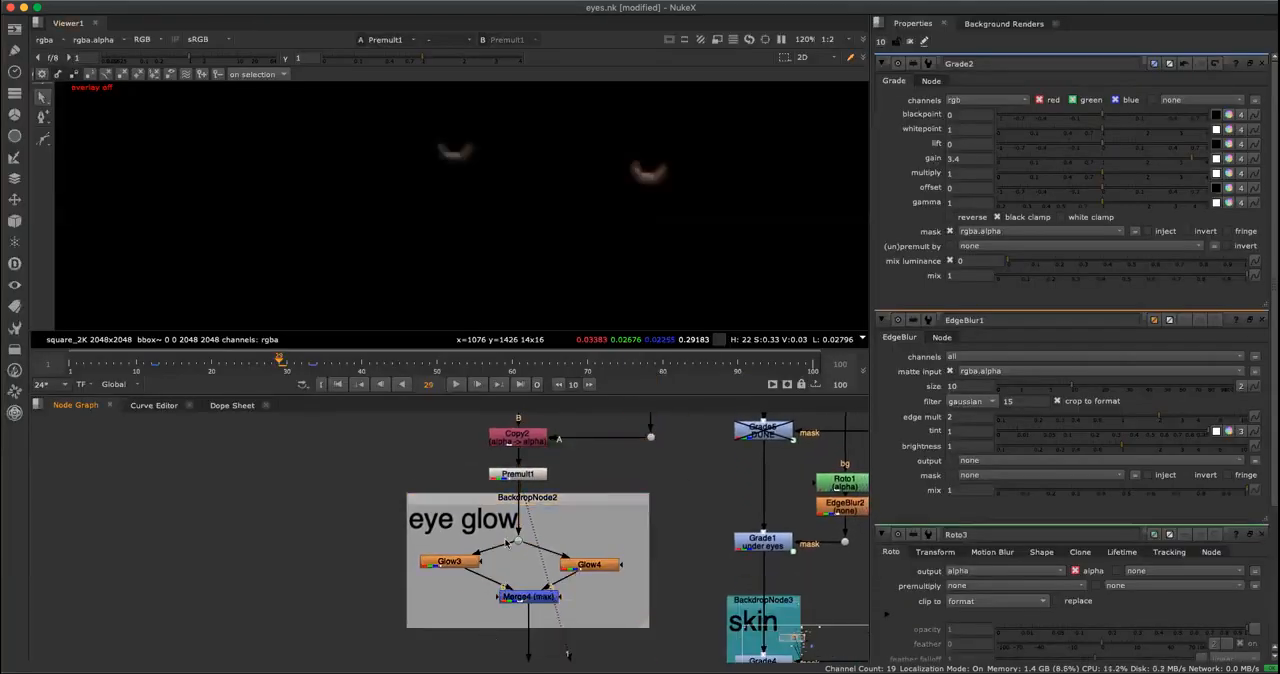
pyautogui.click(542, 504)
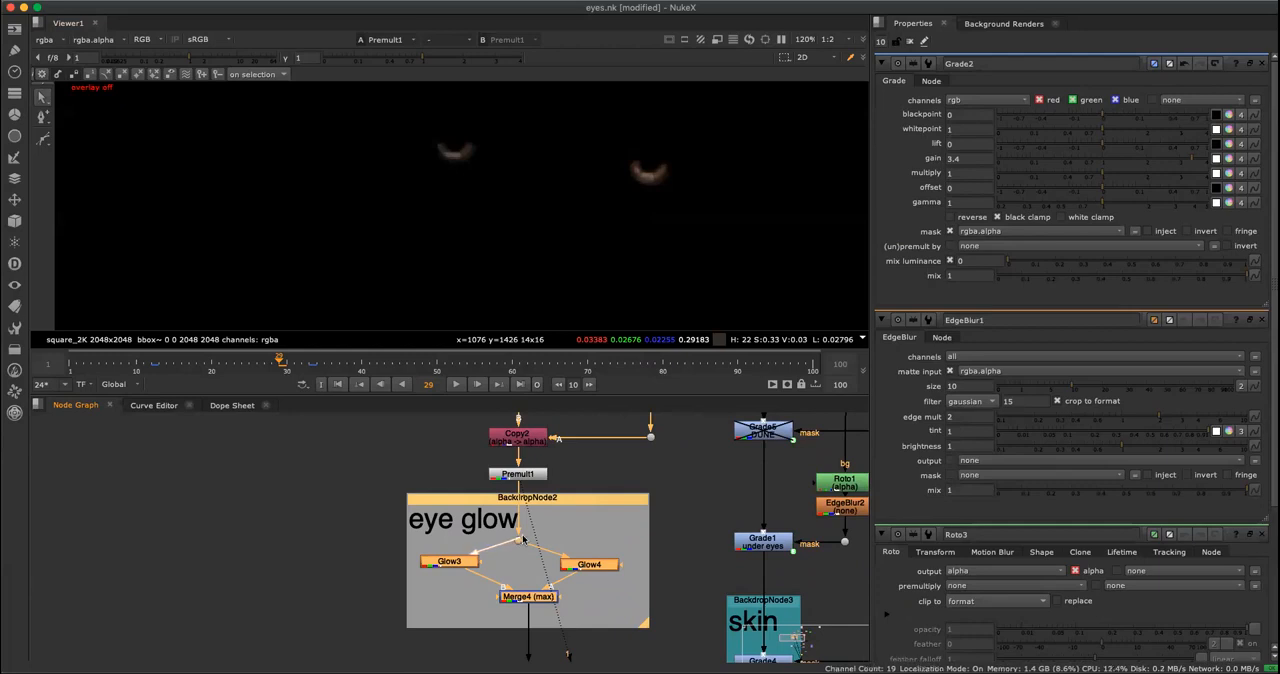
pyautogui.click(519, 542)
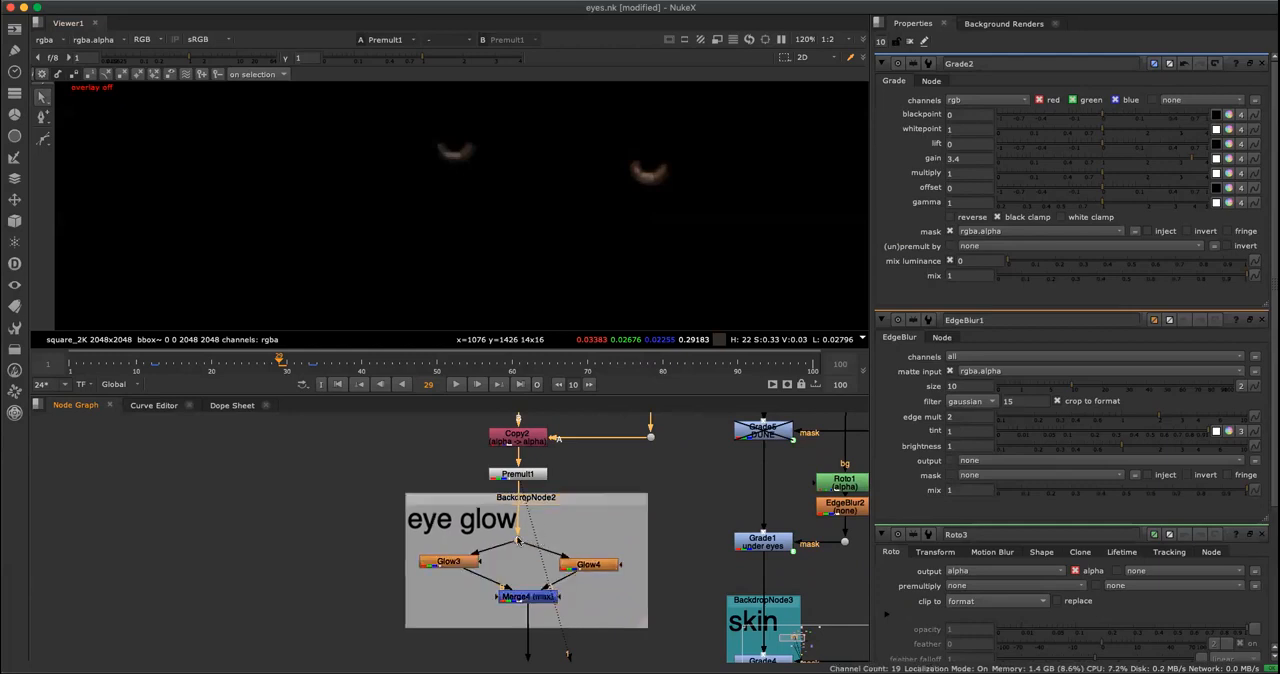
# Display the output of Glow3 with its properties open, try a larger glow size and undo it.
pyautogui.click(451, 565)
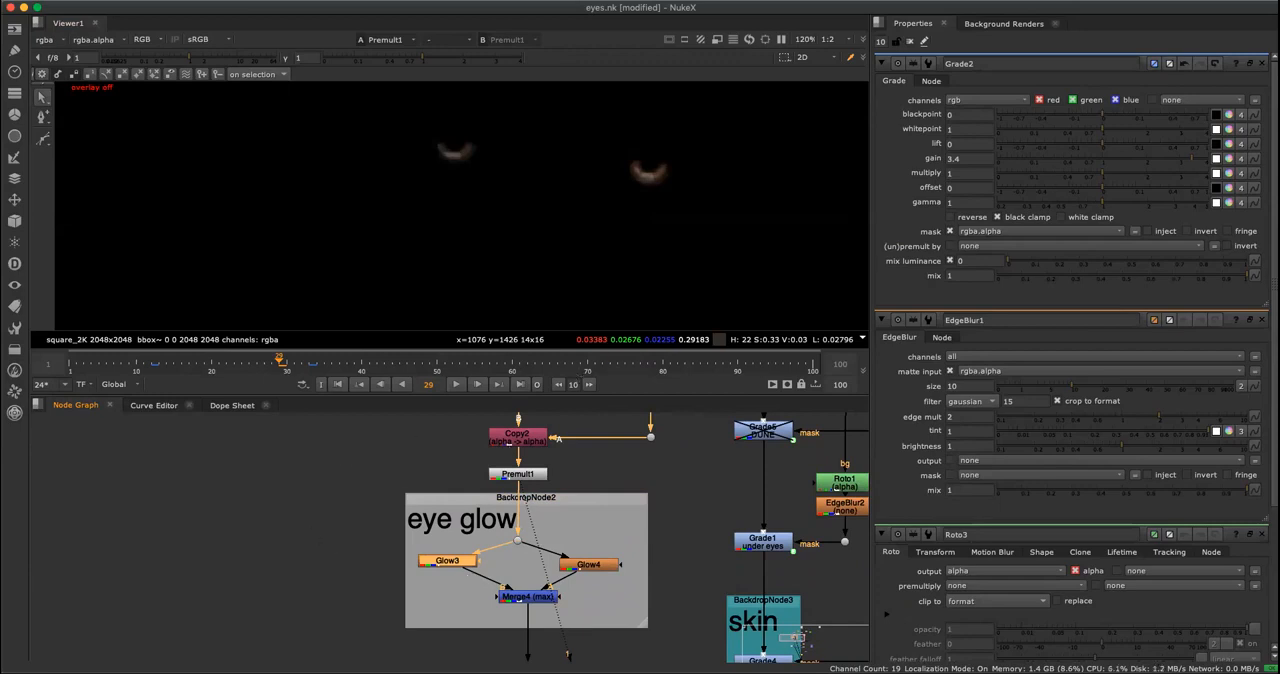
pyautogui.hotkey('ctrl', 'a')
pyautogui.moveTo(257, 535); pyautogui.dragTo(339, 512)
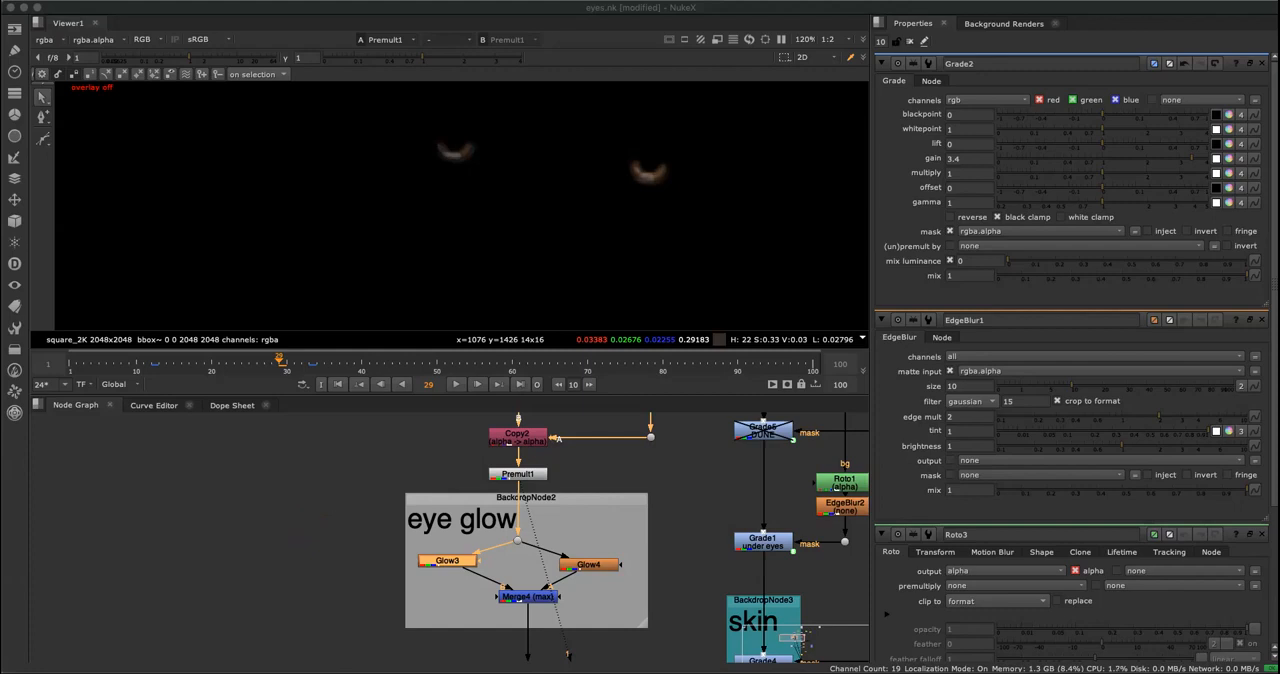
pyautogui.doubleClick(447, 560)
pyautogui.press('1')
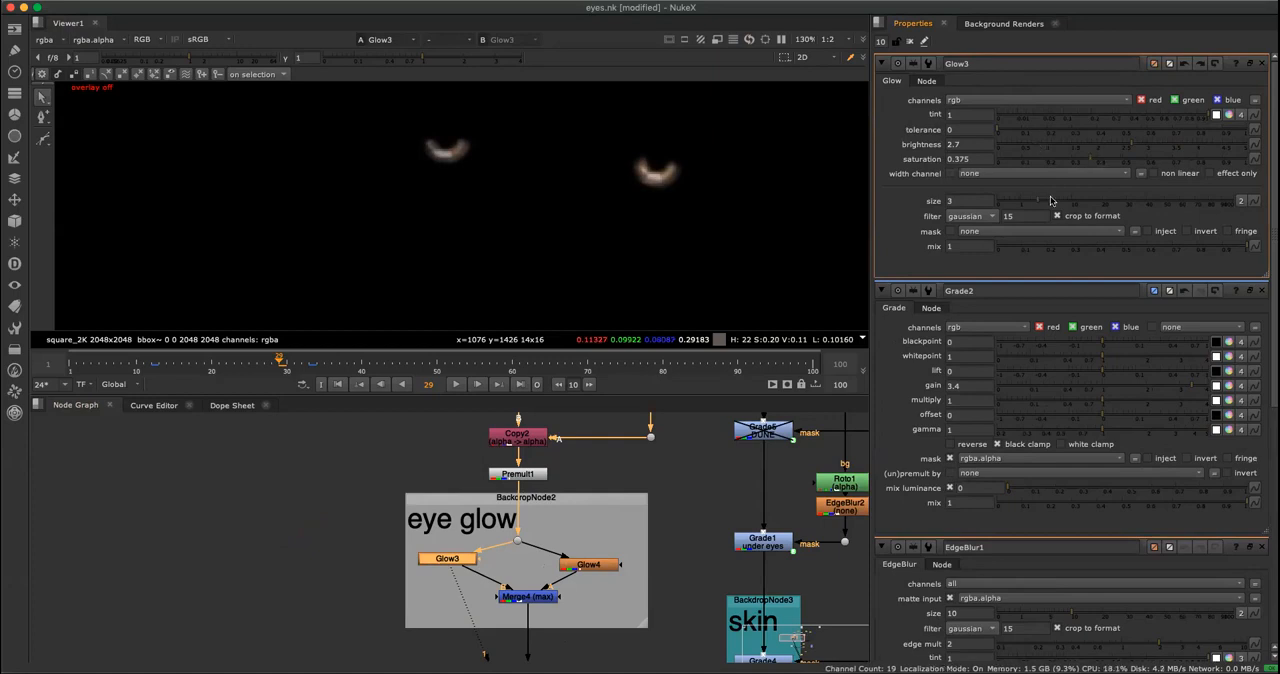
pyautogui.moveTo(1040, 202); pyautogui.dragTo(1112, 202)
pyautogui.press('super+z')
# Open the properties of Glow4, display its output and move the node up roughly level with Glow3.
pyautogui.click(605, 553)
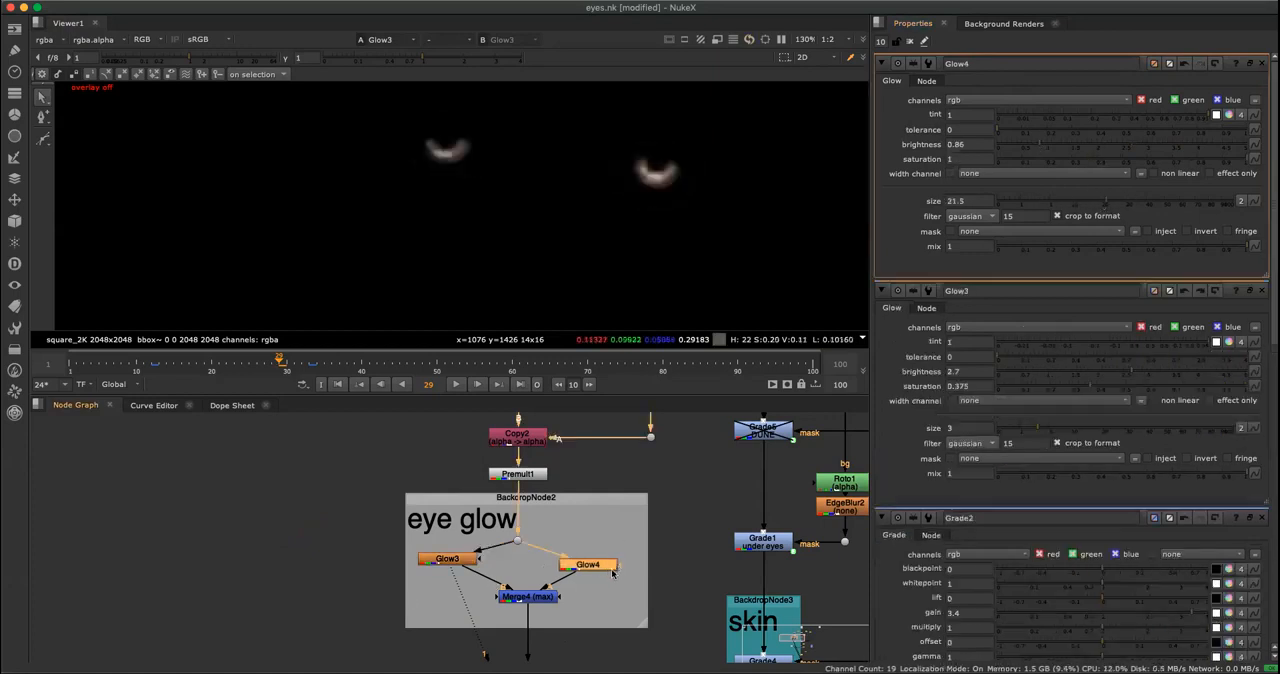
pyautogui.doubleClick(597, 564)
pyautogui.moveTo(597, 566); pyautogui.dragTo(596, 556)
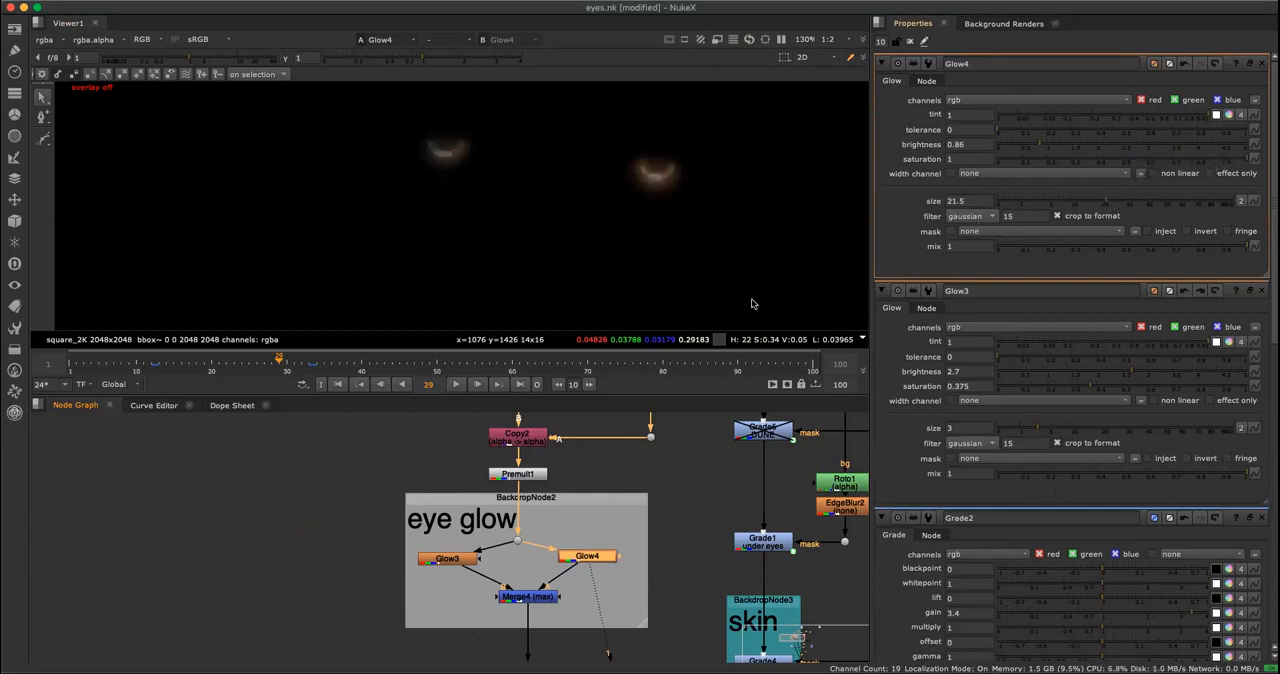
# Assign Glow3 and Glow4 to viewer inputs 1 and 2 and switch between them to compare the tight and wide glows.
pyautogui.click(450, 555)
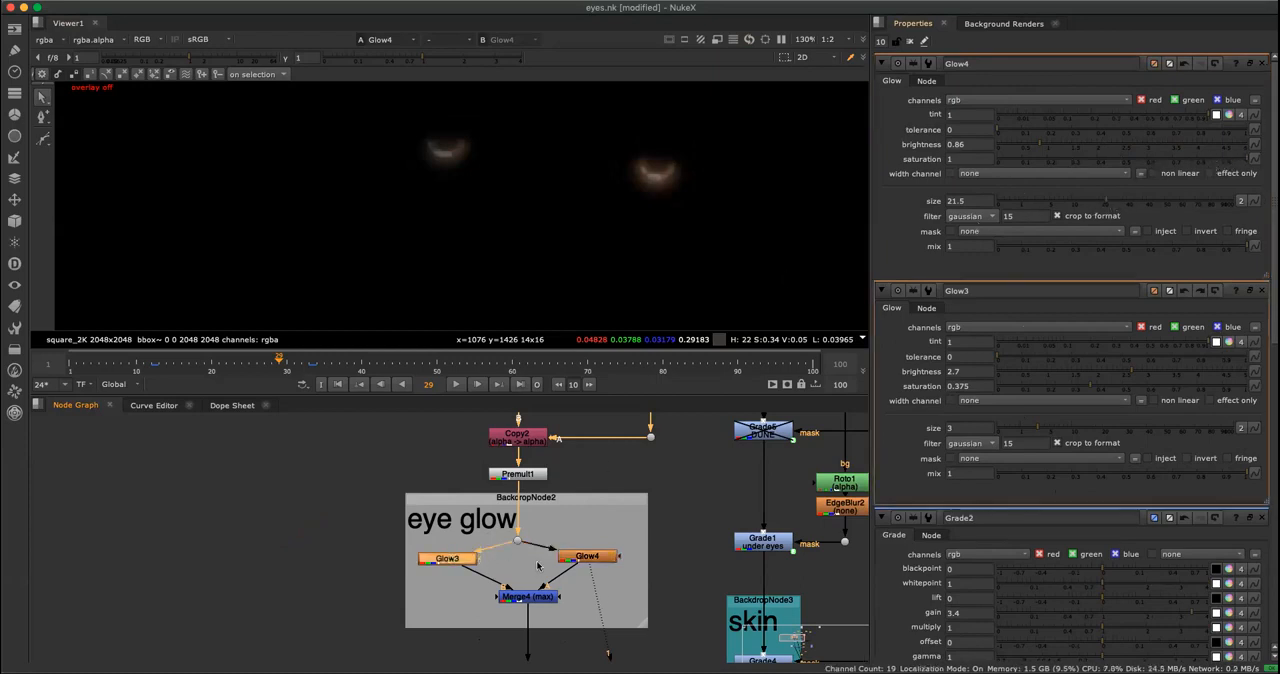
pyautogui.press('1')
pyautogui.click(594, 541)
pyautogui.click(612, 556)
pyautogui.press('2')
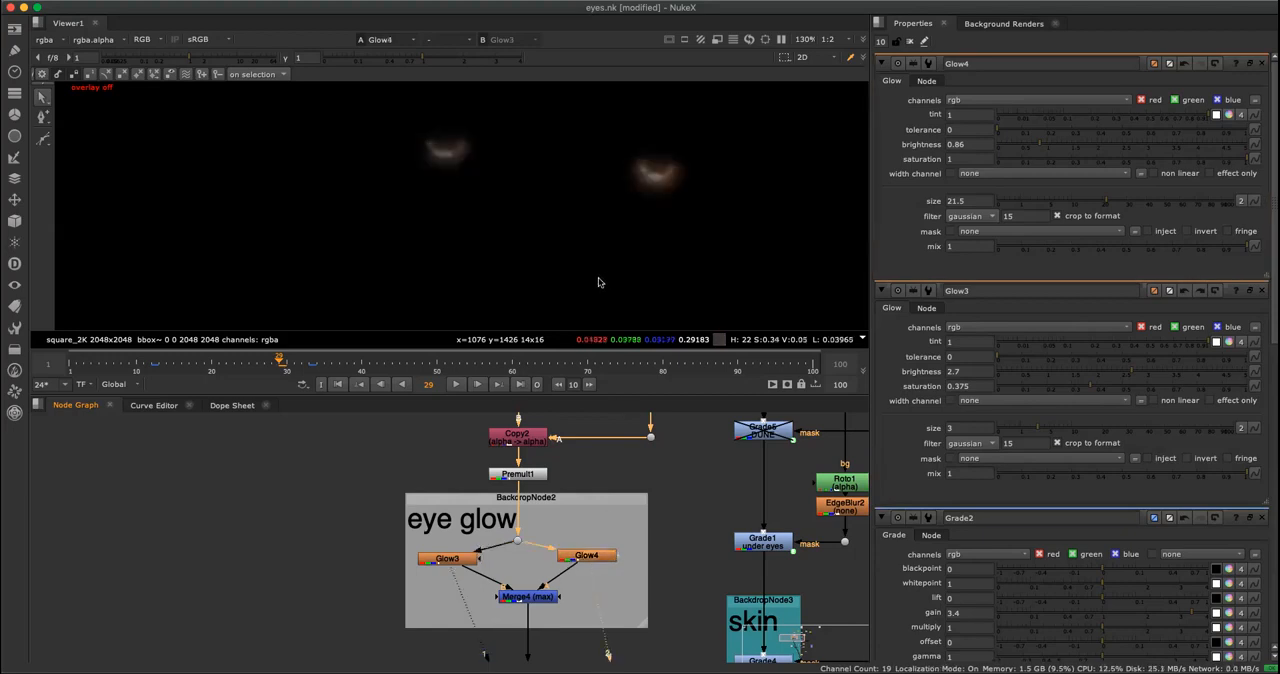
pyautogui.press('2')
pyautogui.press('1')
pyautogui.press('2')
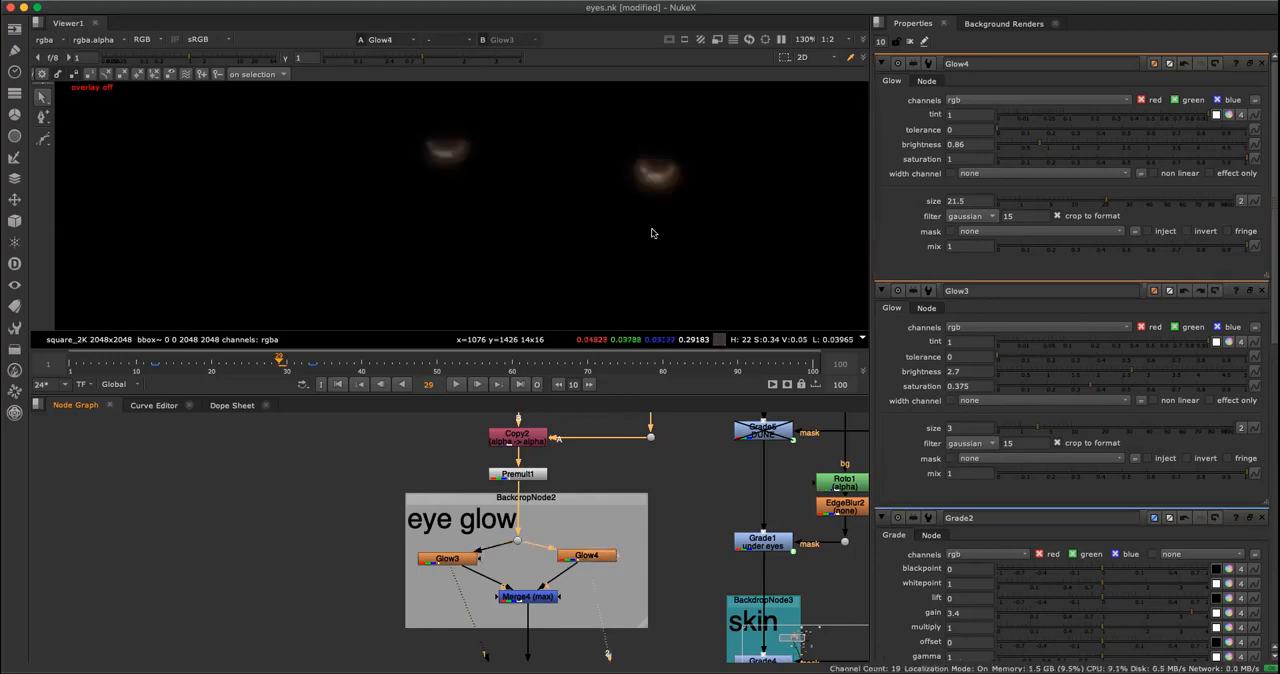
pyautogui.press('1')
pyautogui.press('2')
pyautogui.press('1')
pyautogui.press('2')
pyautogui.press('1')
pyautogui.press('2')
pyautogui.press('1')
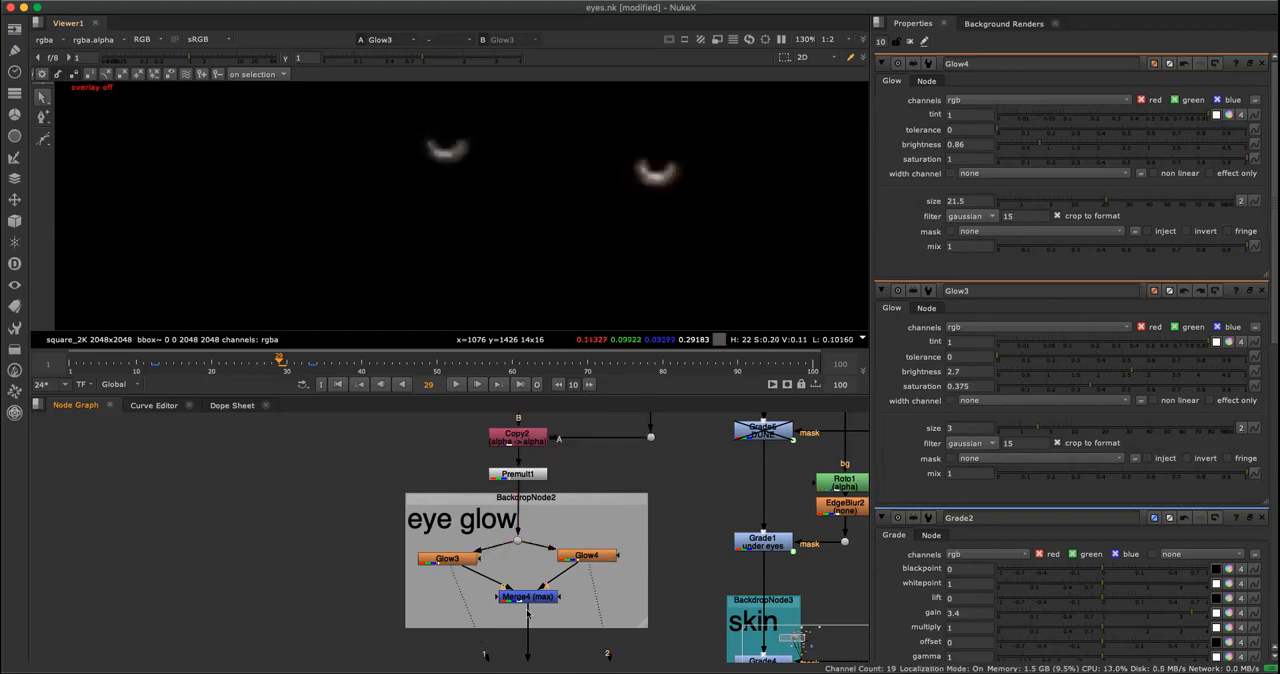
# Display the output of Merge4 (max) to examine the two glows combined.
pyautogui.click(530, 600)
pyautogui.press('1')
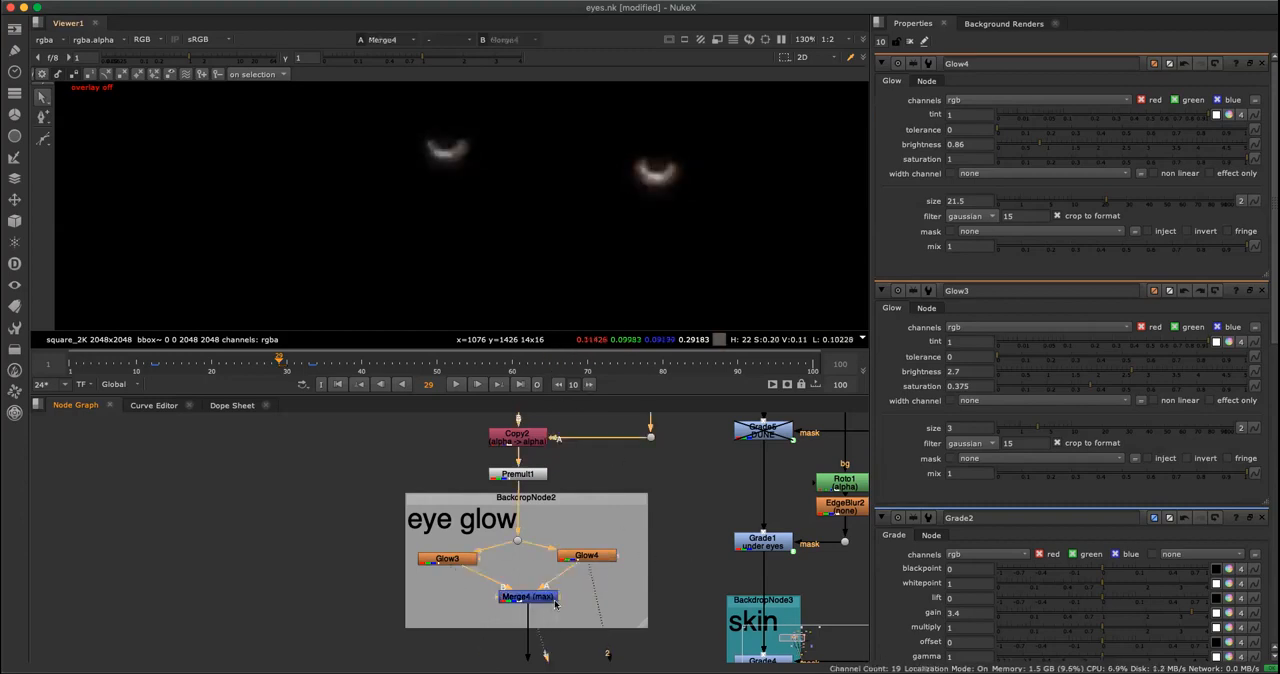
pyautogui.click(588, 556)
pyautogui.click(530, 596)
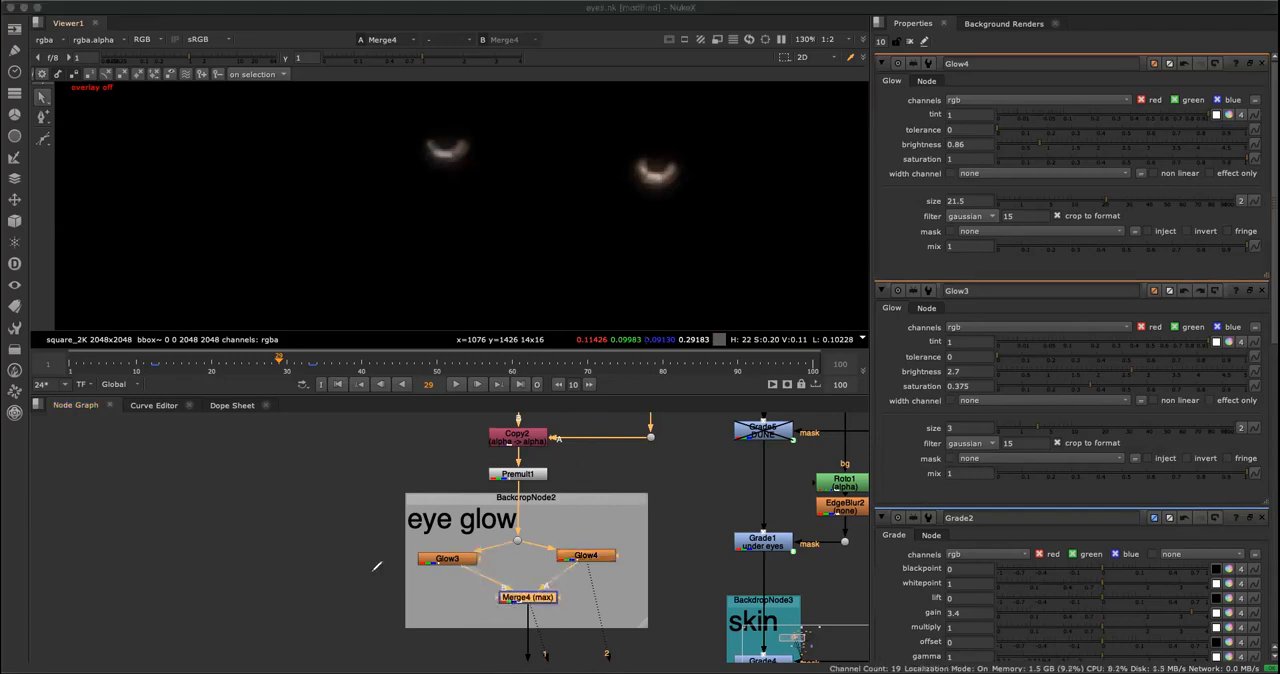
pyautogui.moveTo(300, 554)
pyautogui.mouseDown()
pyautogui.moveTo(353, 538)
pyautogui.moveTo(366, 547)
pyautogui.mouseUp()
pyautogui.moveTo(282, 560)
pyautogui.mouseDown()
pyautogui.moveTo(299, 546)
pyautogui.moveTo(302, 567)
pyautogui.moveTo(377, 548)
pyautogui.mouseUp()
pyautogui.moveTo(270, 537); pyautogui.dragTo(286, 480)
pyautogui.moveTo(384, 532)
pyautogui.mouseDown()
pyautogui.moveTo(308, 467)
pyautogui.moveTo(392, 475)
pyautogui.moveTo(415, 455)
pyautogui.mouseUp()
pyautogui.moveTo(411, 449); pyautogui.dragTo(426, 464)
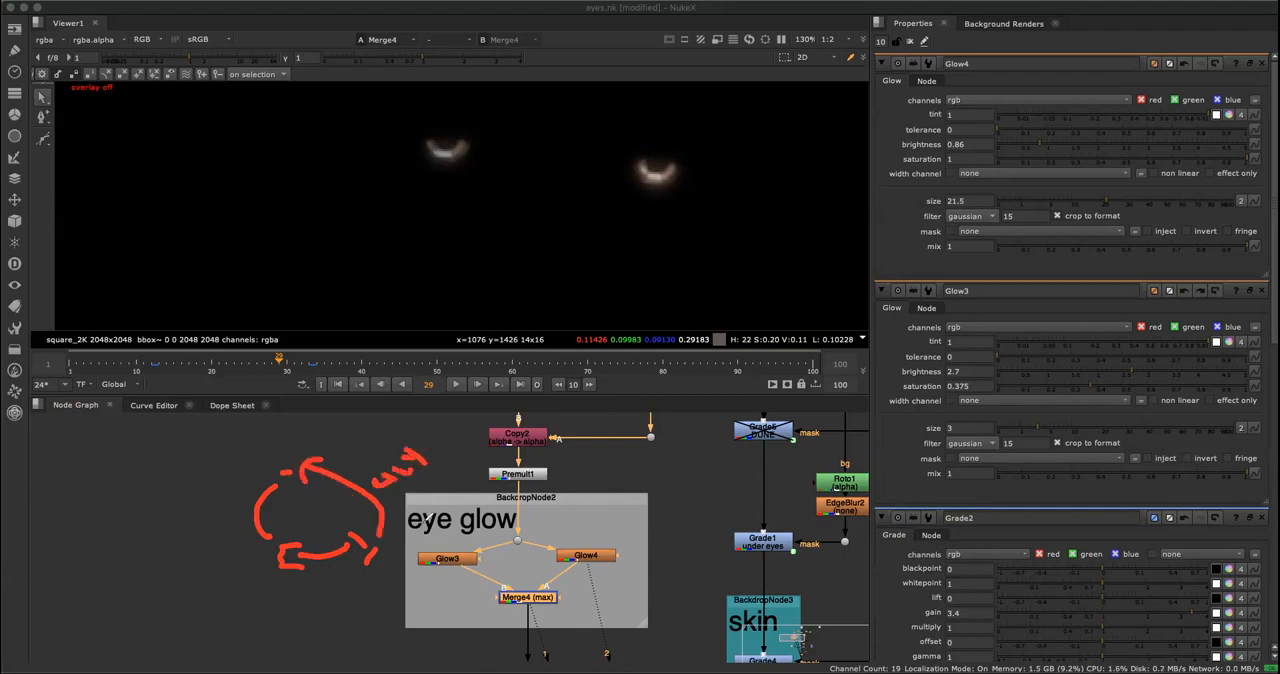
pyautogui.press('Escape')
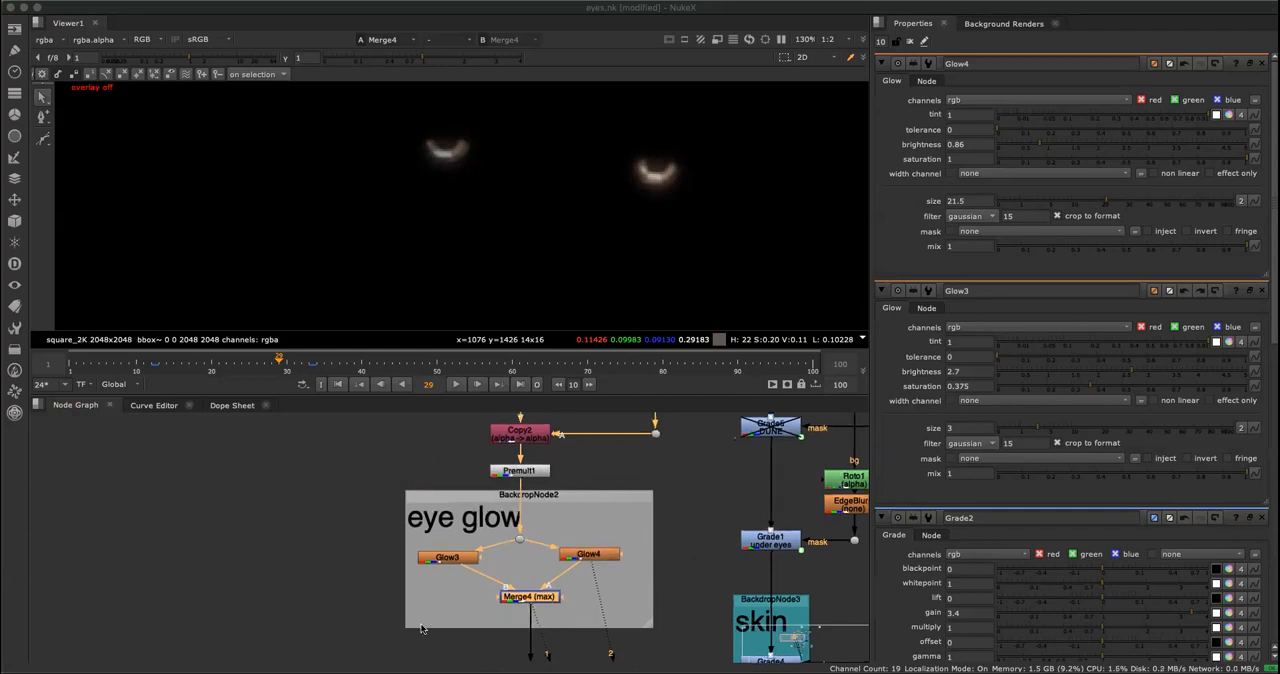
# Display the output of Grade3, the Eye Color Driver, and examine the tinted eye glow up close.
pyautogui.moveTo(462, 669); pyautogui.dragTo(391, 544, button='middle')
pyautogui.click(456, 574)
pyautogui.press('1')
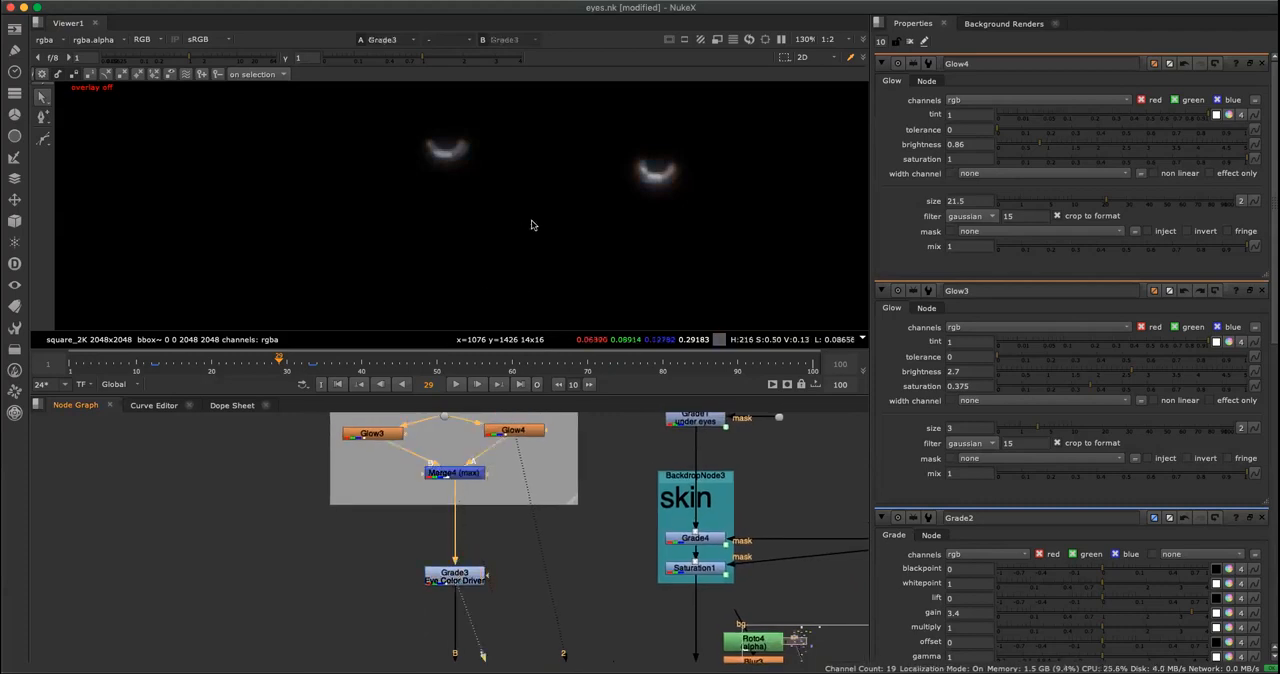
pyautogui.scroll(2, 526, 218)
pyautogui.moveTo(523, 214); pyautogui.dragTo(534, 237, button='middle')
pyautogui.scroll(-1, 564, 242)
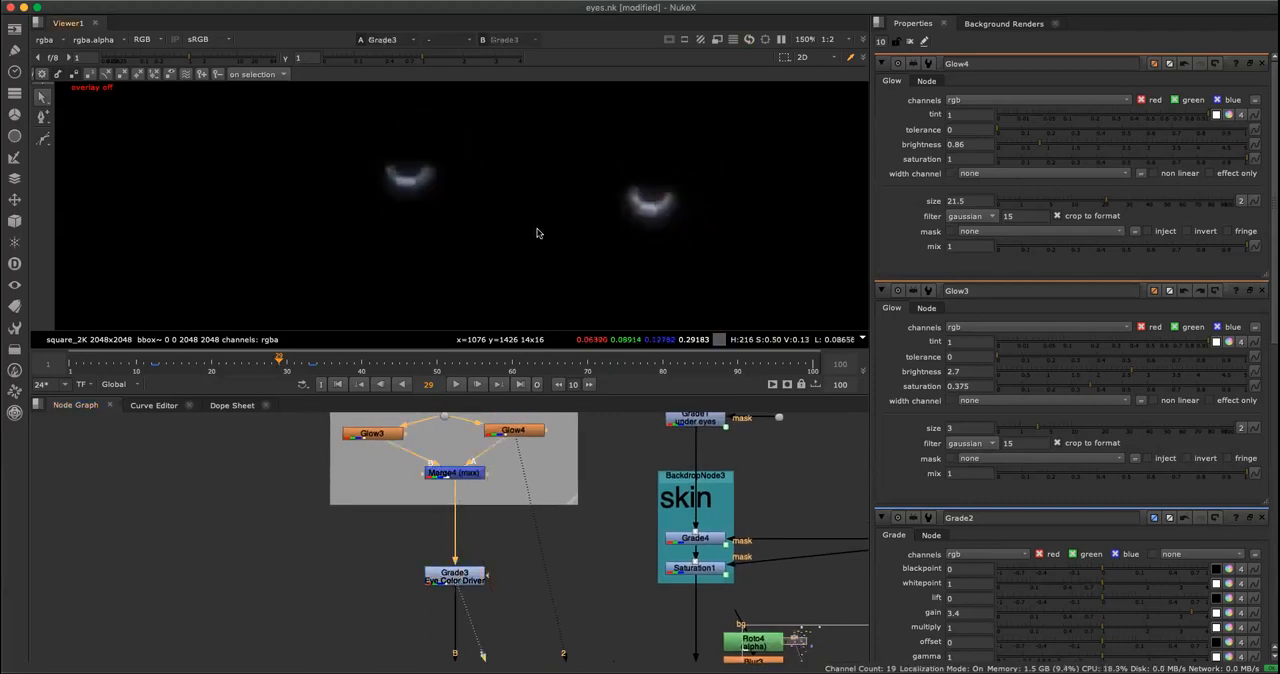
pyautogui.scroll(1, 534, 237)
# Open the properties of Grade3 and bring up the color picker for its gain.
pyautogui.click(462, 582)
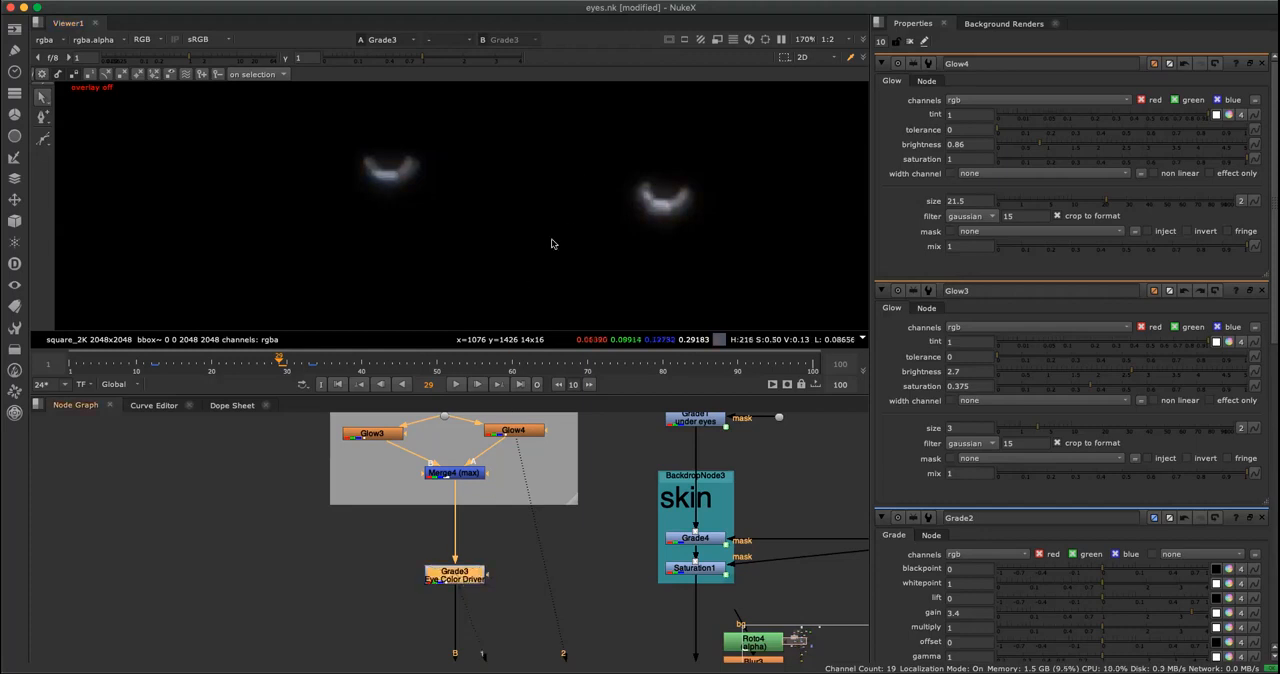
pyautogui.click(509, 572)
pyautogui.doubleClick(463, 576)
pyautogui.scroll(1, 573, 211)
pyautogui.scroll(-2, 571, 218)
pyautogui.scroll(1, 540, 235)
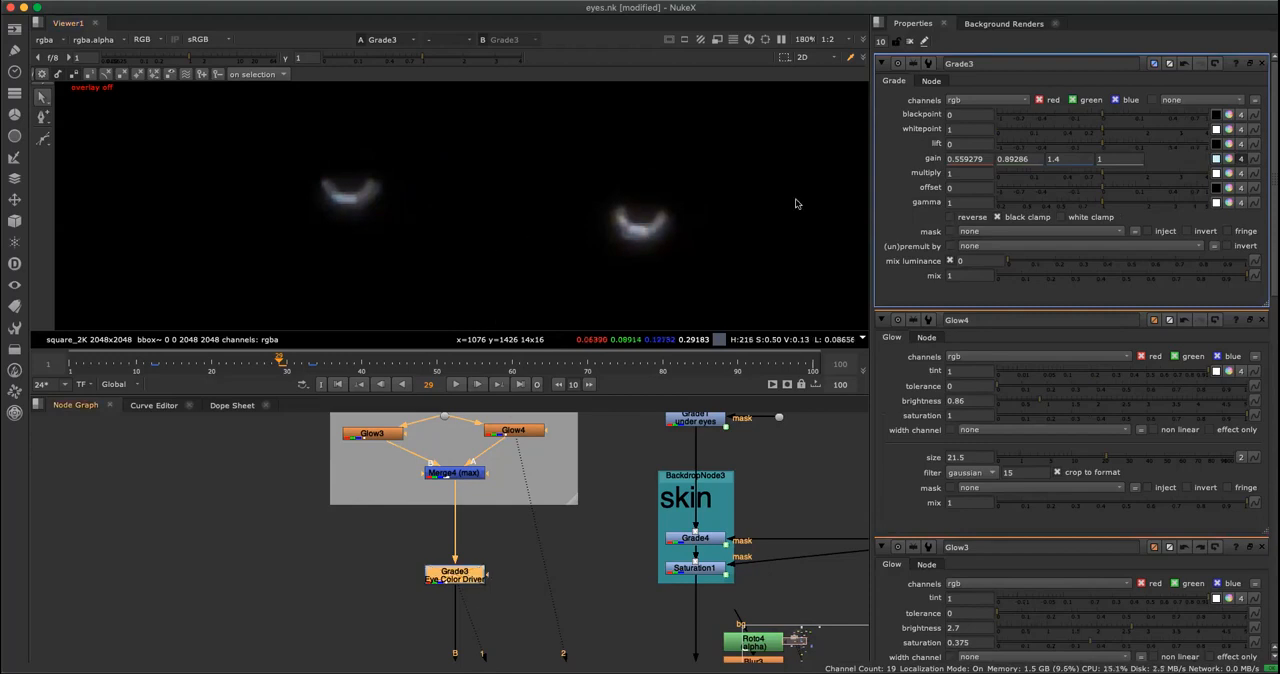
pyautogui.click(1229, 158)
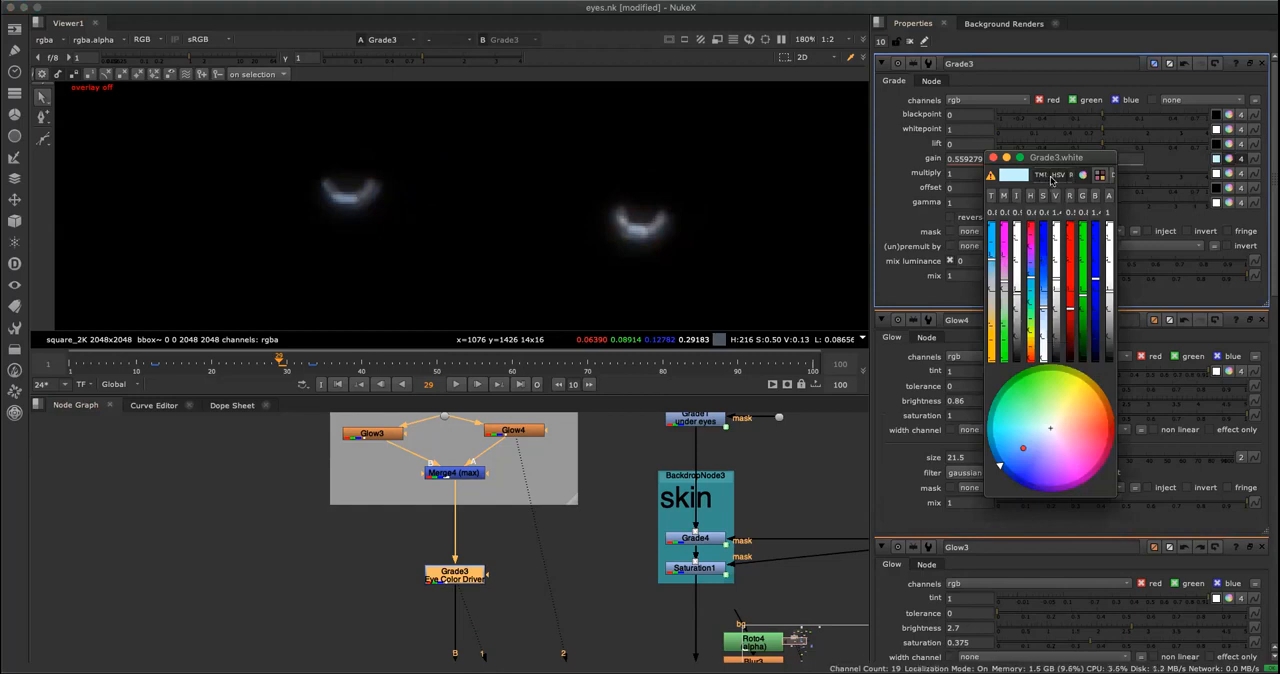
pyautogui.moveTo(1048, 160); pyautogui.dragTo(985, 158)
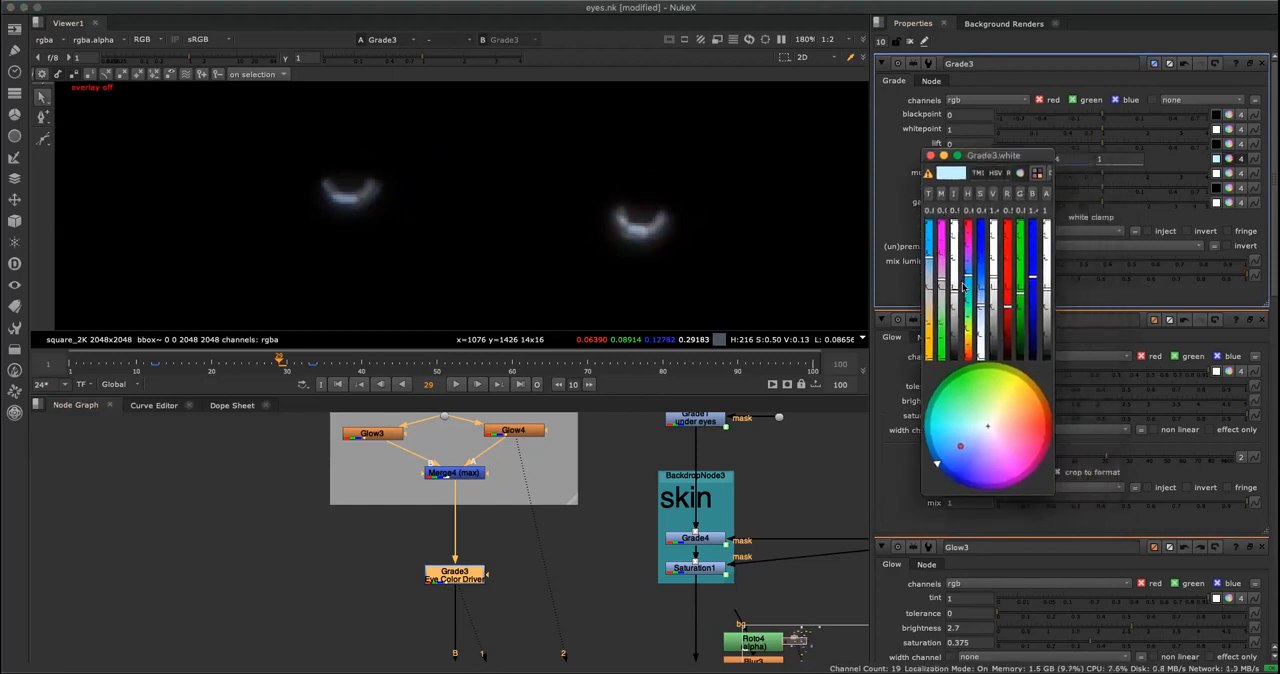
# Adjust the color temperature of Grade3's gain to tint the eyes a saturated cyan-blue.
pyautogui.moveTo(930, 258); pyautogui.dragTo(928, 331)
pyautogui.moveTo(950, 288); pyautogui.dragTo(930, 243)
pyautogui.scroll(4, 567, 559)
pyautogui.scroll(-5, 568, 557)
pyautogui.moveTo(537, 606); pyautogui.dragTo(542, 497, button='middle')
pyautogui.scroll(1, 547, 480)
pyautogui.moveTo(926, 250); pyautogui.dragTo(938, 320)
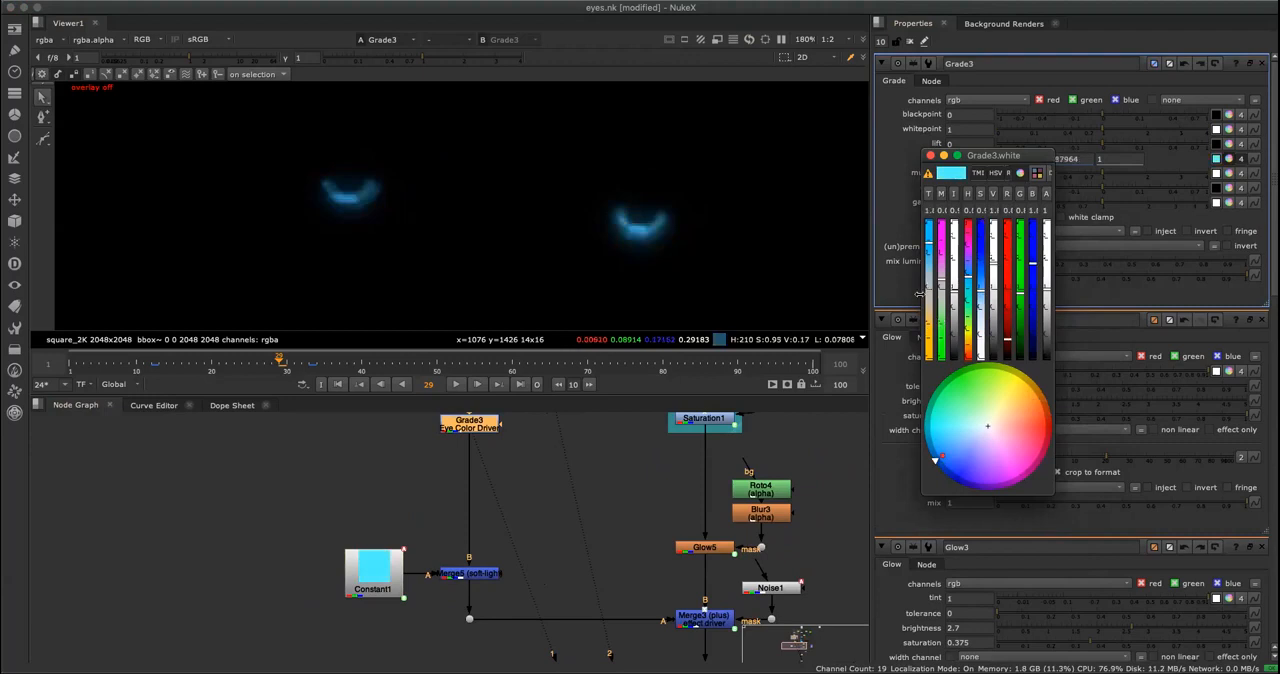
# Close the gain color picker and look over the node graph from Grade3 down to its soft-light merge.
pyautogui.scroll(-5, 611, 498)
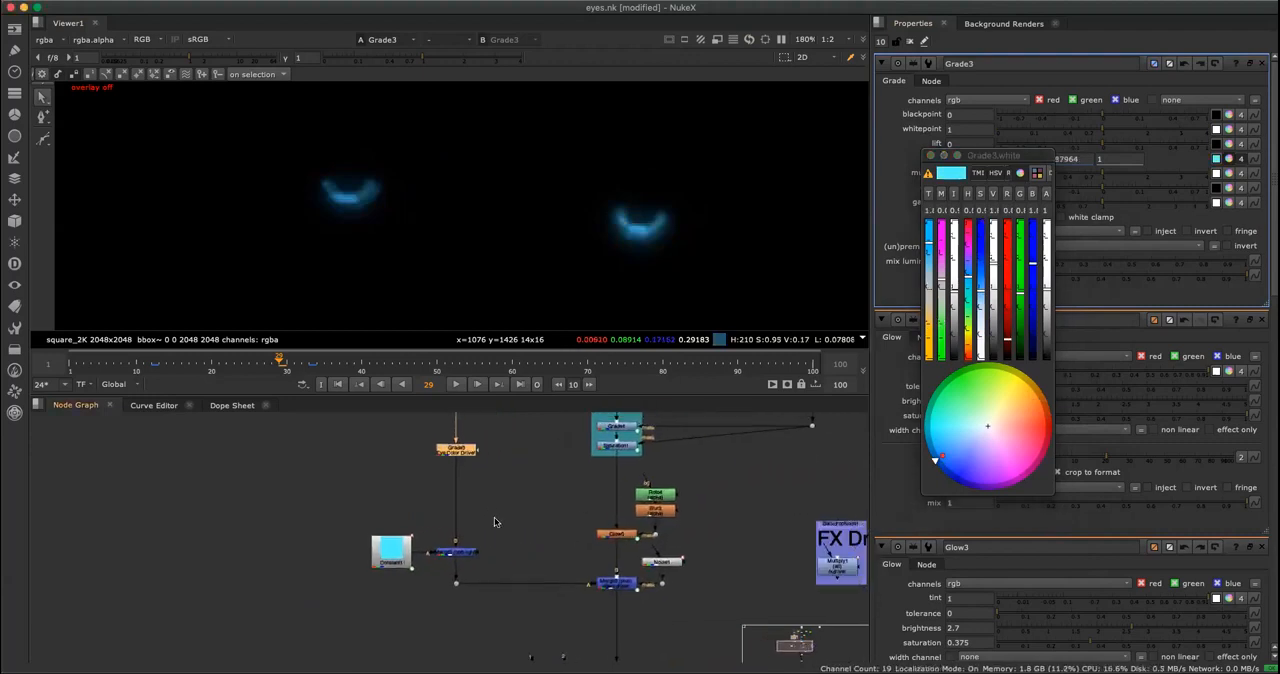
pyautogui.scroll(3, 500, 515)
pyautogui.press('space')
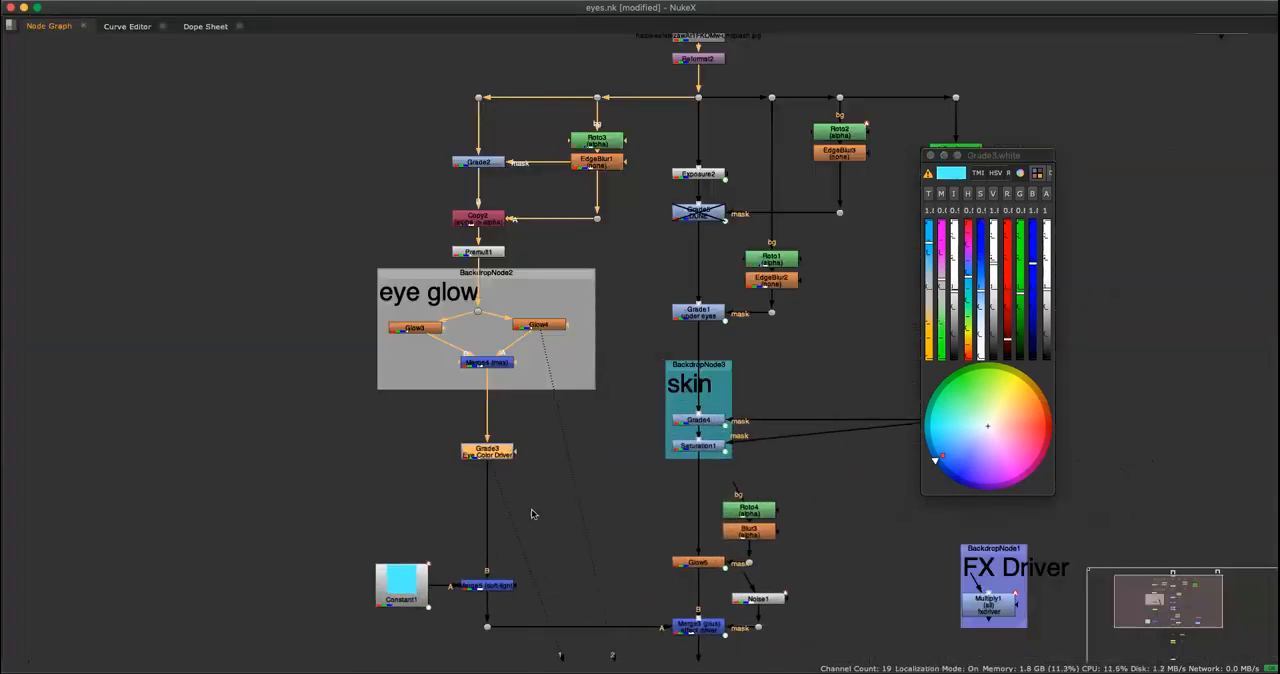
pyautogui.press('space')
pyautogui.click(931, 156)
pyautogui.click(559, 559)
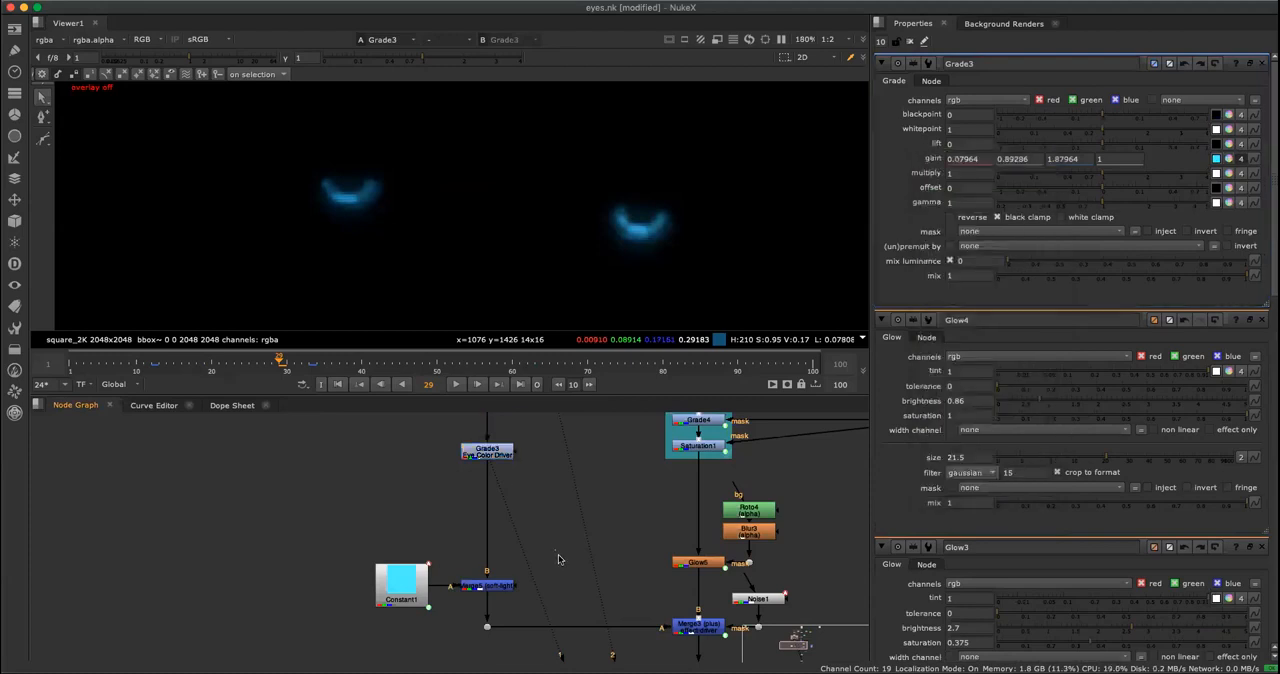
pyautogui.click(493, 457)
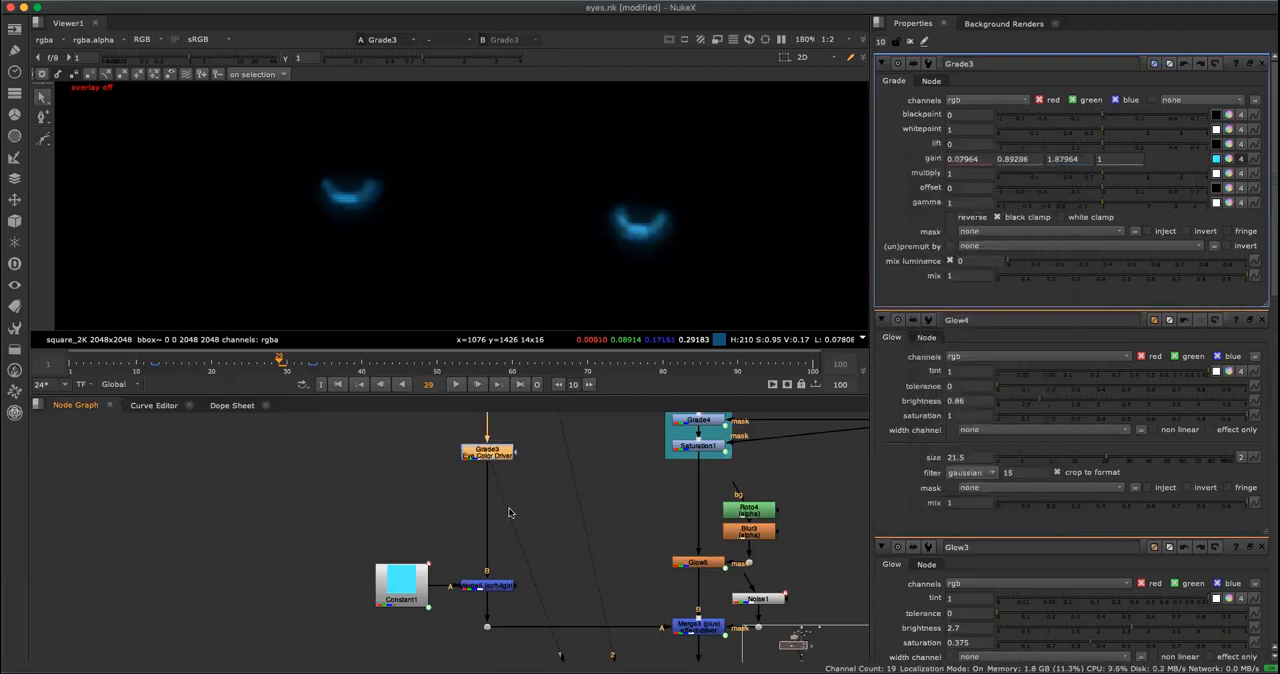
# Open the properties of Merge5 (soft-light) and display the output of Constant1, its A input.
pyautogui.doubleClick(487, 585)
pyautogui.click(419, 600)
pyautogui.press('1')
pyautogui.press('f')
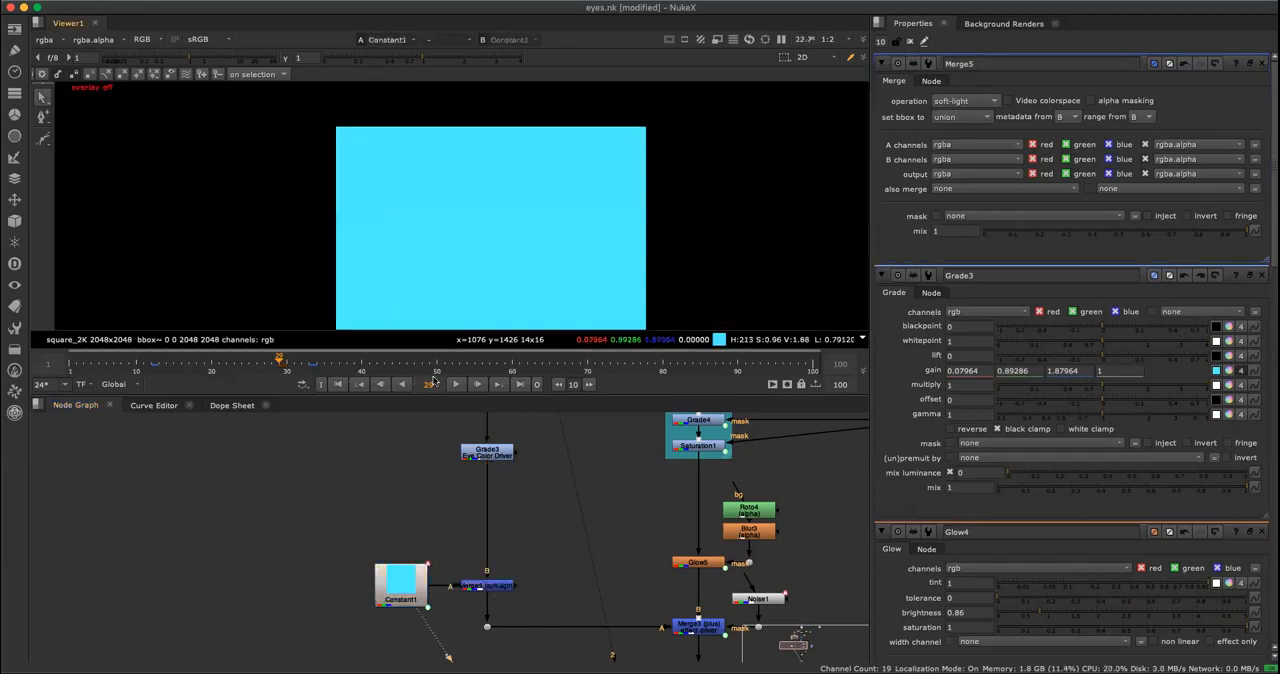
# Display the output of Merge5 (soft-light) and examine the intensified blue eye glow up close.
pyautogui.click(487, 585)
pyautogui.press('1')
pyautogui.scroll(3, 516, 208)
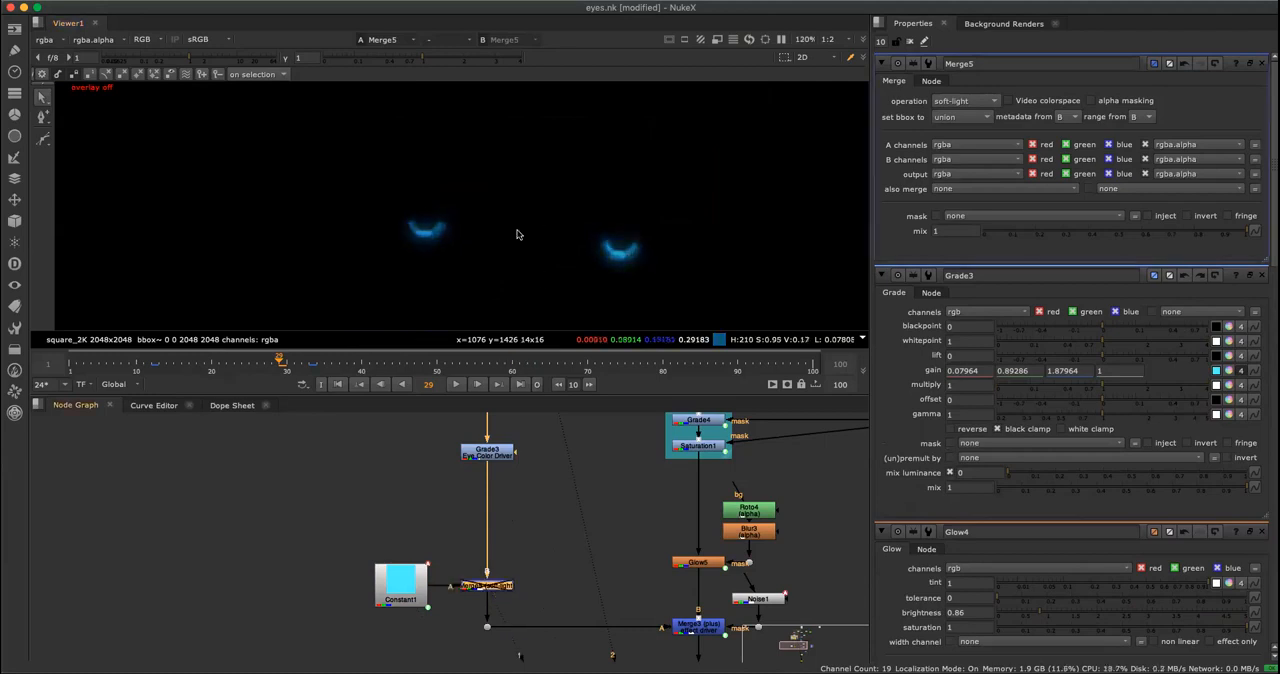
pyautogui.scroll(3, 509, 240)
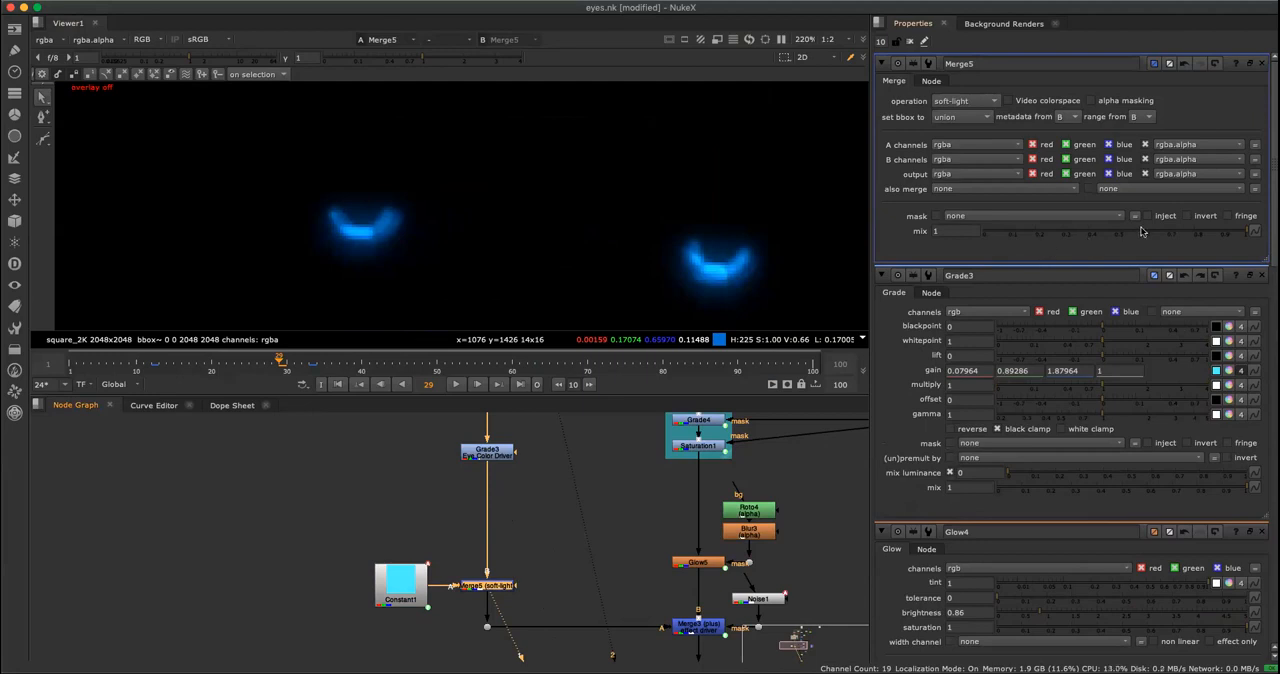
# Open the properties of Grade3 and Constant1, and bring up the expression editor for Constant1's color.
pyautogui.click(545, 532)
pyautogui.click(396, 591)
pyautogui.doubleClick(487, 452)
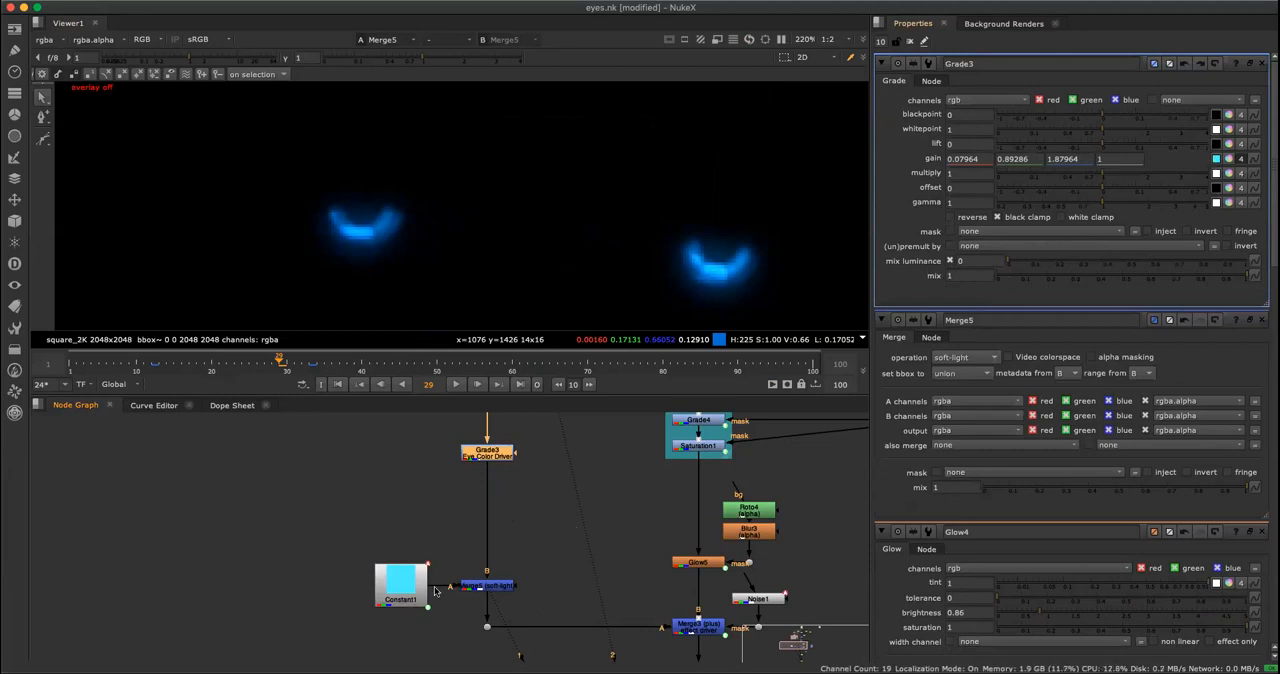
pyautogui.doubleClick(403, 596)
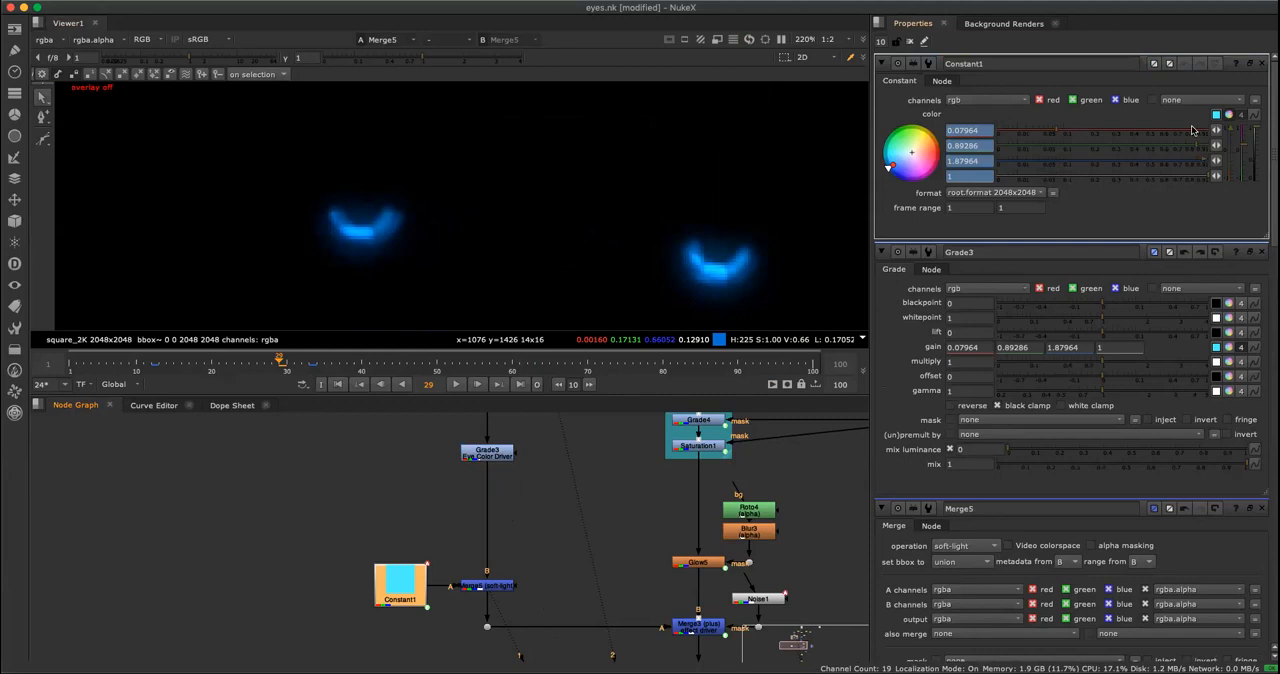
pyautogui.click(1255, 116)
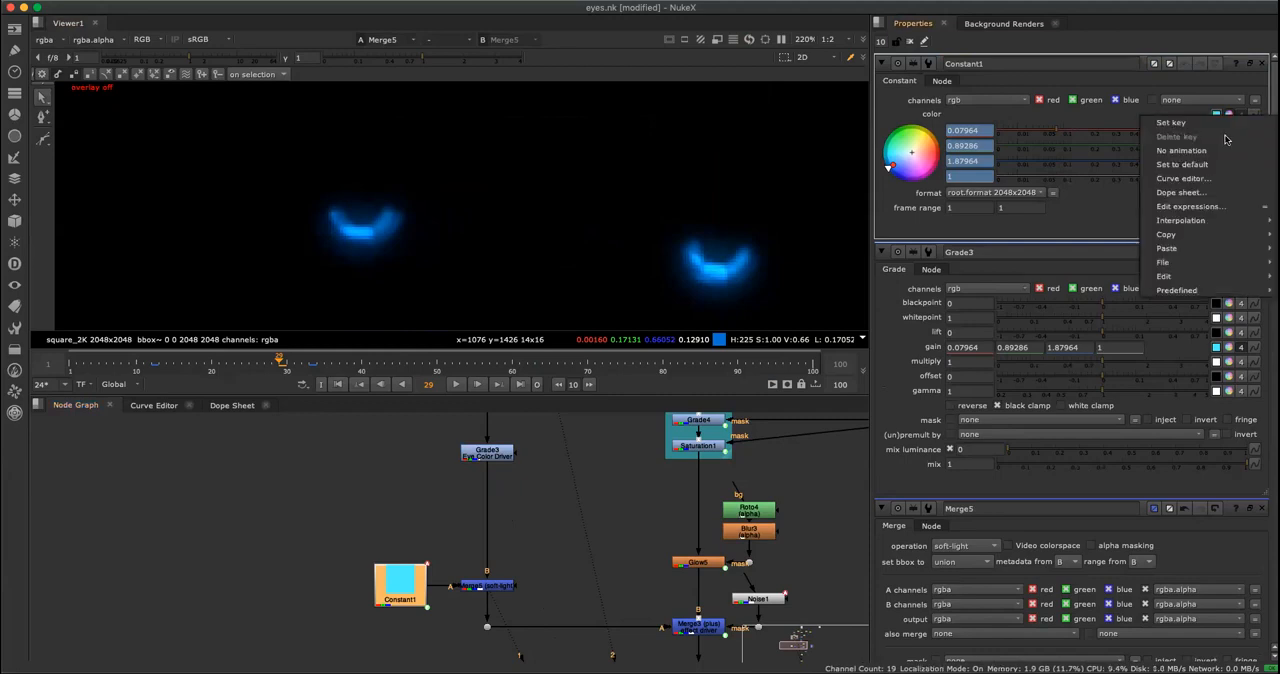
pyautogui.click(1191, 207)
pyautogui.moveTo(1083, 113); pyautogui.dragTo(1041, 91)
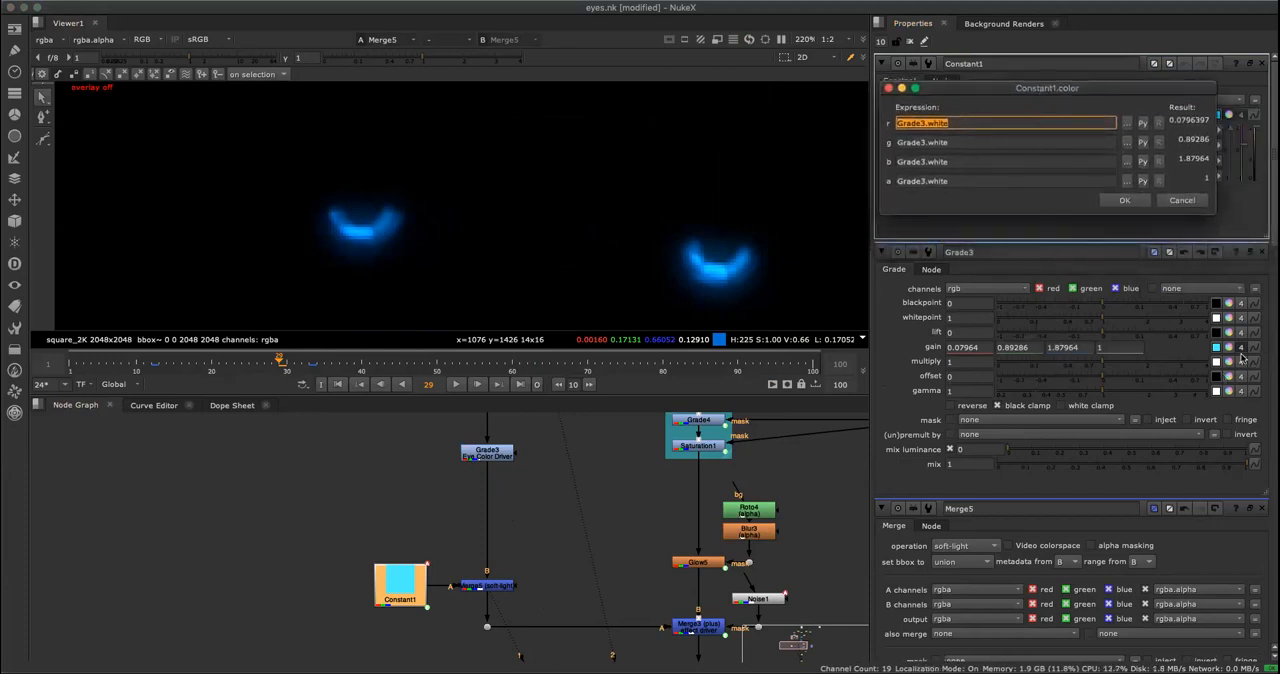
# Link Grade3's gain into the red expression of Constant1's color, keeping only Grade3.white as the expression.
pyautogui.moveTo(1253, 348); pyautogui.dragTo(976, 126)
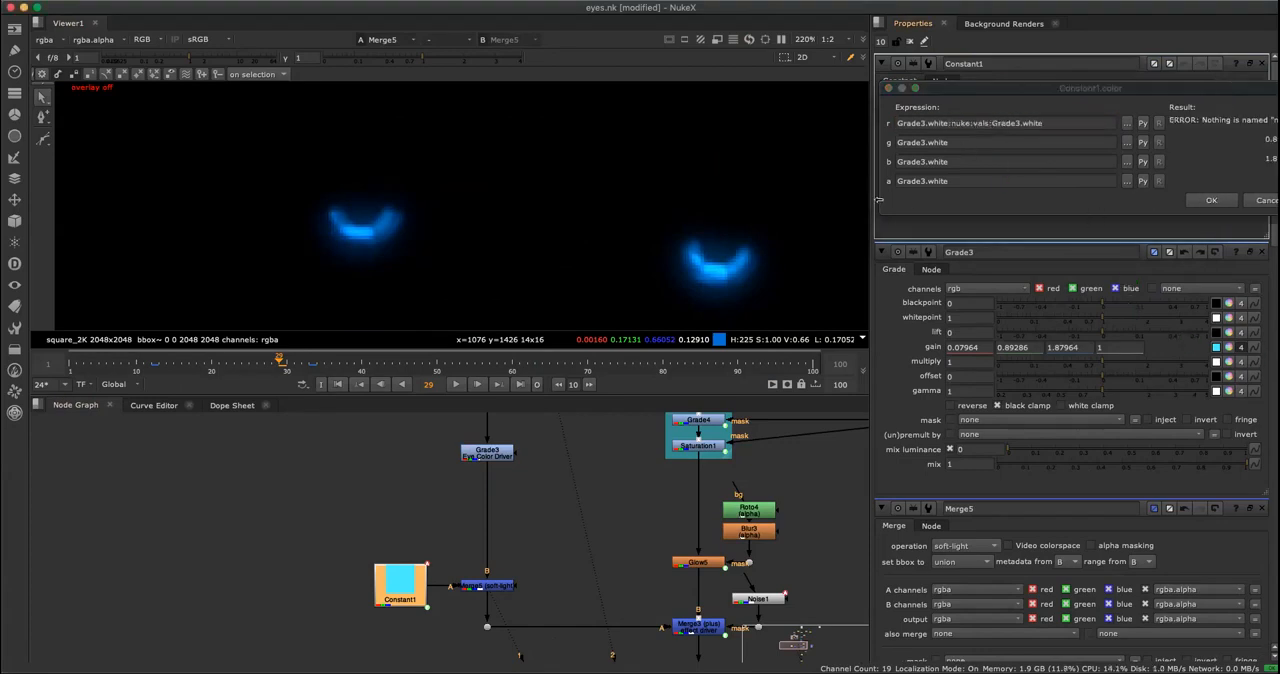
pyautogui.click(990, 125)
pyautogui.moveTo(990, 125); pyautogui.dragTo(888, 140)
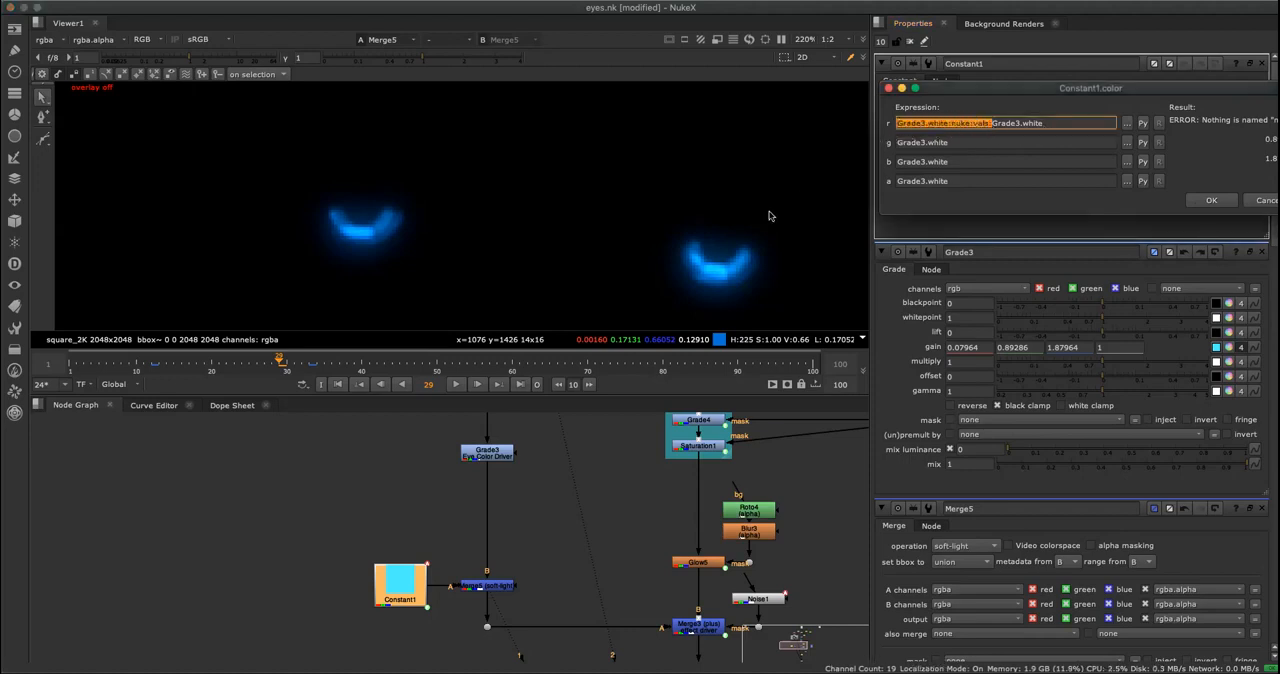
pyautogui.press('BackSpace')
# Check the Grade3.white expressions across the channels of Constant1's color and accept the expressions.
pyautogui.click(972, 140)
pyautogui.click(966, 162)
pyautogui.click(964, 182)
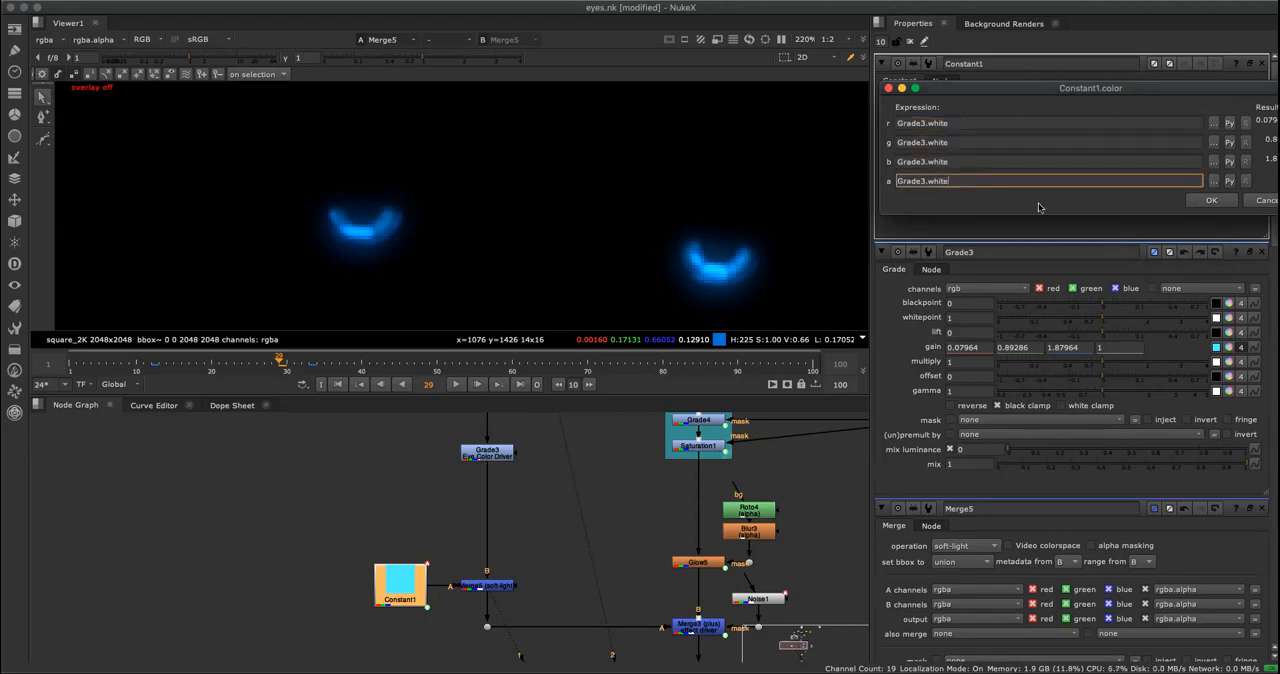
pyautogui.moveTo(1016, 86); pyautogui.dragTo(963, 87)
pyautogui.click(919, 127)
pyautogui.click(920, 143)
pyautogui.click(1213, 202)
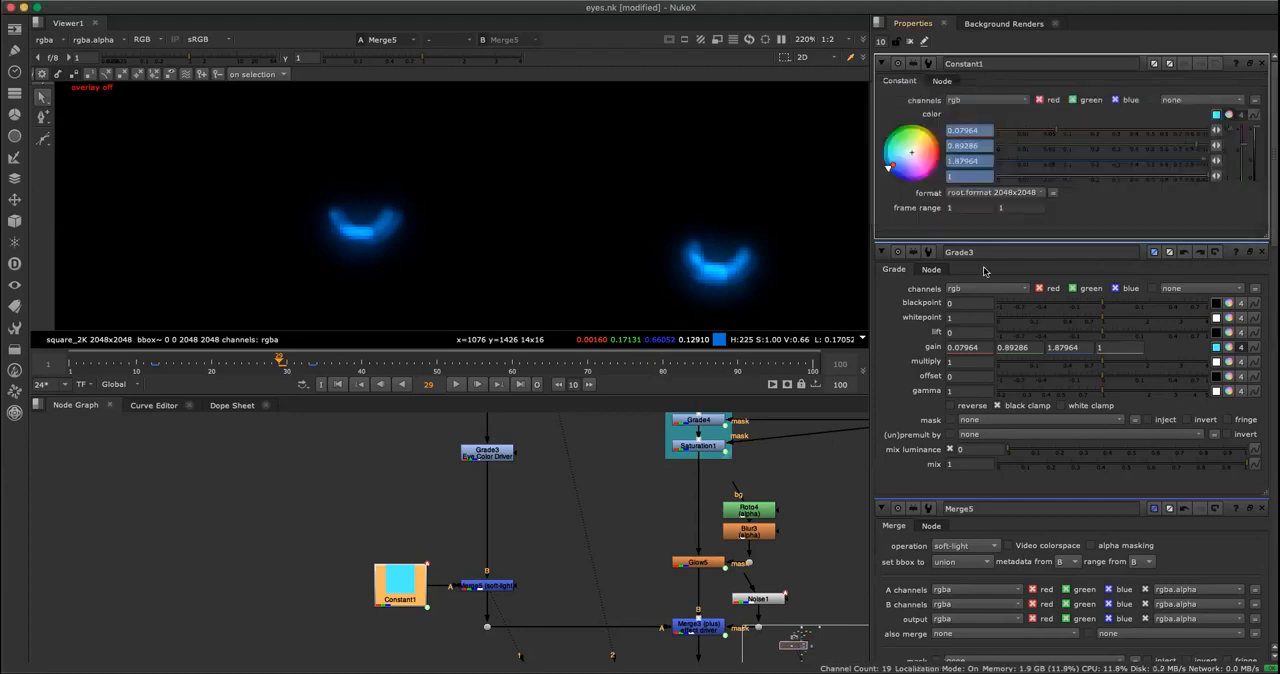
# Open the properties of Merge5 (soft-light) and show the expression link lines in the node graph.
pyautogui.click(528, 500)
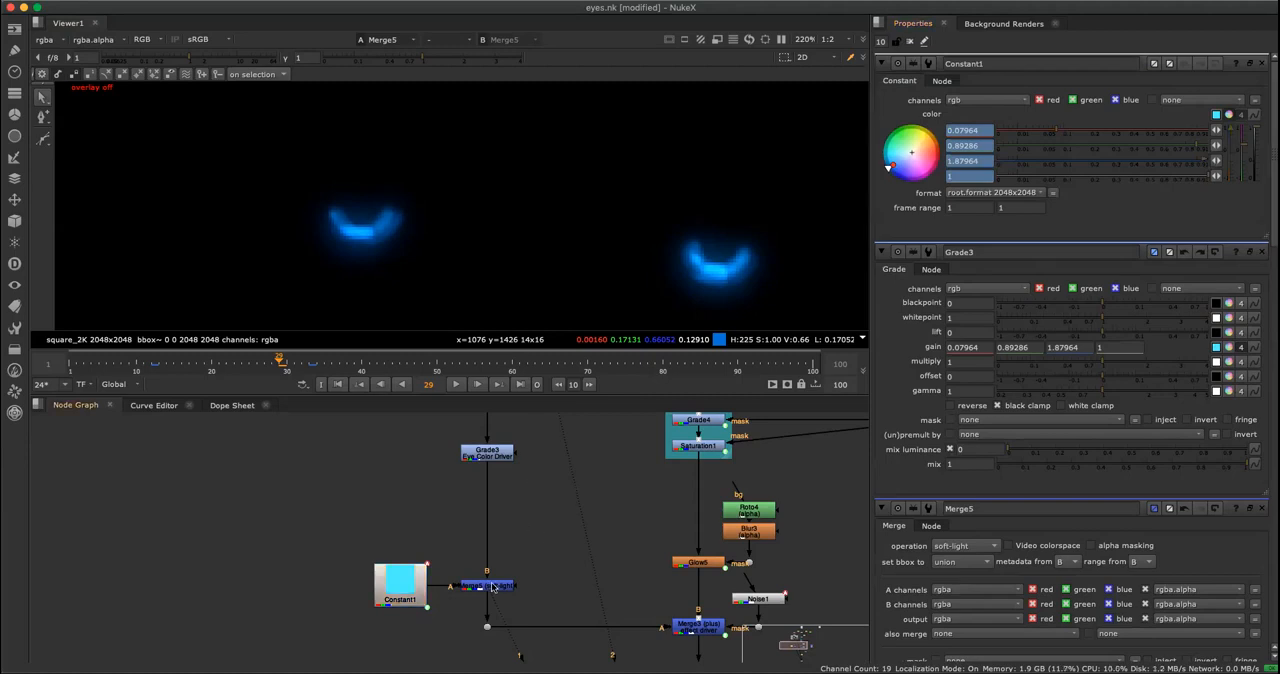
pyautogui.doubleClick(489, 586)
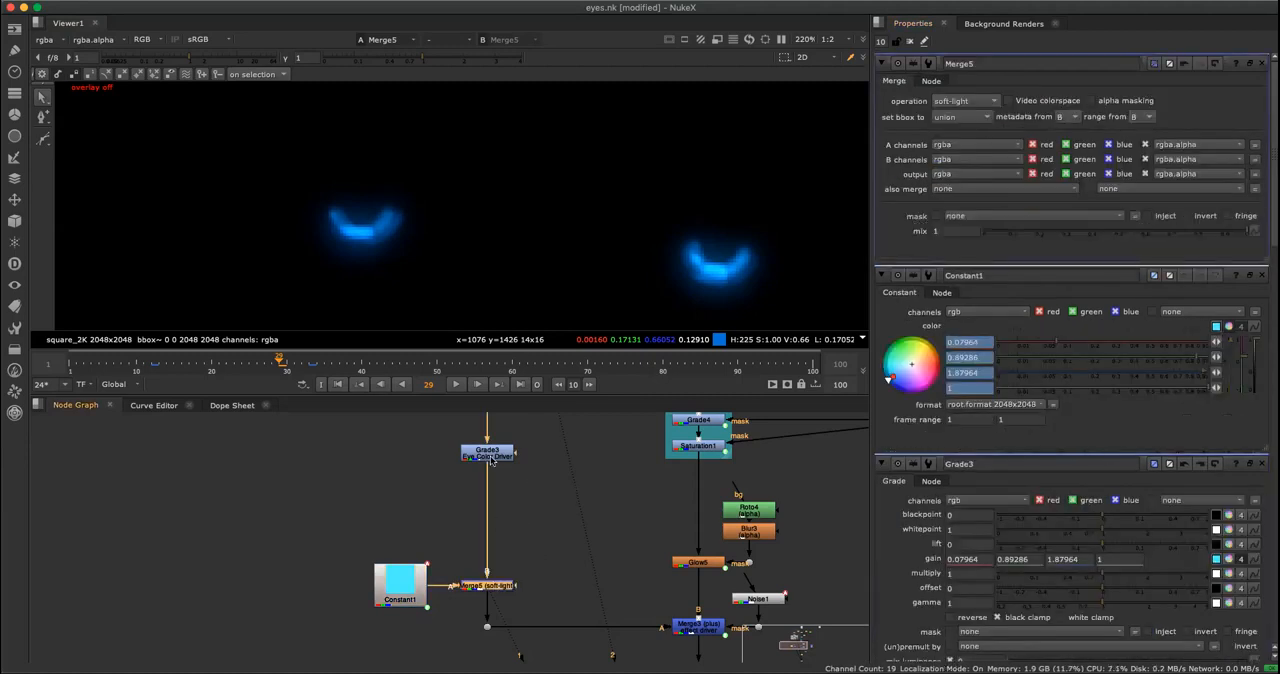
pyautogui.click(492, 456)
pyautogui.click(498, 586)
pyautogui.click(514, 554)
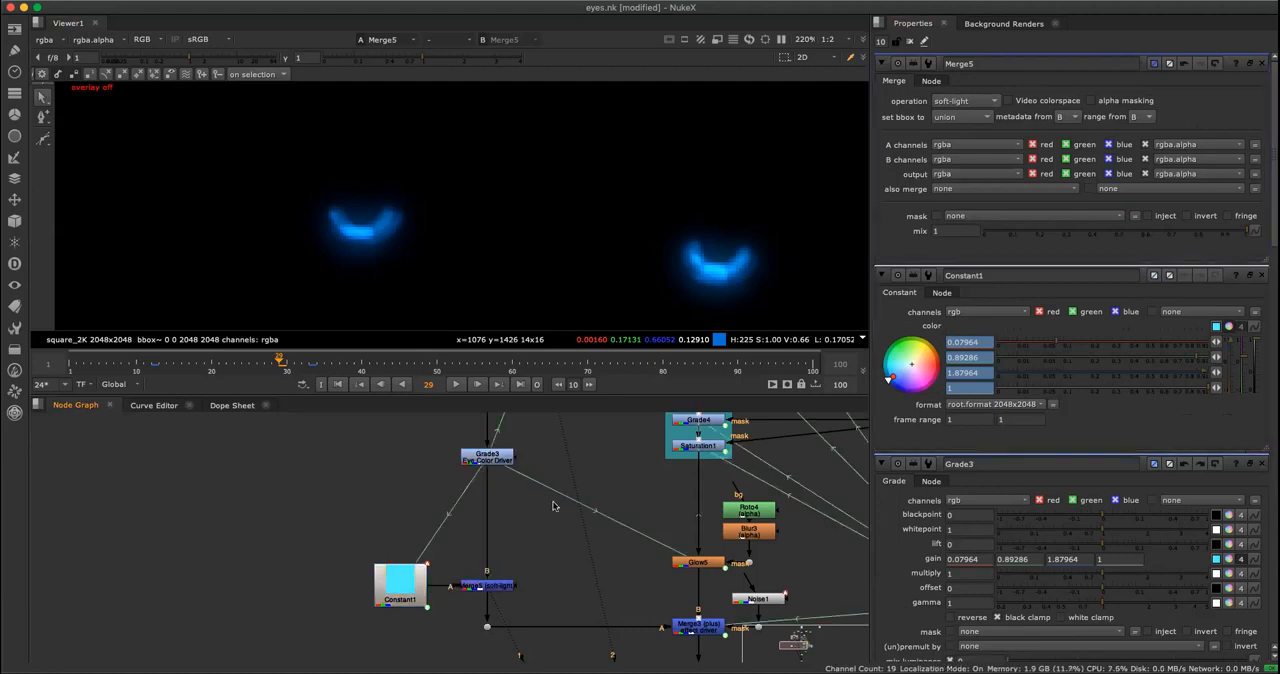
# Open the properties of Grade3, the Eye Color Driver, and trace its expression lines to the nodes linked to it.
pyautogui.scroll(-3, 522, 541)
pyautogui.scroll(-2, 510, 555)
pyautogui.scroll(6, 530, 540)
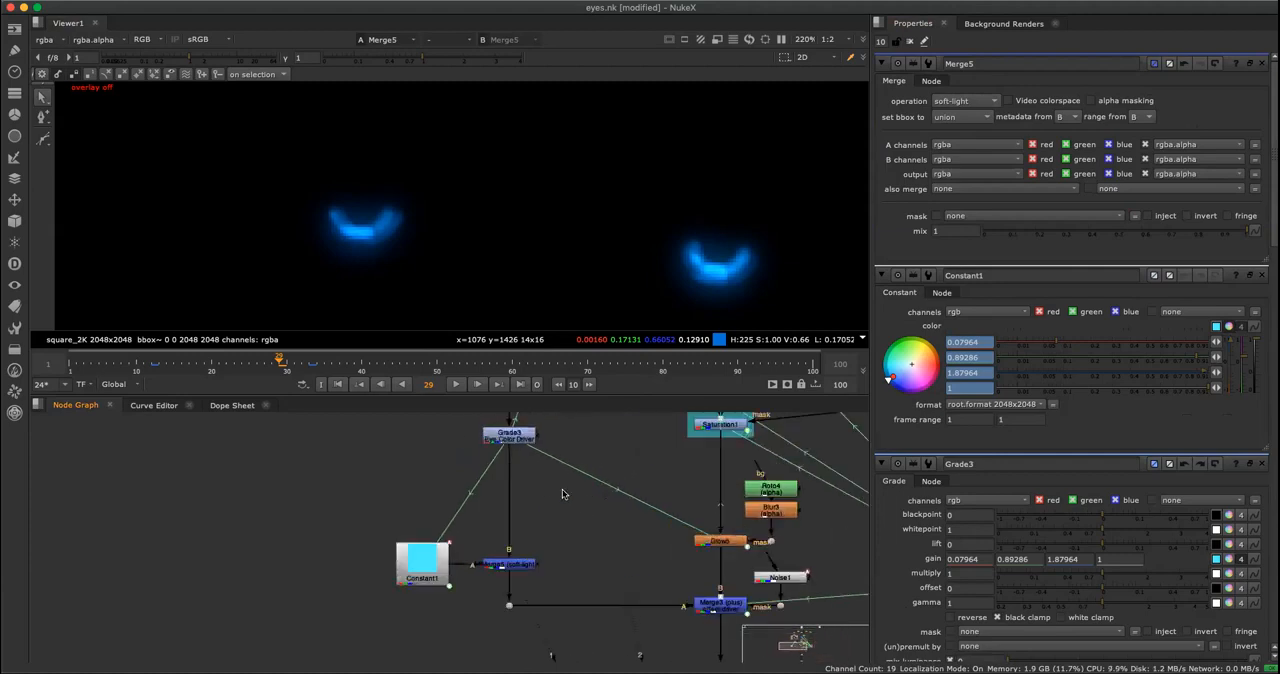
pyautogui.scroll(3, 537, 530)
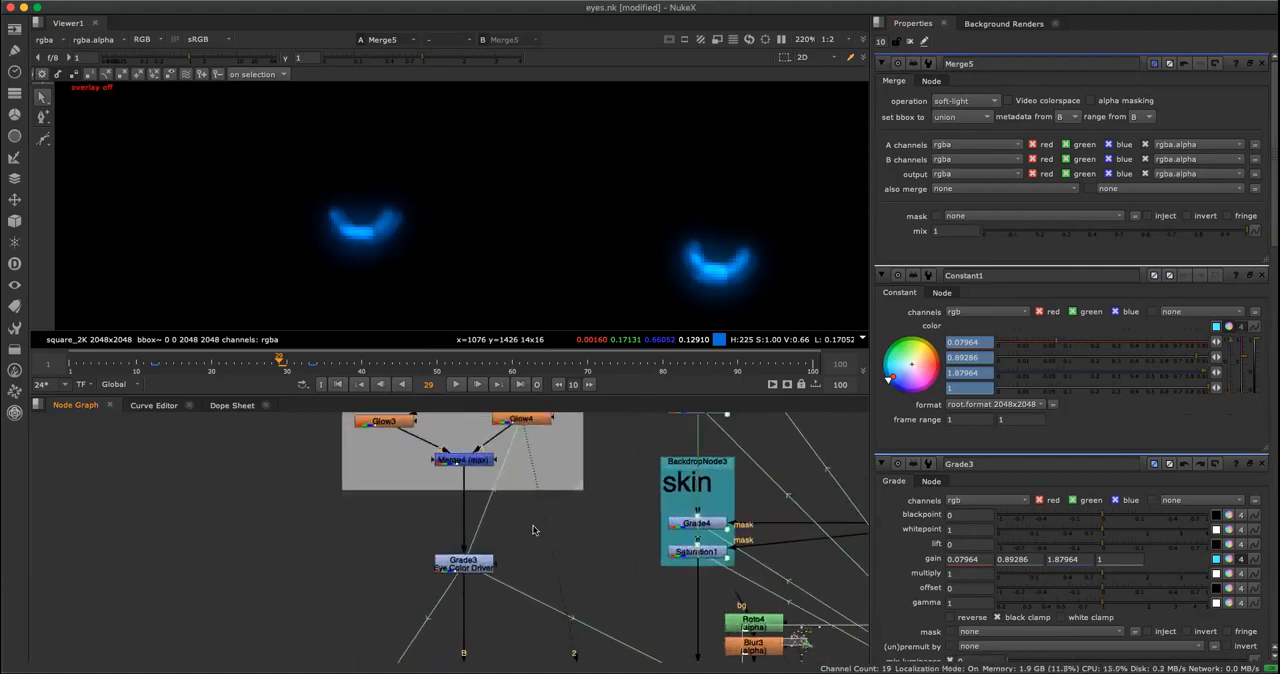
pyautogui.doubleClick(485, 570)
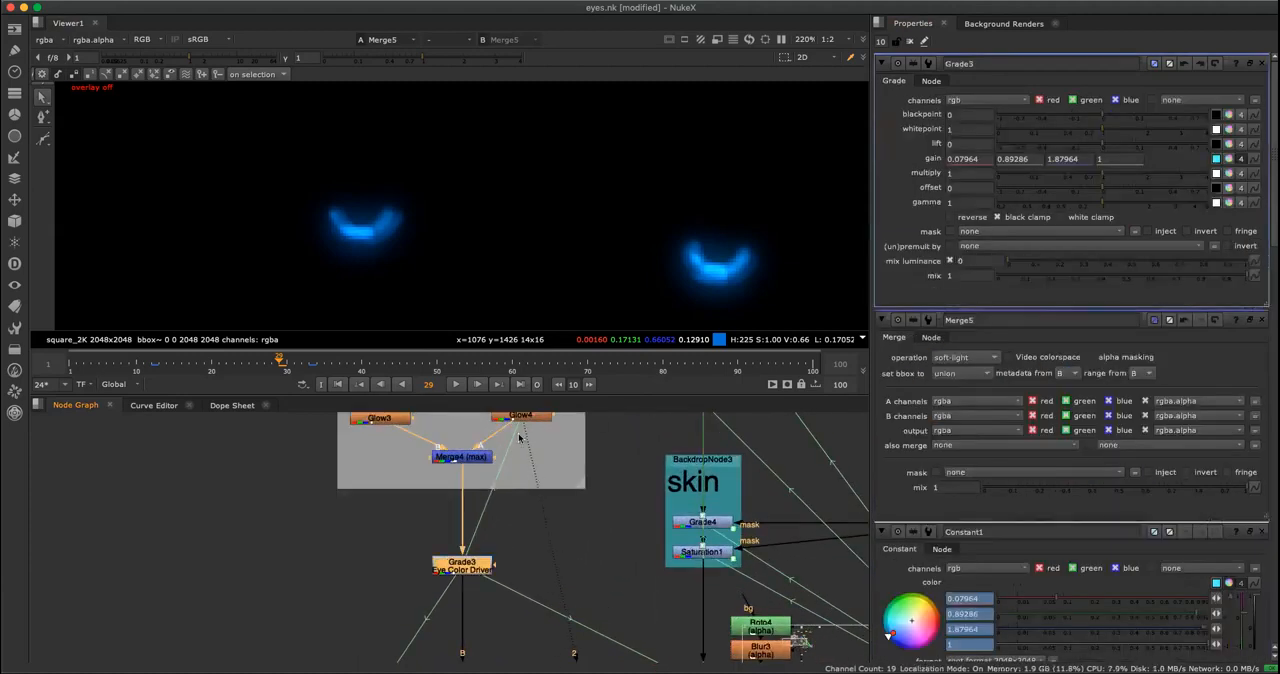
pyautogui.scroll(2, 518, 548)
pyautogui.moveTo(524, 508); pyautogui.dragTo(562, 394, button='middle')
pyautogui.click(507, 479)
pyautogui.click(507, 458)
pyautogui.click(523, 522)
pyautogui.click(505, 456)
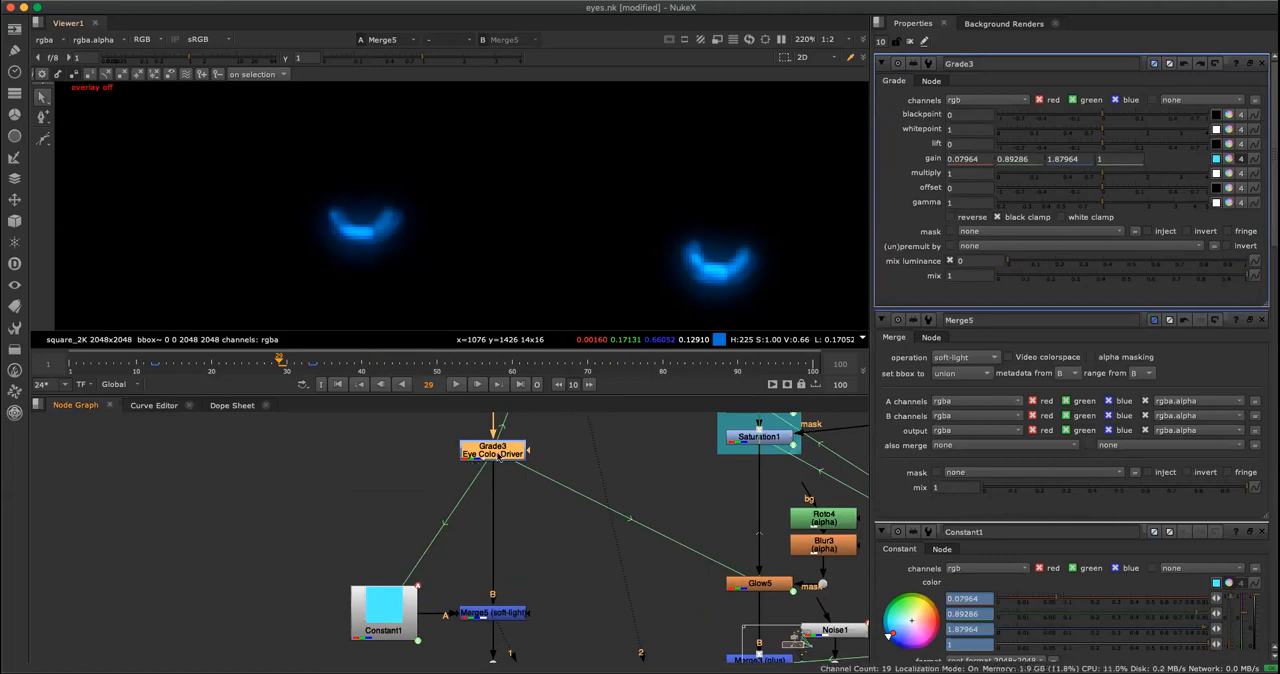
pyautogui.click(543, 528)
# Open the properties of Constant1 and Glow5 to examine the color and tint driven by Grade3.
pyautogui.doubleClick(405, 611)
pyautogui.click(562, 504)
pyautogui.scroll(-1, 580, 541)
pyautogui.moveTo(578, 541); pyautogui.dragTo(416, 489, button='middle')
pyautogui.click(586, 532)
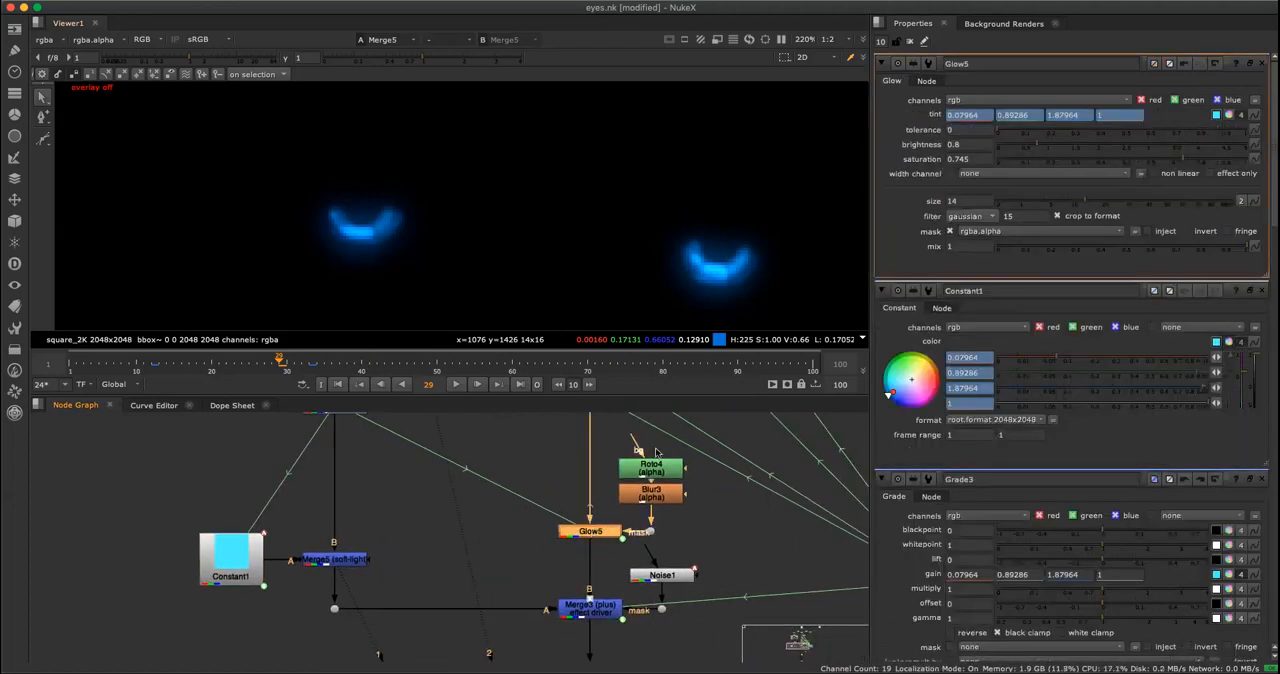
# Display the output of Merge3 (plus), where the eye glow joins the main branch.
pyautogui.click(480, 510)
pyautogui.scroll(-2, 398, 521)
pyautogui.moveTo(394, 523); pyautogui.dragTo(400, 555, button='middle')
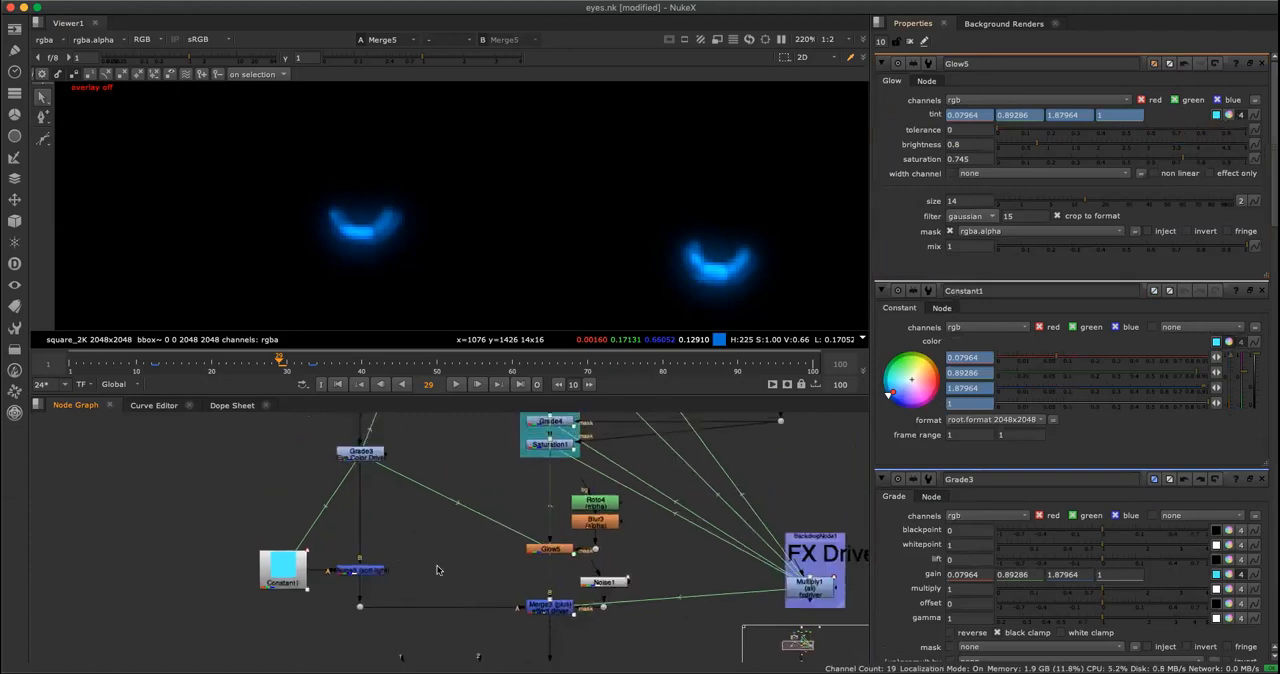
pyautogui.click(549, 610)
pyautogui.press('1')
# Disable the main-branch effect nodes from Exposure2 down through Glow5 and hide the expression link lines.
pyautogui.press('space')
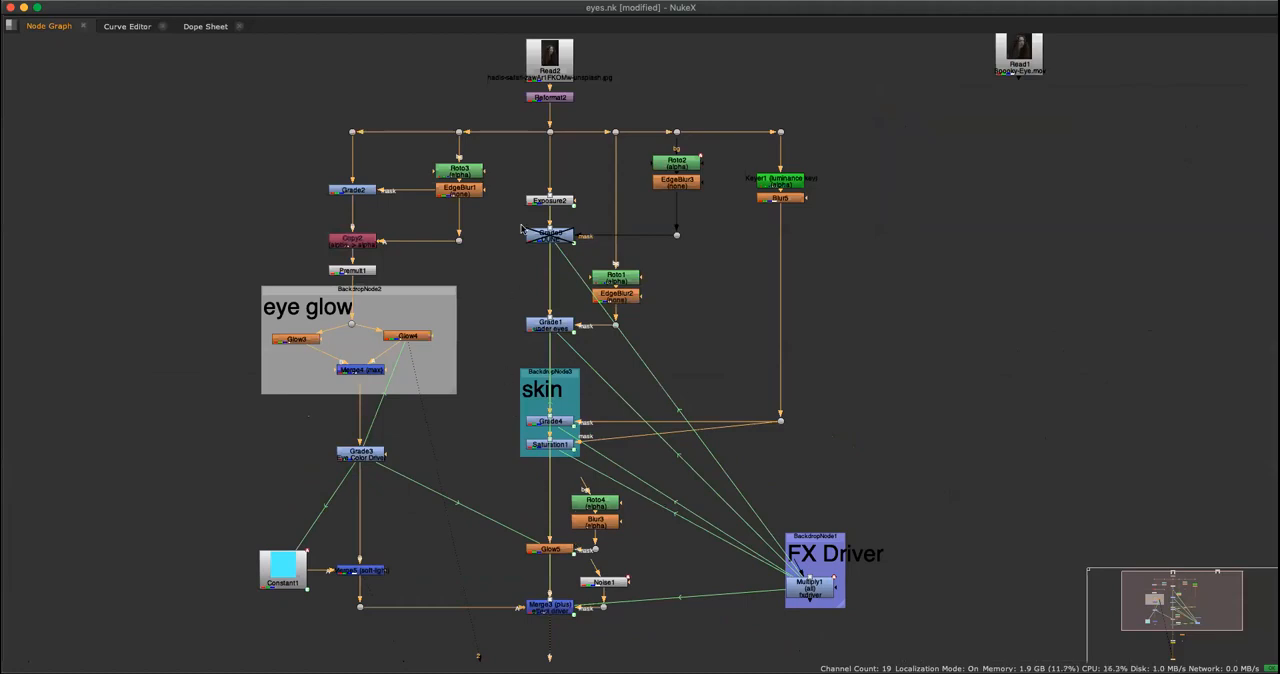
pyautogui.moveTo(526, 169); pyautogui.dragTo(588, 575)
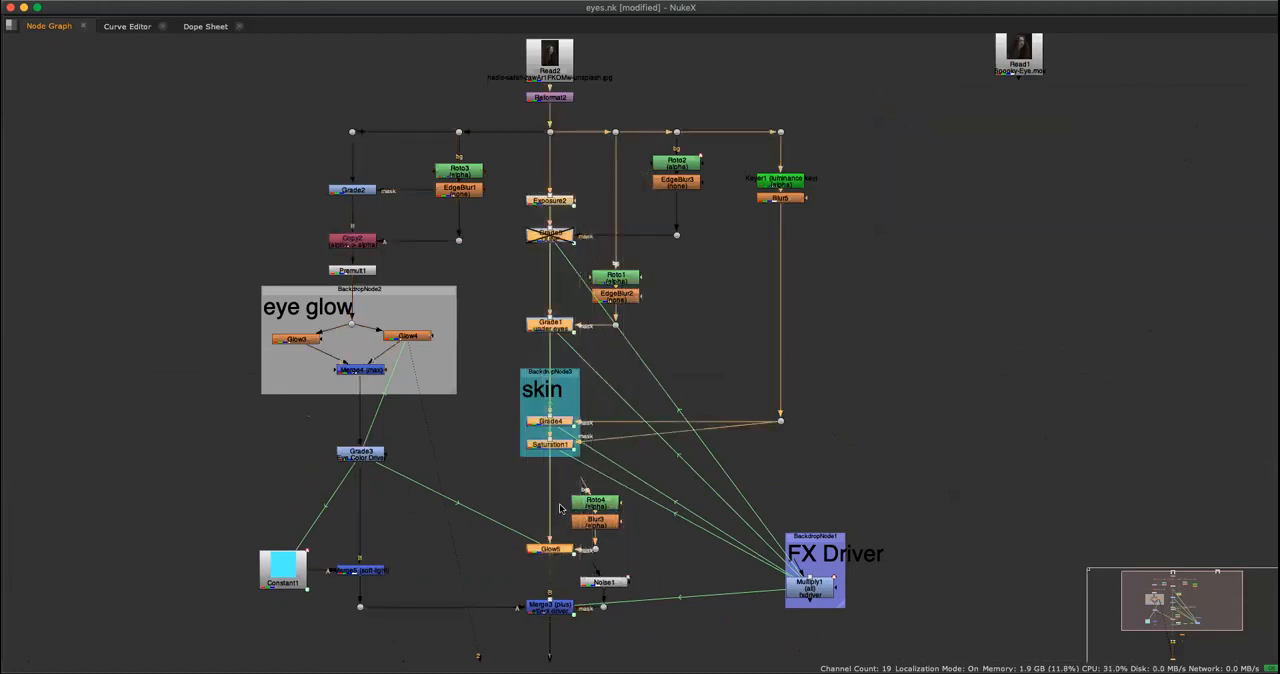
pyautogui.press('d')
pyautogui.hotkey('alt', 'e')
pyautogui.press('space')
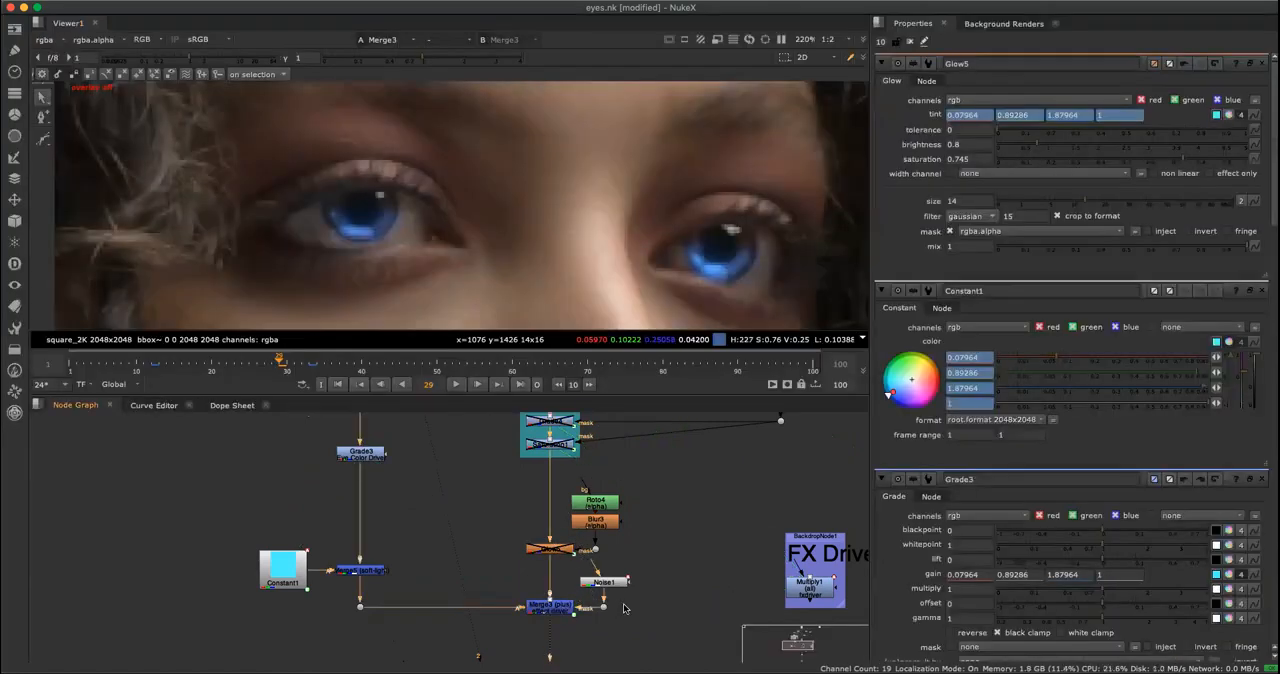
# Disable Noise1 on the Merge3 mask and view the glowing eyes on the whole portrait.
pyautogui.moveTo(657, 622); pyautogui.dragTo(579, 567)
pyautogui.press('d')
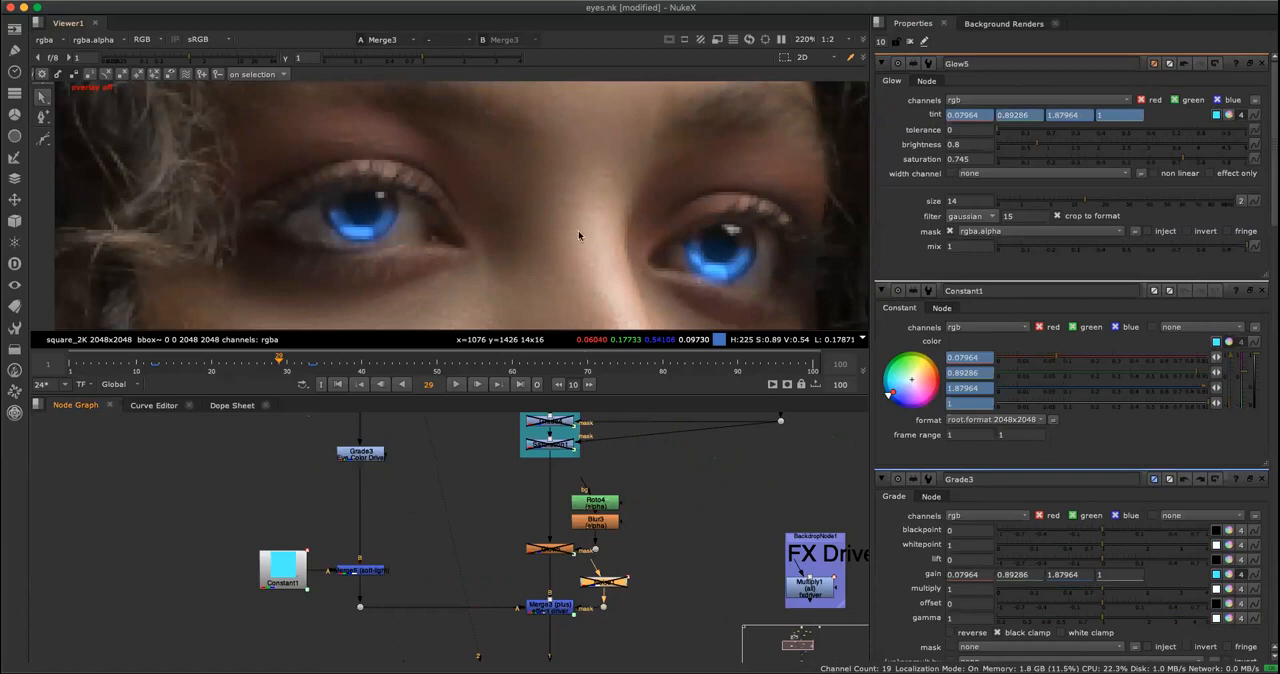
pyautogui.press('f')
pyautogui.scroll(6, 533, 186)
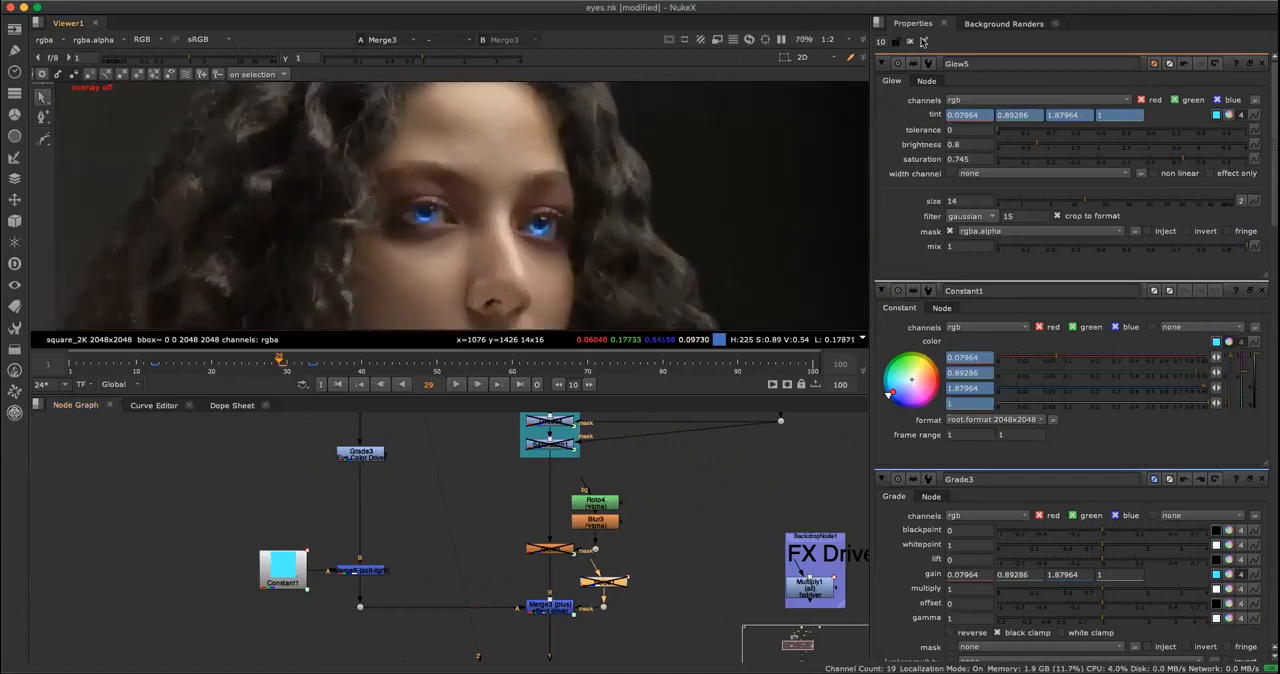
# Clear all open node properties and open only those of Grade3, the Eye Color Driver.
pyautogui.click(922, 41)
pyautogui.scroll(-2, 445, 490)
pyautogui.moveTo(437, 497); pyautogui.dragTo(429, 534, button='middle')
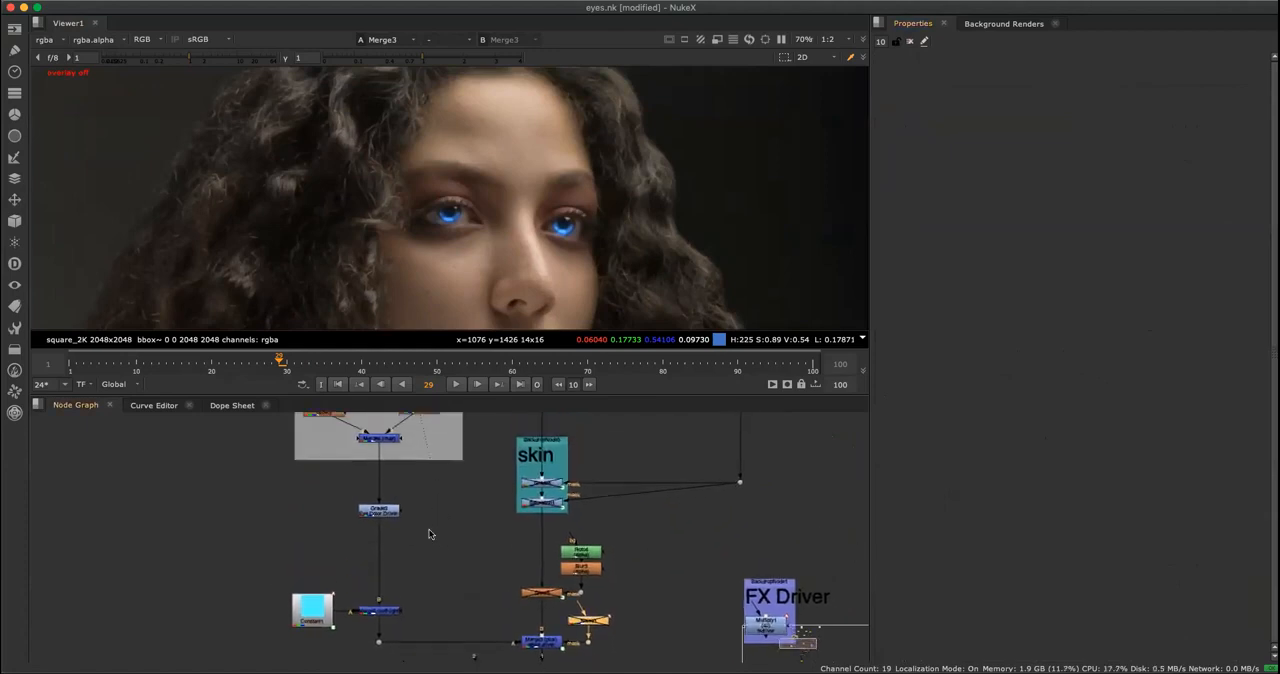
pyautogui.doubleClick(379, 510)
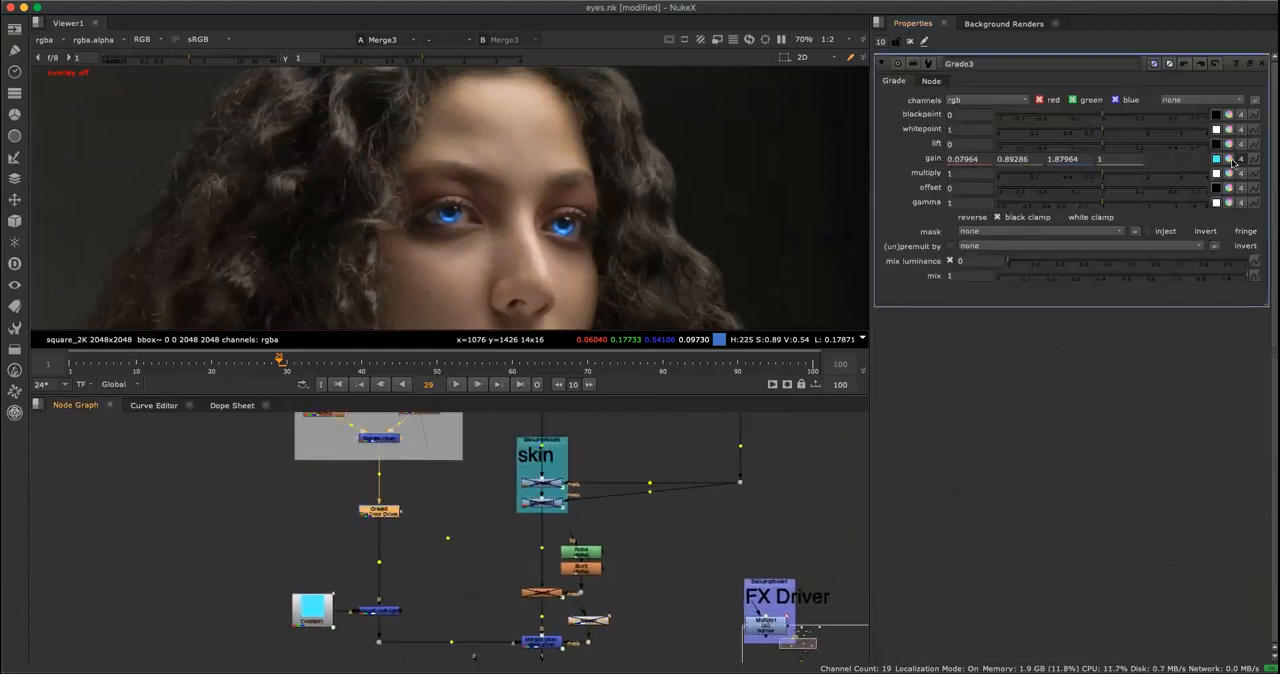
# Try other eye colors such as a paler cyan on Grade3's gain and restore the previous gain.
pyautogui.click(1229, 159)
pyautogui.moveTo(928, 246)
pyautogui.mouseDown()
pyautogui.moveTo(926, 303)
pyautogui.moveTo(929, 243)
pyautogui.moveTo(948, 329)
pyautogui.mouseUp()
pyautogui.moveTo(947, 278)
pyautogui.mouseDown()
pyautogui.moveTo(940, 256)
pyautogui.moveTo(946, 295)
pyautogui.moveTo(927, 262)
pyautogui.moveTo(940, 297)
pyautogui.mouseUp()
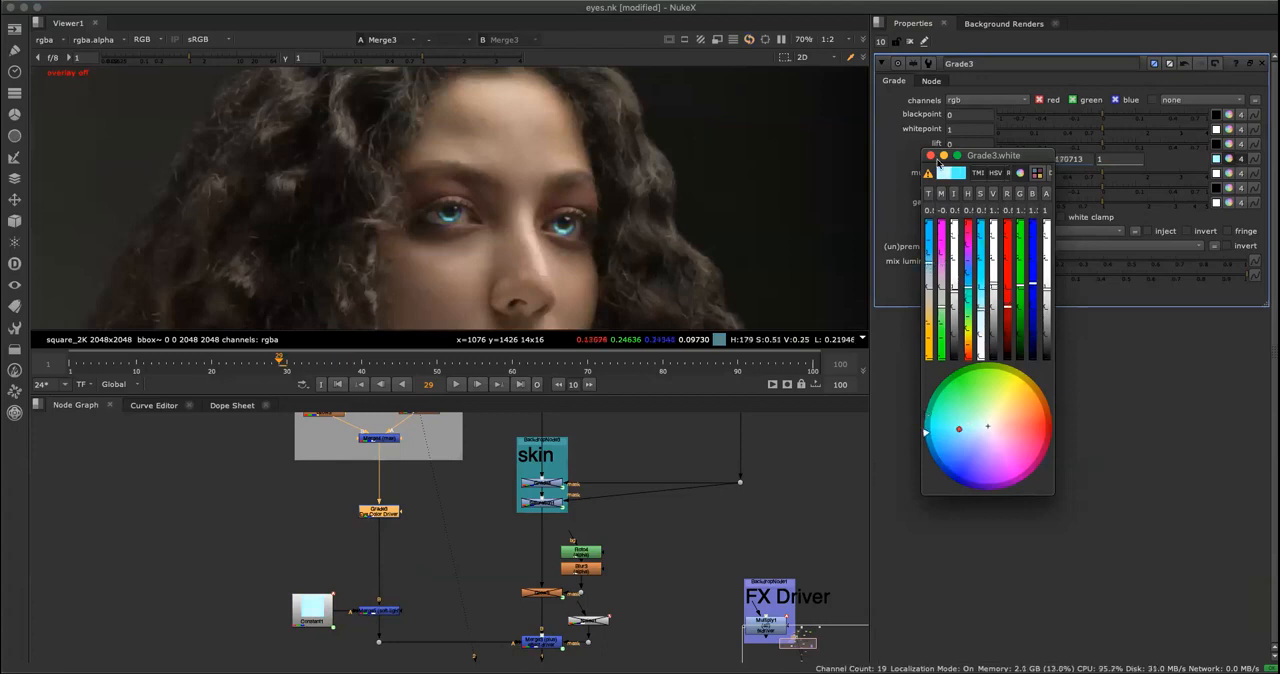
pyautogui.click(930, 155)
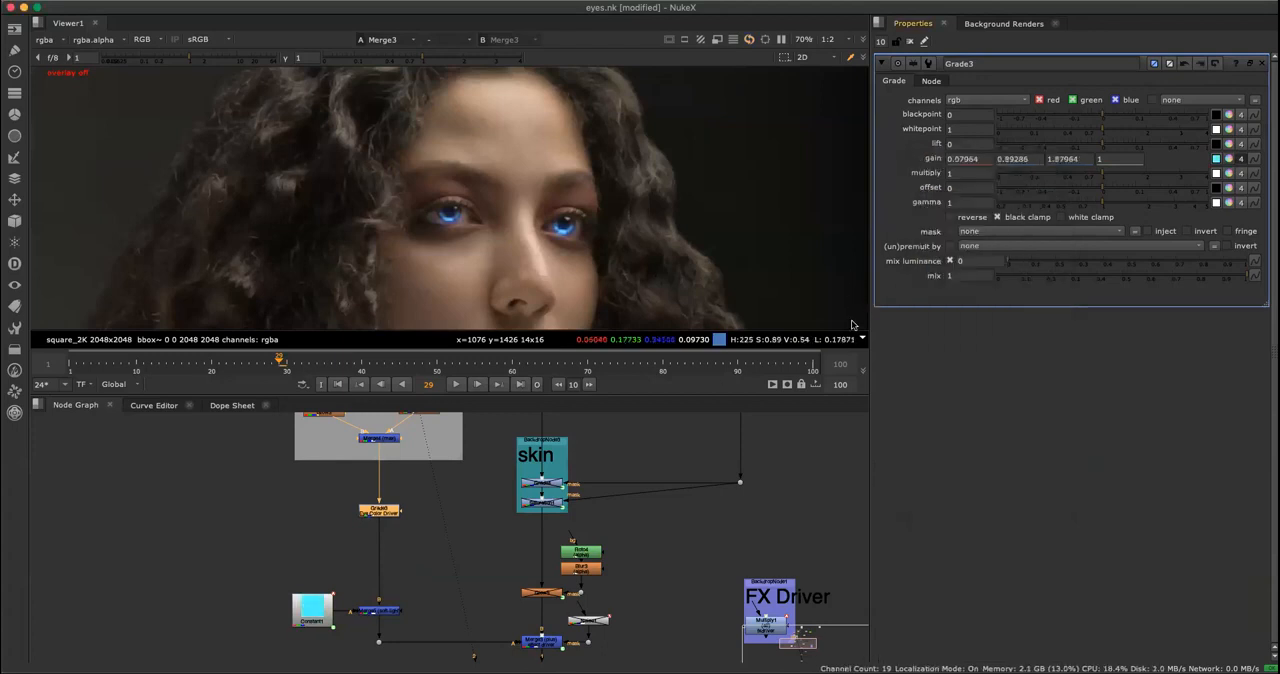
pyautogui.click(1229, 158)
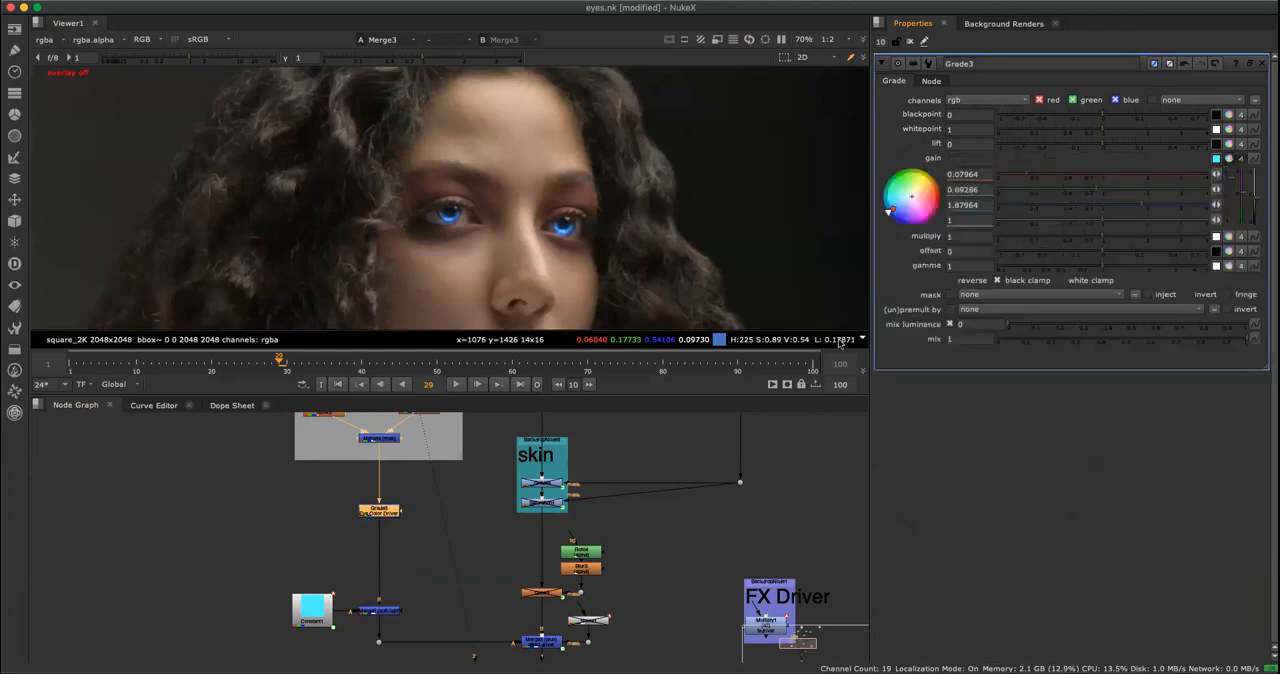
pyautogui.click(1228, 160)
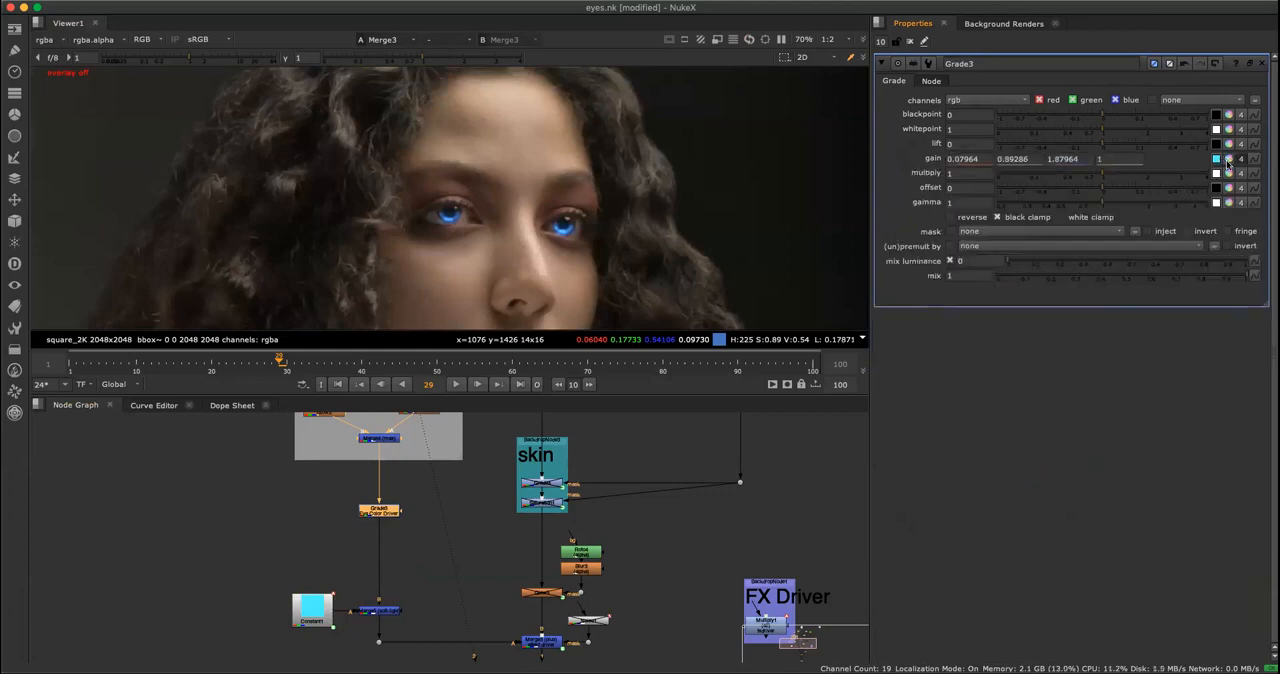
# Shift Grade3's gain to a paler blue of 0.410713, 0.830713 and 1.610713.
pyautogui.keyDown('super'); pyautogui.click(1229, 161); pyautogui.keyUp('super')
pyautogui.moveTo(930, 244)
pyautogui.mouseDown()
pyautogui.moveTo(942, 316)
pyautogui.moveTo(930, 254)
pyautogui.mouseUp()
pyautogui.click(930, 156)
# Examine the eyes up close and the Roto4 and Blur3 mask branch beside the main branch.
pyautogui.click(469, 554)
pyautogui.scroll(-2, 463, 555)
pyautogui.moveTo(456, 557); pyautogui.dragTo(382, 531, button='middle')
pyautogui.scroll(4, 462, 596)
pyautogui.click(463, 596)
pyautogui.press('space')
pyautogui.press('space')
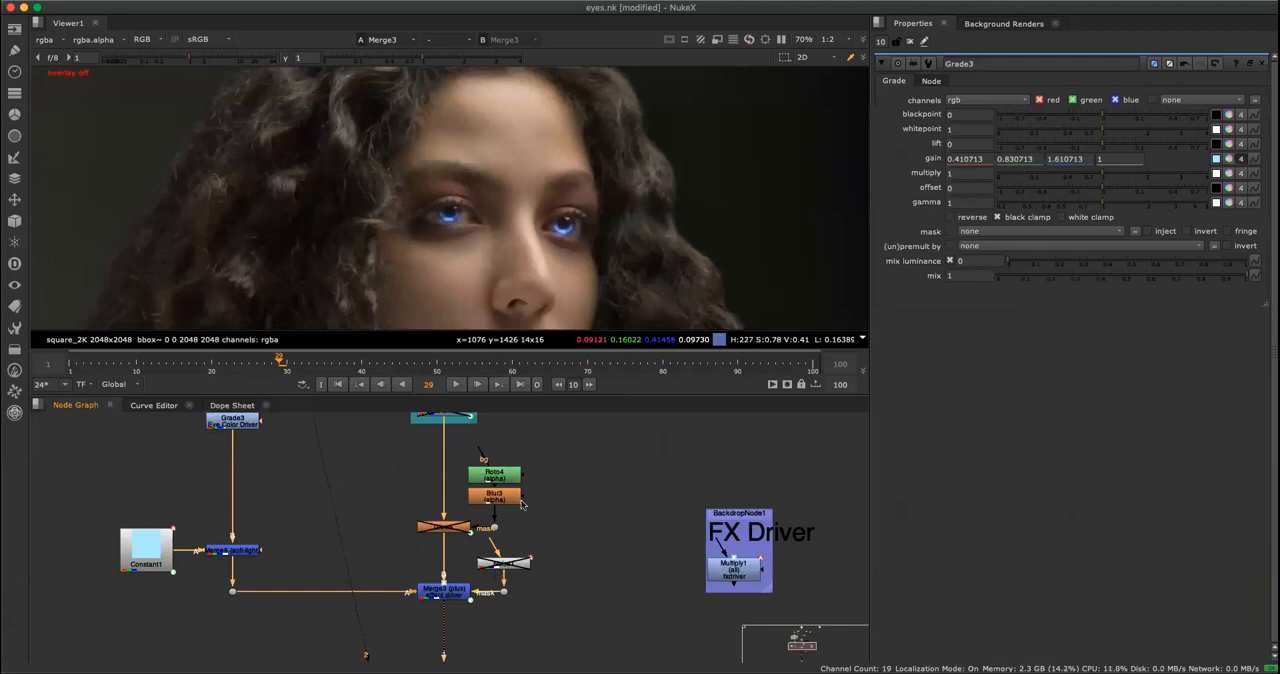
pyautogui.moveTo(572, 430); pyautogui.dragTo(527, 574, button='middle')
pyautogui.moveTo(514, 478); pyautogui.dragTo(632, 492, button='middle')
pyautogui.scroll(-4, 491, 575)
pyautogui.scroll(3, 529, 534)
pyautogui.scroll(2, 572, 521)
pyautogui.moveTo(572, 521); pyautogui.dragTo(582, 430, button='middle')
pyautogui.moveTo(547, 610); pyautogui.dragTo(559, 540, button='middle')
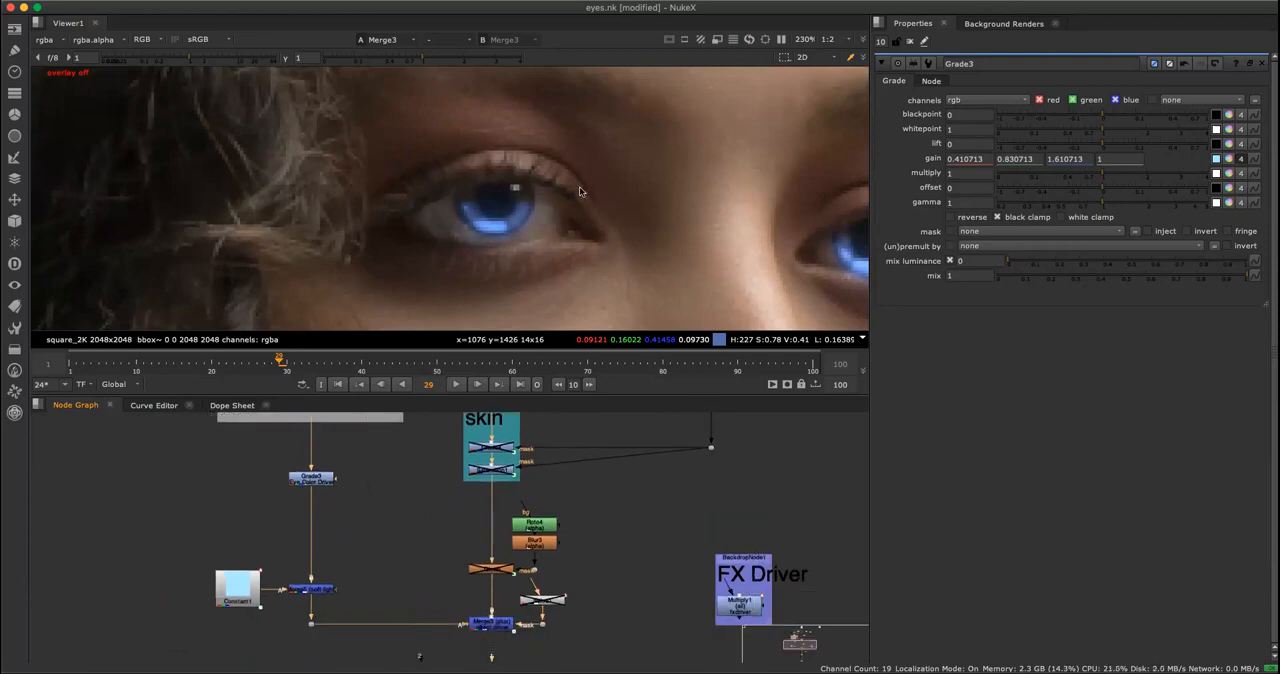
# Enable Glow5 on the main branch and open its properties.
pyautogui.scroll(3, 516, 574)
pyautogui.click(642, 572)
pyautogui.click(495, 575)
pyautogui.press('d')
pyautogui.click(645, 548)
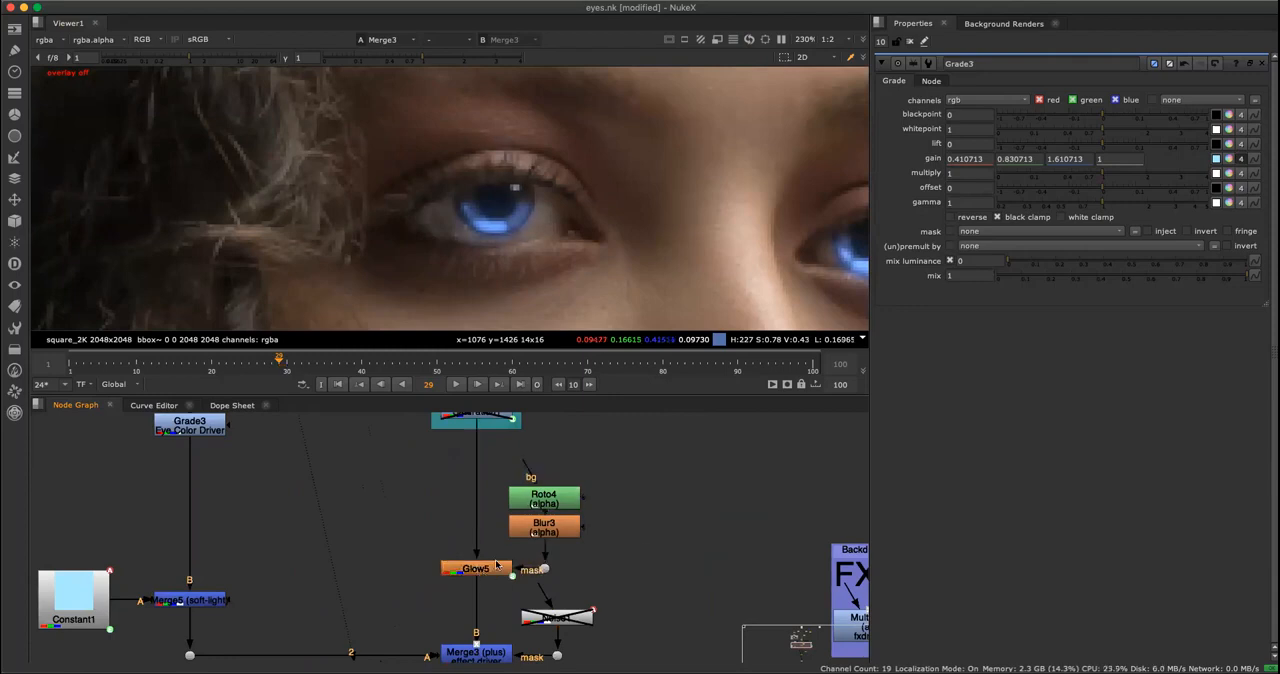
pyautogui.doubleClick(475, 569)
# Open Roto4's properties and view its mask shapes for both eyes.
pyautogui.click(645, 515)
pyautogui.press('space')
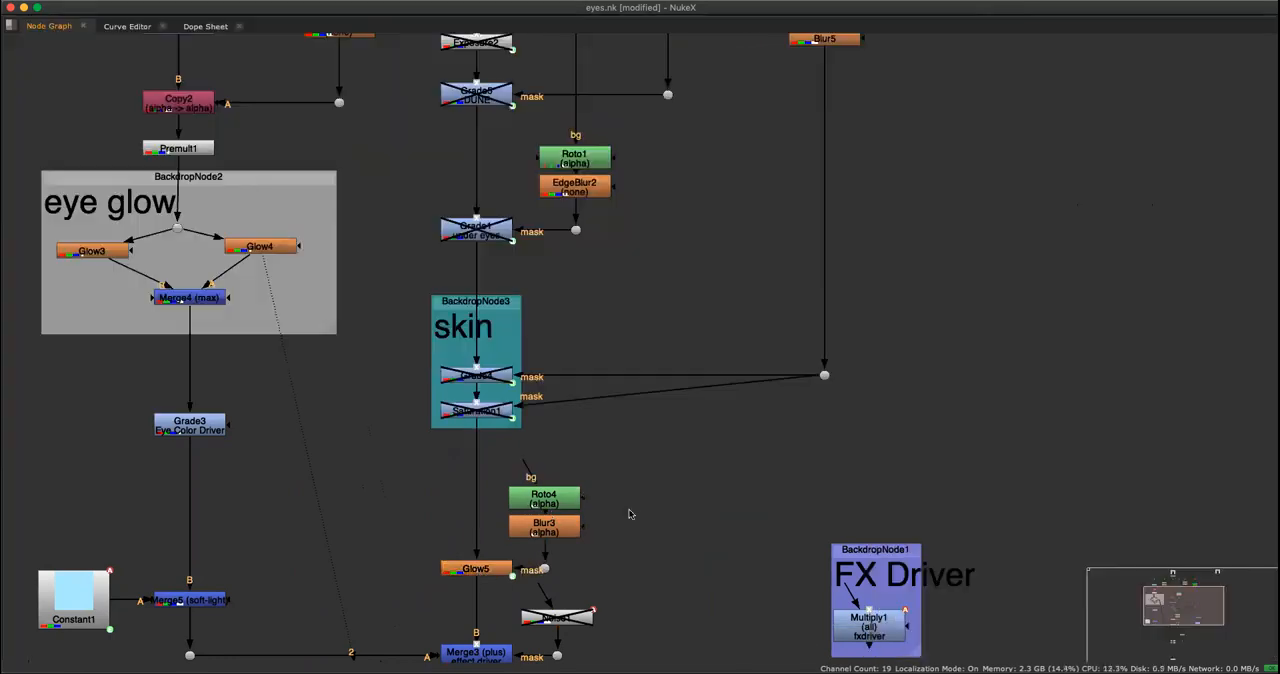
pyautogui.scroll(-3, 616, 503)
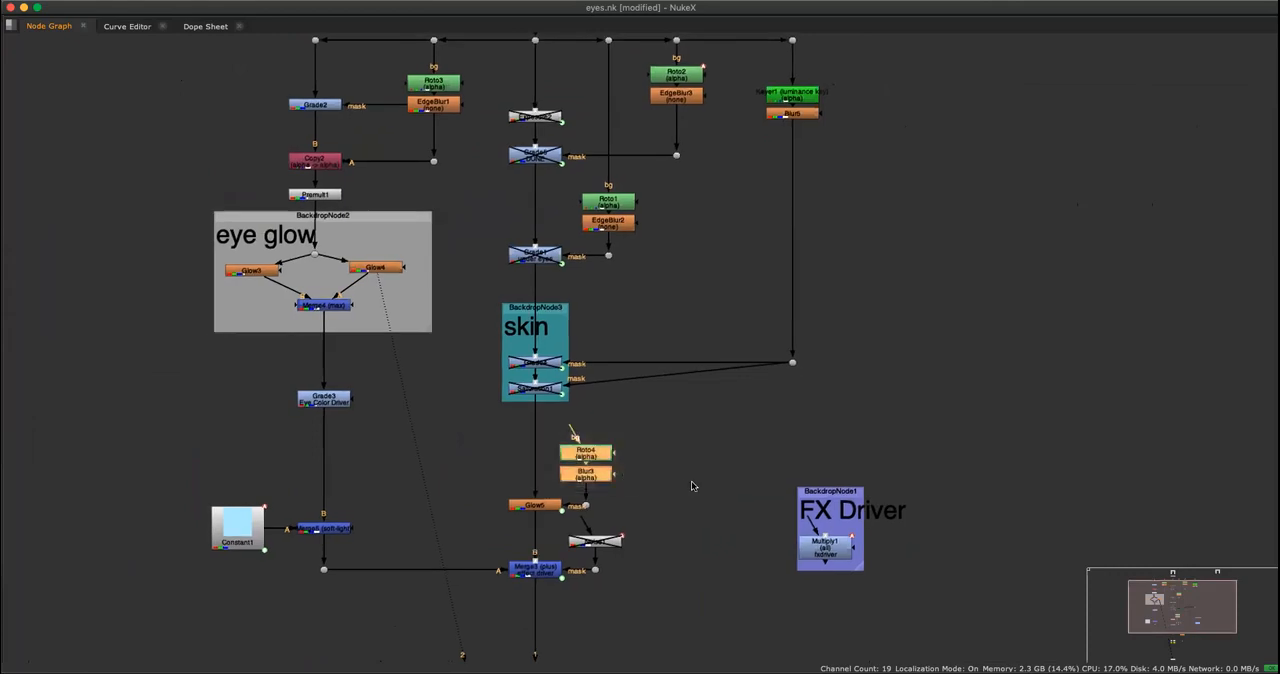
pyautogui.doubleClick(609, 456)
pyautogui.press('1')
pyautogui.press('space')
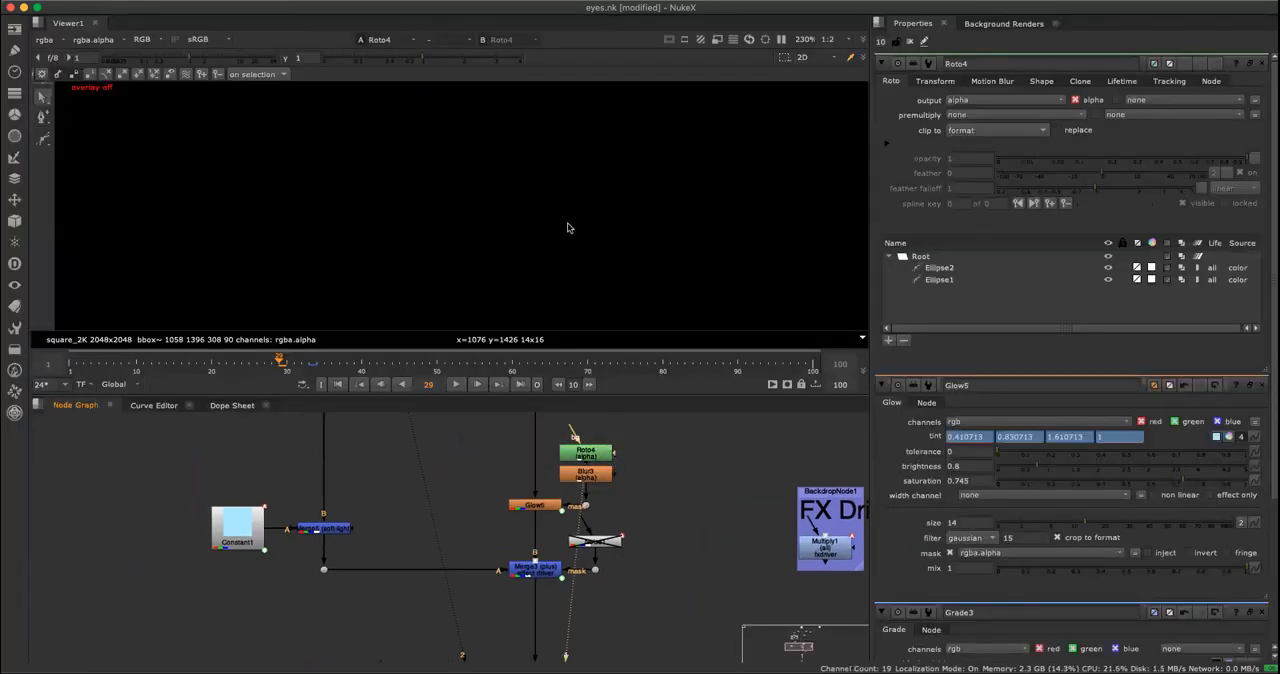
pyautogui.scroll(3, 540, 228)
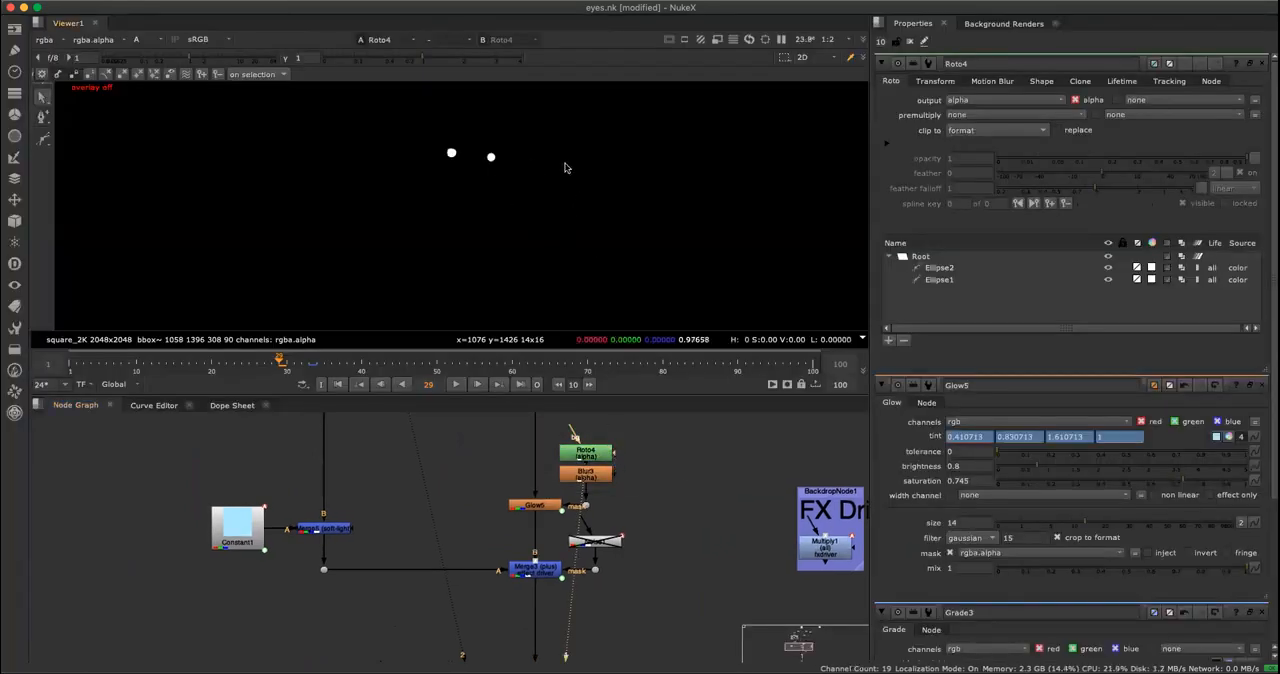
pyautogui.scroll(3, 703, 208)
pyautogui.scroll(-5, 486, 277)
pyautogui.scroll(3, 597, 257)
# View Glow5's output around the eyes with the Roto4 ellipses overlaid.
pyautogui.click(540, 505)
pyautogui.press('1')
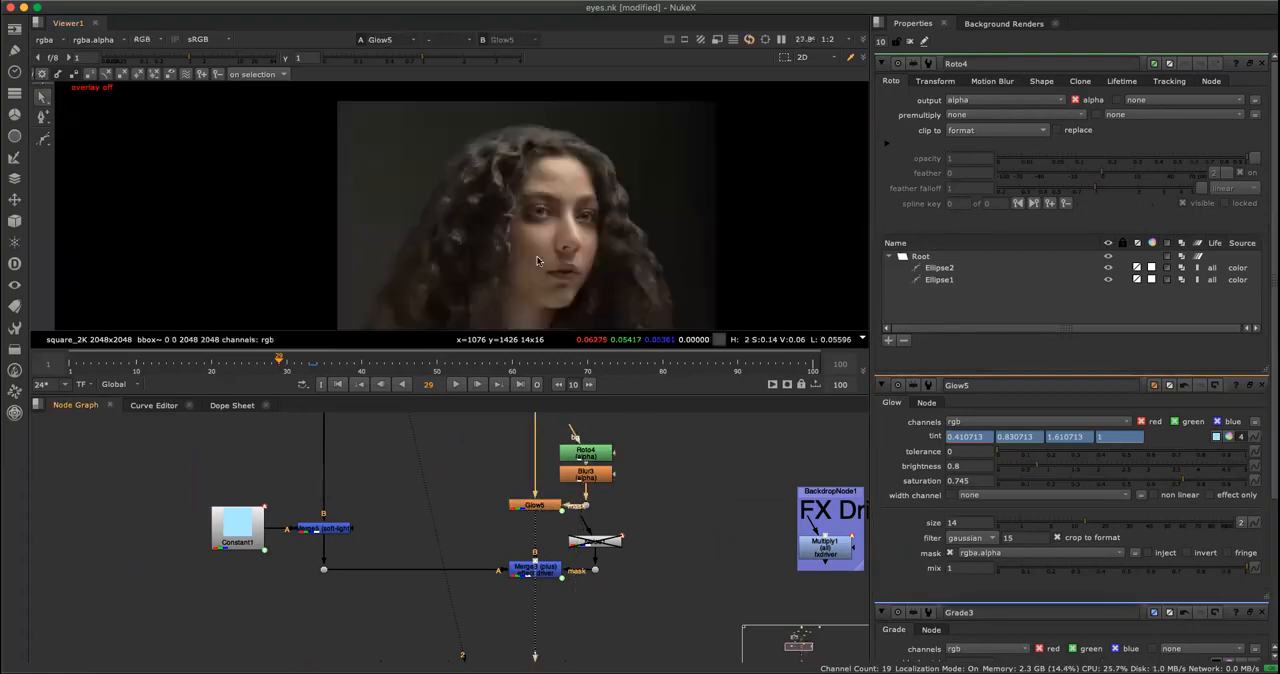
pyautogui.scroll(3, 578, 220)
pyautogui.scroll(6, 552, 245)
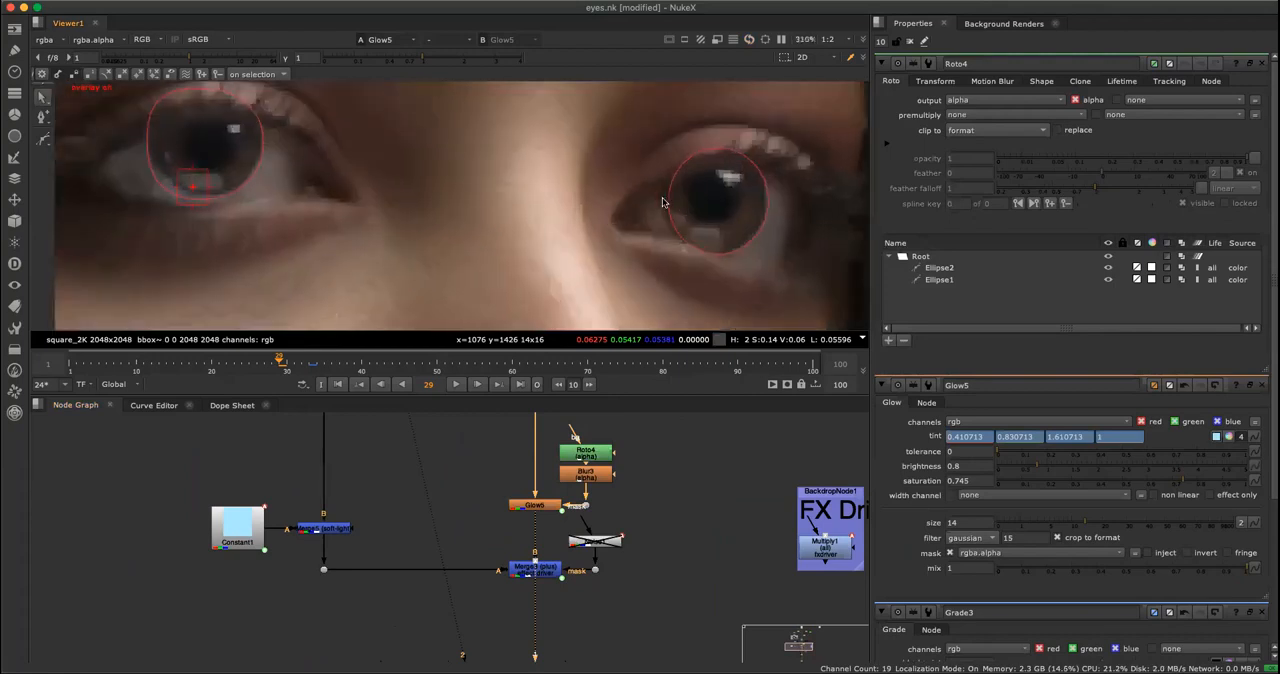
pyautogui.scroll(-1, 550, 258)
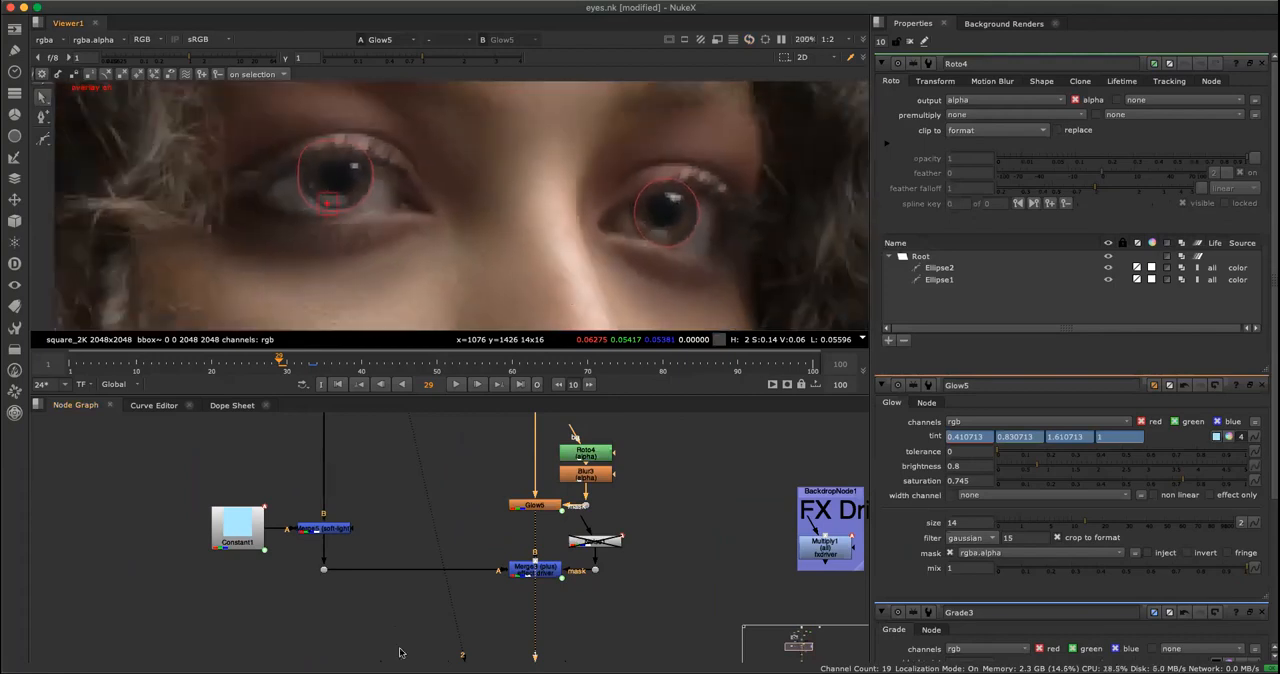
# View the alpha of Roto4 and of Blur3, and open Blur3's properties.
pyautogui.click(586, 451)
pyautogui.press('1')
pyautogui.press('a')
pyautogui.click(586, 474)
pyautogui.press('1')
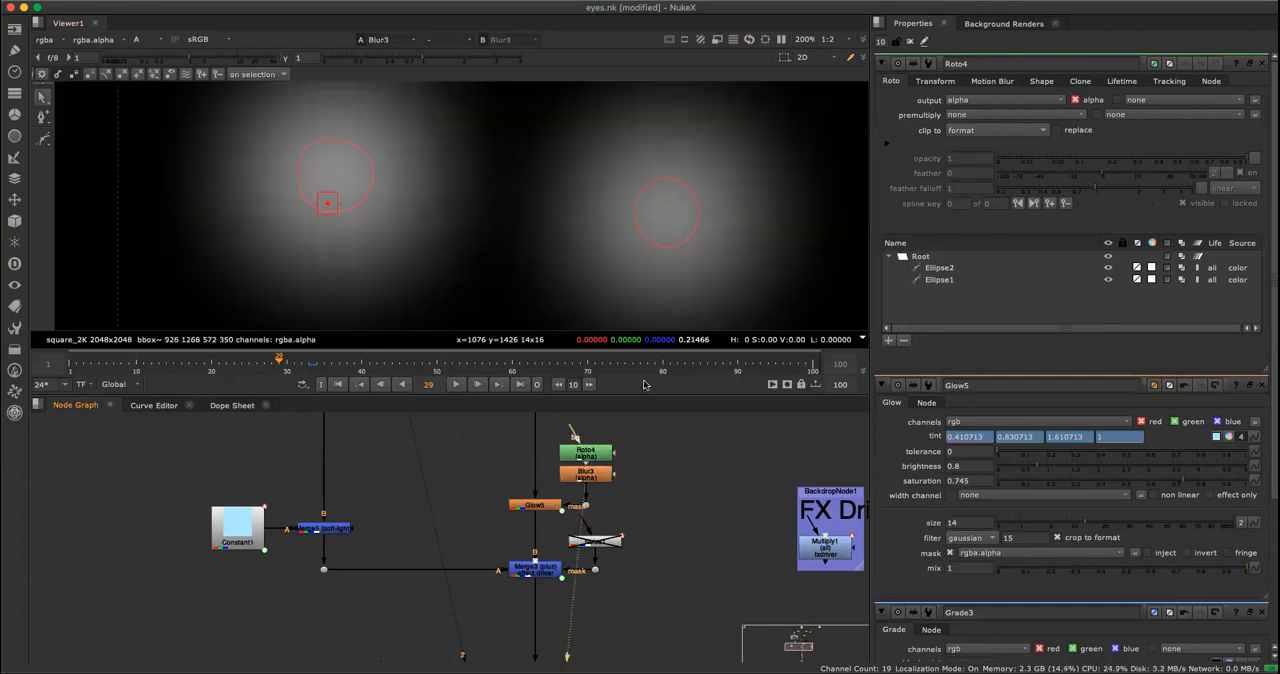
pyautogui.doubleClick(586, 474)
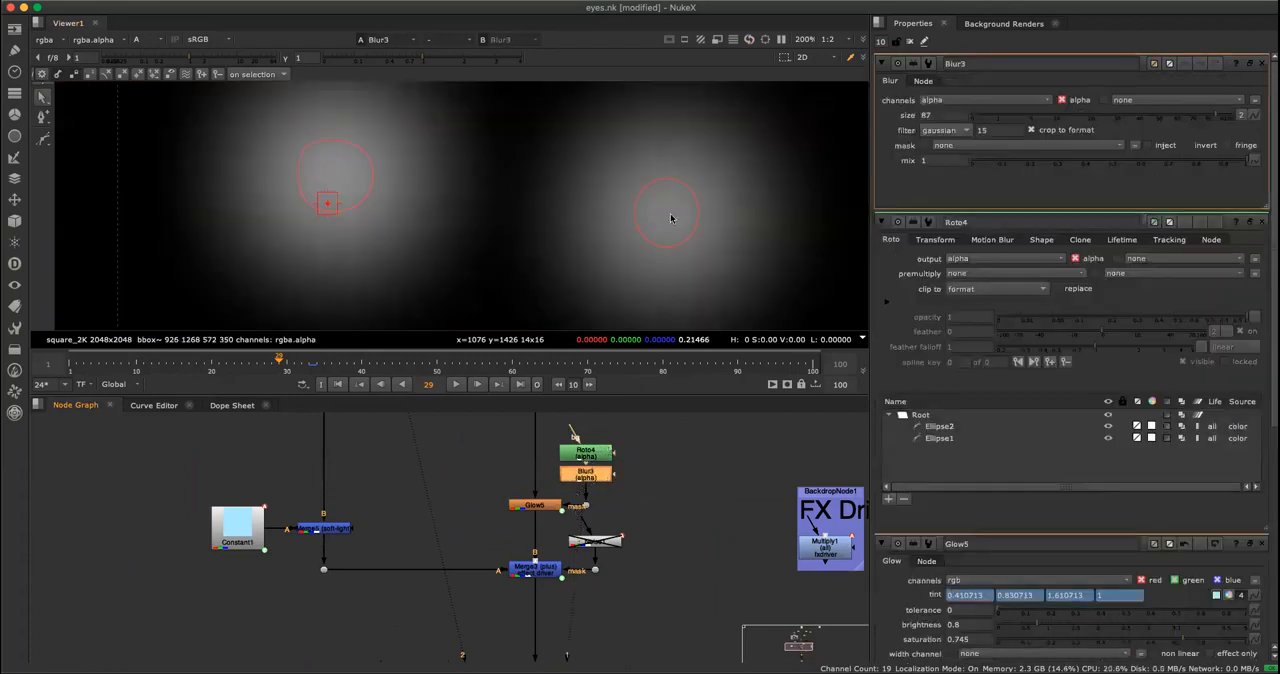
# Return the viewer to Glow5's color output and bring its properties to the front.
pyautogui.click(533, 503)
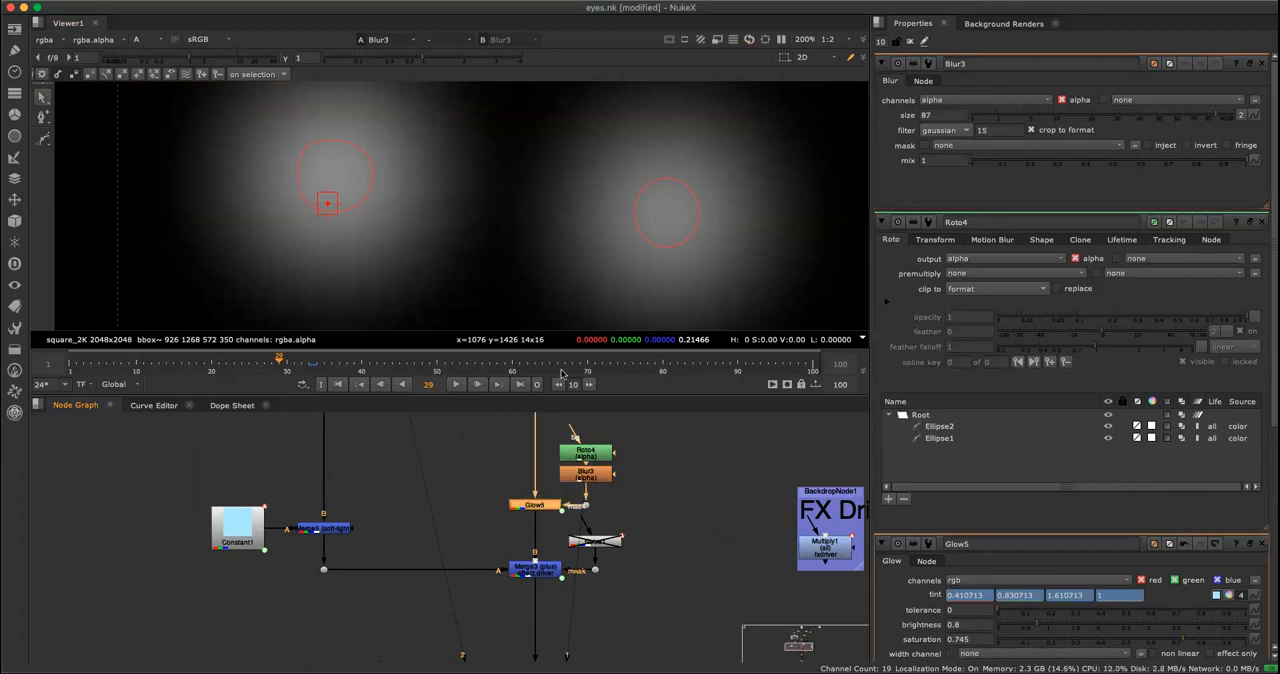
pyautogui.press('1')
pyautogui.press('a')
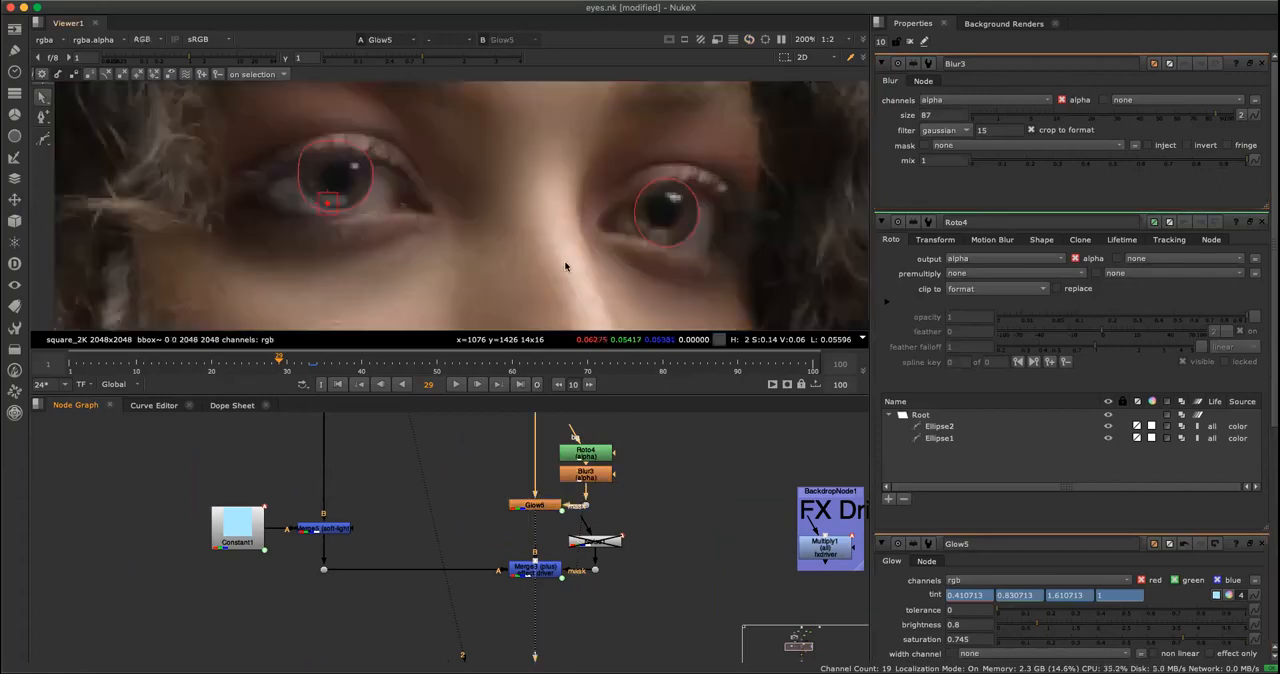
pyautogui.doubleClick(536, 505)
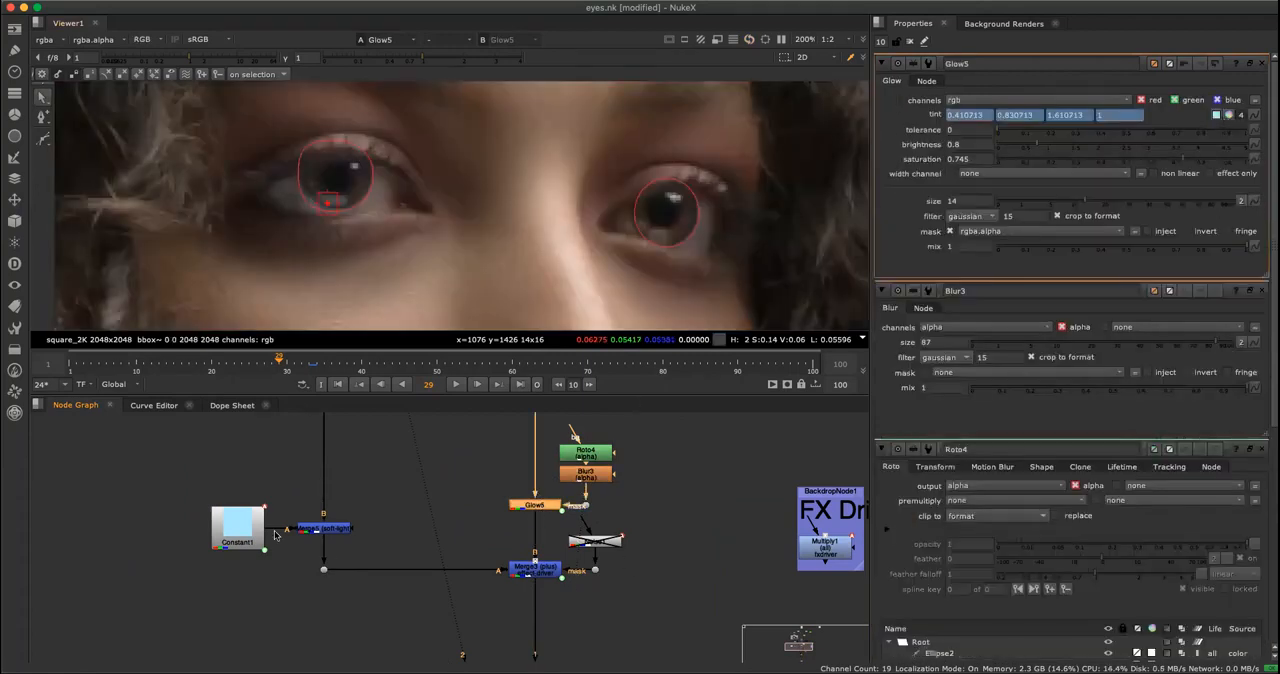
# Locate Grade3, the Eye Color Driver for Glow5's tint, and hide the viewer overlay.
pyautogui.scroll(-3, 525, 480)
pyautogui.moveTo(447, 448); pyautogui.dragTo(531, 517, button='middle')
pyautogui.scroll(6, 531, 517)
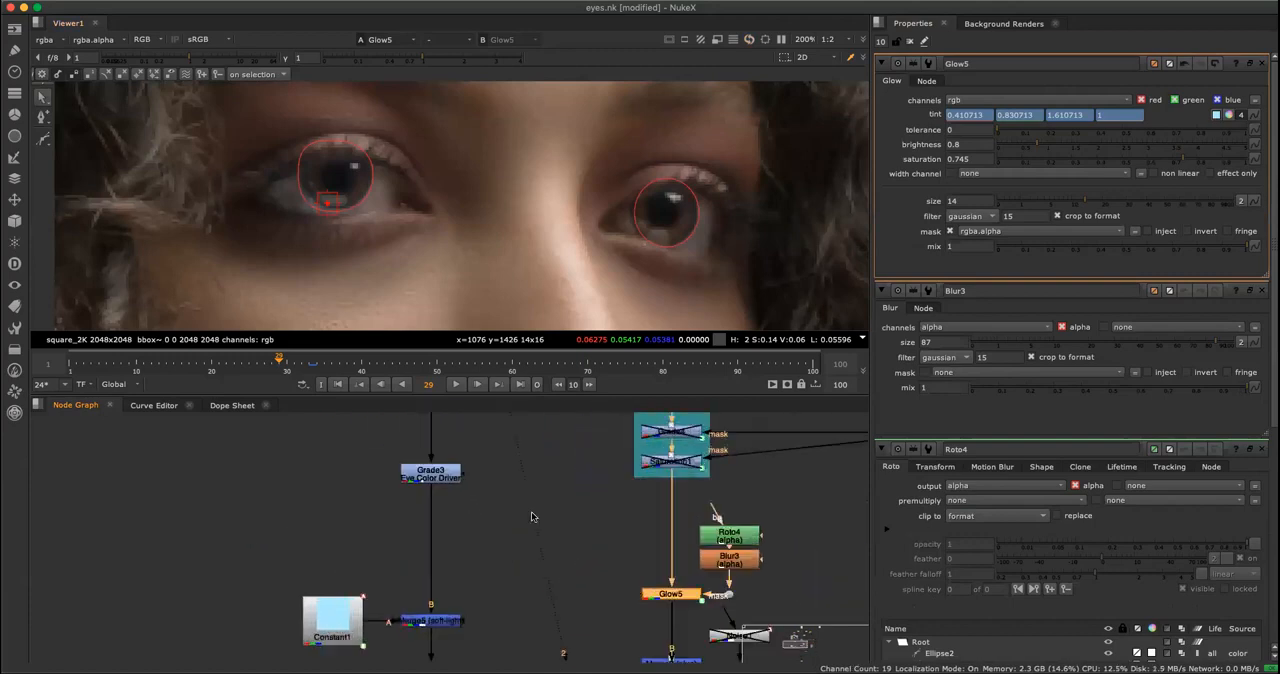
pyautogui.click(428, 469)
pyautogui.scroll(-2, 601, 510)
pyautogui.moveTo(751, 416); pyautogui.dragTo(624, 437, button='middle')
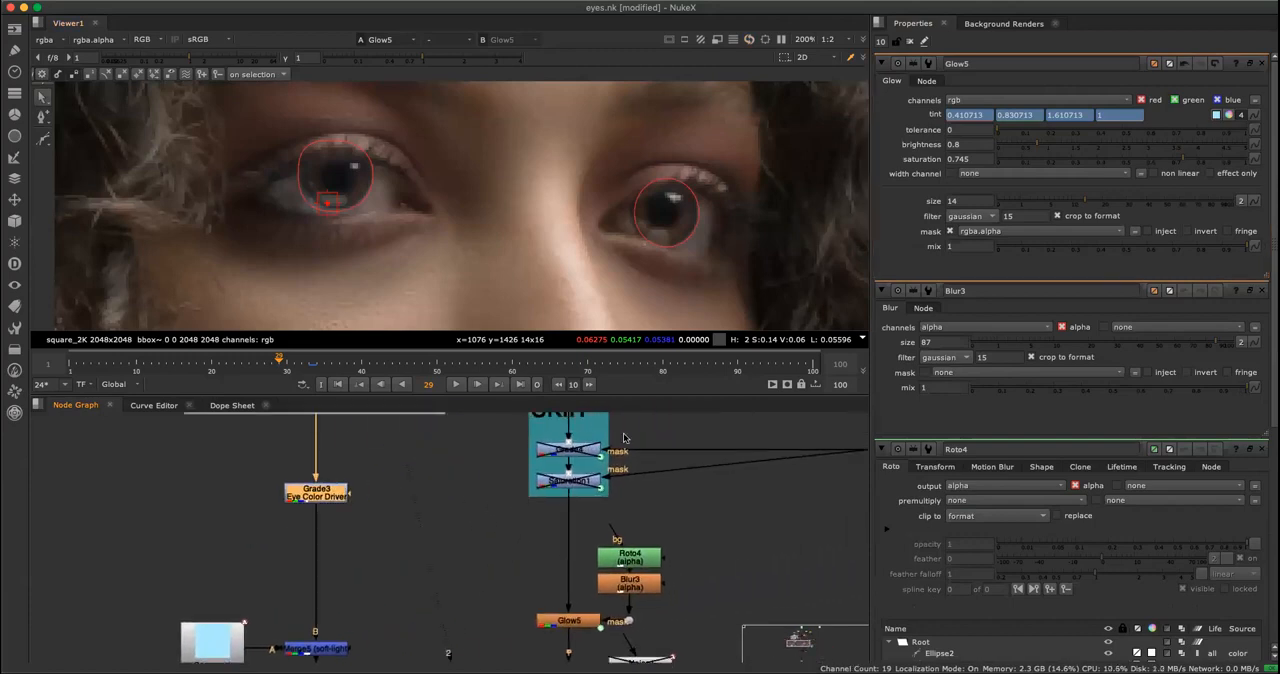
pyautogui.press('o')
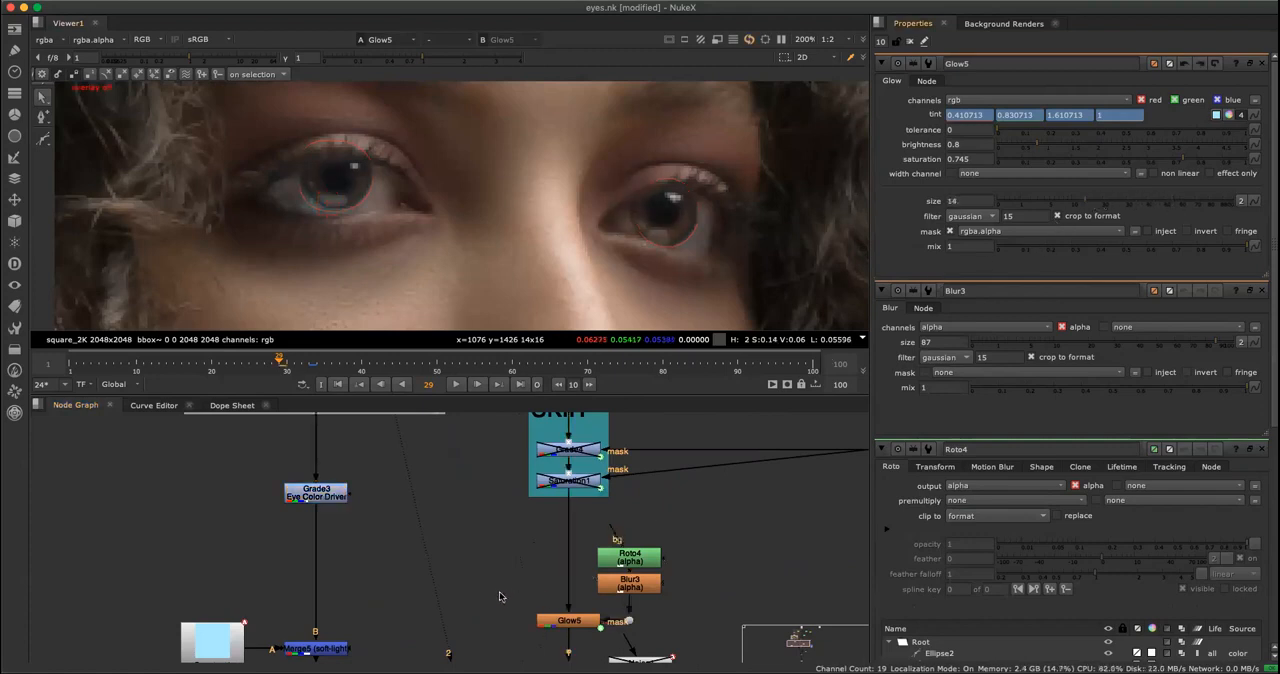
# View the output of Merge3 (plus), the effect driver, below Glow5.
pyautogui.press('space')
pyautogui.scroll(-3, 540, 491)
pyautogui.scroll(5, 663, 465)
pyautogui.click(586, 447)
pyautogui.click(588, 571)
pyautogui.click(588, 452)
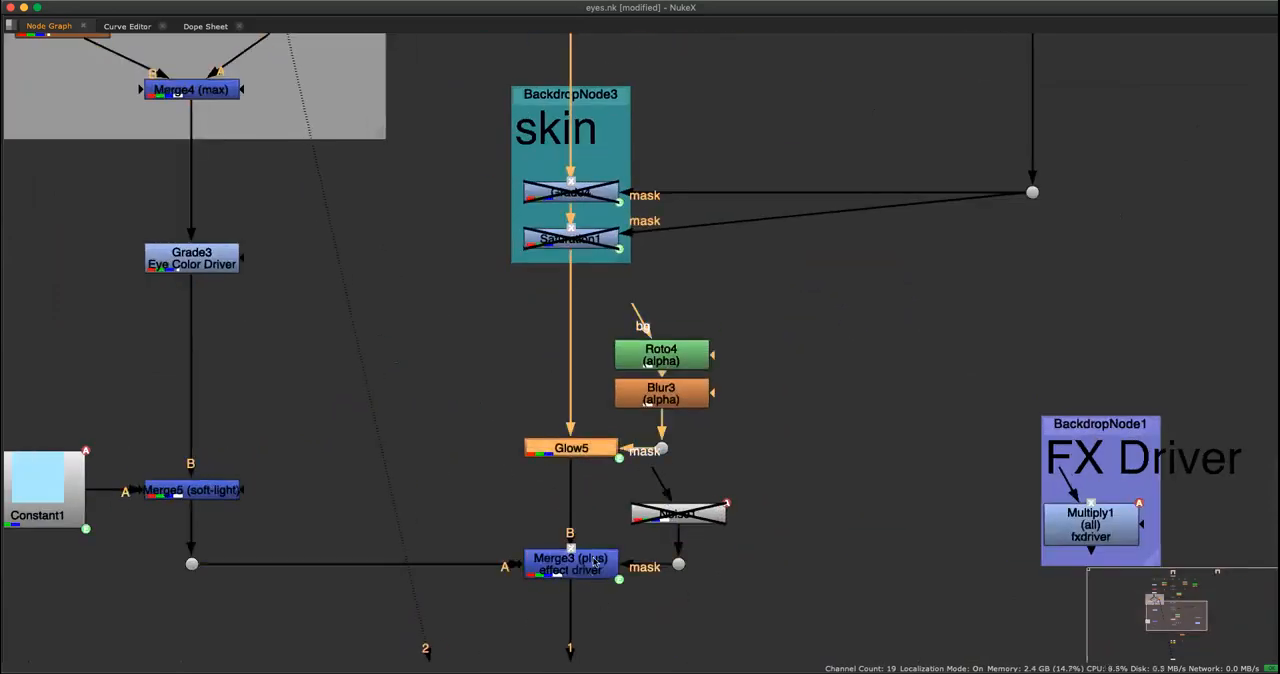
pyautogui.click(594, 563)
pyautogui.press('space')
# Compare the merged eyes with Glow5 disabled and enabled, leaving Glow5 enabled.
pyautogui.click(598, 516)
pyautogui.click(586, 448)
pyautogui.press('d')
pyautogui.press('d')
pyautogui.press('d')
pyautogui.press('d')
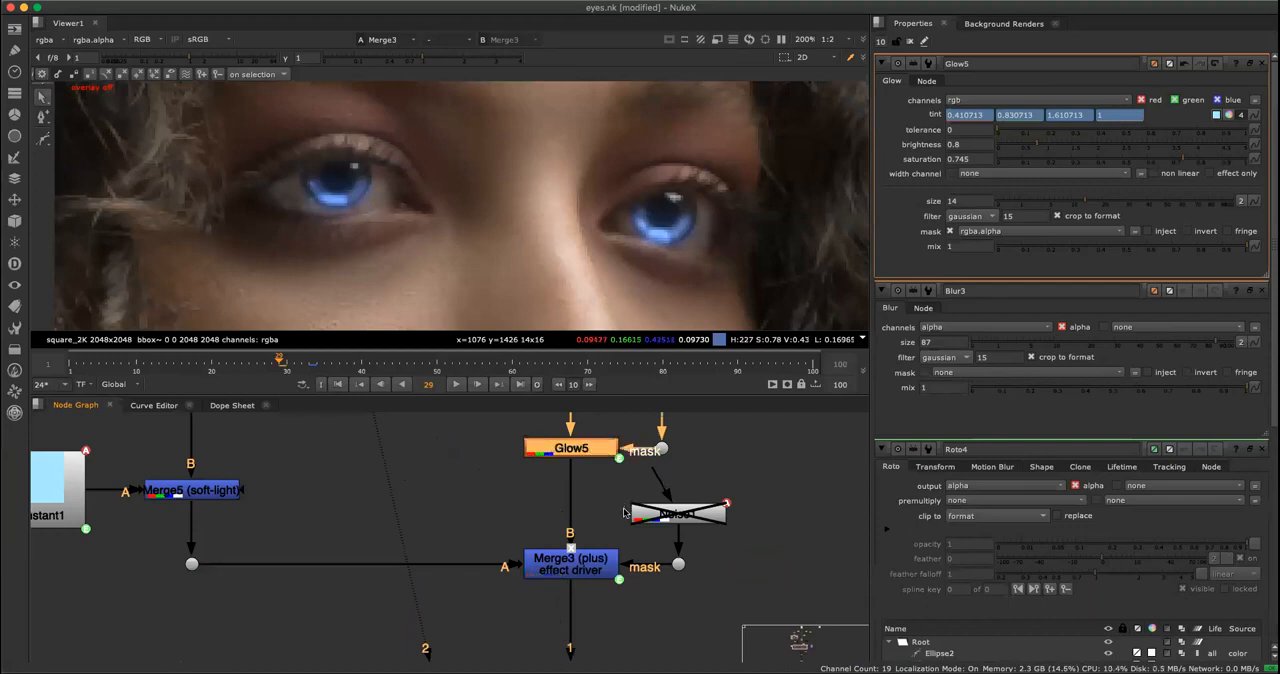
# Move Glow5 with its Roto4 and Blur3 mask branch directly below Merge3 in the main branch.
pyautogui.press('space')
pyautogui.scroll(-4, 709, 345)
pyautogui.moveTo(623, 380); pyautogui.dragTo(612, 238)
pyautogui.click(632, 392)
pyautogui.moveTo(672, 353); pyautogui.dragTo(641, 332)
pyautogui.moveTo(782, 400); pyautogui.dragTo(617, 294)
pyautogui.moveTo(682, 340); pyautogui.dragTo(625, 537)
pyautogui.click(724, 546)
pyautogui.click(640, 492)
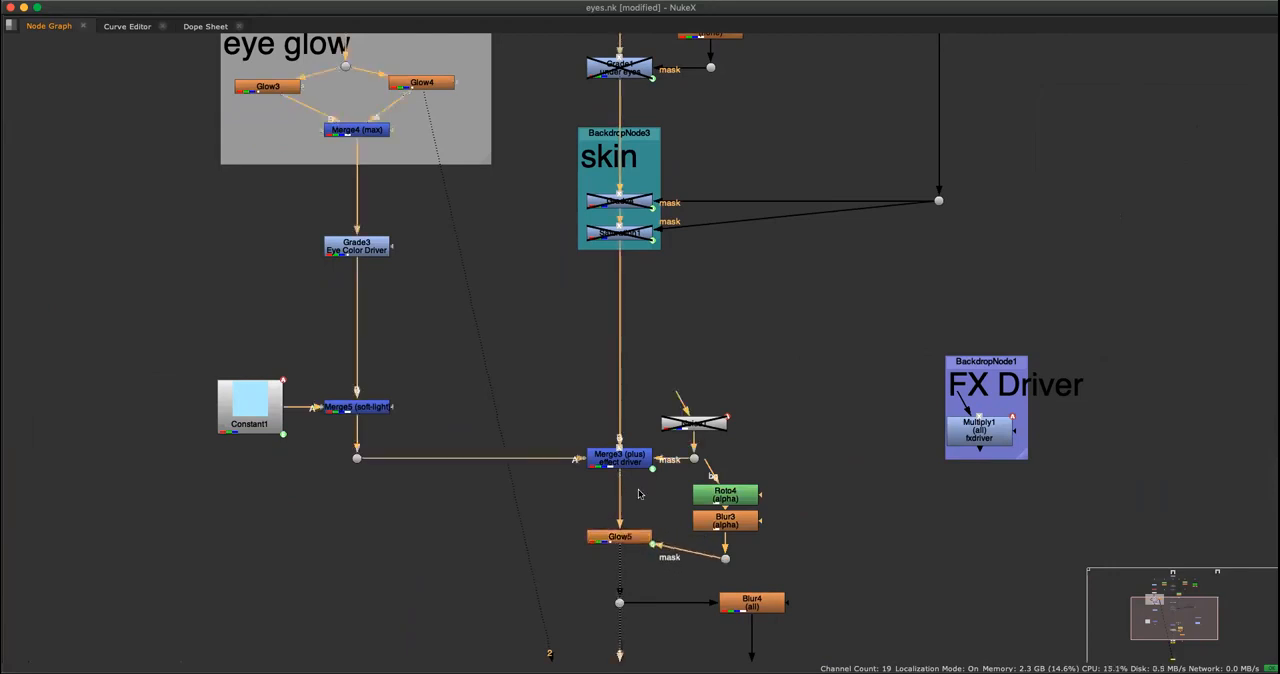
# View Glow5's output and align the node level with its mask dot, above the Blur4 branch.
pyautogui.press('space')
pyautogui.click(636, 536)
pyautogui.press('space')
pyautogui.moveTo(644, 534); pyautogui.dragTo(622, 561)
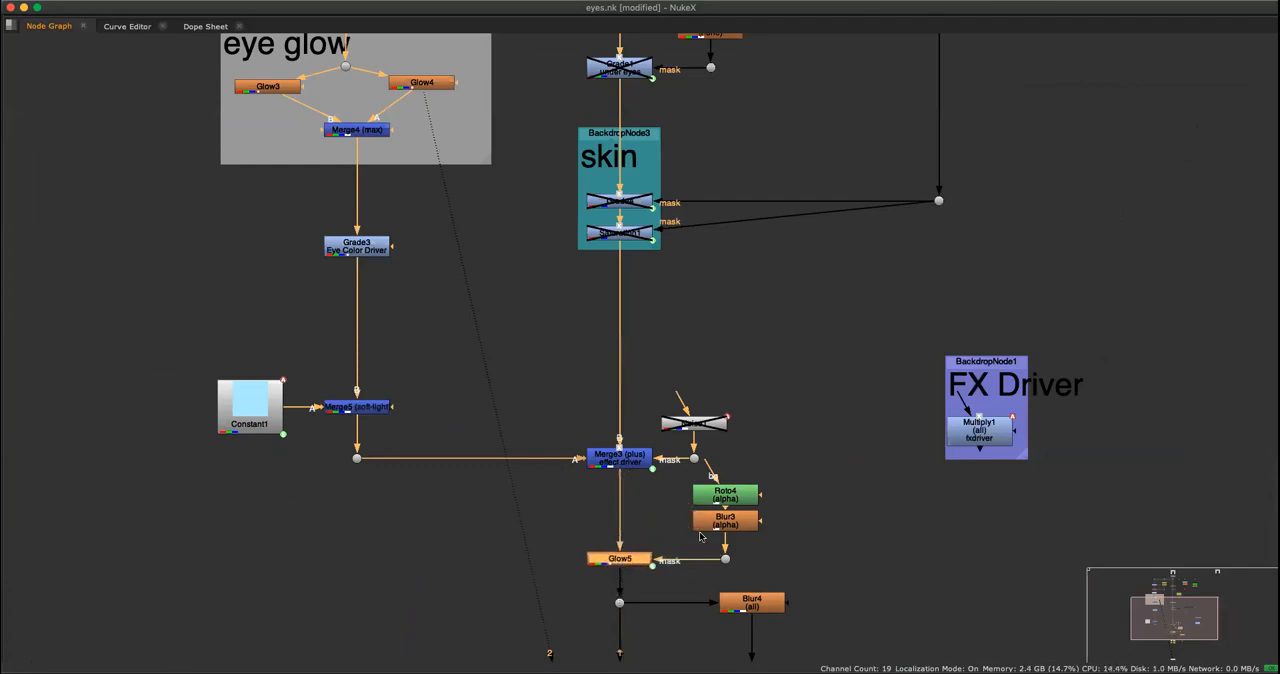
# Try a lower mix on Glow5 and restore the mix to 1.
pyautogui.click(770, 562)
pyautogui.moveTo(810, 556); pyautogui.dragTo(676, 472)
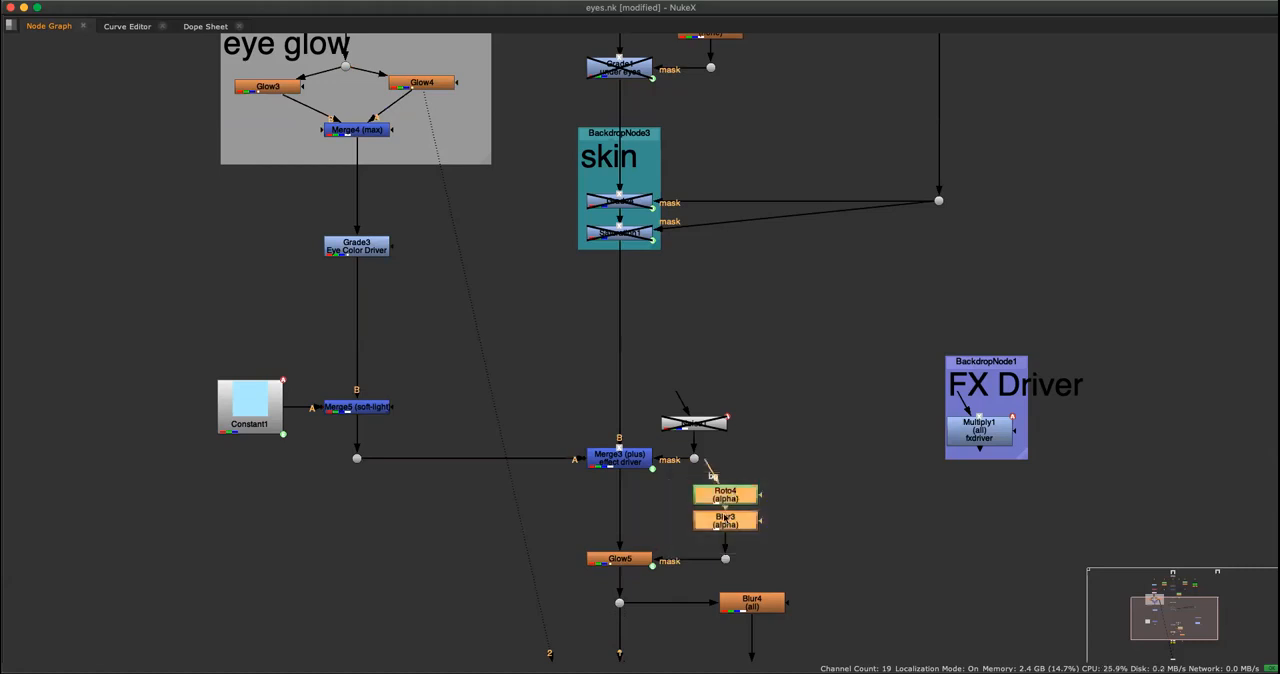
pyautogui.click(642, 562)
pyautogui.press('space')
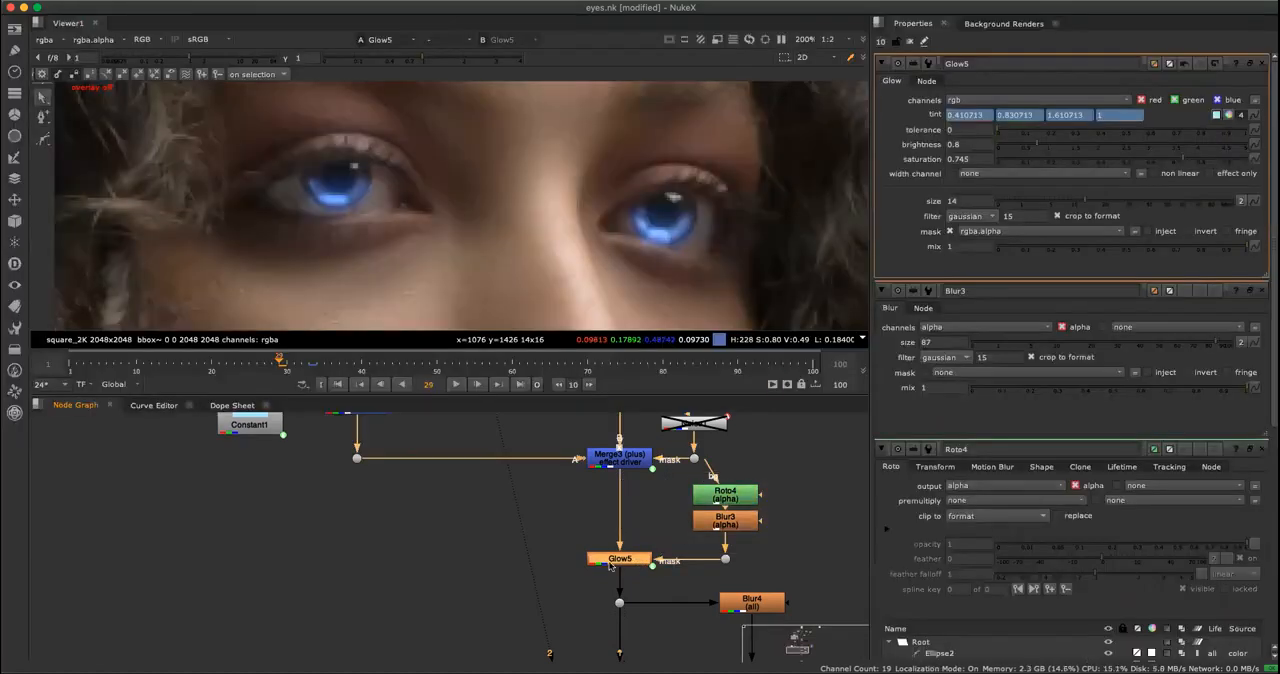
pyautogui.moveTo(1228, 248); pyautogui.dragTo(1098, 256)
pyautogui.moveTo(1175, 262); pyautogui.dragTo(1255, 255)
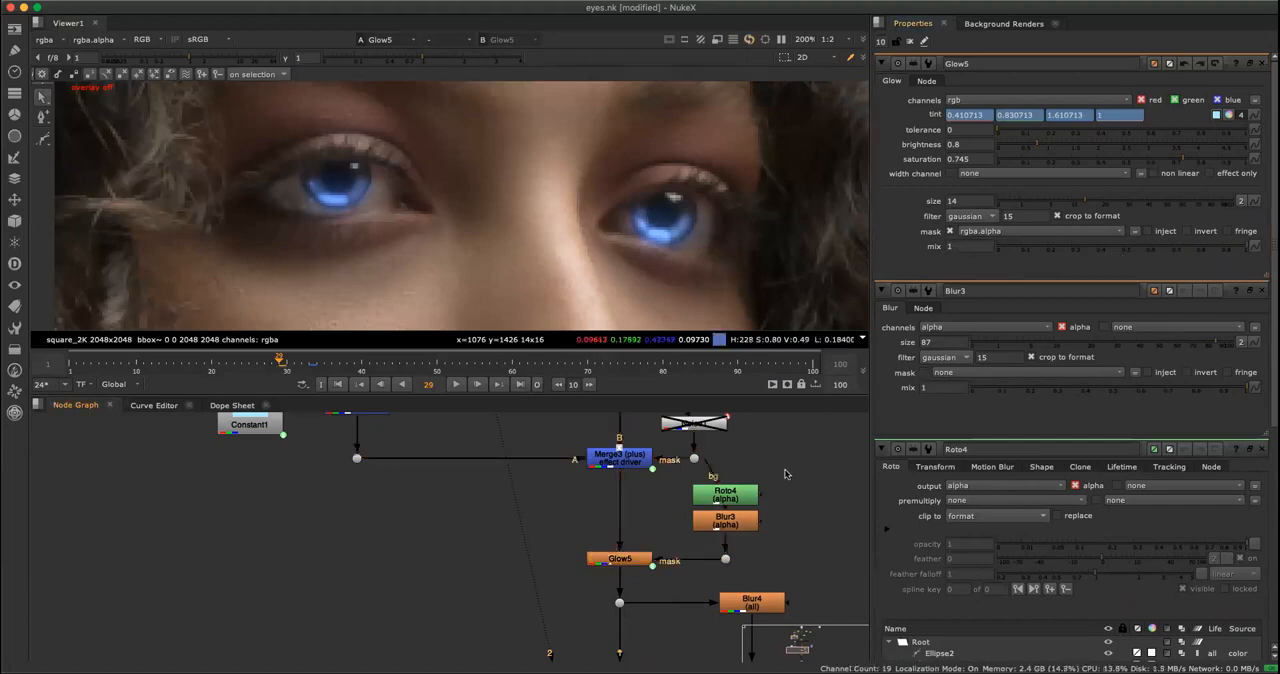
# Review the rearranged node order and the glowing eyes on the whole portrait.
pyautogui.press('space')
pyautogui.scroll(-3, 797, 384)
pyautogui.moveTo(780, 376); pyautogui.dragTo(808, 439, button='middle')
pyautogui.scroll(1, 773, 423)
pyautogui.press('space')
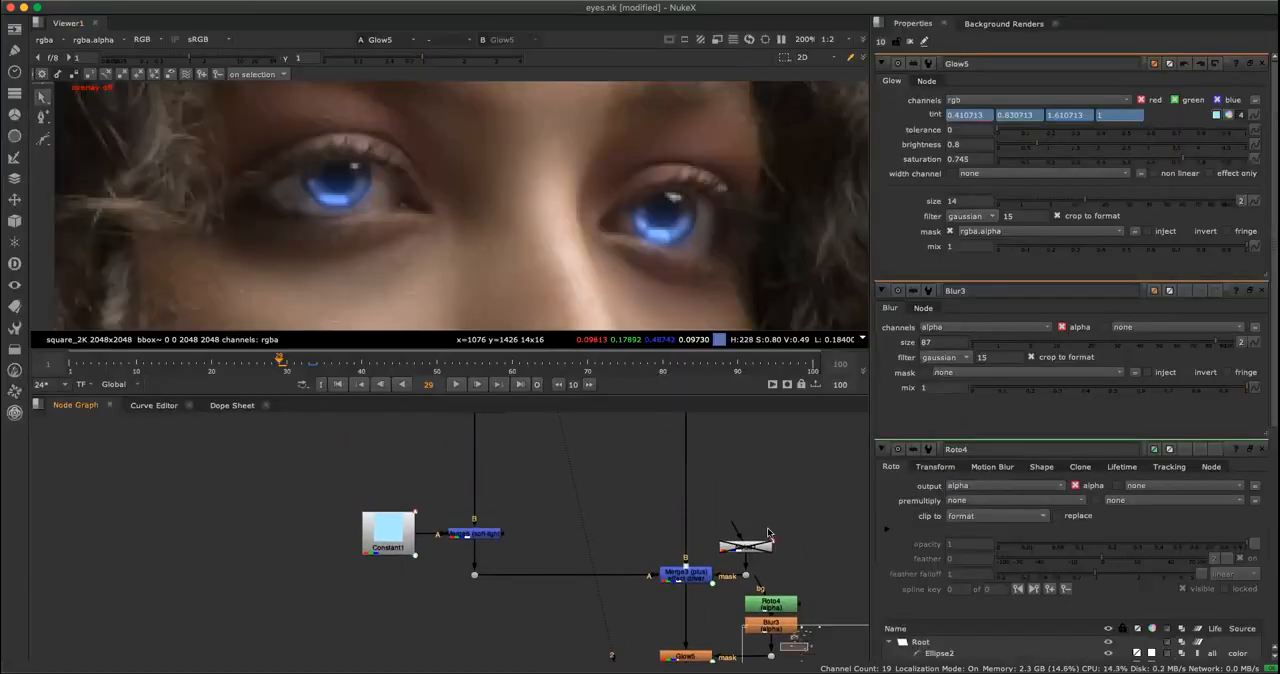
pyautogui.moveTo(781, 510); pyautogui.dragTo(711, 367, button='middle')
pyautogui.moveTo(771, 483); pyautogui.dragTo(738, 600, button='middle')
pyautogui.press('f')
pyautogui.scroll(3, 508, 225)
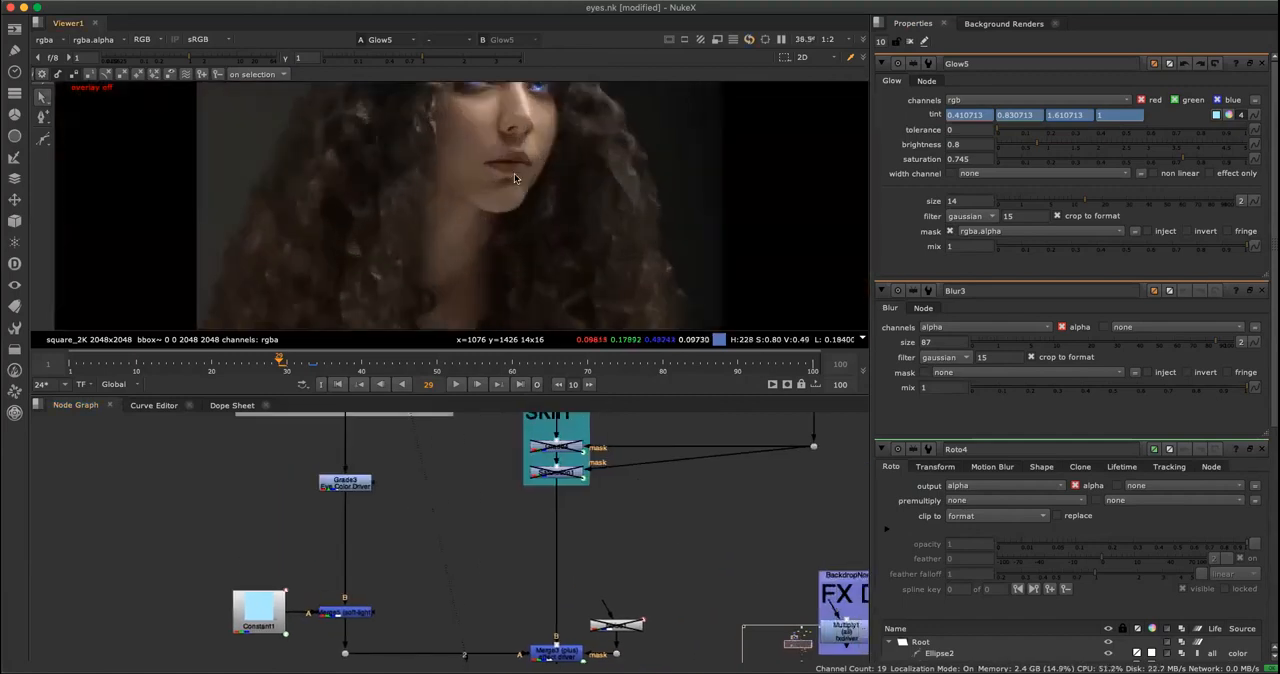
pyautogui.moveTo(514, 173); pyautogui.dragTo(522, 303, button='middle')
pyautogui.scroll(3, 500, 212)
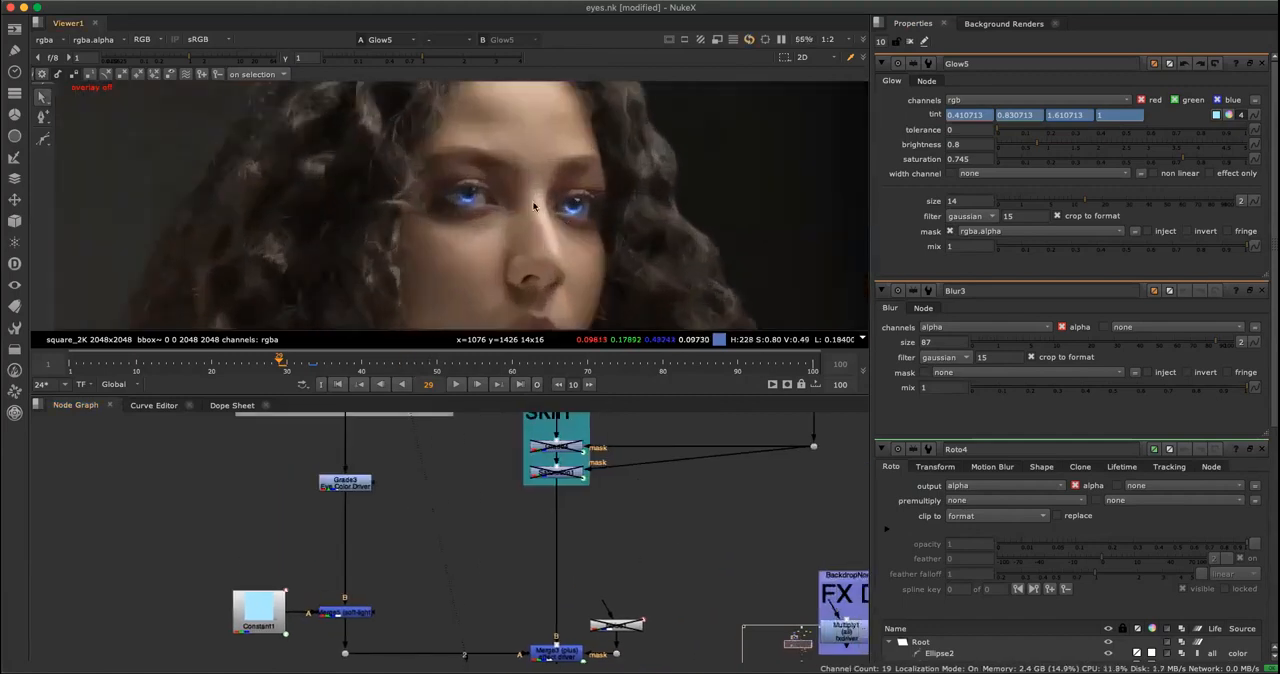
# Inspect the portrait around the glowing eyes and check the effect at frame 63.
pyautogui.moveTo(675, 508); pyautogui.dragTo(659, 574, button='middle')
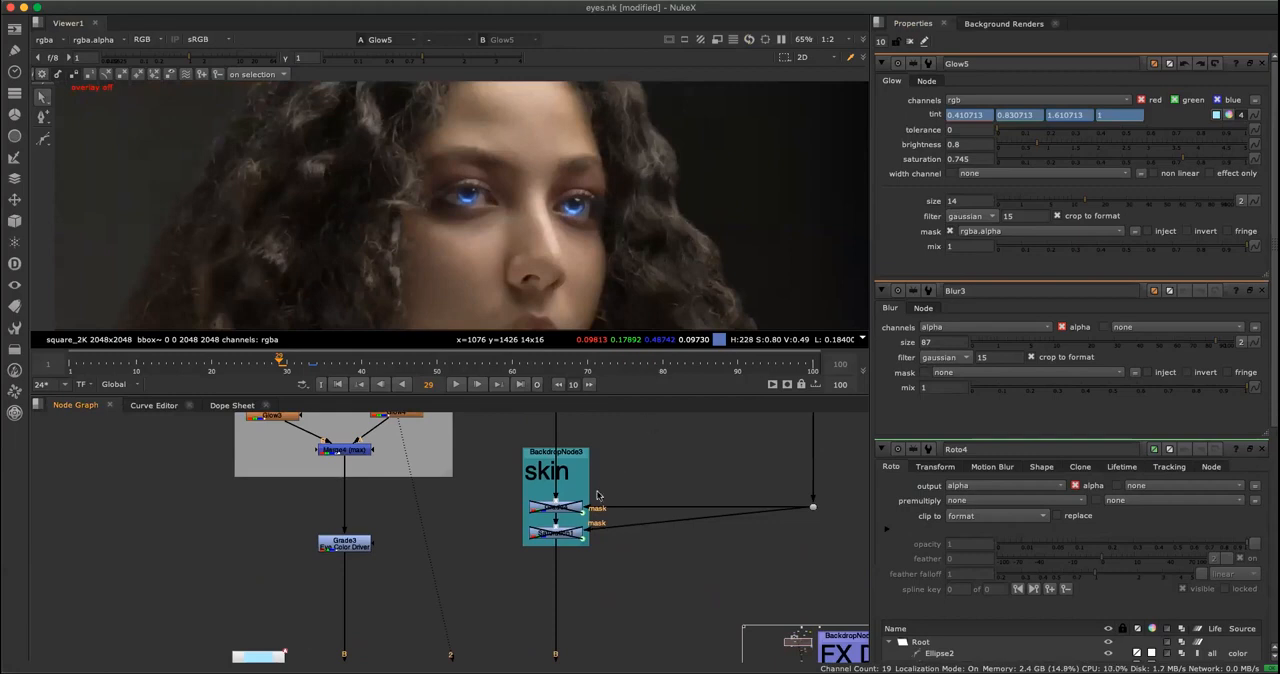
pyautogui.moveTo(638, 438); pyautogui.dragTo(618, 510, button='middle')
pyautogui.scroll(-4, 626, 504)
pyautogui.scroll(4, 630, 496)
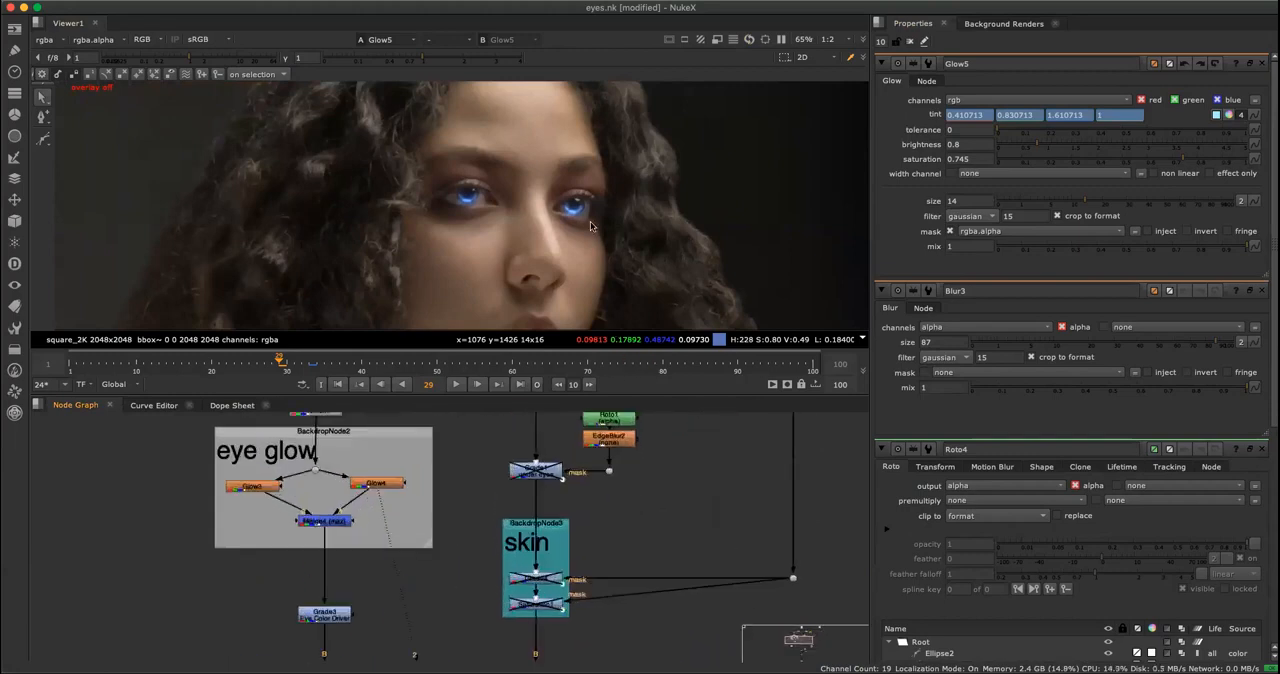
pyautogui.scroll(-6, 590, 226)
pyautogui.scroll(7, 556, 215)
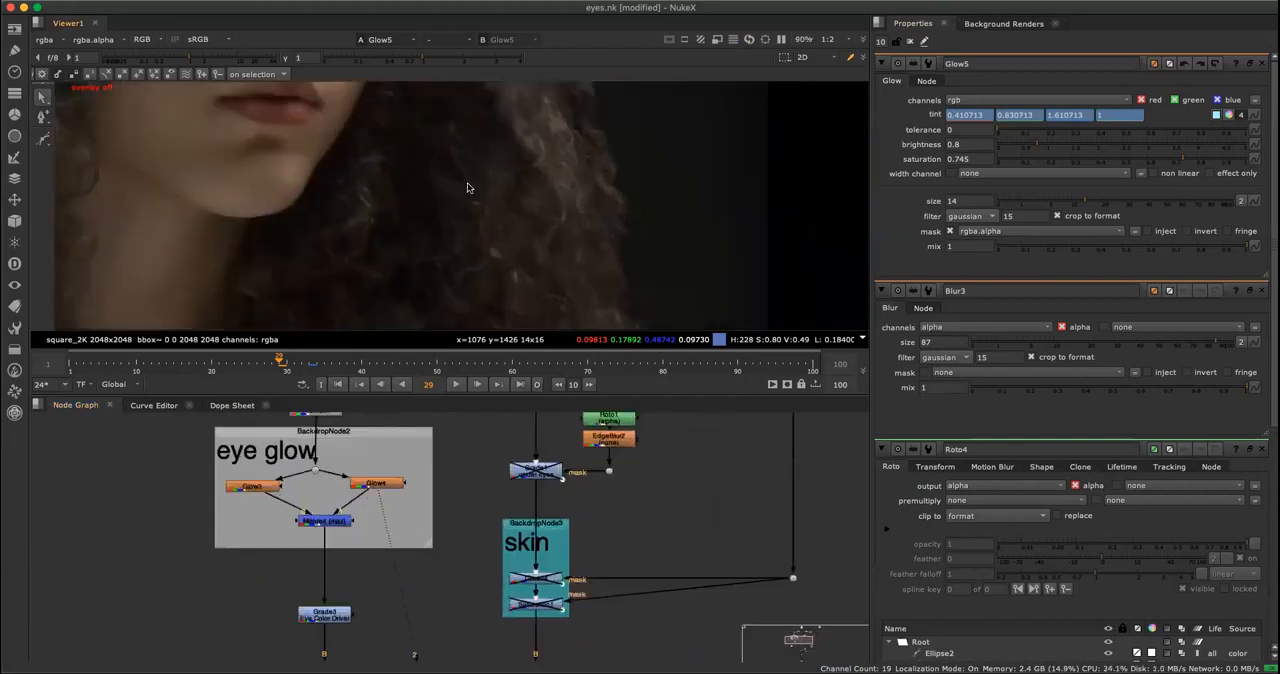
pyautogui.scroll(-2, 624, 160)
pyautogui.moveTo(624, 160); pyautogui.dragTo(660, 256, button='middle')
pyautogui.moveTo(518, 363)
pyautogui.mouseDown()
pyautogui.moveTo(577, 370)
pyautogui.moveTo(162, 366)
pyautogui.moveTo(576, 366)
pyautogui.moveTo(535, 364)
pyautogui.mouseUp()
pyautogui.scroll(-1, 601, 245)
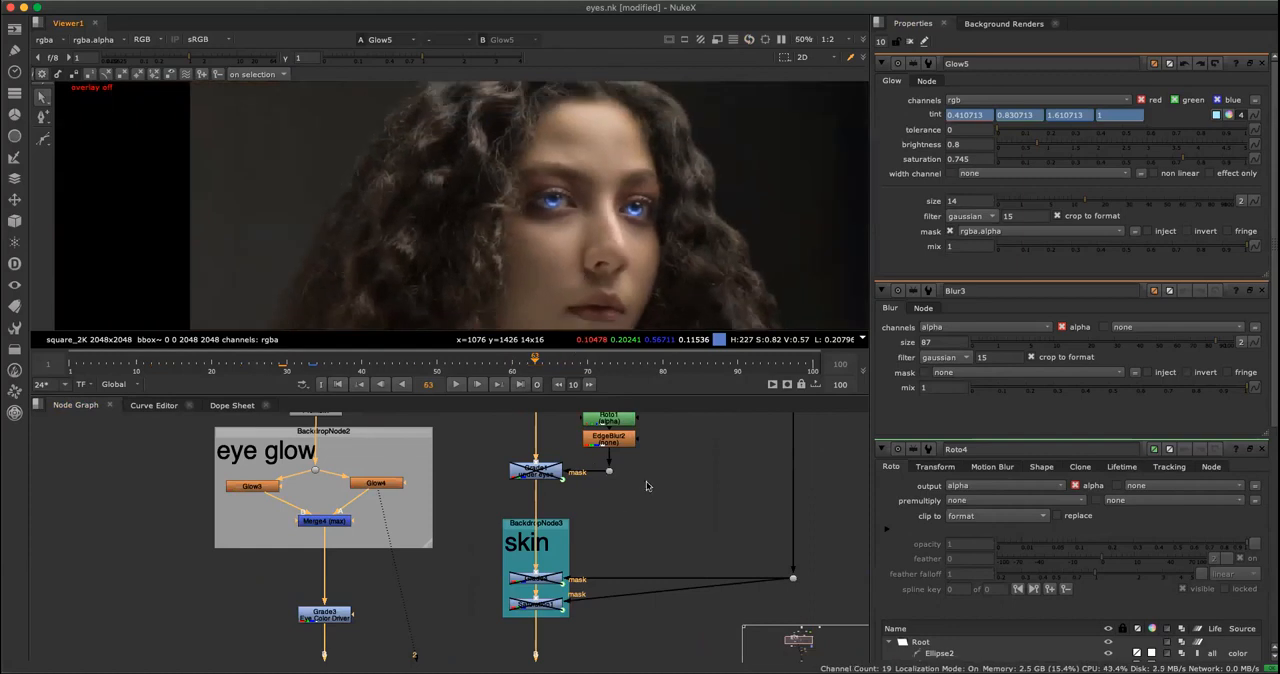
# Re-enable the Exposure2 node on the main branch and open its properties.
pyautogui.scroll(-5, 647, 582)
pyautogui.scroll(8, 647, 582)
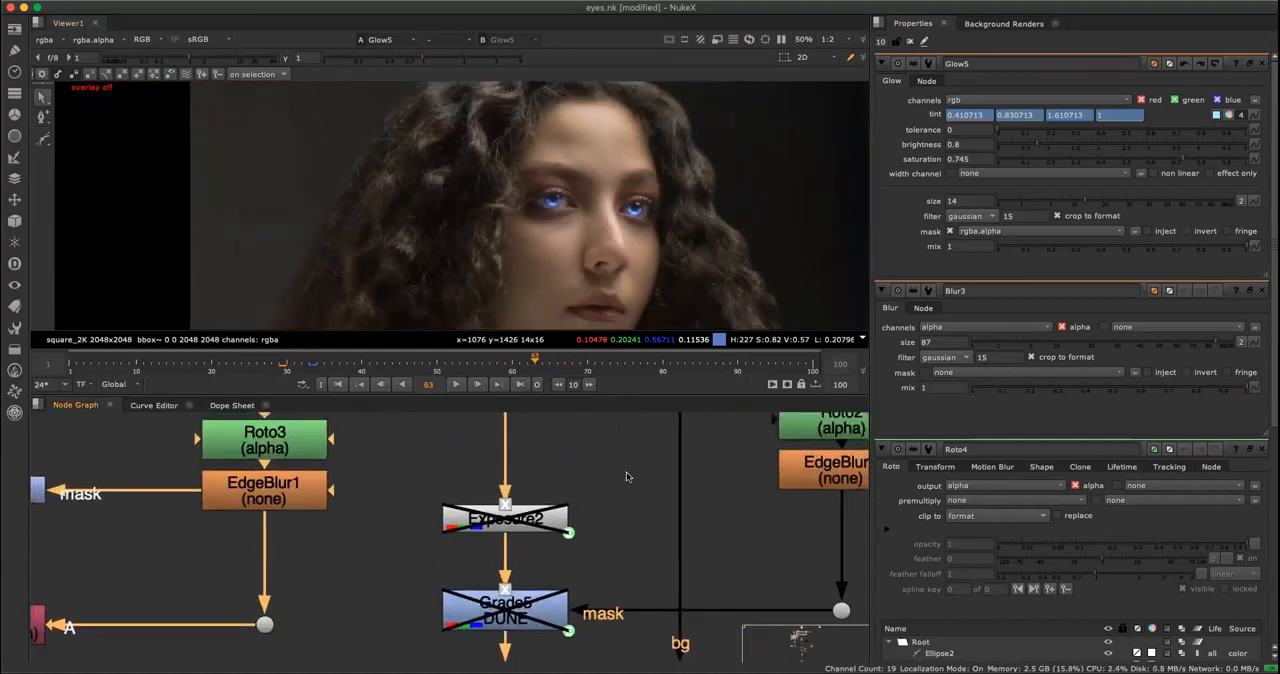
pyautogui.click(565, 516)
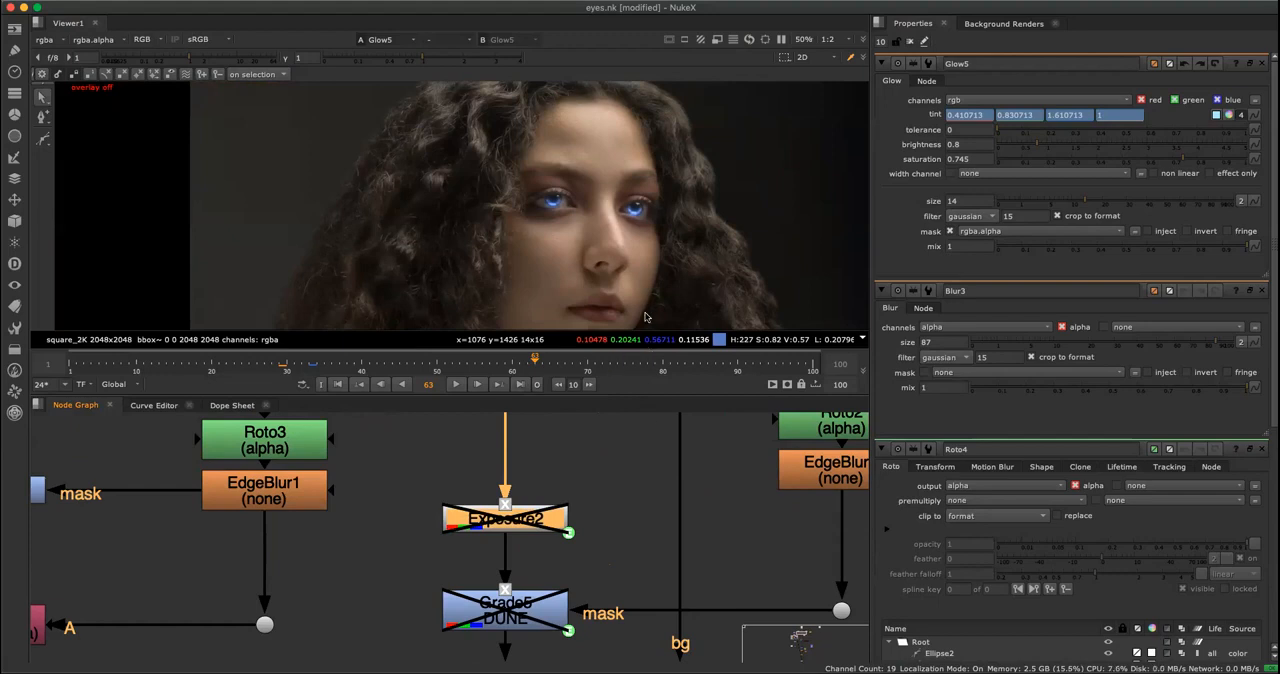
pyautogui.scroll(1, 637, 235)
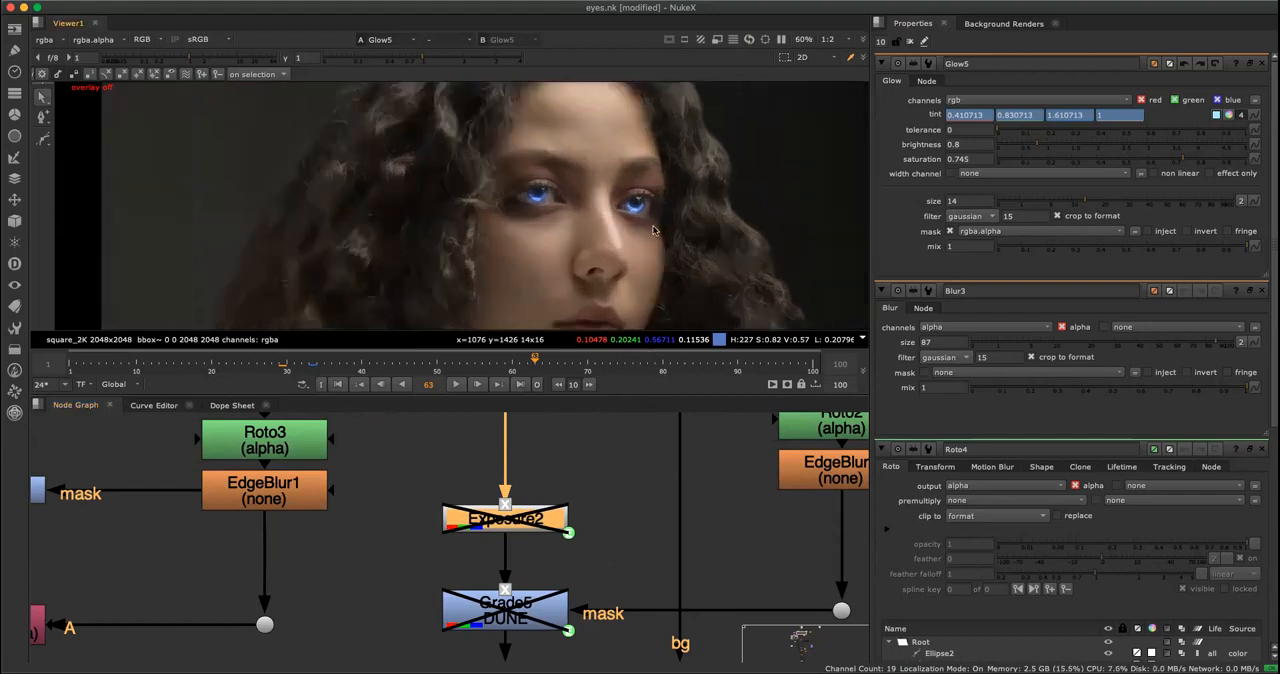
pyautogui.click(617, 469)
pyautogui.scroll(-2, 598, 466)
pyautogui.moveTo(599, 466); pyautogui.dragTo(571, 496, button='middle')
pyautogui.scroll(-3, 571, 496)
pyautogui.moveTo(548, 537); pyautogui.dragTo(553, 466, button='middle')
pyautogui.scroll(2, 571, 471)
pyautogui.click(540, 550)
pyautogui.press('d')
pyautogui.doubleClick(540, 542)
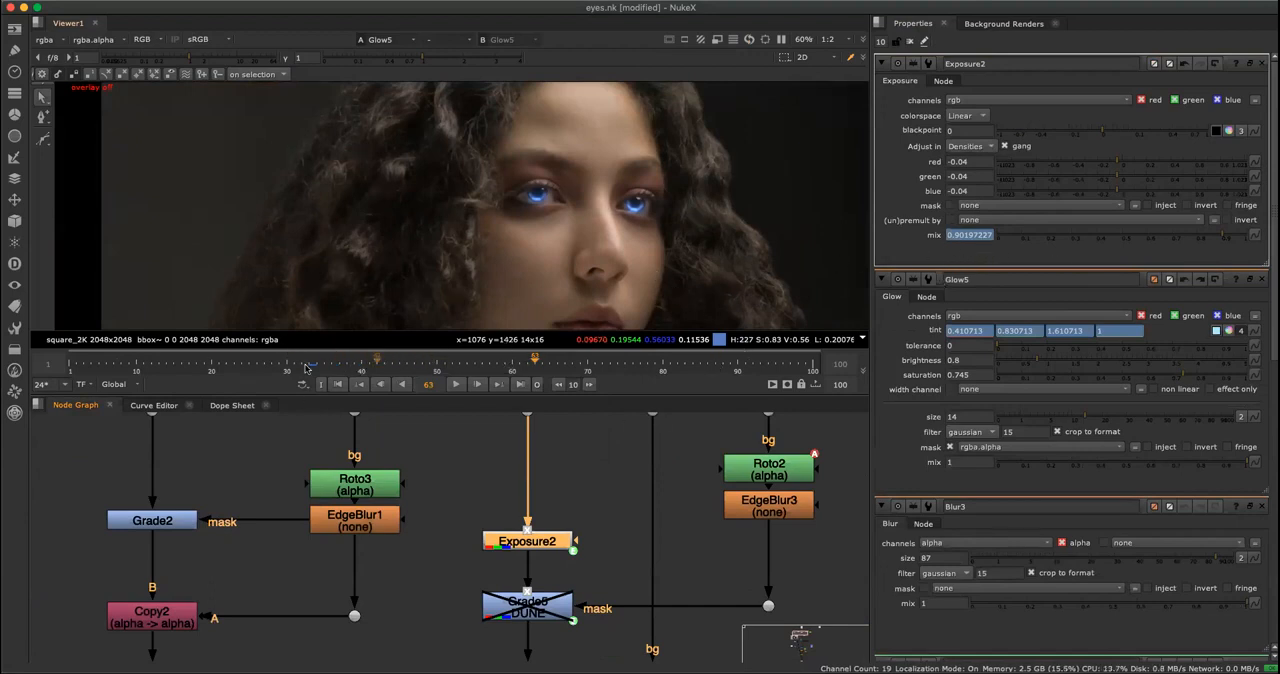
# Examine the animation curve of Exposure2's mix and scrub the timeline back to its start.
pyautogui.click(170, 406)
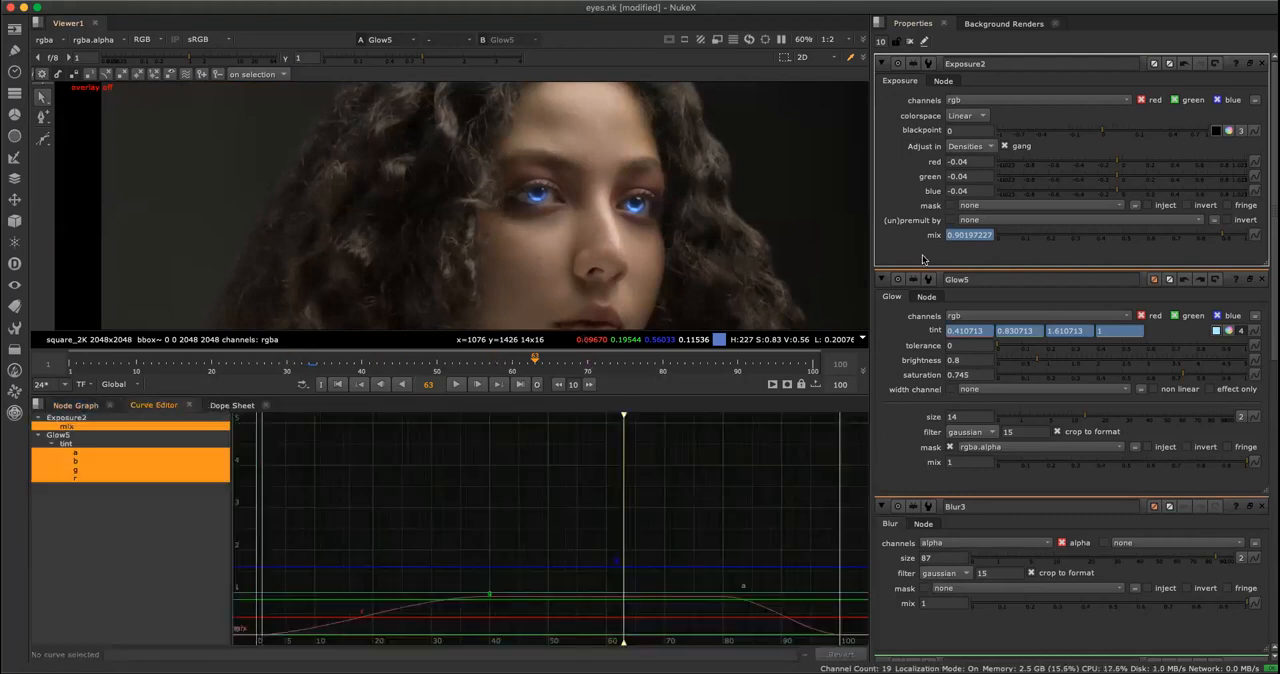
pyautogui.click(80, 408)
pyautogui.moveTo(380, 359); pyautogui.dragTo(54, 406)
# Re-enable the Grade5 DUNE node below Exposure2 and scrub the timeline to frame 41.
pyautogui.click(606, 486)
pyautogui.scroll(-3, 602, 470)
pyautogui.scroll(-2, 619, 453)
pyautogui.moveTo(618, 484); pyautogui.dragTo(635, 458, button='middle')
pyautogui.scroll(4, 622, 531)
pyautogui.scroll(2, 637, 522)
pyautogui.scroll(2, 610, 536)
pyautogui.scroll(-2, 612, 532)
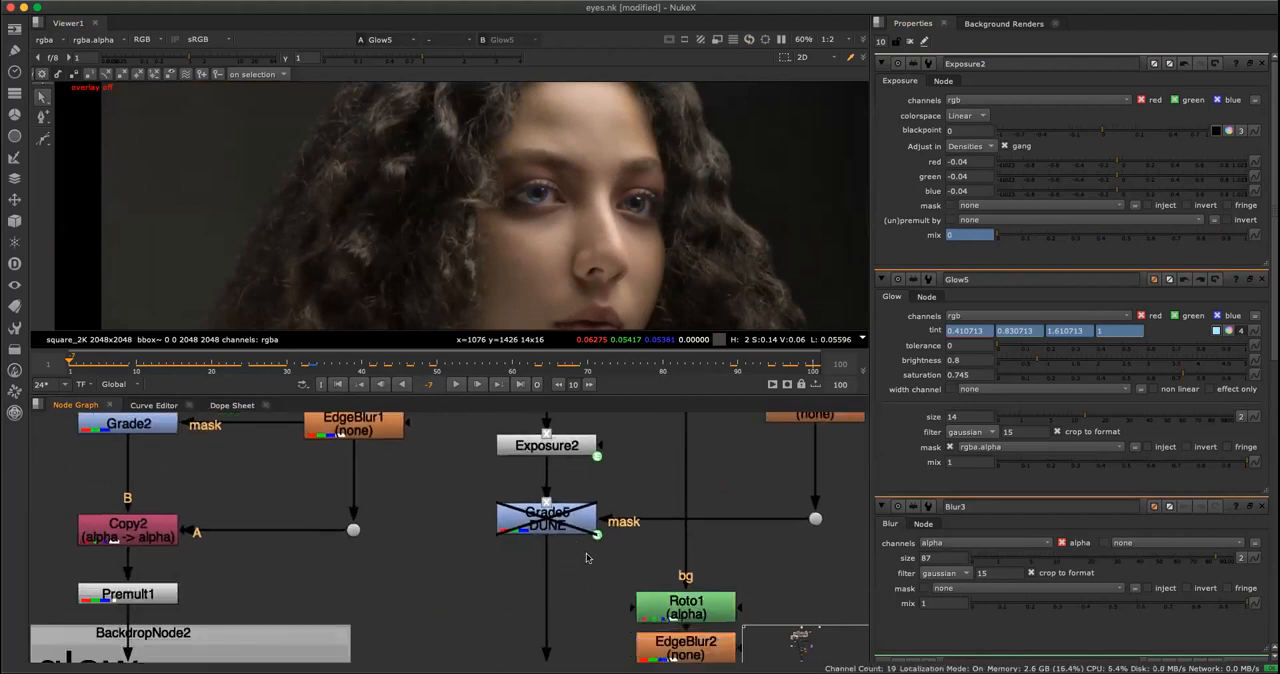
pyautogui.click(572, 516)
pyautogui.press('d')
pyautogui.moveTo(304, 369); pyautogui.dragTo(370, 367)
# Open Roto2's properties and turn on the viewer overlay to examine its shapes around both eyes.
pyautogui.scroll(6, 577, 198)
pyautogui.click(615, 512)
pyautogui.scroll(-3, 615, 512)
pyautogui.scroll(5, 620, 514)
pyautogui.click(638, 516)
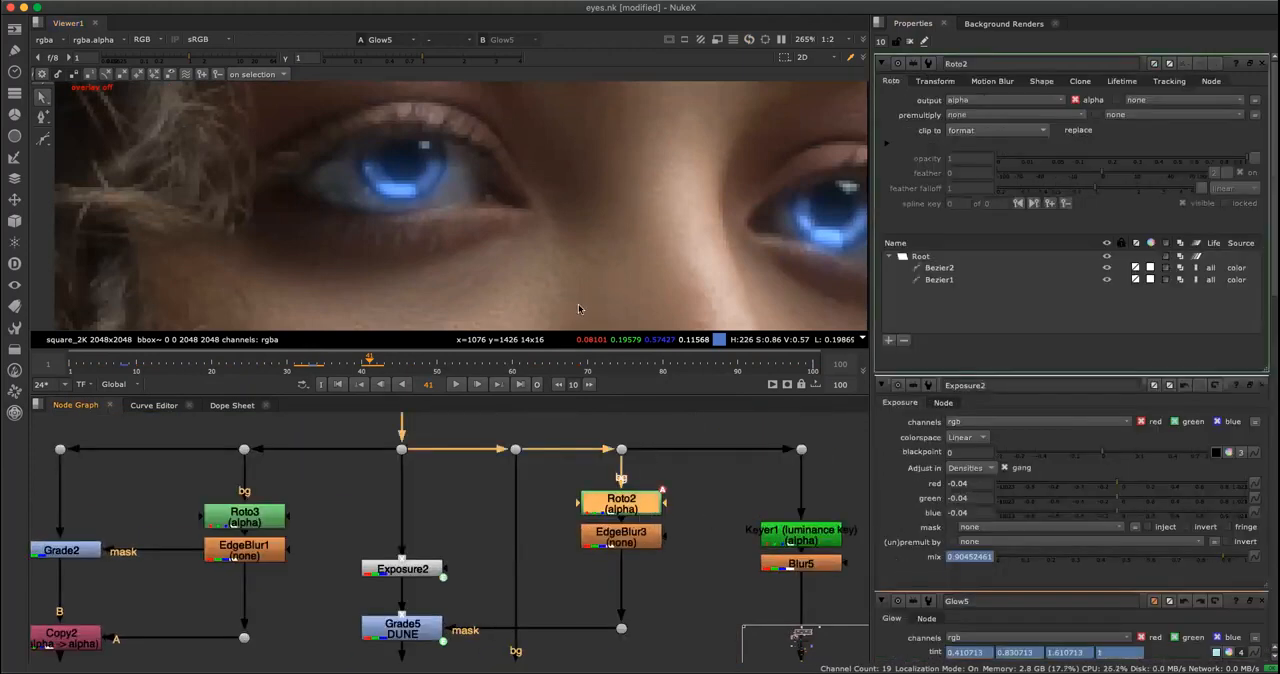
pyautogui.scroll(-2, 543, 449)
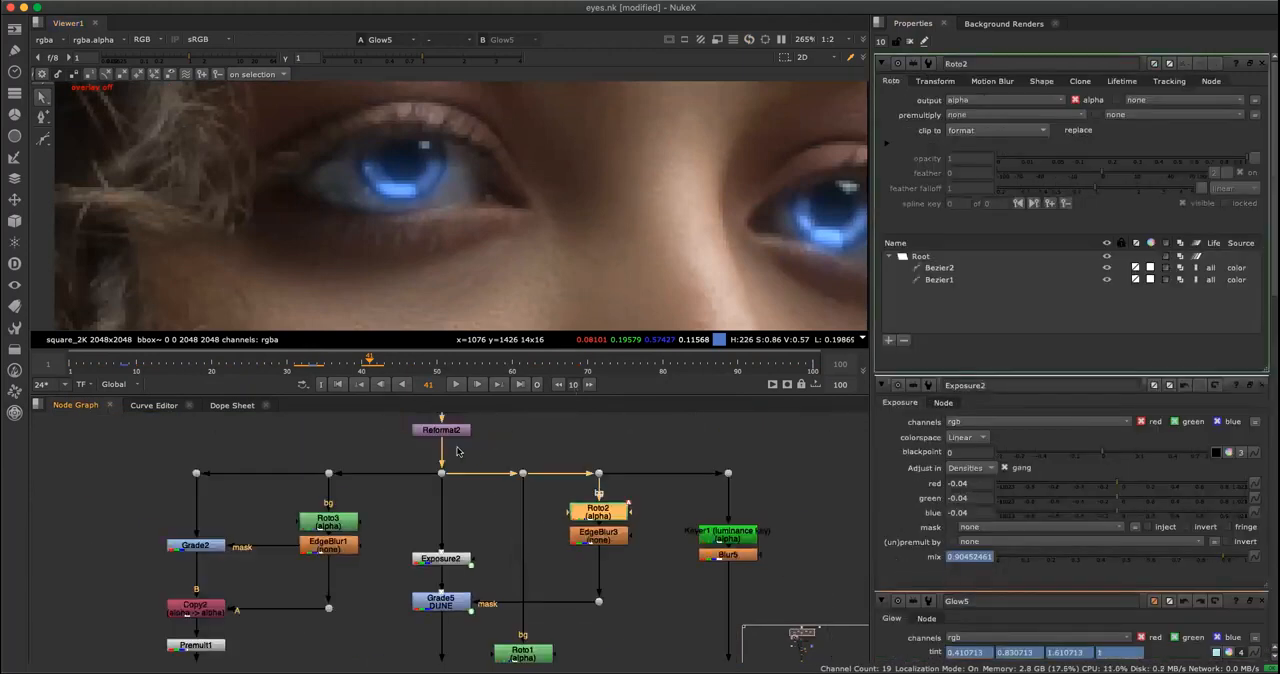
pyautogui.click(656, 517)
pyautogui.click(602, 517)
pyautogui.press('o')
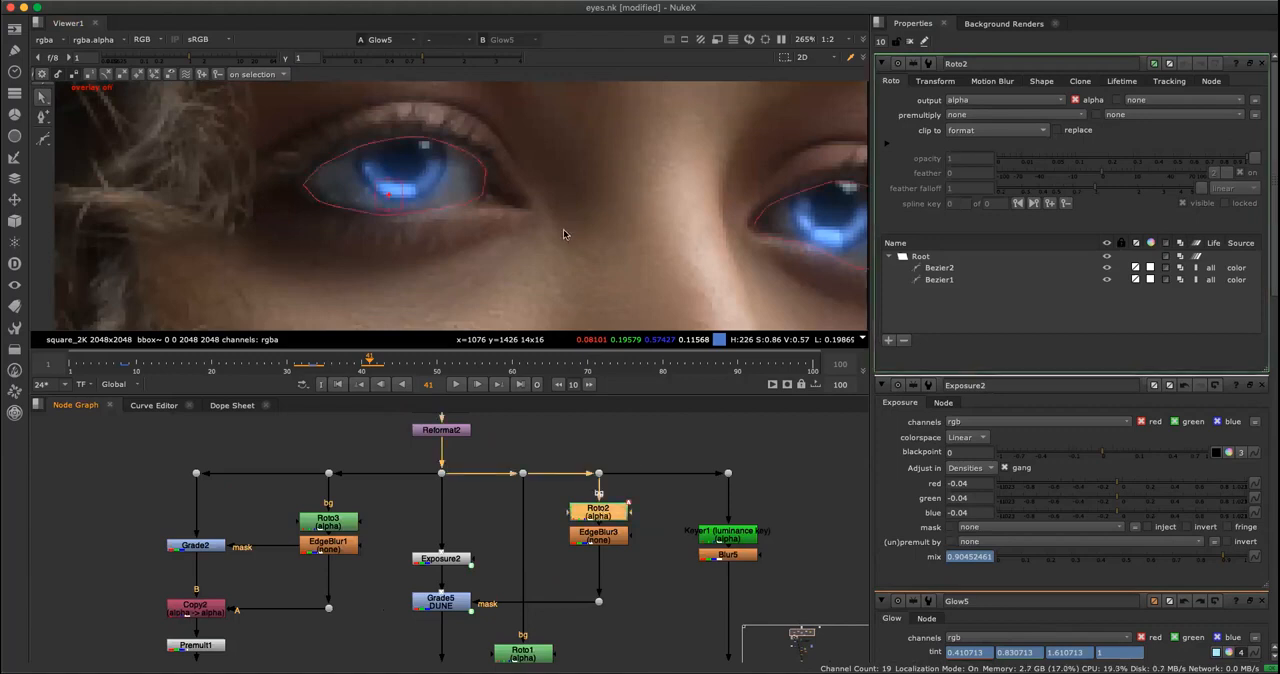
pyautogui.scroll(-3, 612, 255)
pyautogui.scroll(2, 687, 240)
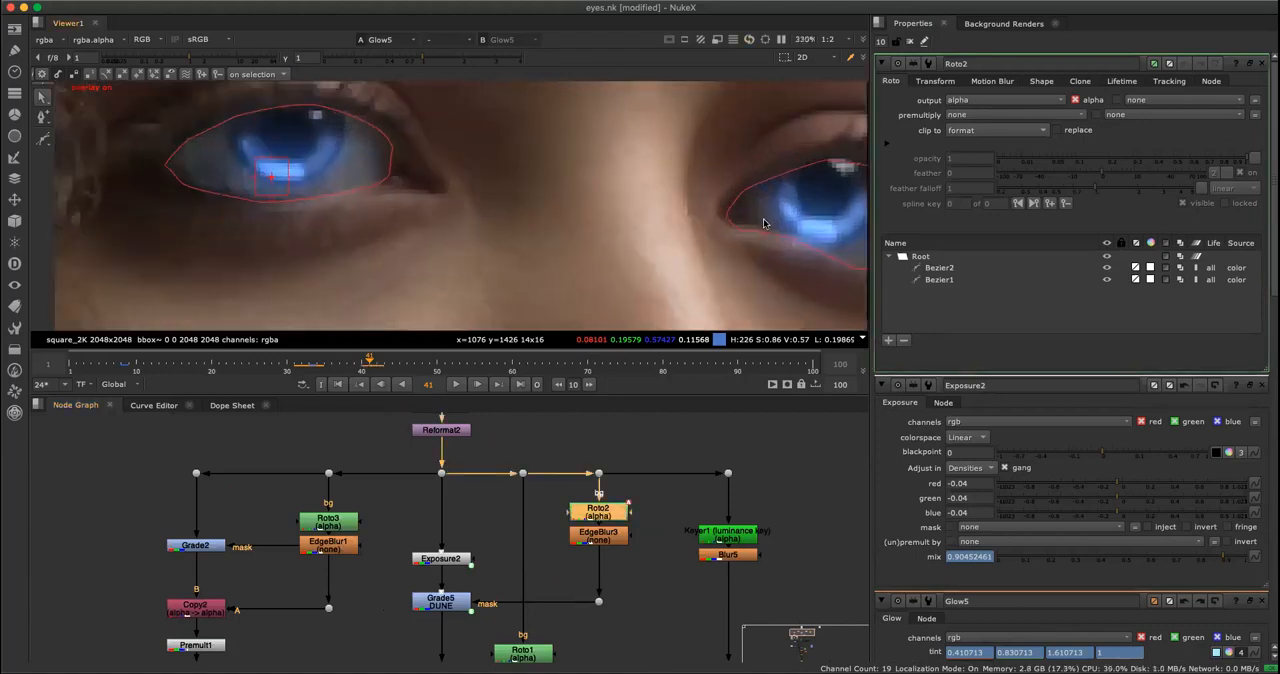
pyautogui.scroll(-3, 624, 319)
# Examine the alpha channel of Glow5, then of Roto2 and its softened version from EdgeBlur3.
pyautogui.press('a')
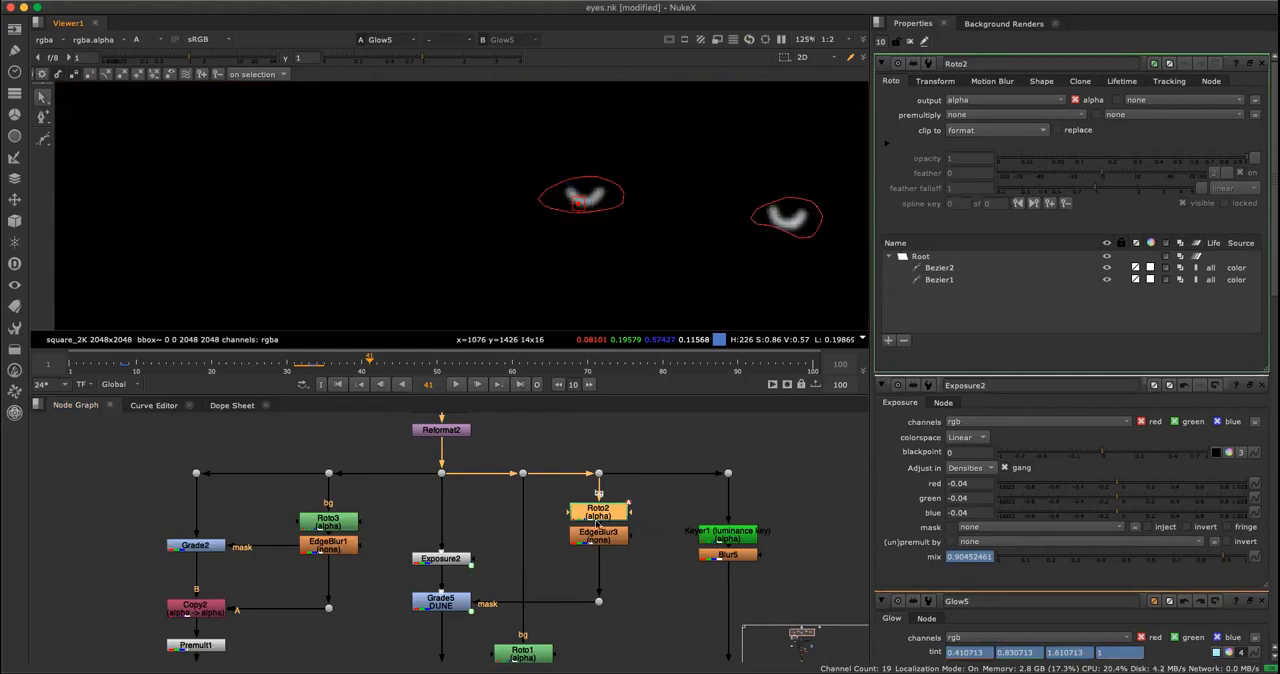
pyautogui.press('a')
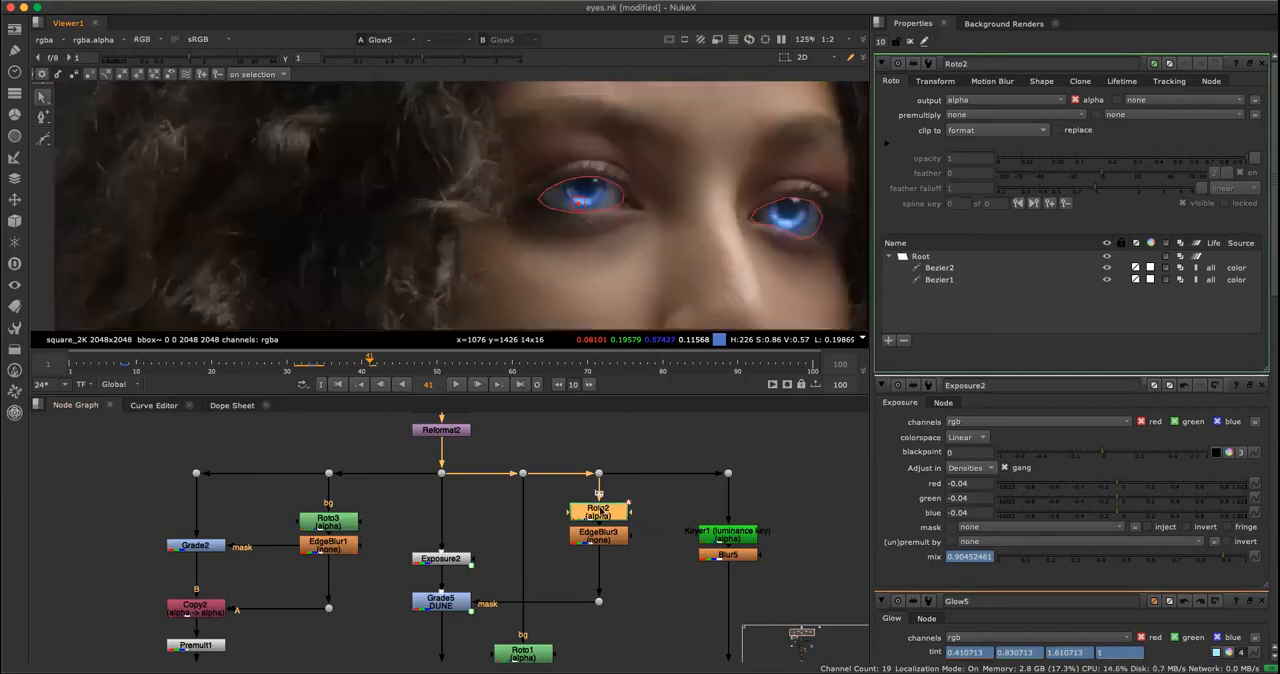
pyautogui.press('1')
pyautogui.press('a')
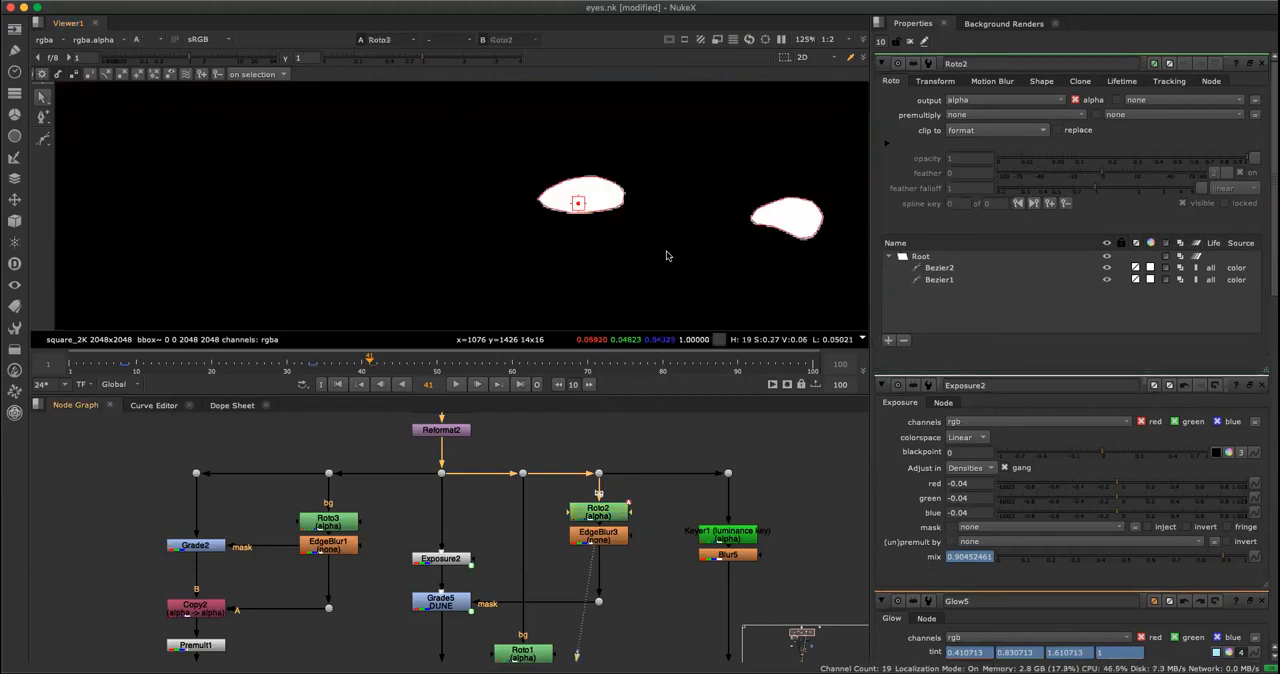
pyautogui.click(618, 537)
pyautogui.press('1')
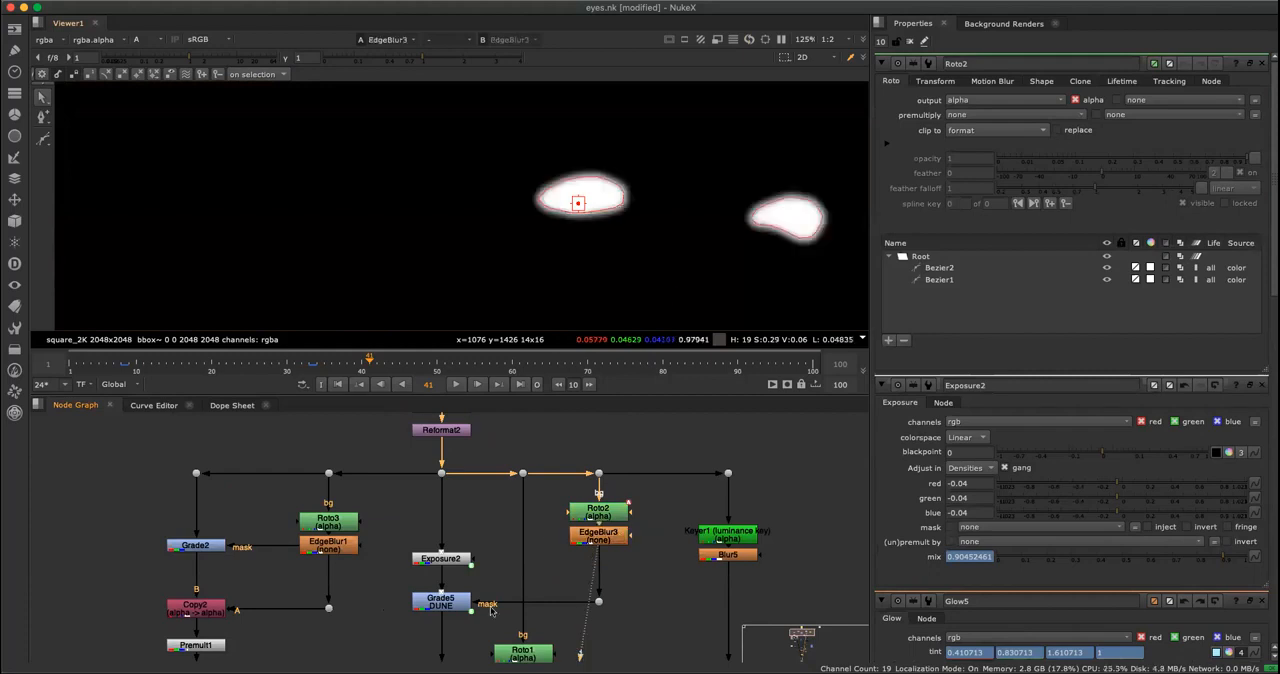
# View Grade5's output in colour, open its properties and examine its gain on the colour wheel.
pyautogui.click(445, 600)
pyautogui.press('1')
pyautogui.press('a')
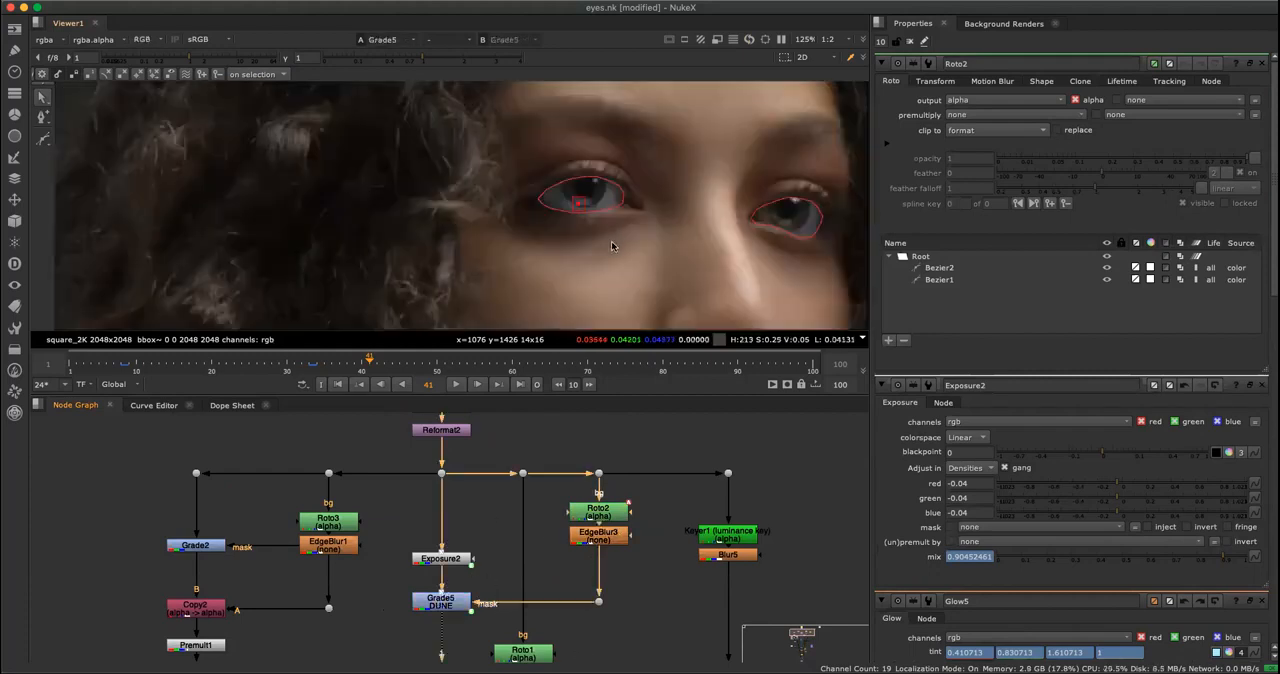
pyautogui.doubleClick(441, 601)
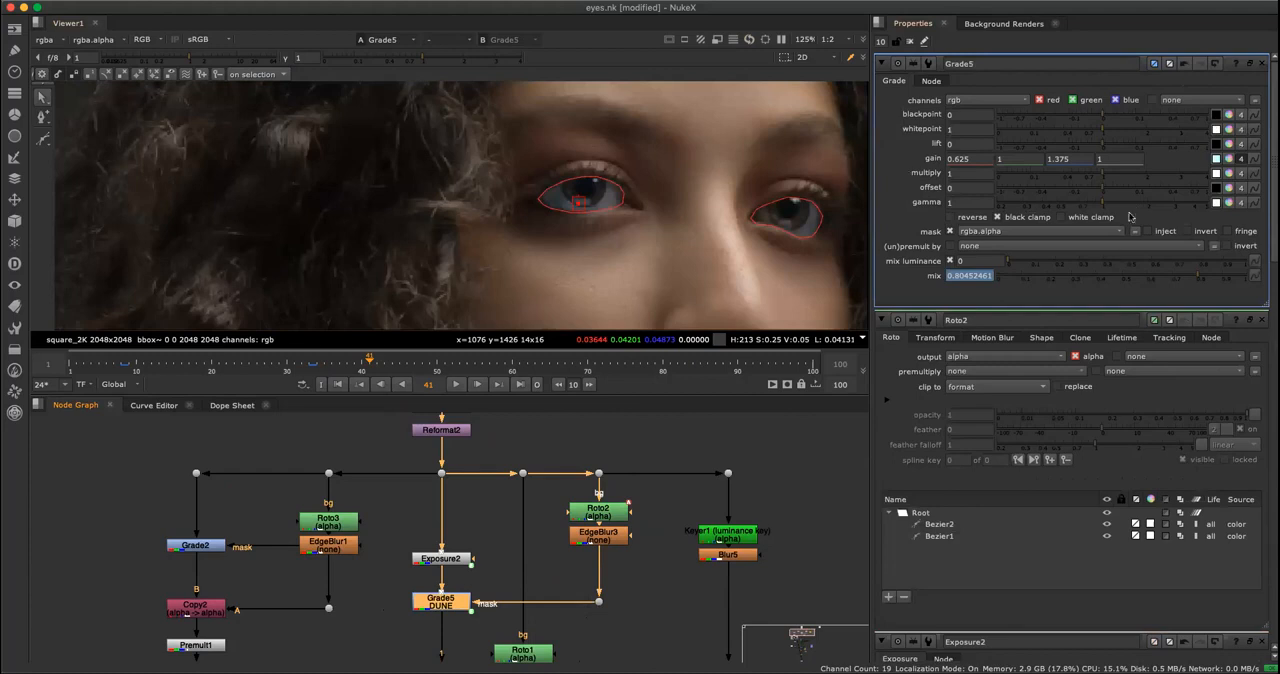
pyautogui.click(1229, 160)
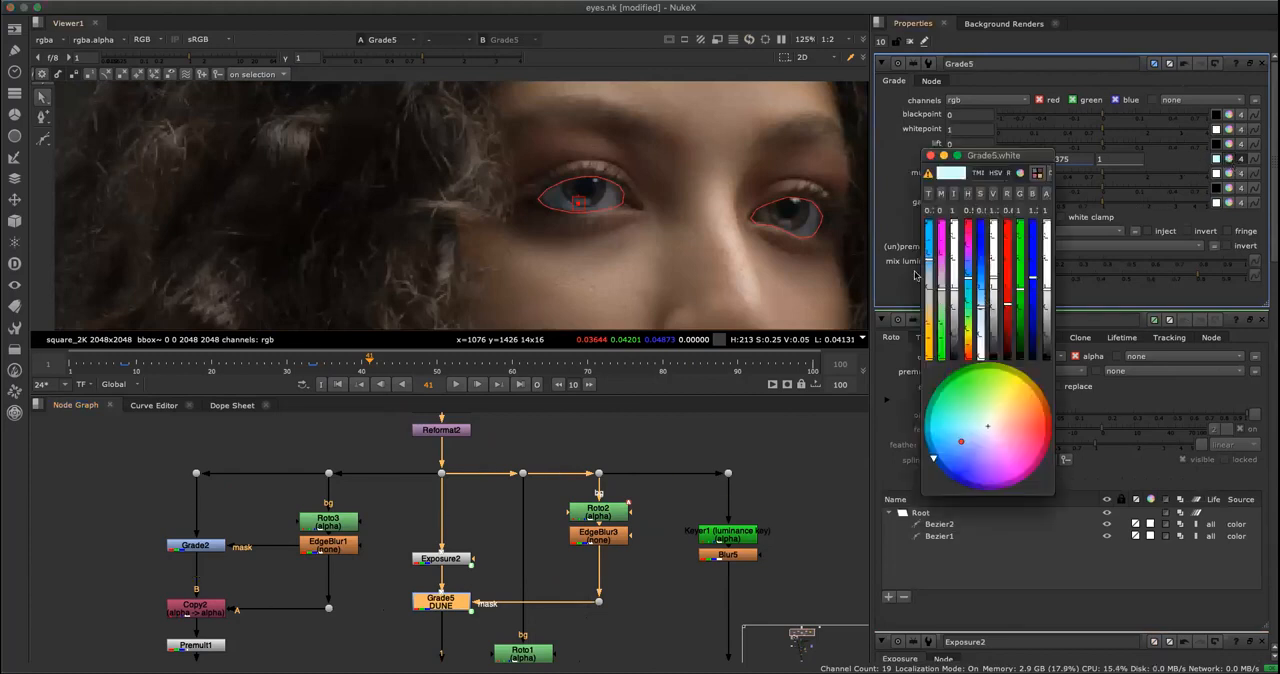
pyautogui.click(930, 156)
# Compare the close-up of the eye with Grade5 switched off and on.
pyautogui.scroll(4, 596, 255)
pyautogui.moveTo(599, 267); pyautogui.dragTo(571, 281, button='middle')
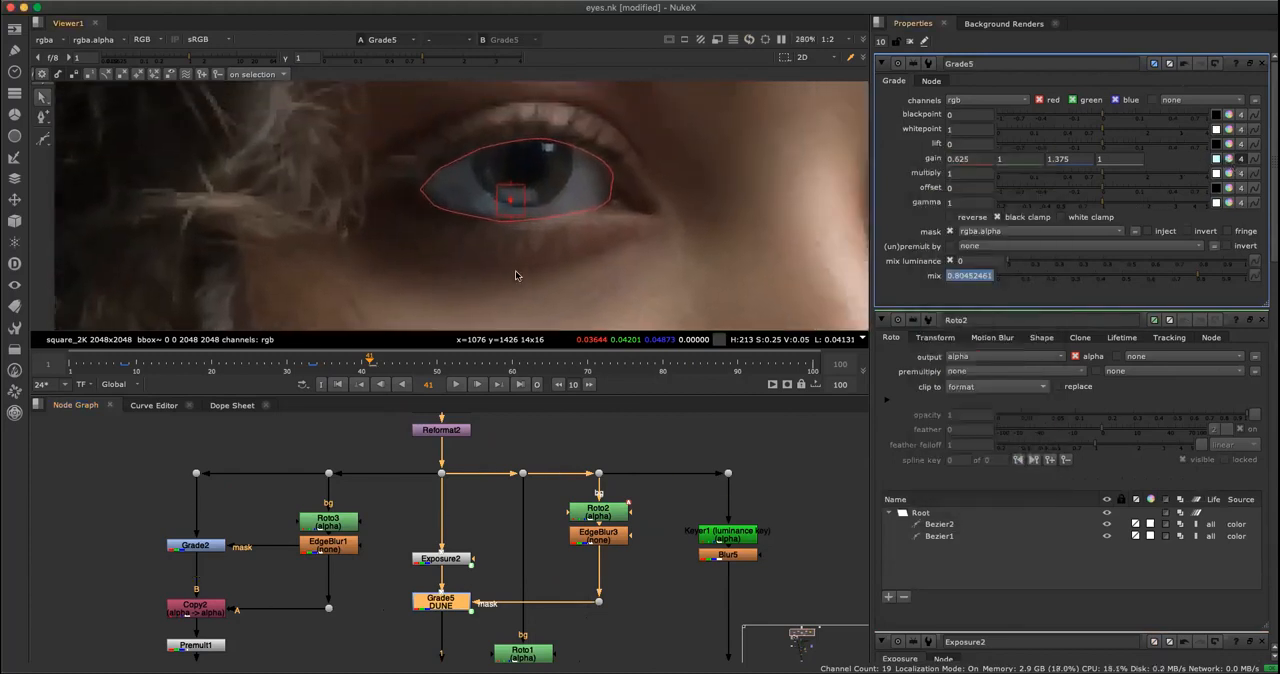
pyautogui.scroll(1, 520, 273)
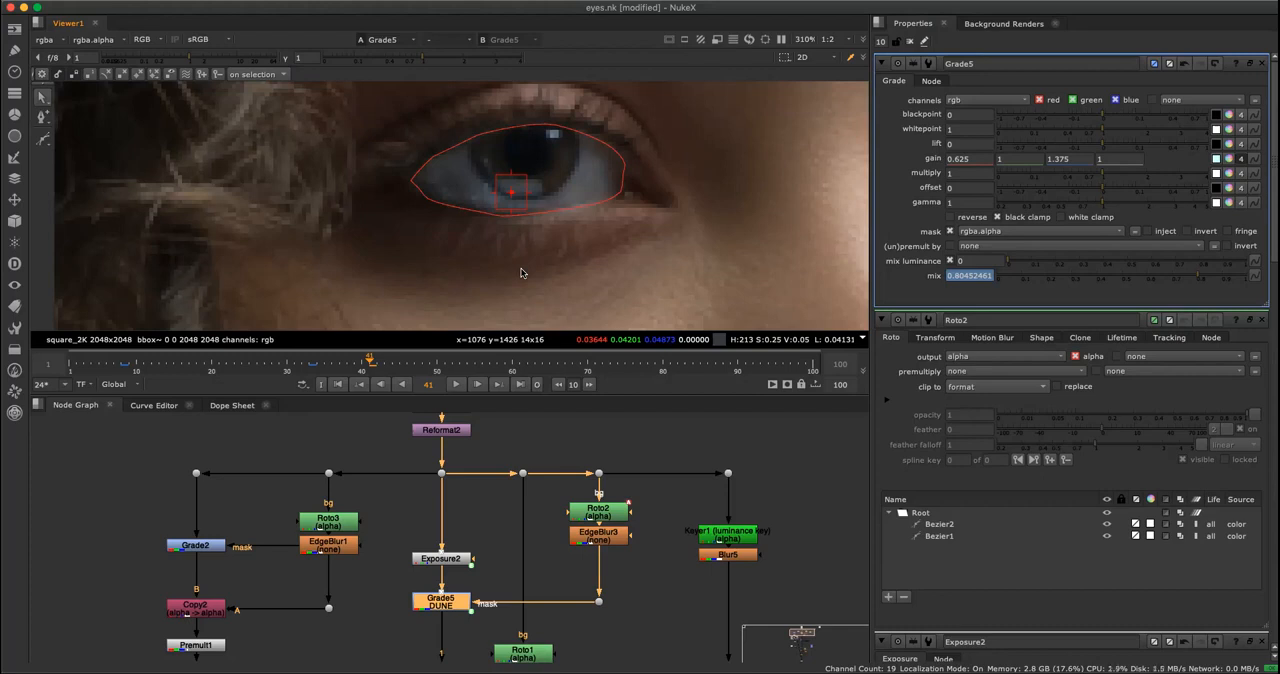
pyautogui.click(506, 529)
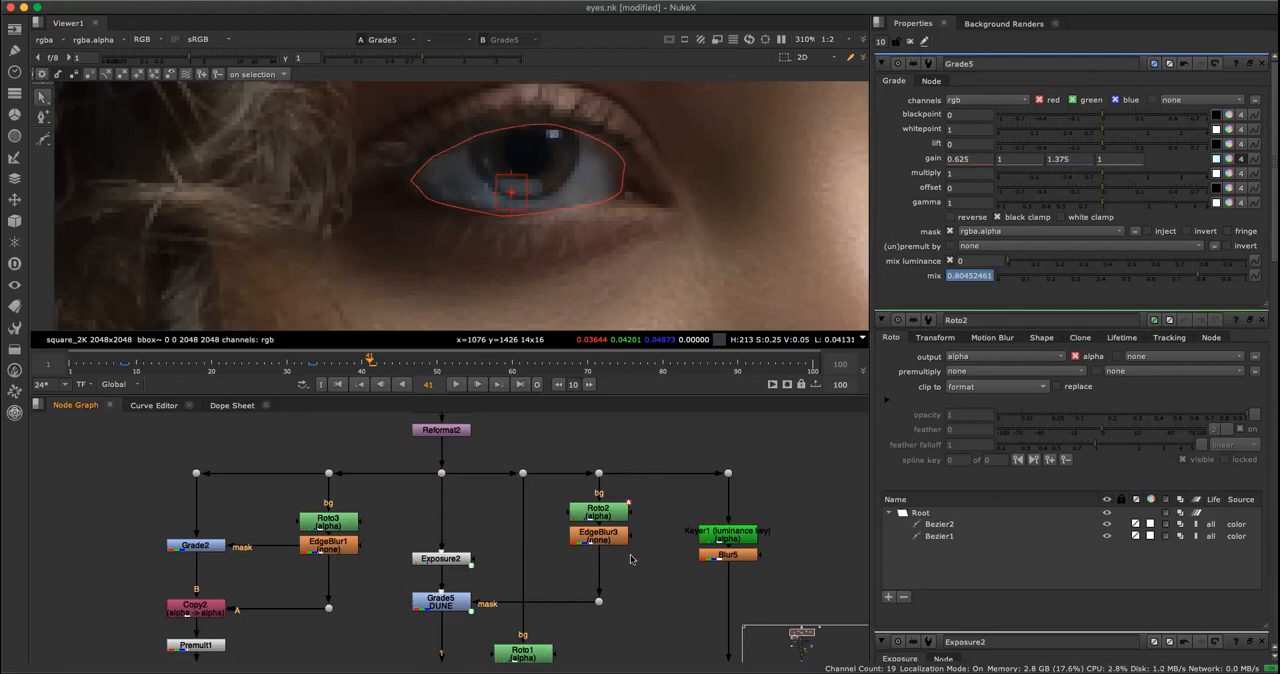
pyautogui.scroll(-3, 557, 581)
pyautogui.hscroll(-4, 557, 581)
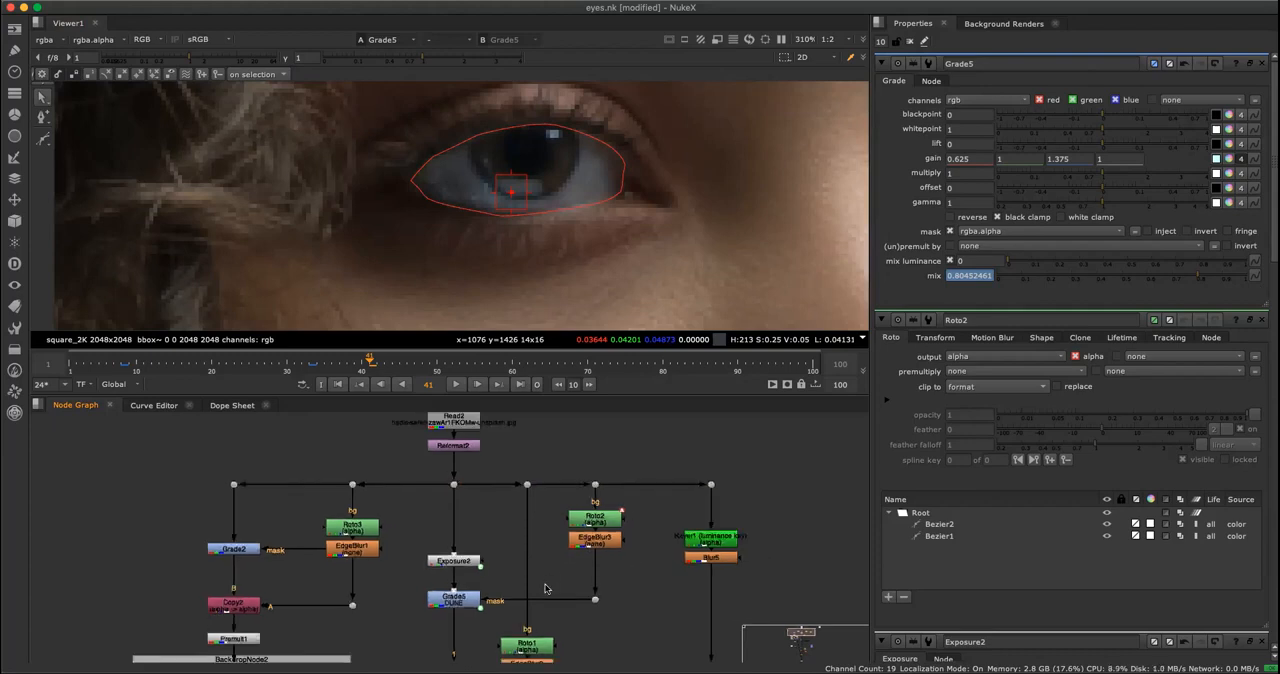
pyautogui.click(549, 547)
pyautogui.scroll(3, 530, 190)
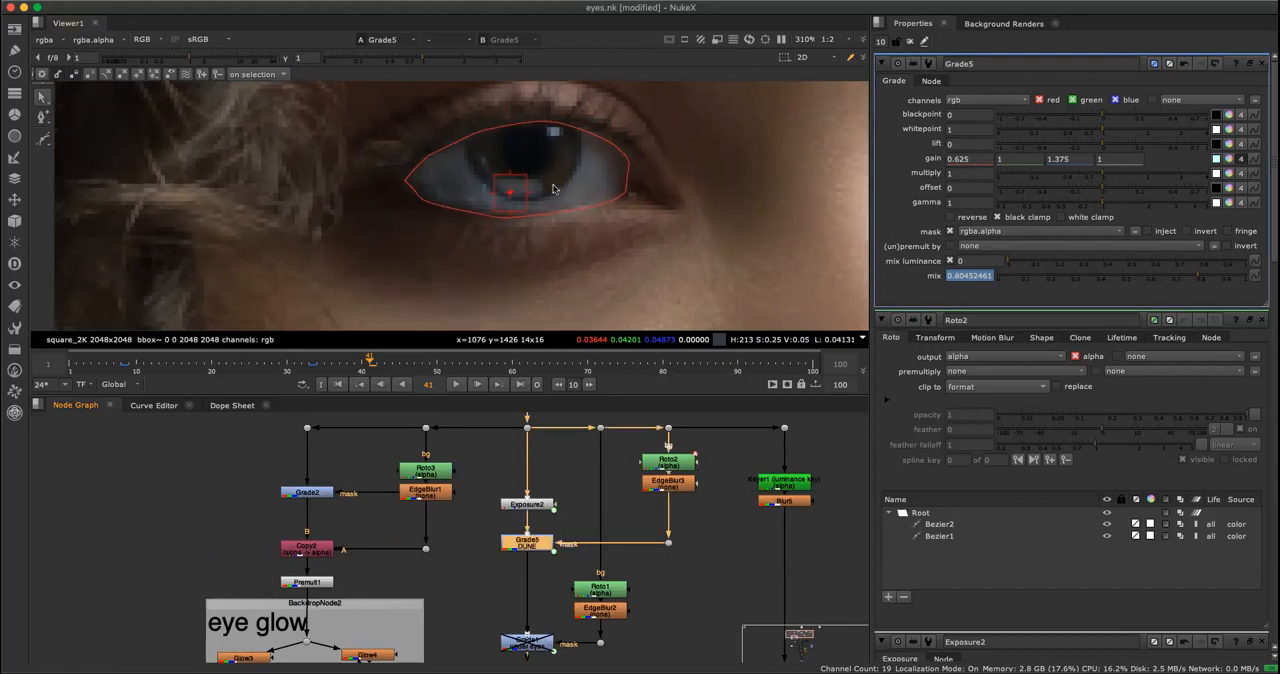
pyautogui.press('d')
pyautogui.press('d')
# Hide the viewer overlay, close all open node properties and frame both eyes.
pyautogui.scroll(-8, 619, 235)
pyautogui.scroll(-3, 640, 280)
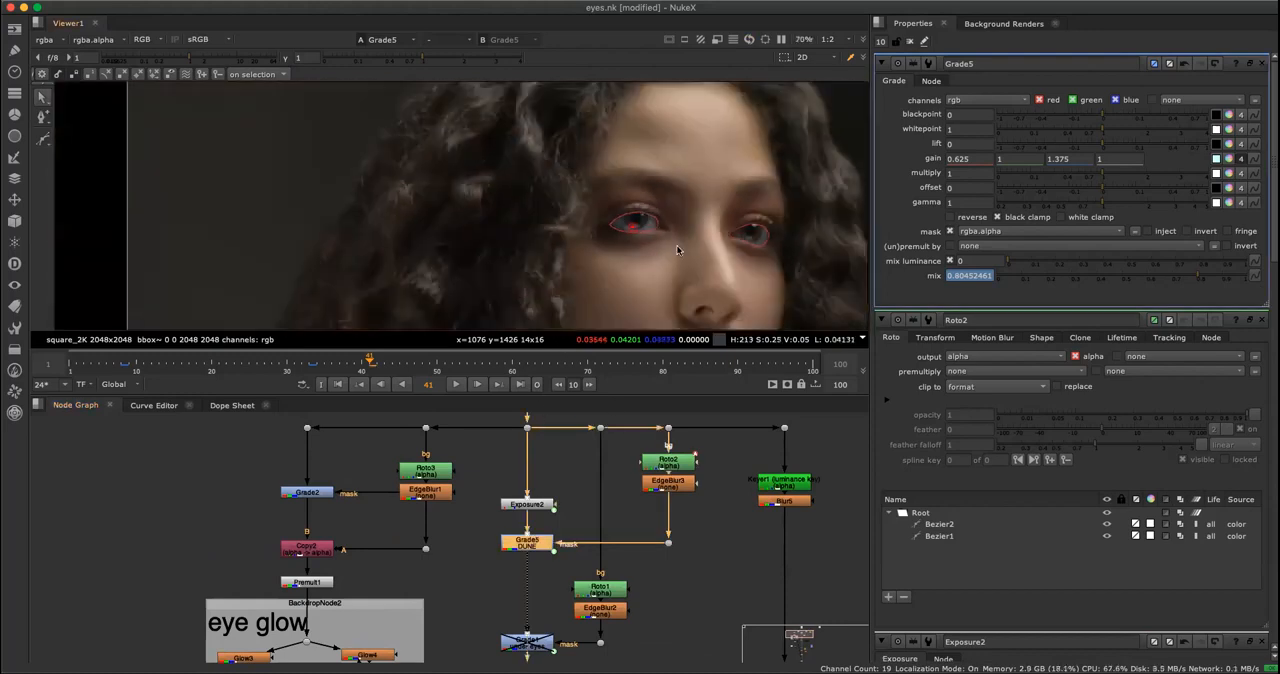
pyautogui.press('o')
pyautogui.click(911, 43)
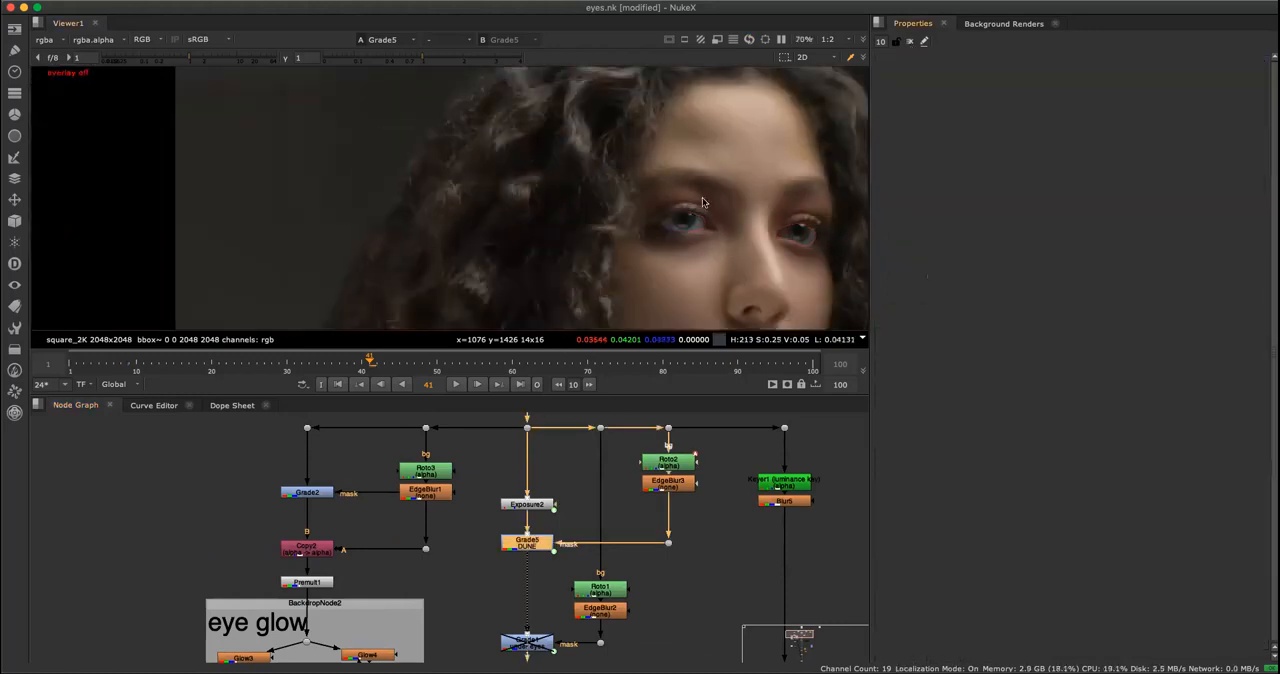
pyautogui.scroll(4, 714, 204)
pyautogui.moveTo(714, 206); pyautogui.dragTo(525, 203, button='middle')
# Open Grade5's properties, try a higher gamma and undo the change.
pyautogui.doubleClick(531, 546)
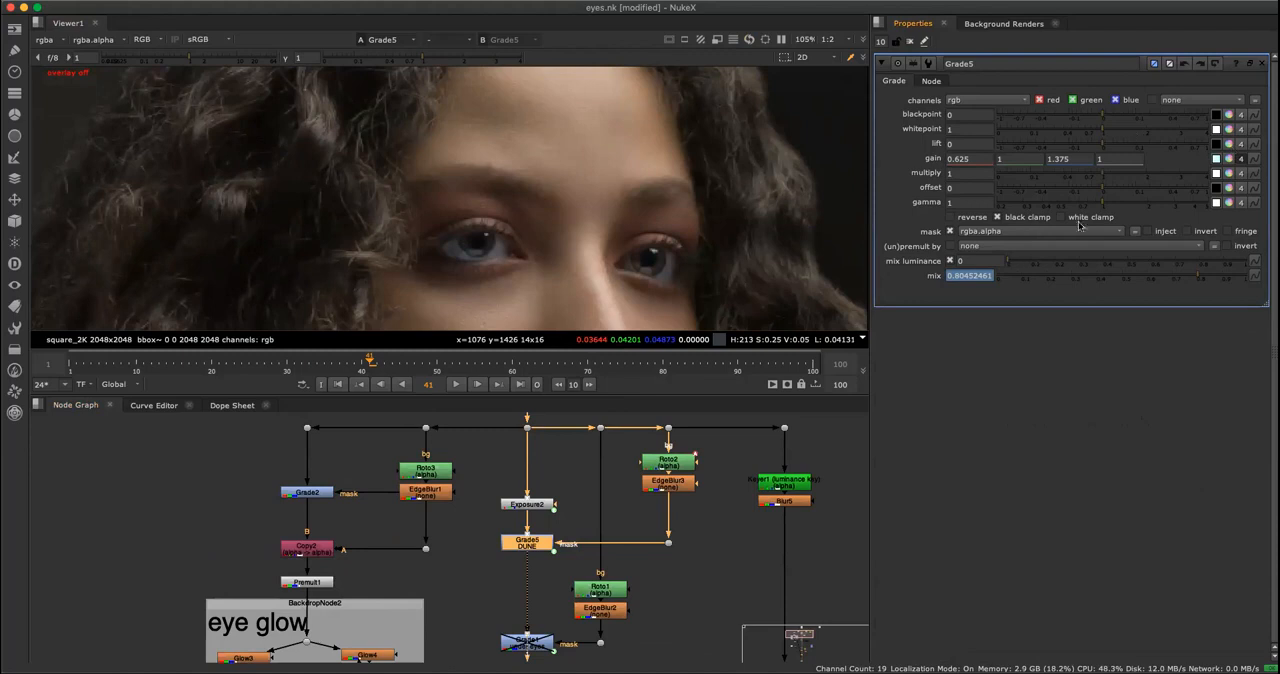
pyautogui.moveTo(1108, 200); pyautogui.dragTo(1121, 200)
pyautogui.press('super+z')
# Disable Grade5 and re-enable Grade1, the under-eyes grade above the skin backdrop.
pyautogui.press('d')
pyautogui.moveTo(659, 590); pyautogui.dragTo(651, 598, button='middle')
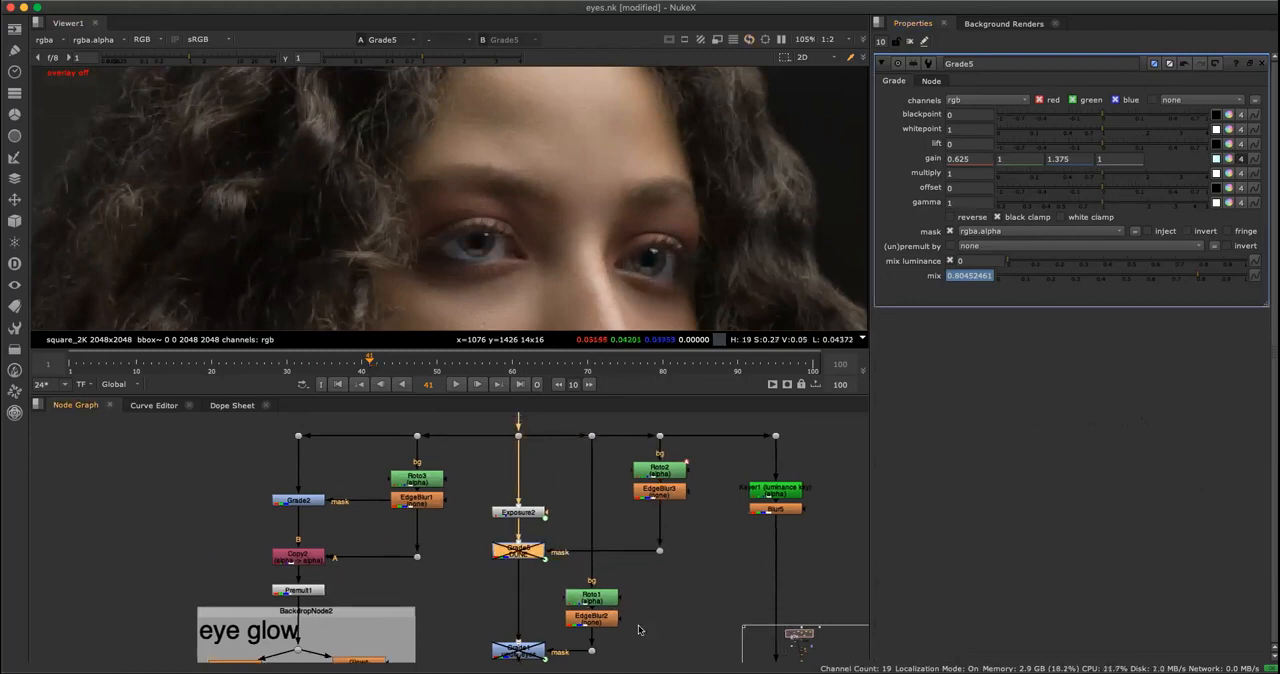
pyautogui.moveTo(577, 646); pyautogui.dragTo(625, 538, button='middle')
pyautogui.scroll(4, 637, 557)
pyautogui.moveTo(711, 563); pyautogui.dragTo(678, 583, button='middle')
pyautogui.scroll(-4, 677, 578)
pyautogui.moveTo(553, 257); pyautogui.dragTo(594, 133, button='middle')
pyautogui.scroll(3, 594, 133)
pyautogui.moveTo(729, 523); pyautogui.dragTo(728, 522, button='middle')
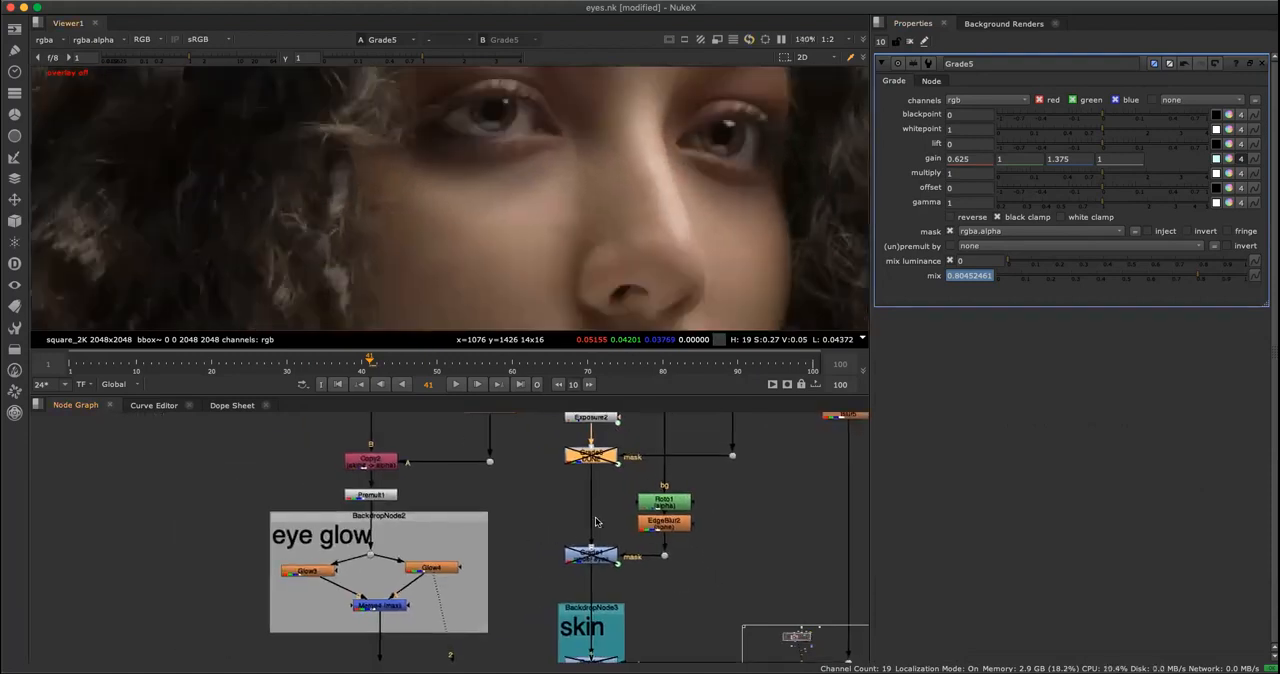
pyautogui.moveTo(595, 521); pyautogui.dragTo(615, 511, button='middle')
pyautogui.click(621, 549)
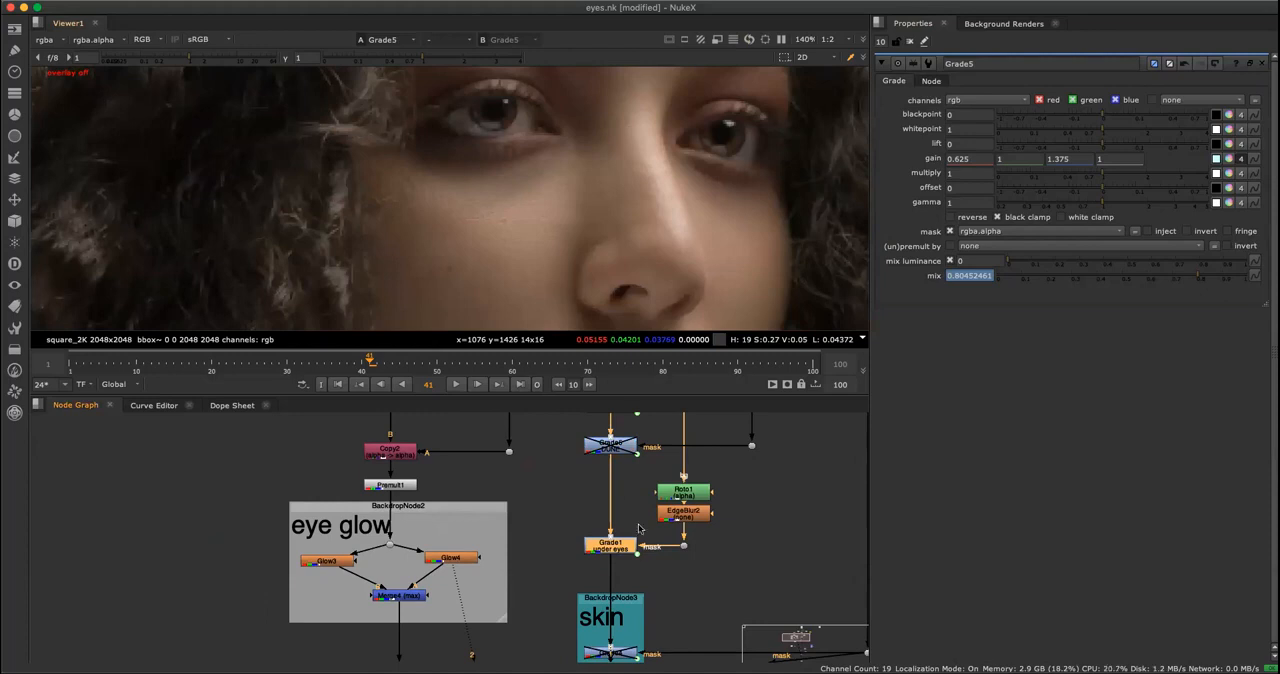
# View Grade1's output, open its properties and lower its multiply to 0.155.
pyautogui.press('1')
pyautogui.doubleClick(618, 551)
pyautogui.click(638, 536)
pyautogui.click(628, 545)
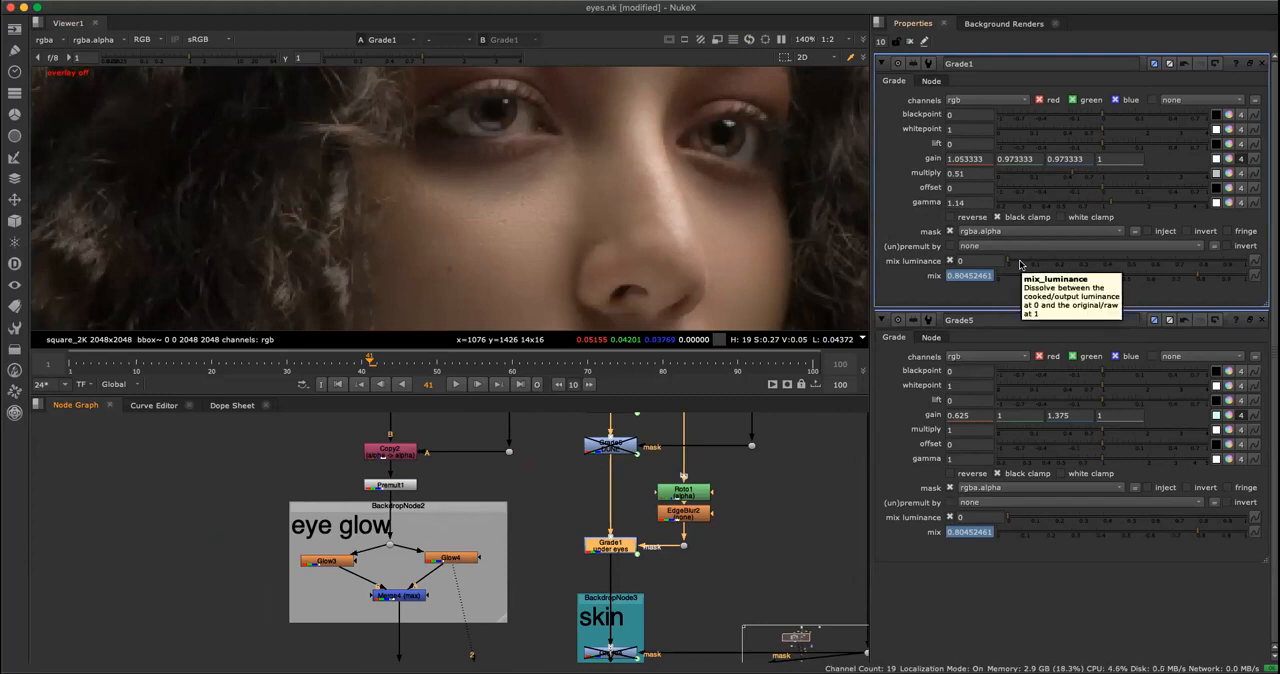
pyautogui.moveTo(1076, 176); pyautogui.dragTo(1032, 210)
pyautogui.hotkey('ctrl', 'z')
# Examine EdgeBlur2's settings and Roto1's under-eye shape with its feather points, with the overlay on and off.
pyautogui.click(688, 553)
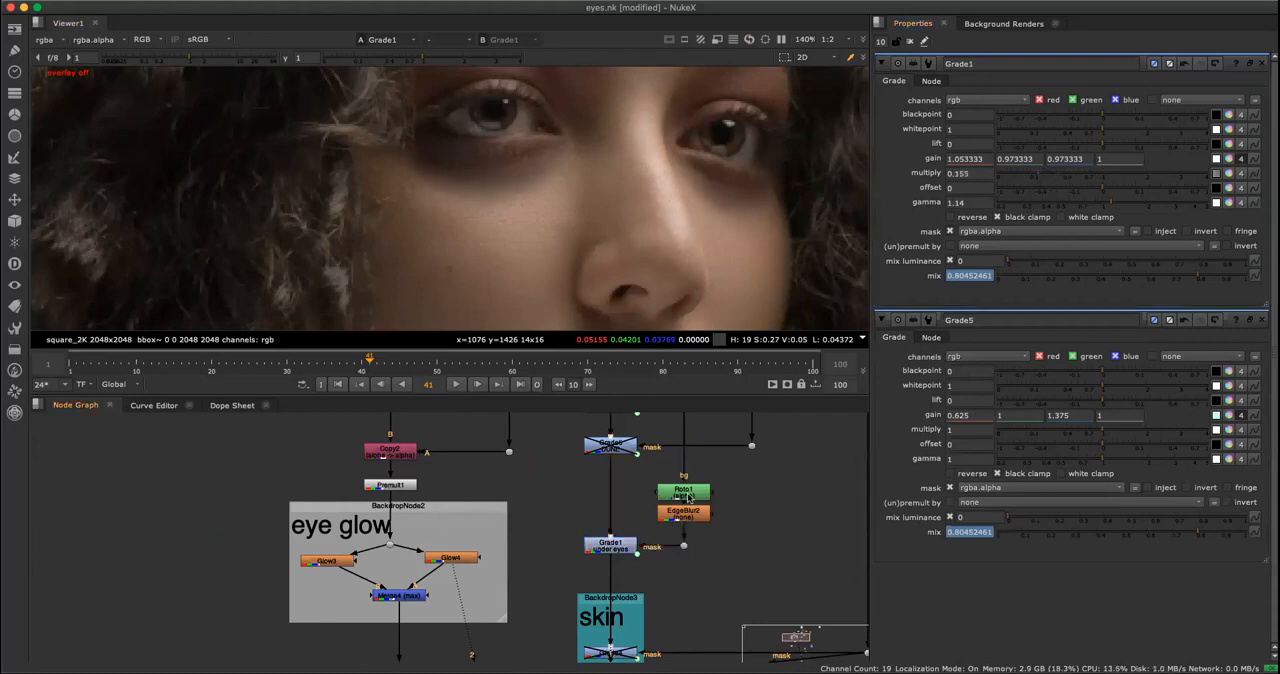
pyautogui.doubleClick(683, 491)
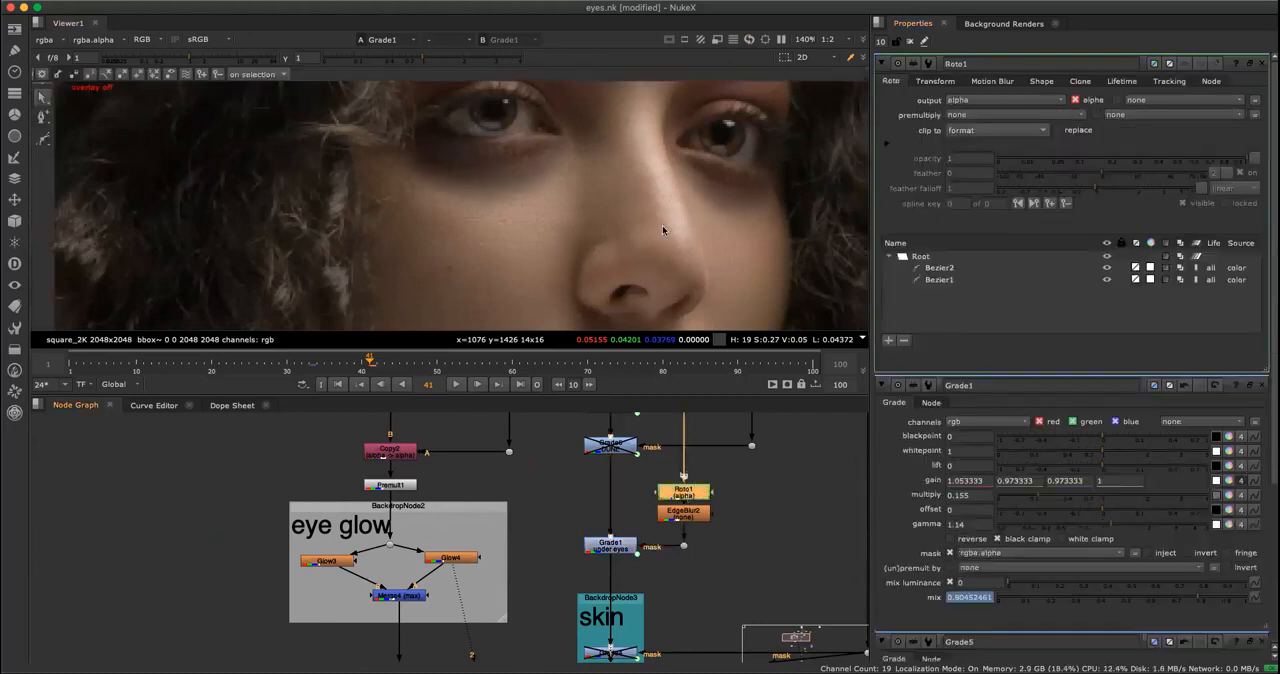
pyautogui.doubleClick(683, 511)
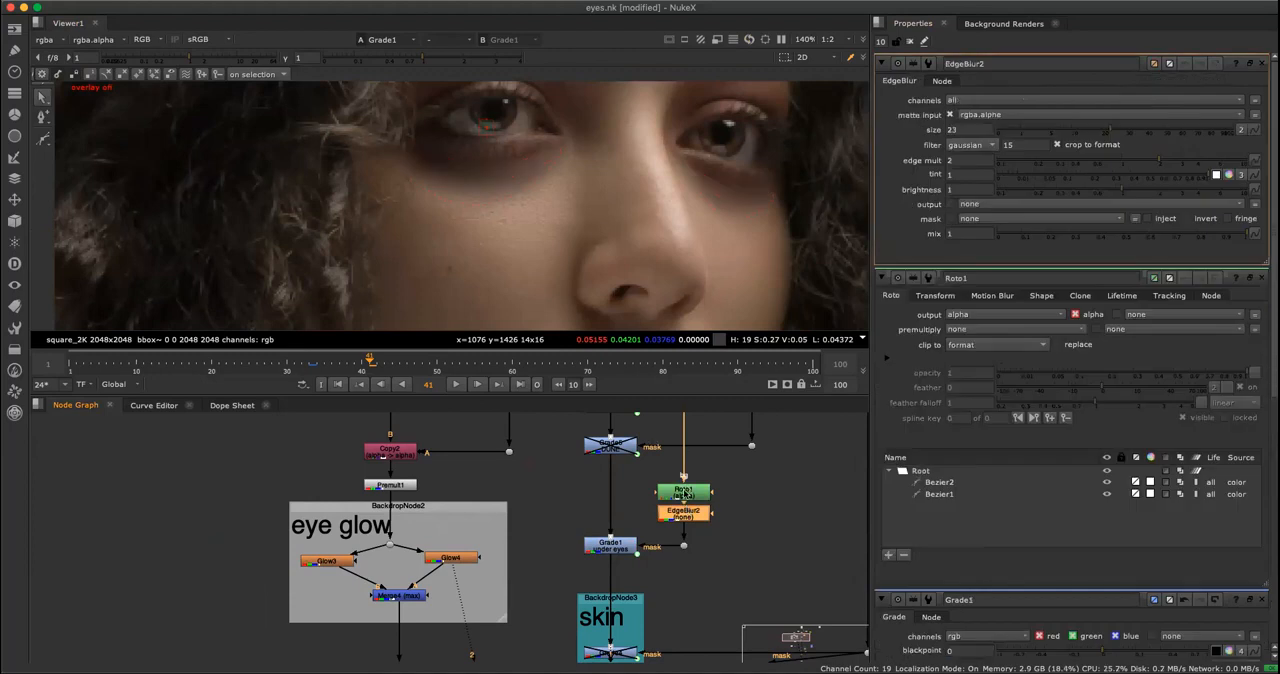
pyautogui.doubleClick(684, 493)
pyautogui.scroll(5, 479, 171)
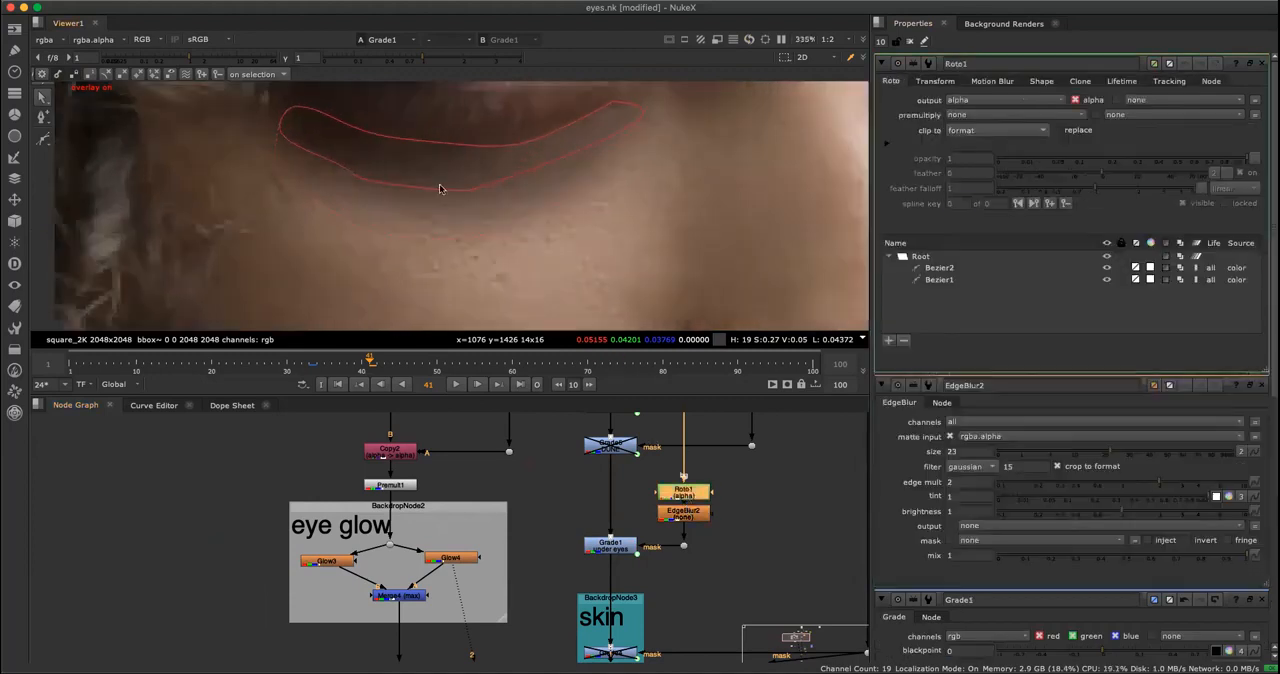
pyautogui.click(440, 188)
pyautogui.press('q')
pyautogui.press('q')
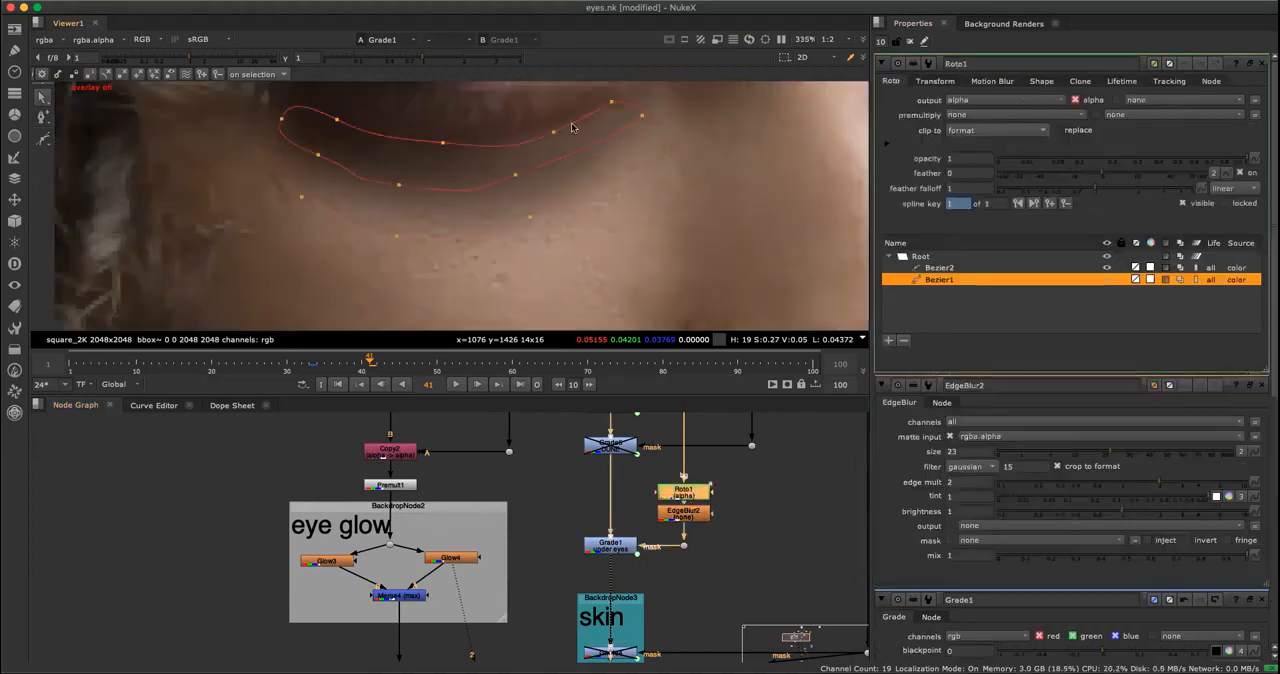
pyautogui.press('q')
pyautogui.click(682, 517)
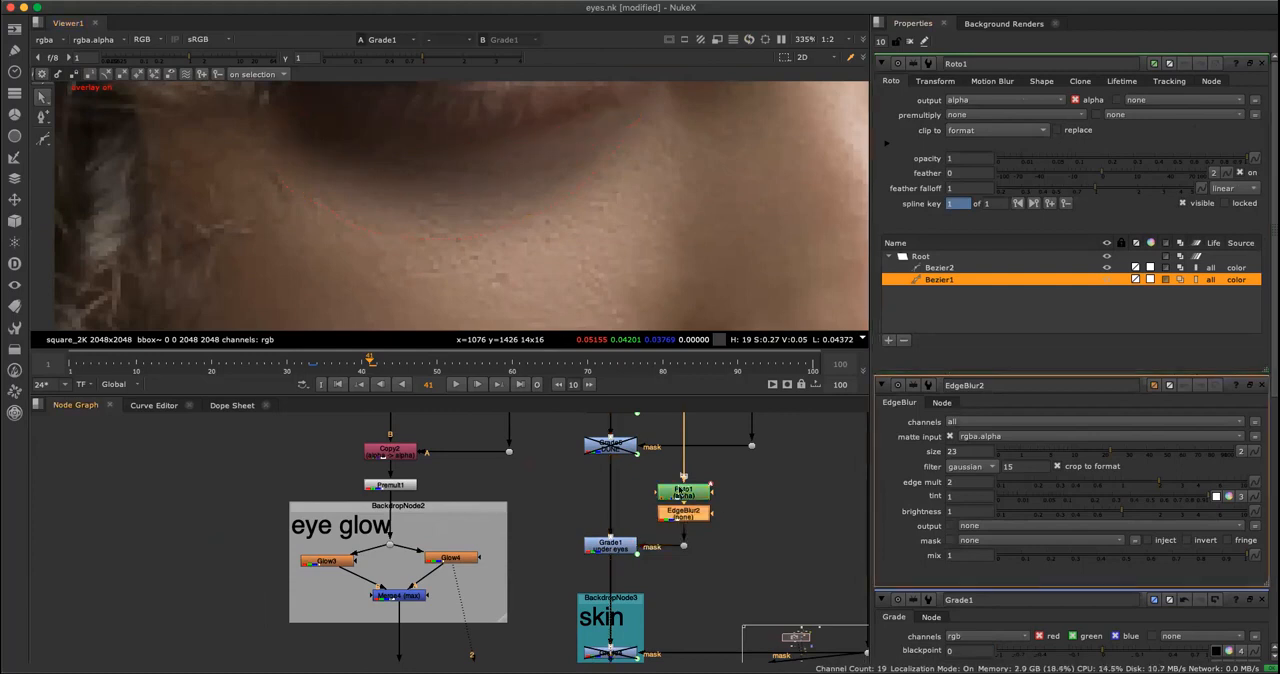
# Bring up EdgeBlur2's settings and view the output of Keyer1, the luminance key in the branch beside Roto2.
pyautogui.doubleClick(686, 517)
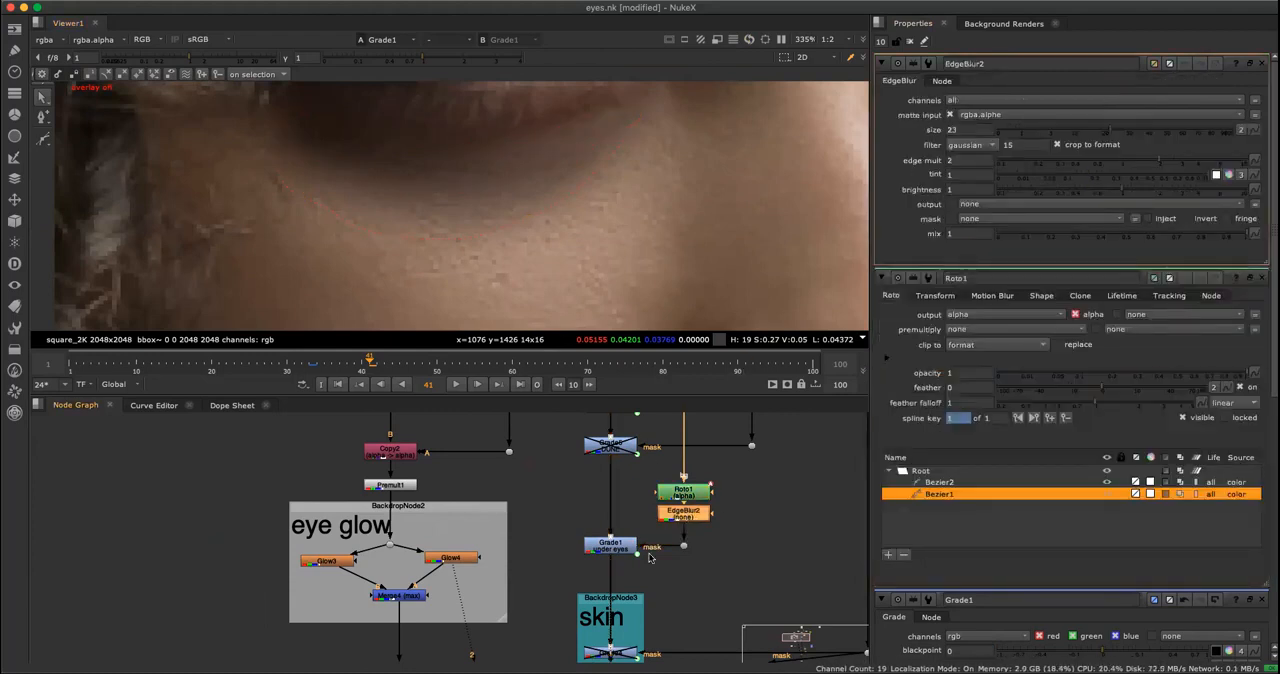
pyautogui.click(612, 545)
pyautogui.moveTo(744, 586); pyautogui.dragTo(697, 506, button='middle')
pyautogui.press('space')
pyautogui.moveTo(726, 385); pyautogui.dragTo(827, 414, button='middle')
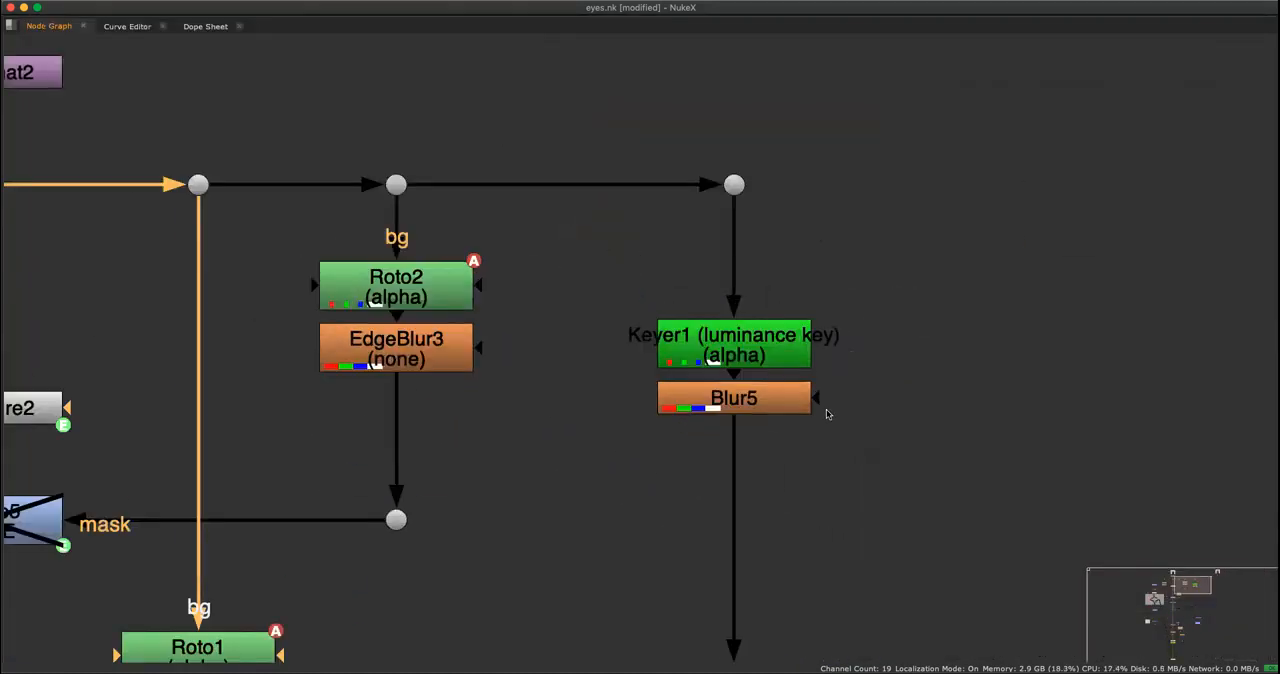
pyautogui.keyDown('alt'); pyautogui.moveTo(606, 446); pyautogui.dragTo(583, 486, button='middle'); pyautogui.keyUp('alt')
pyautogui.click(697, 386)
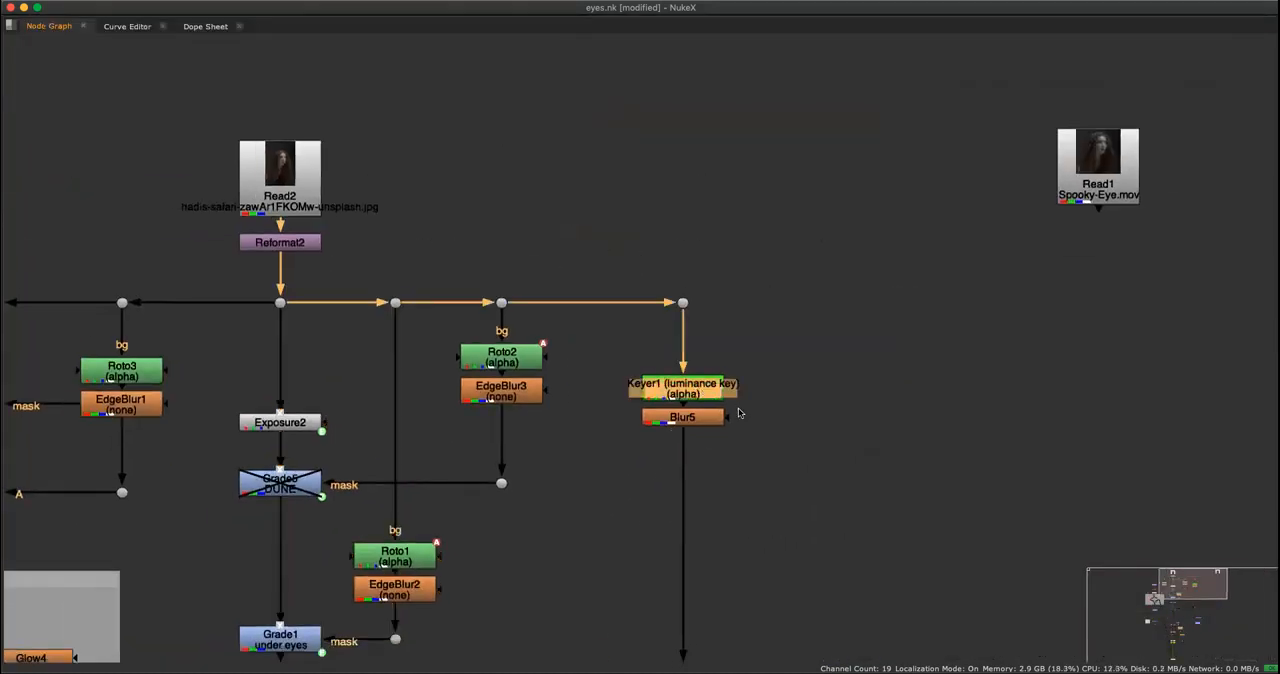
pyautogui.press('1')
pyautogui.press('space')
# Examine Keyer1's alpha channel over the whole portrait and up close around the face and eyes.
pyautogui.keyDown('alt'); pyautogui.moveTo(748, 468); pyautogui.dragTo(566, 631, button='middle'); pyautogui.keyUp('alt')
pyautogui.press('f')
pyautogui.keyDown('alt'); pyautogui.moveTo(656, 529); pyautogui.dragTo(696, 508, button='middle'); pyautogui.keyUp('alt')
pyautogui.click(594, 569)
pyautogui.click(625, 506)
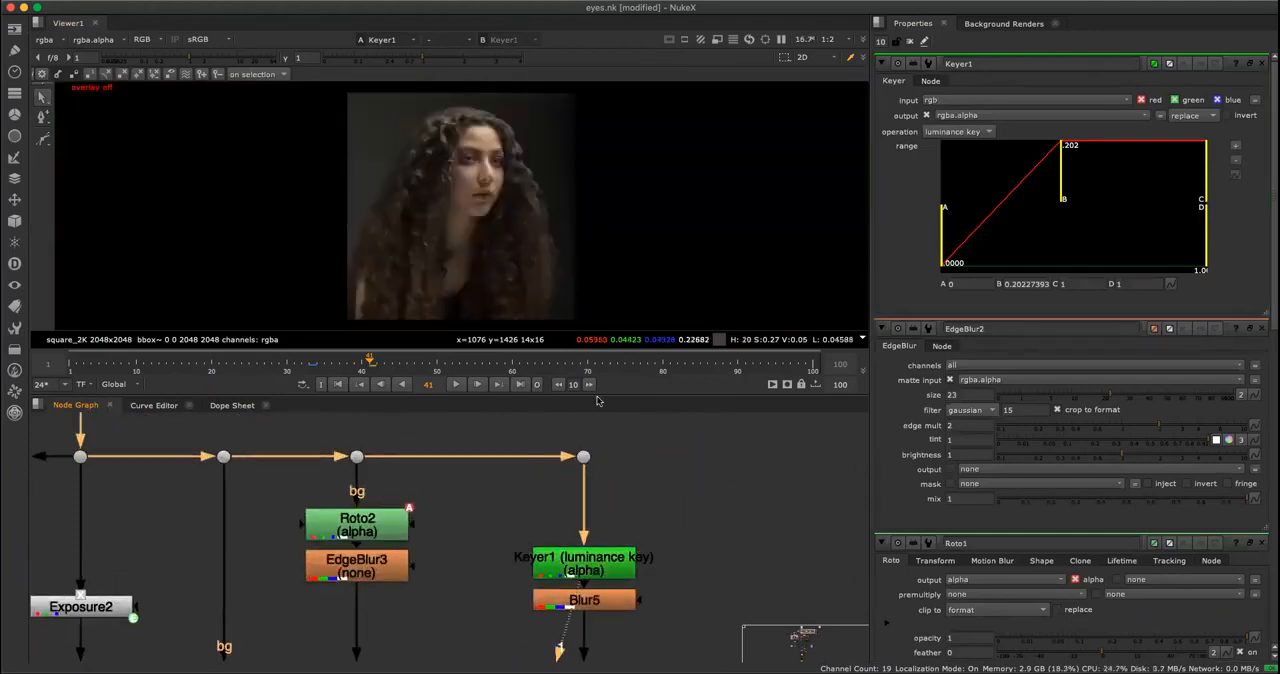
pyautogui.press('a')
pyautogui.scroll(3, 505, 184)
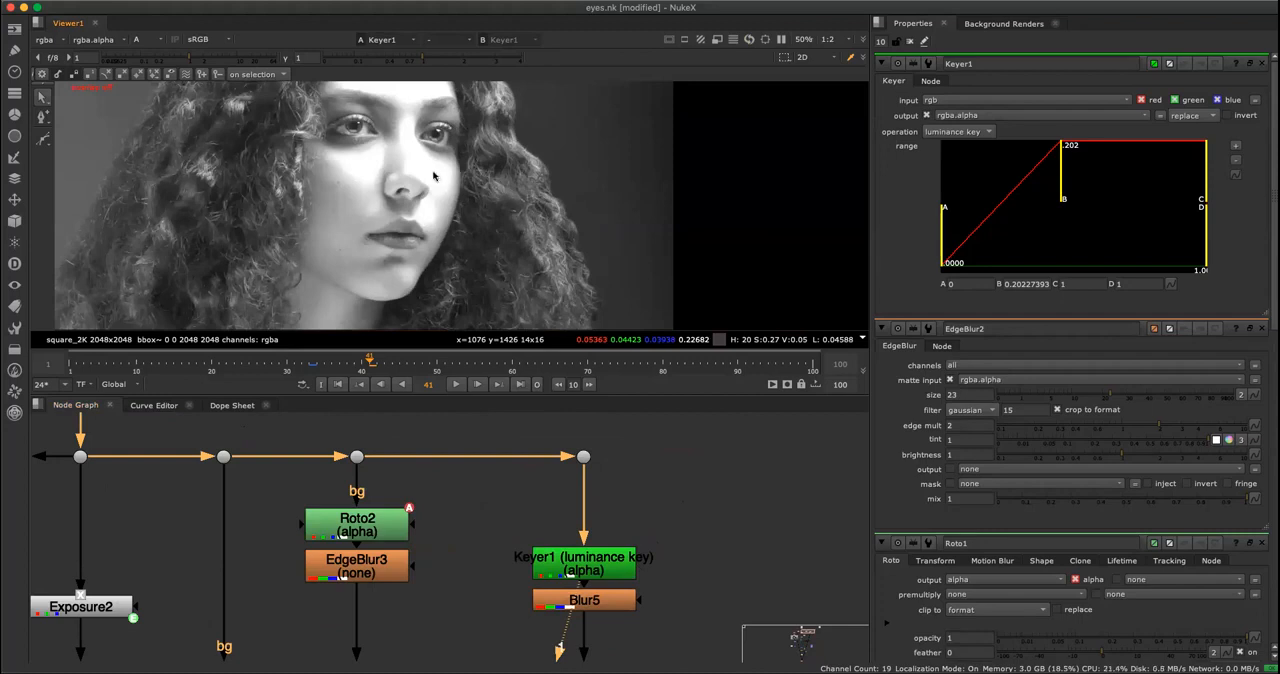
pyautogui.scroll(-2, 441, 177)
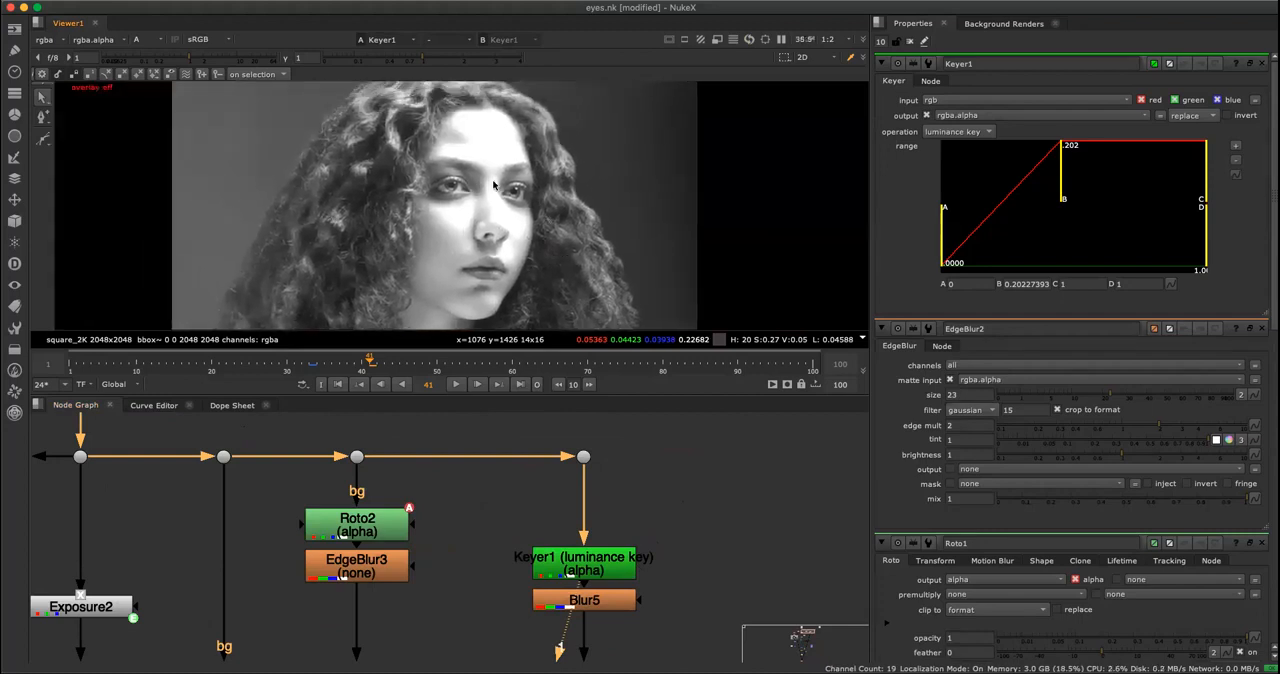
pyautogui.scroll(1, 493, 181)
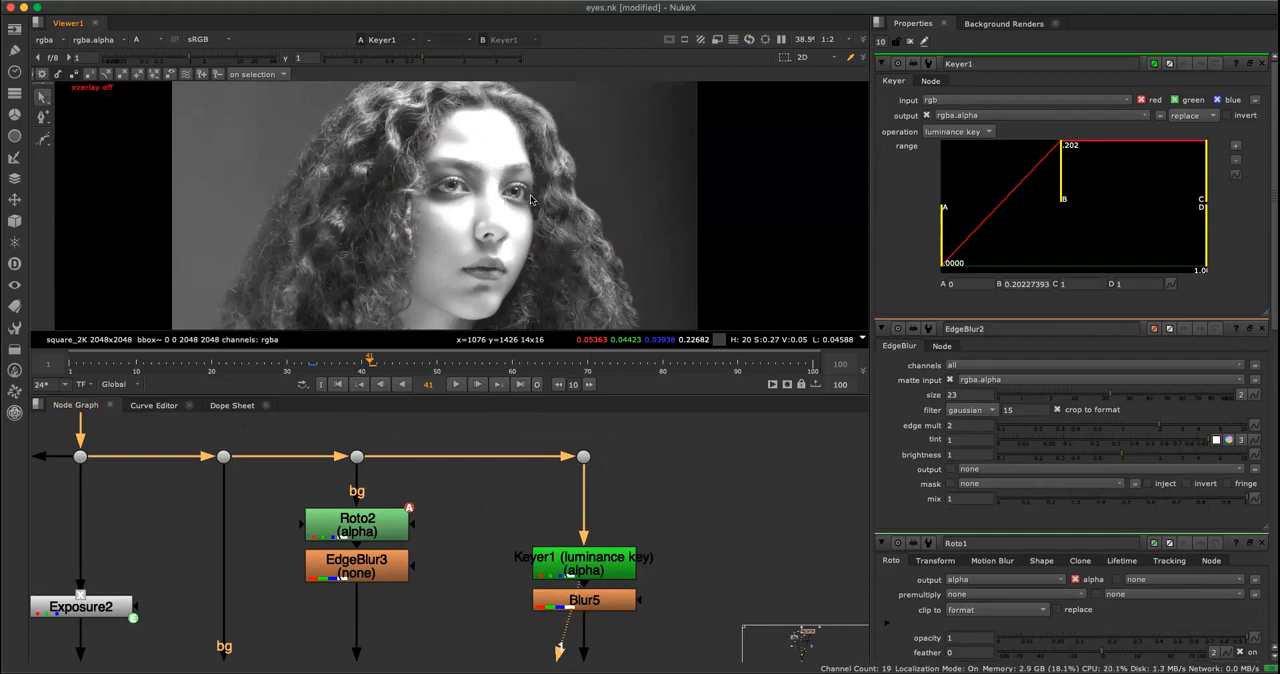
pyautogui.scroll(5, 510, 196)
pyautogui.scroll(-2, 492, 269)
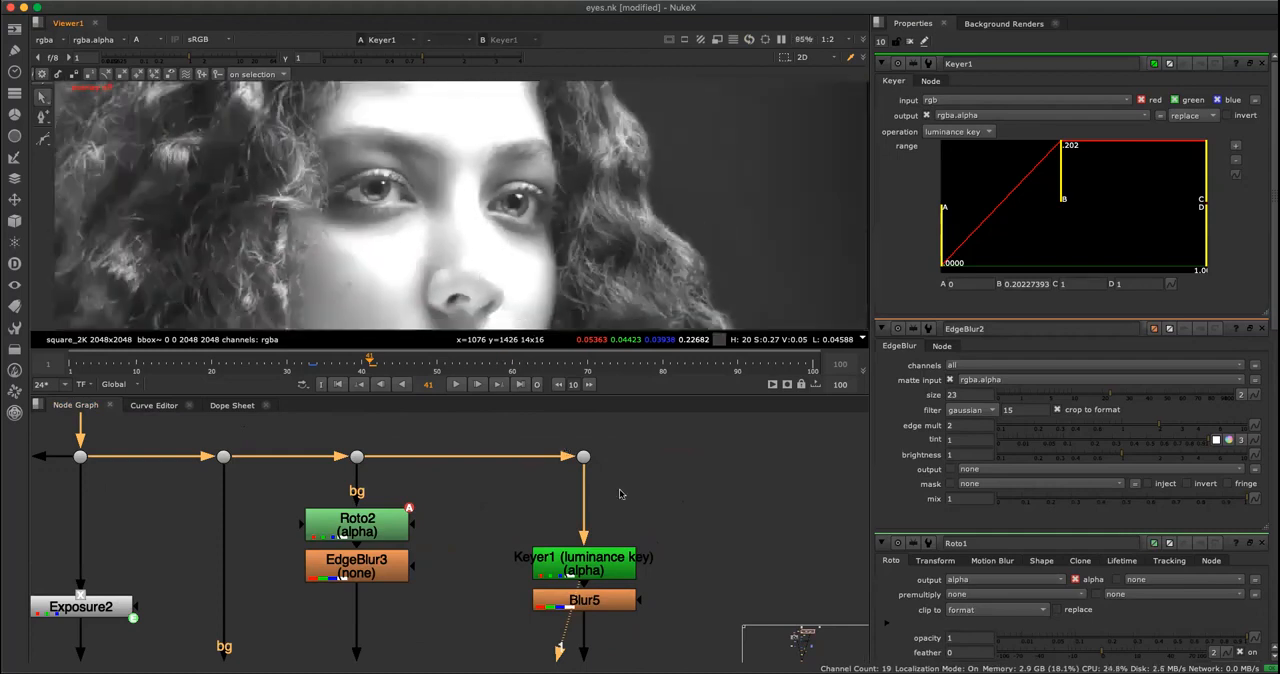
# Try a tighter luminance range in Keyer1, with A at about 0.049 and B at about 0.162.
pyautogui.click(600, 560)
pyautogui.moveTo(1063, 170); pyautogui.dragTo(1087, 172)
pyautogui.moveTo(948, 234); pyautogui.dragTo(1006, 232)
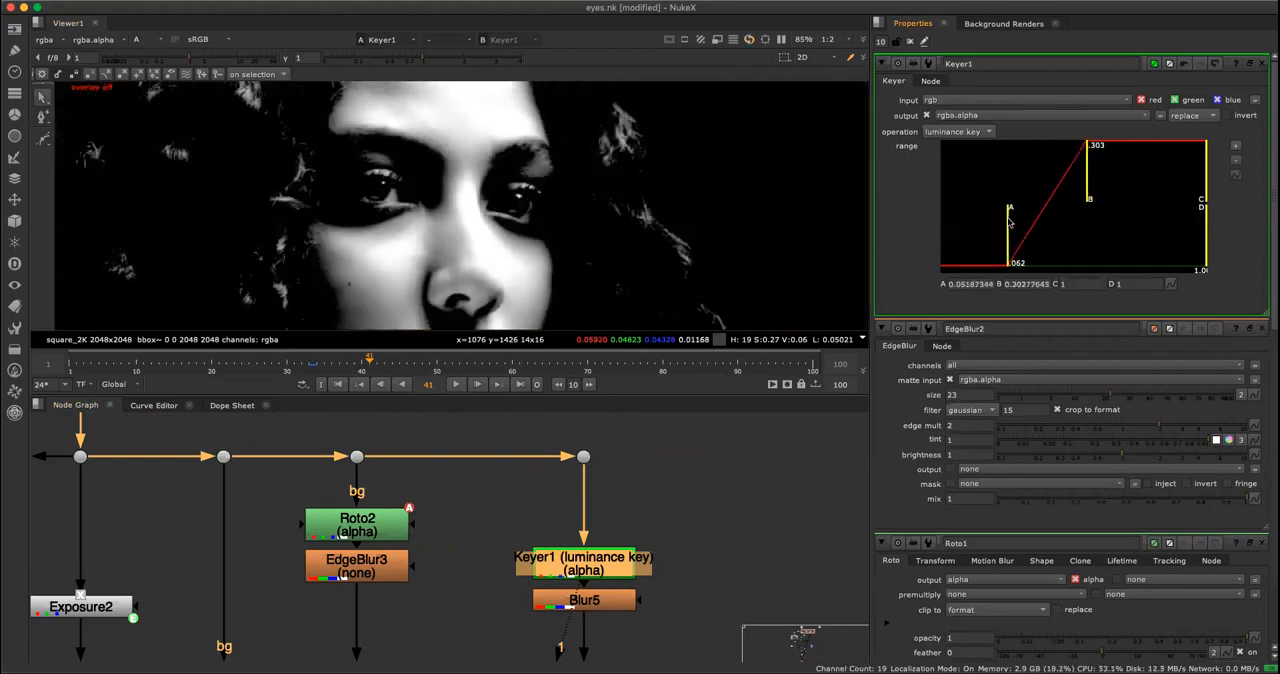
pyautogui.moveTo(1089, 174); pyautogui.dragTo(1033, 190)
pyautogui.moveTo(1007, 236); pyautogui.dragTo(1001, 236)
pyautogui.moveTo(1034, 190); pyautogui.dragTo(1048, 188)
# View Blur5's blurred matte and set Keyer1's range to about 0.022 for A and 0.168 for B.
pyautogui.click(620, 602)
pyautogui.press('1')
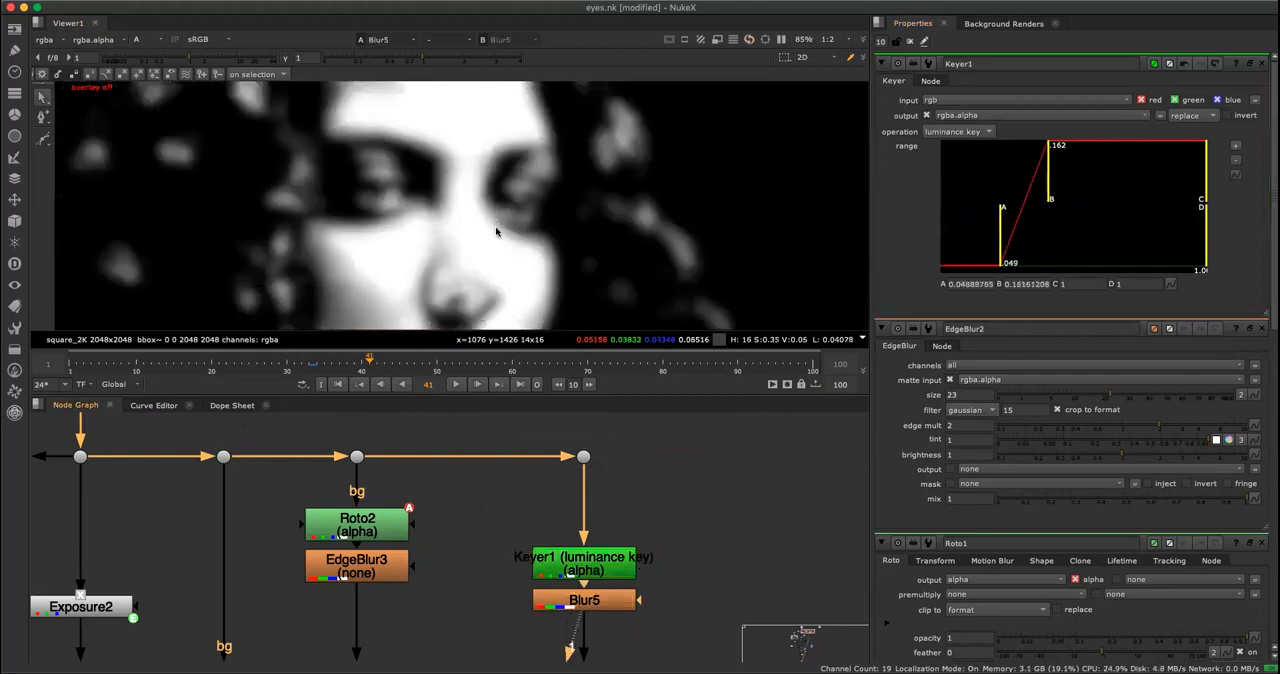
pyautogui.scroll(-3, 518, 245)
pyautogui.scroll(-2, 548, 225)
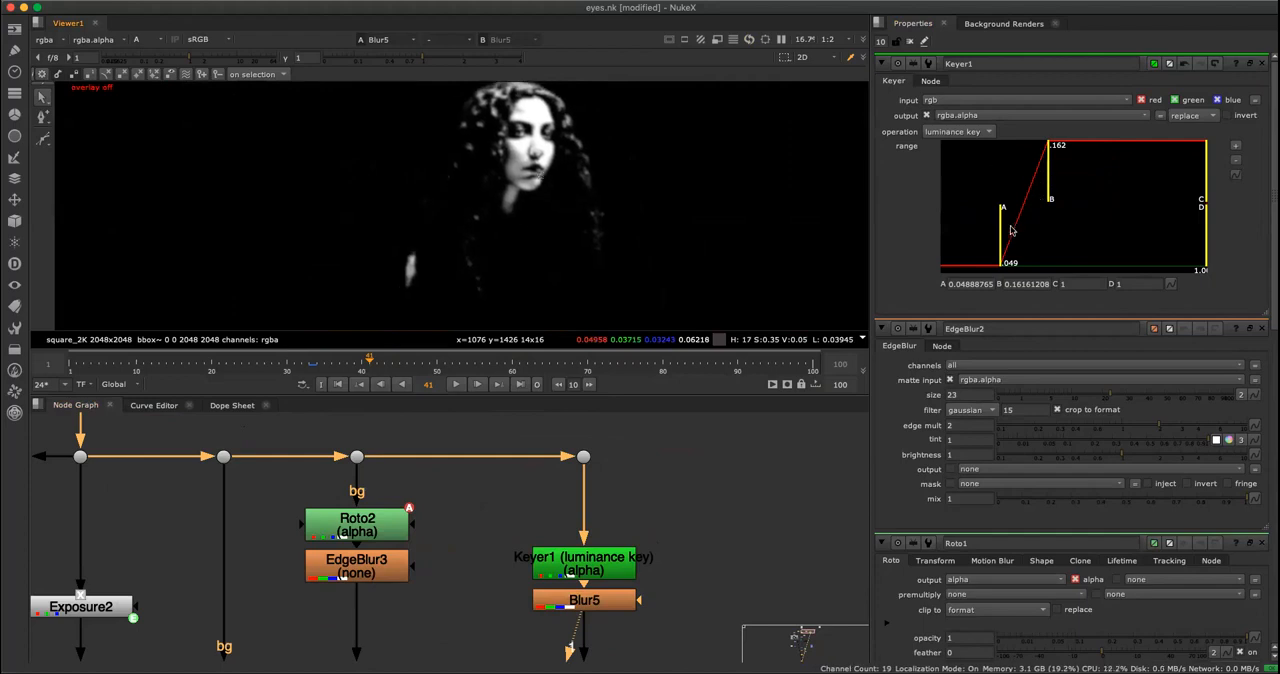
pyautogui.moveTo(1002, 236); pyautogui.dragTo(985, 237)
pyautogui.moveTo(1057, 181); pyautogui.dragTo(1053, 188)
# View the output of Grade4 in the skin backdrop and re-enable the node.
pyautogui.click(657, 546)
pyautogui.scroll(-3, 664, 543)
pyautogui.moveTo(696, 512); pyautogui.dragTo(739, 330, button='middle')
pyautogui.scroll(-3, 702, 606)
pyautogui.moveTo(683, 620); pyautogui.dragTo(711, 474, button='middle')
pyautogui.scroll(6, 618, 506)
pyautogui.moveTo(387, 461); pyautogui.dragTo(451, 552, button='middle')
pyautogui.click(450, 553)
pyautogui.press('1')
pyautogui.click(429, 563)
pyautogui.press('d')
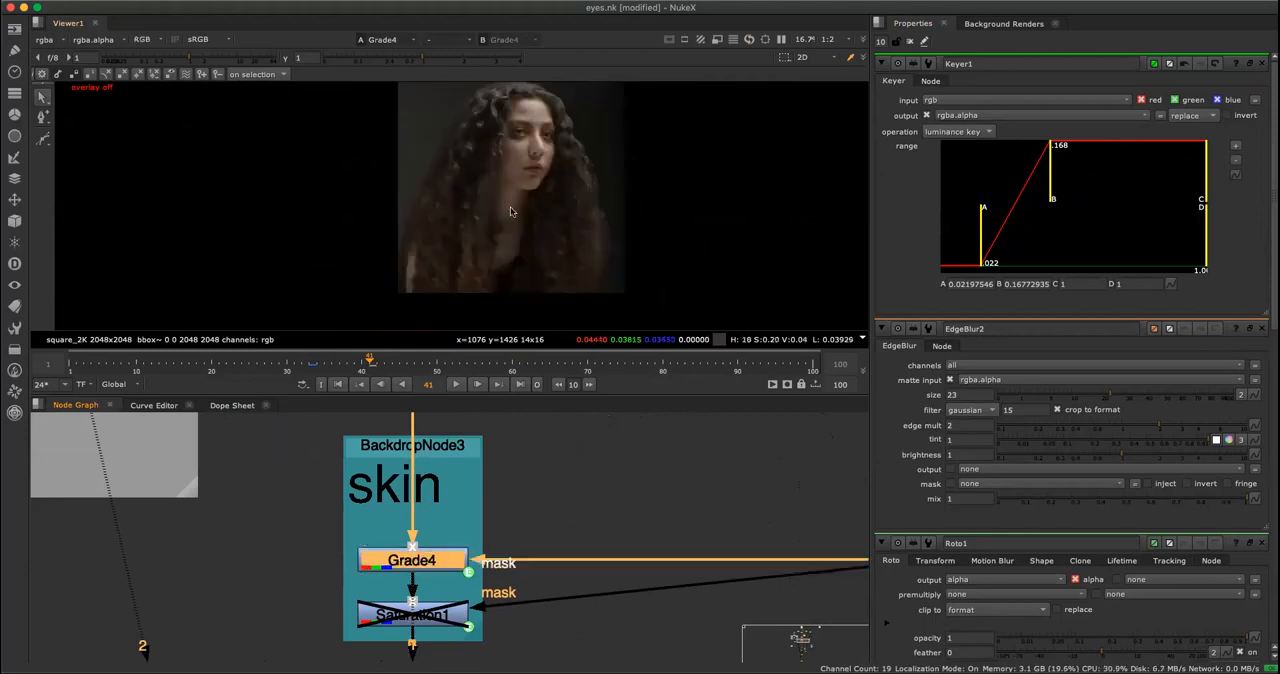
# Inspect the graded face up close and open Grade4's properties with the colour picker for its gain.
pyautogui.scroll(4, 543, 192)
pyautogui.moveTo(596, 152); pyautogui.dragTo(646, 338, button='middle')
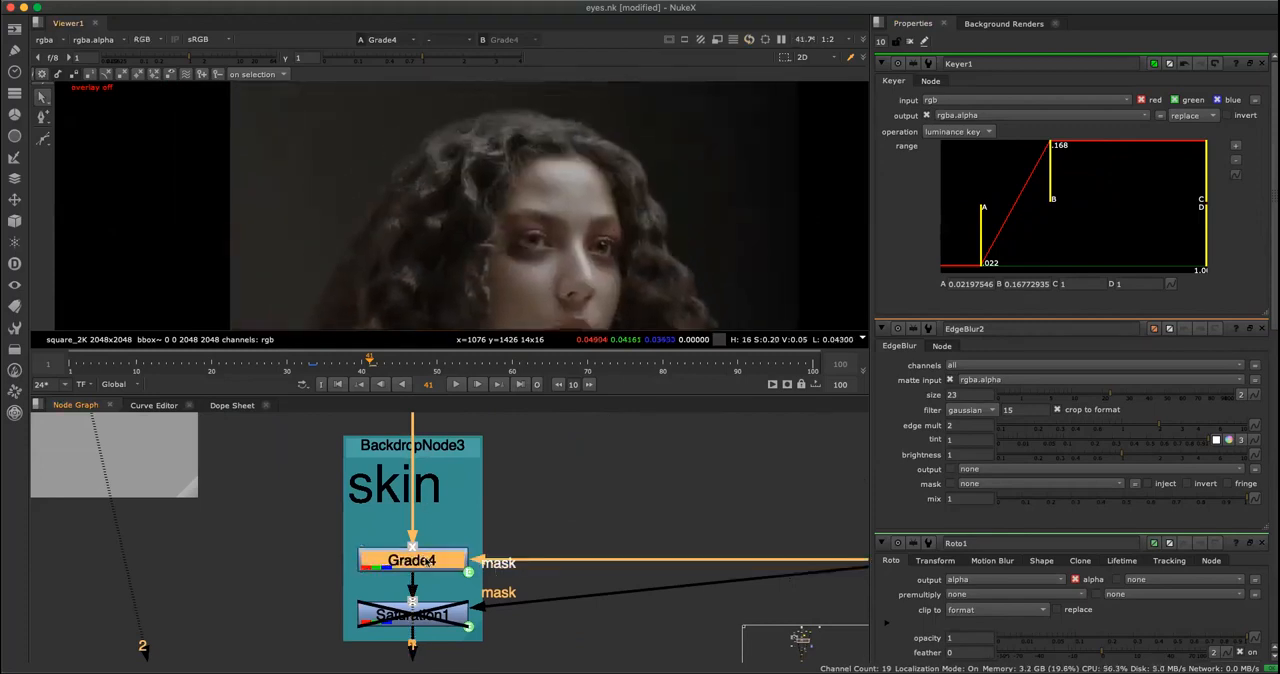
pyautogui.doubleClick(429, 563)
pyautogui.click(1229, 159)
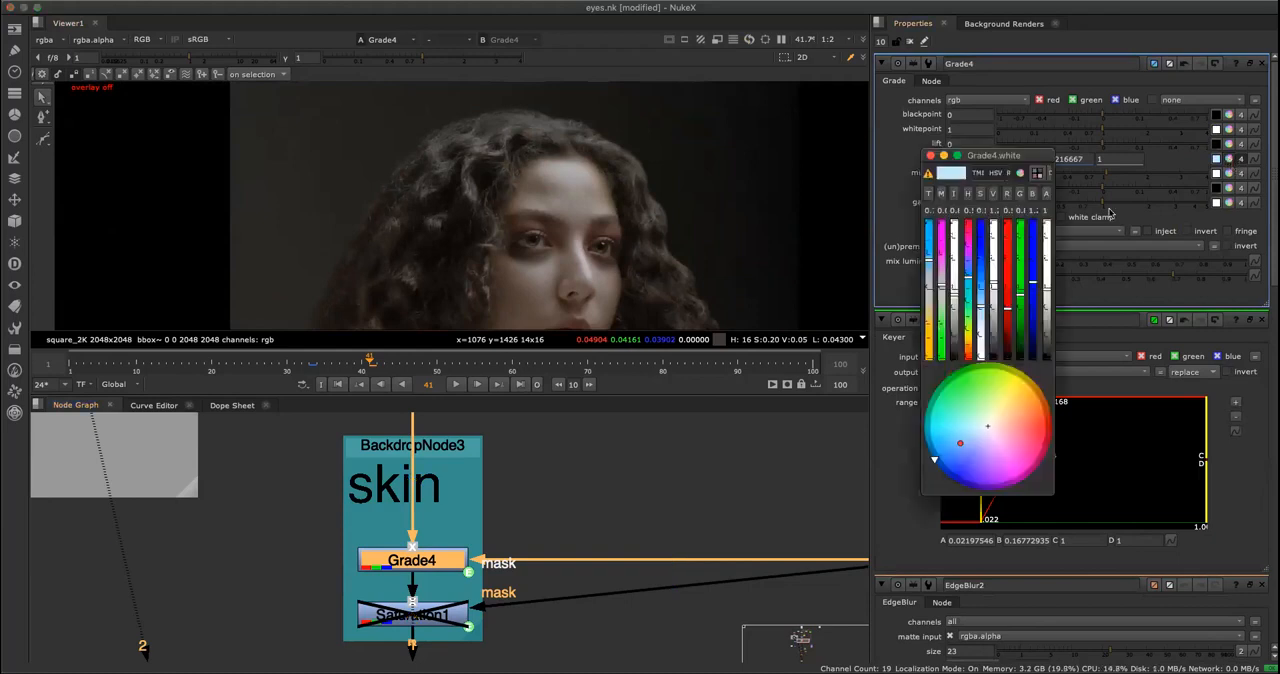
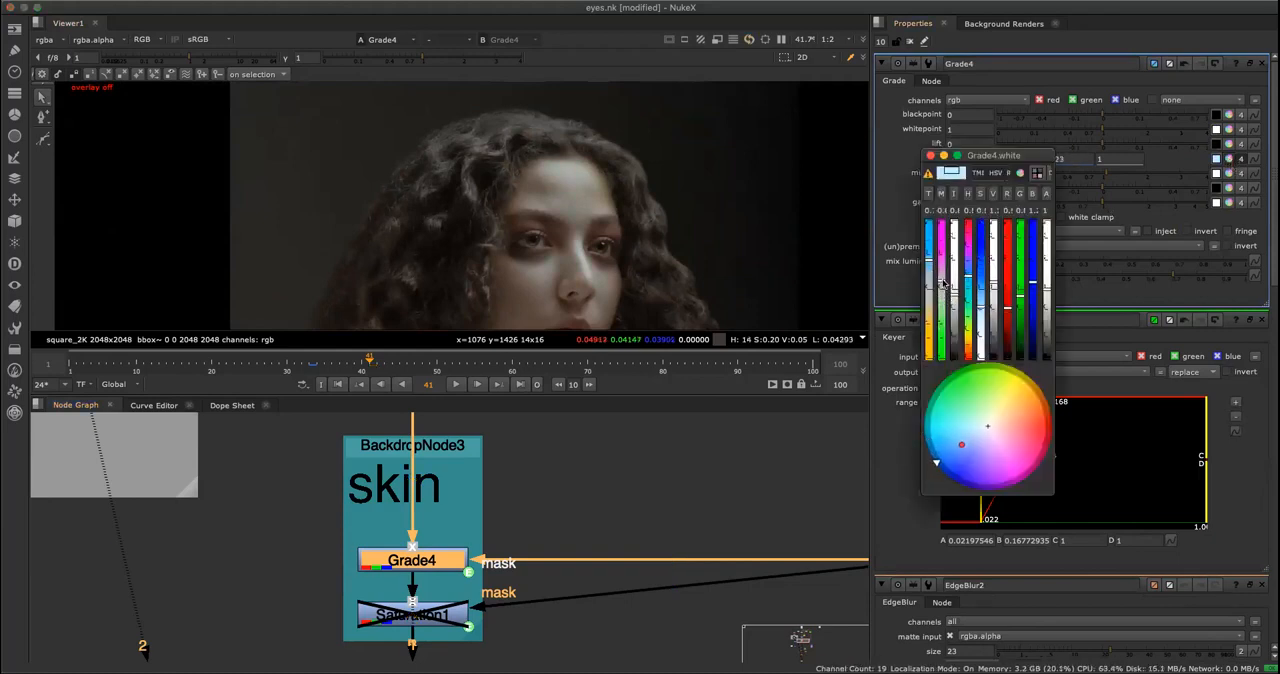
# Adjust Grade4's gain to about 0.467, 0.847 and 1.267 for red, green and blue, and close the colour picker.
pyautogui.moveTo(930, 261); pyautogui.dragTo(930, 259)
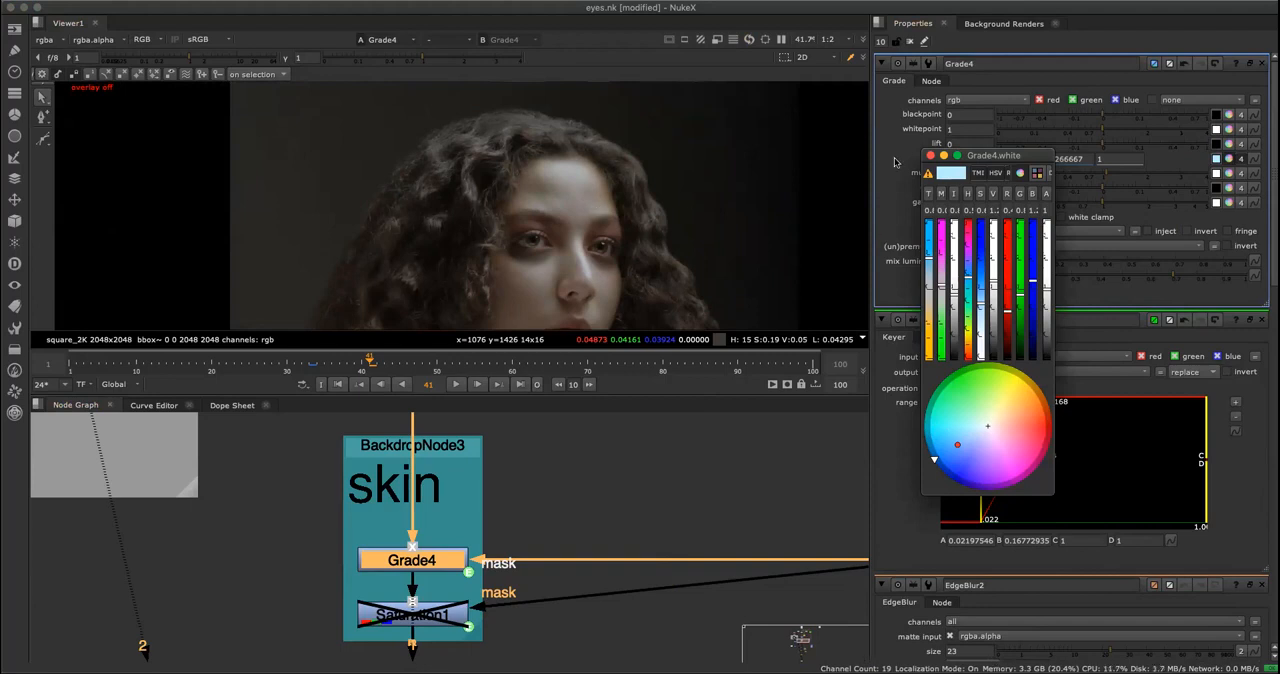
pyautogui.click(928, 157)
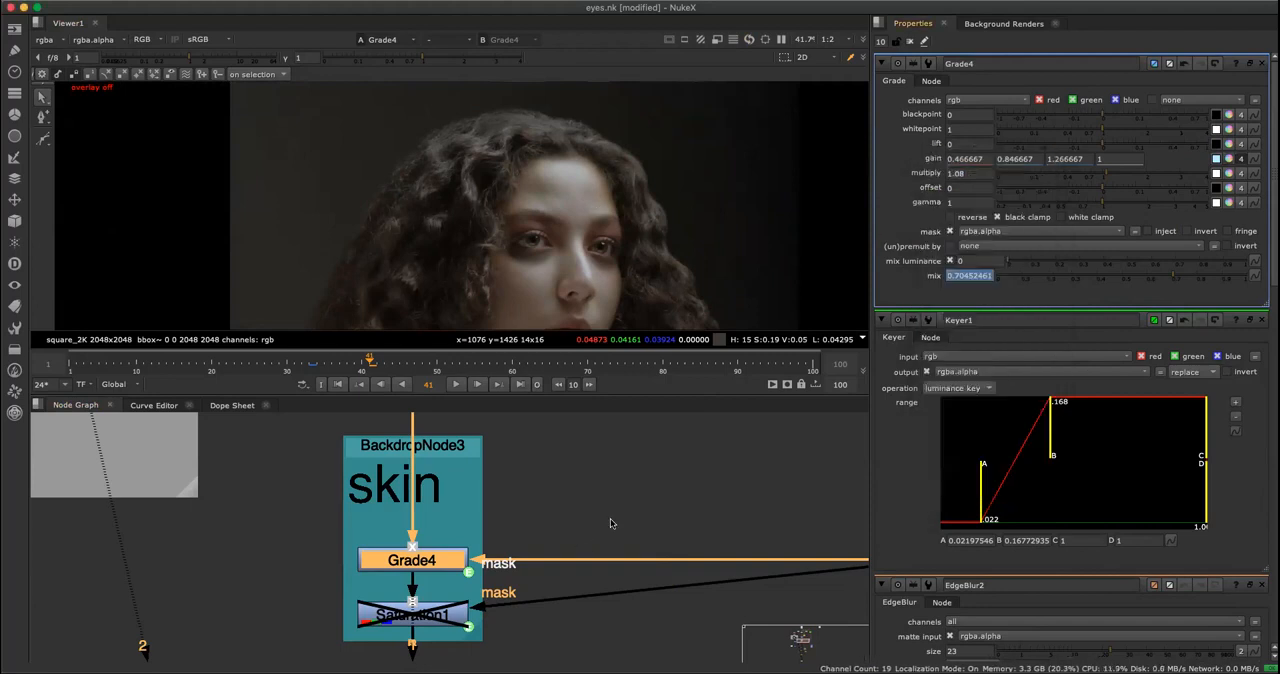
# Re-enable Saturation1 in the skin backdrop and view its output up close on the eyes.
pyautogui.scroll(-5, 582, 535)
pyautogui.click(470, 545)
pyautogui.press('1')
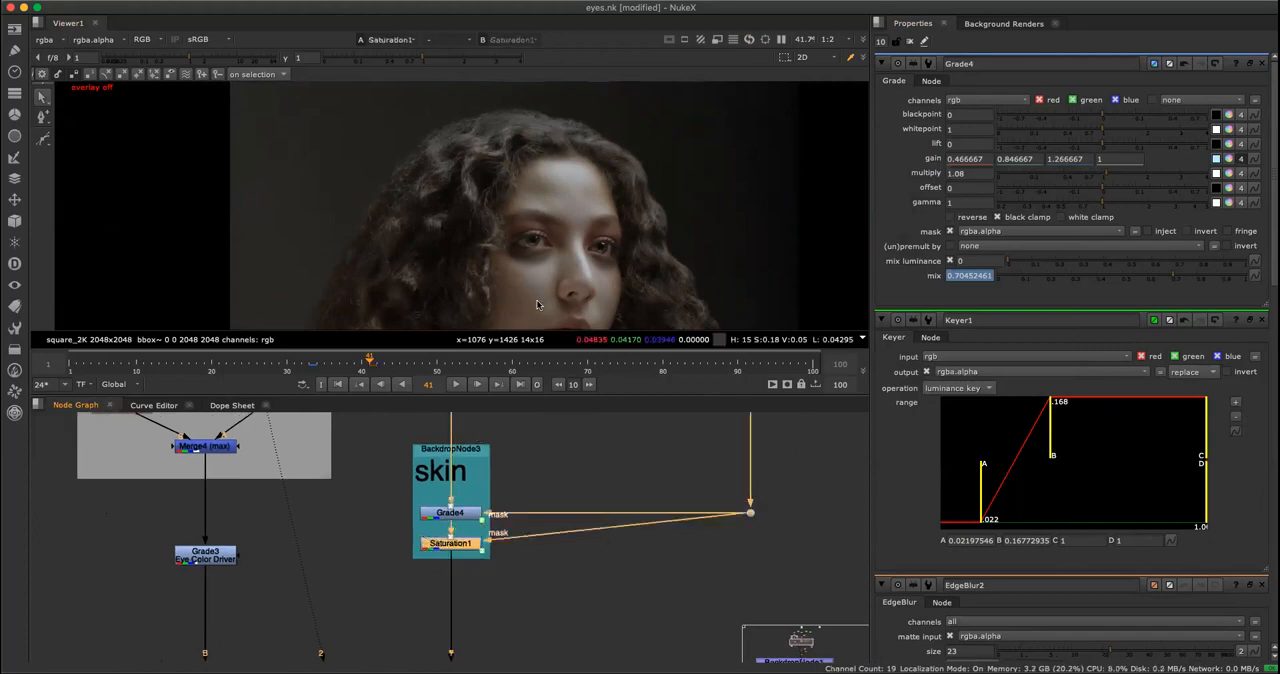
pyautogui.scroll(5, 535, 298)
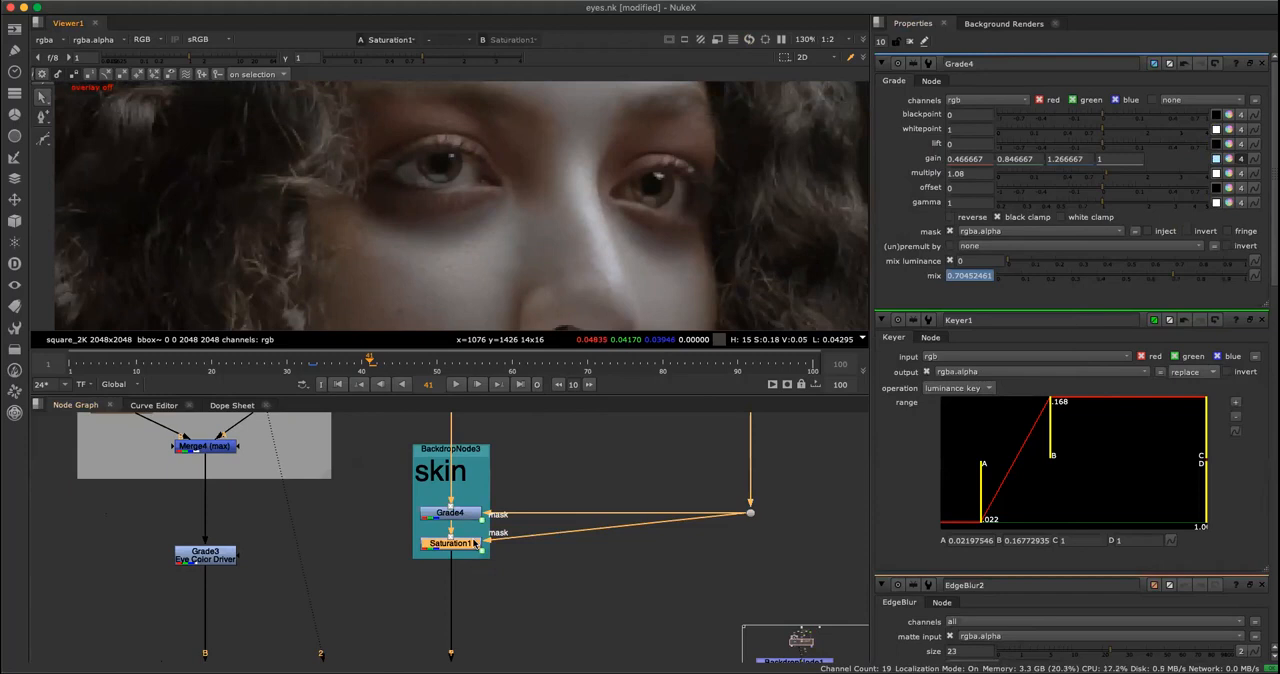
# Select the skin backdrop with its nodes and toggle them off and on to compare the whole face.
pyautogui.click(440, 482)
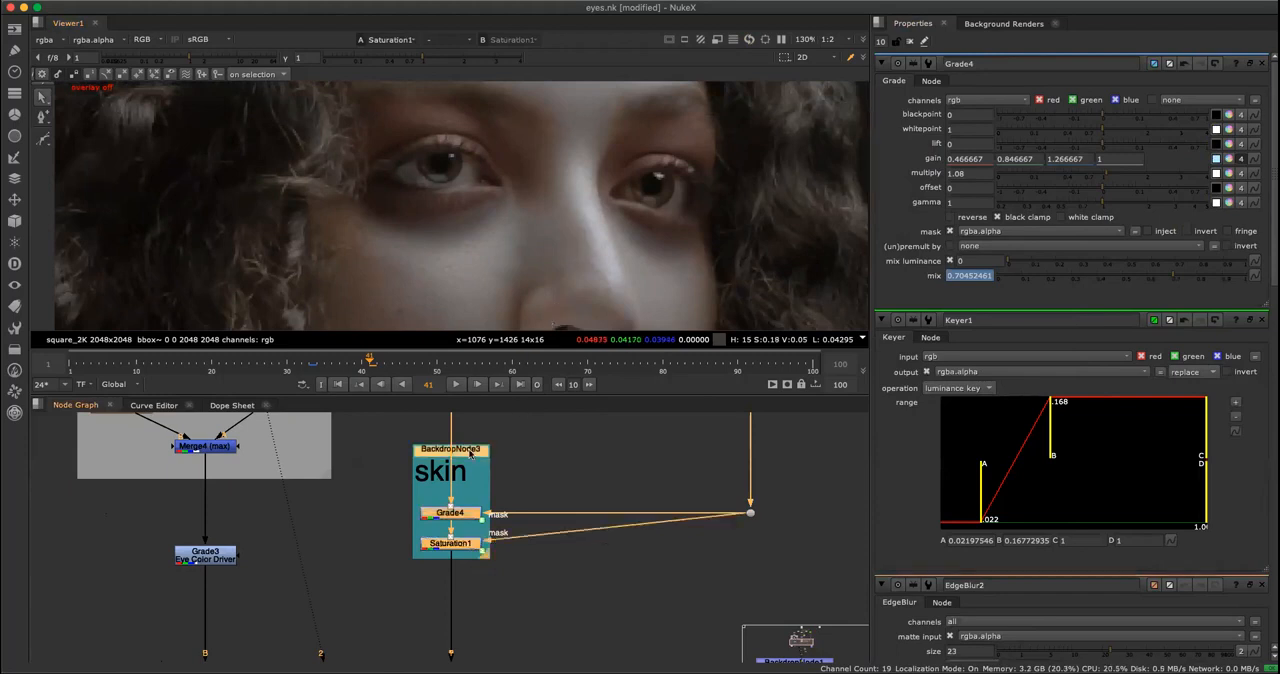
pyautogui.scroll(-5, 580, 240)
pyautogui.scroll(-3, 575, 250)
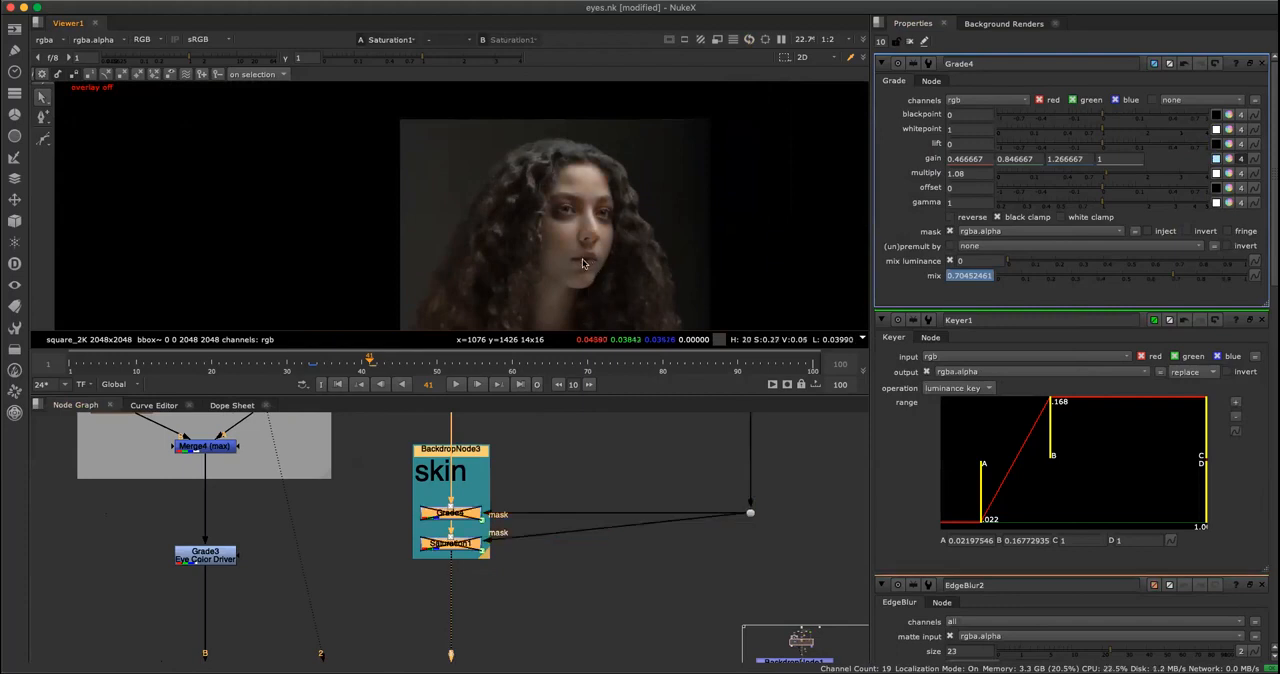
# View the output of the Merge3 effect driver node where the eye glow joins the main branch.
pyautogui.press('space')
pyautogui.scroll(-2, 605, 535)
pyautogui.moveTo(610, 533); pyautogui.dragTo(669, 450, button='middle')
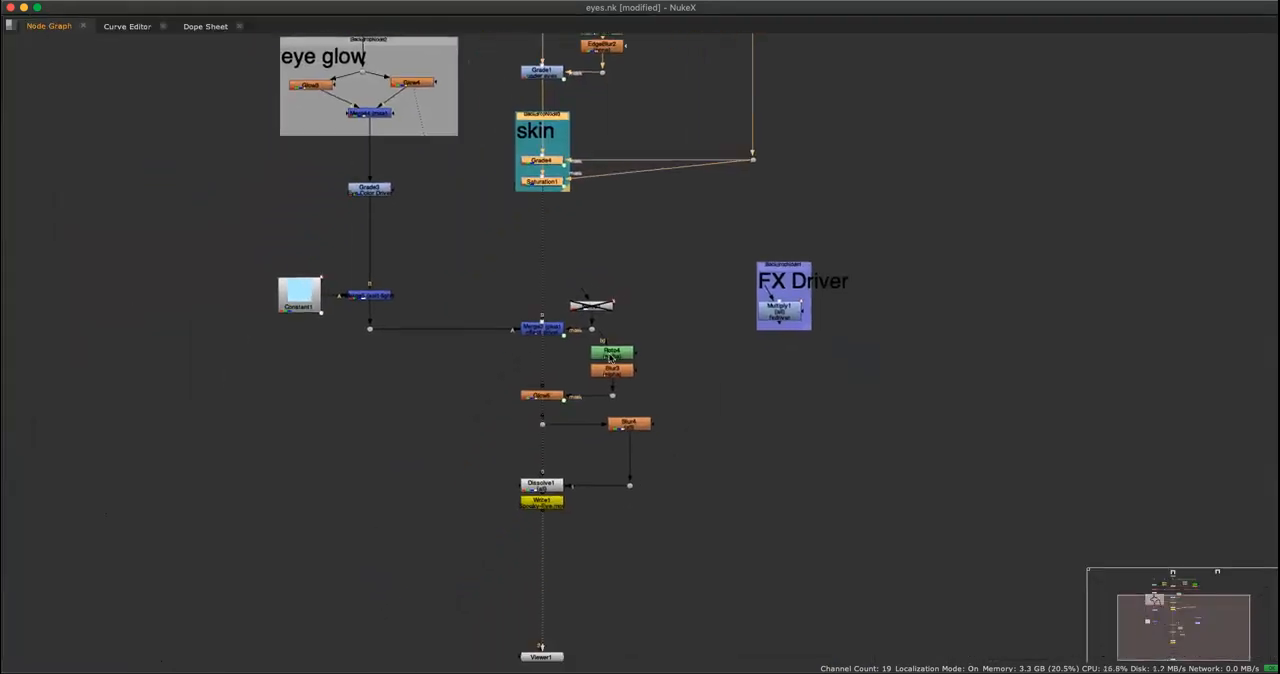
pyautogui.scroll(3, 595, 266)
pyautogui.moveTo(568, 285); pyautogui.dragTo(614, 383, button='middle')
pyautogui.scroll(2, 611, 381)
pyautogui.moveTo(543, 563); pyautogui.dragTo(582, 262, button='middle')
pyautogui.click(582, 260)
pyautogui.press('1')
pyautogui.press('space')
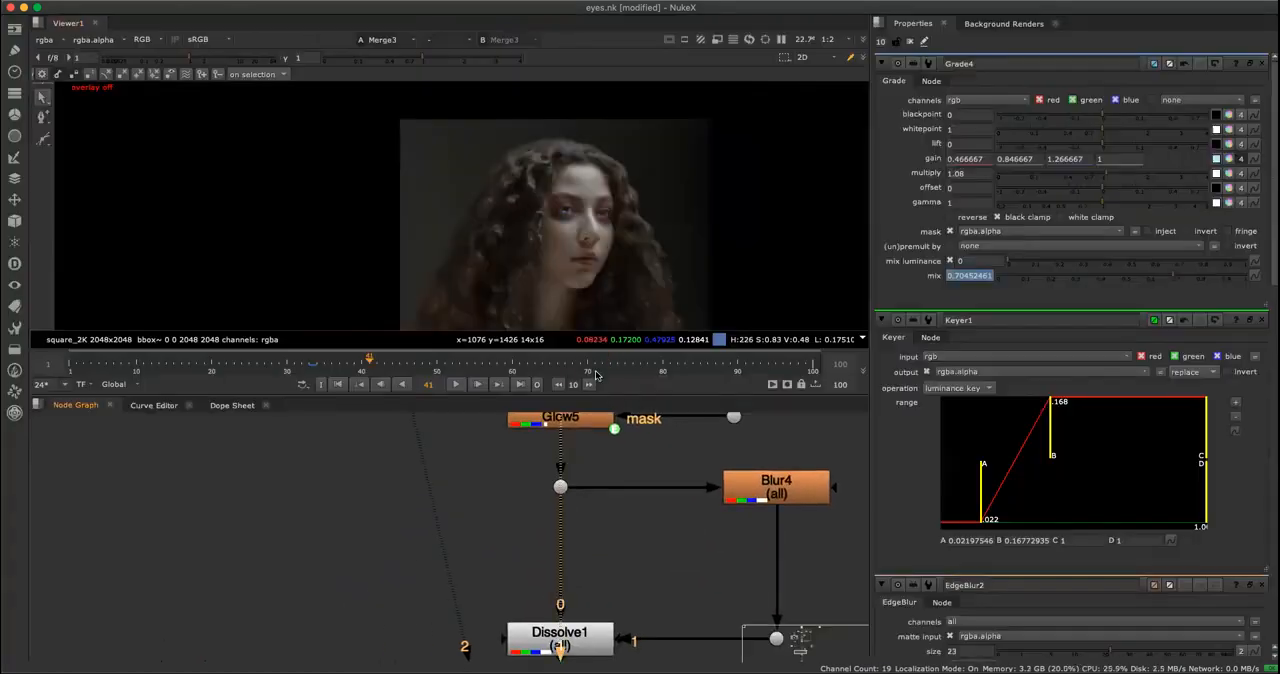
pyautogui.press('f')
pyautogui.press('space')
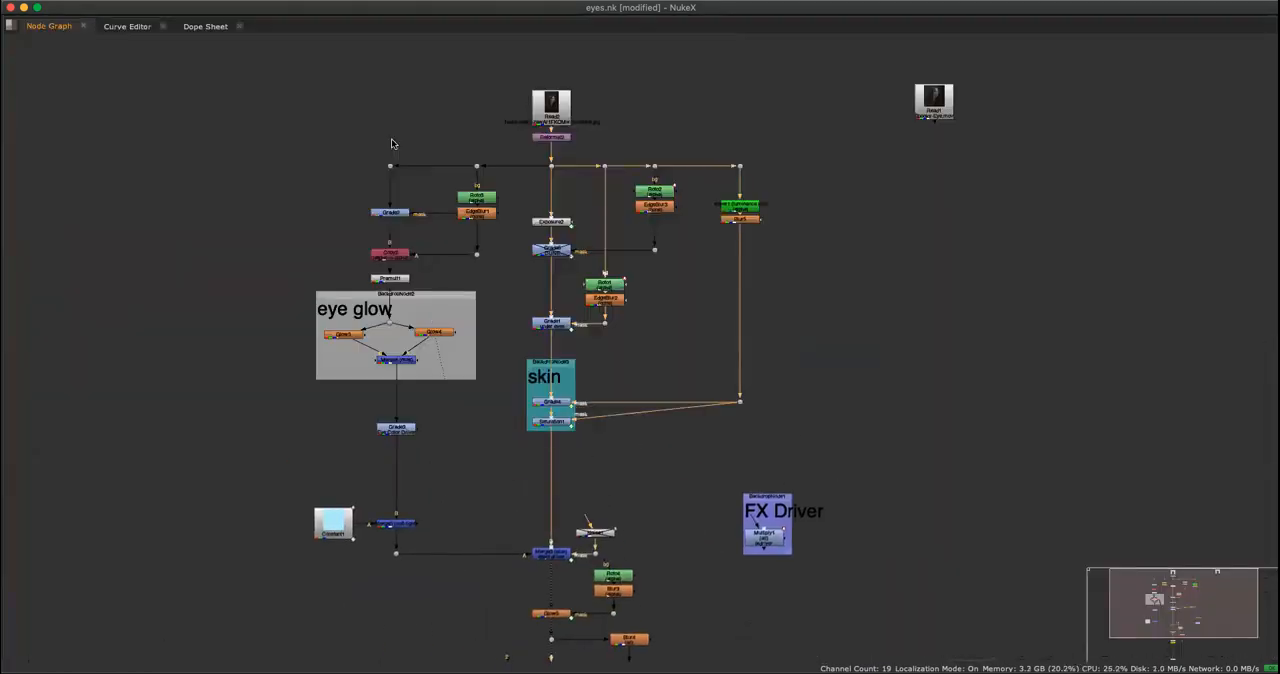
# Open Merge3's properties and examine the blue glow in both eyes up close.
pyautogui.scroll(5, 545, 590)
pyautogui.click(590, 522)
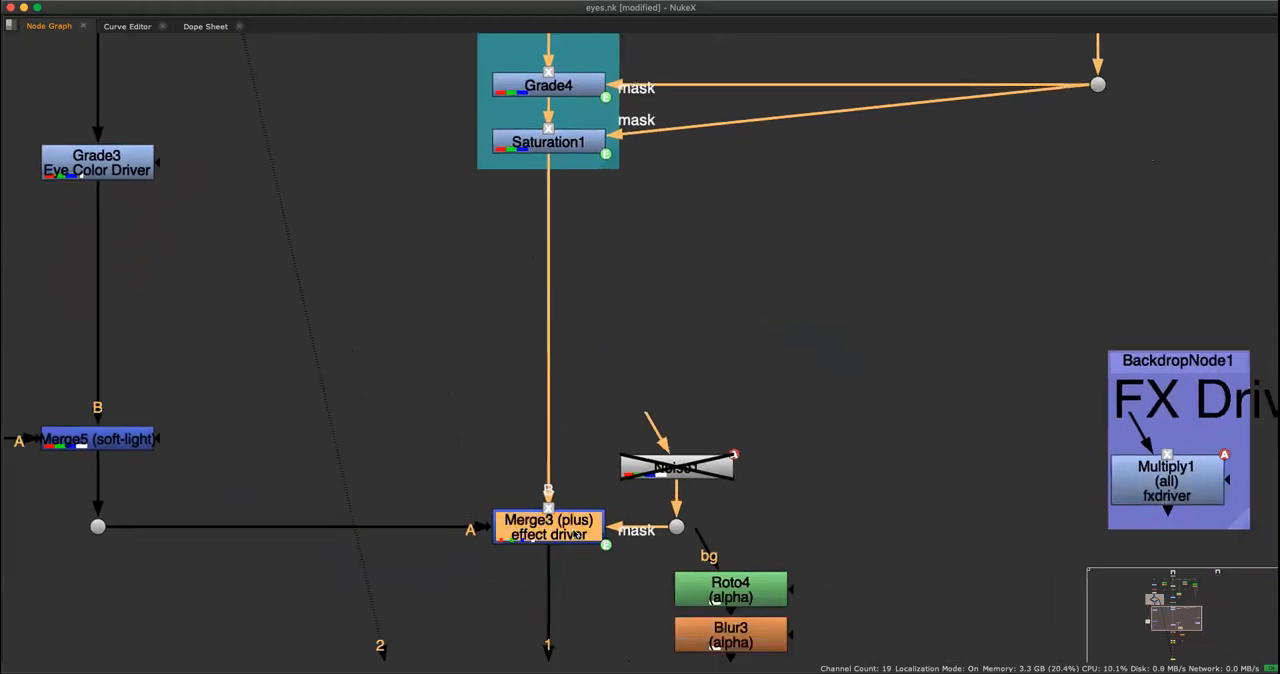
pyautogui.press('space')
pyautogui.doubleClick(591, 522)
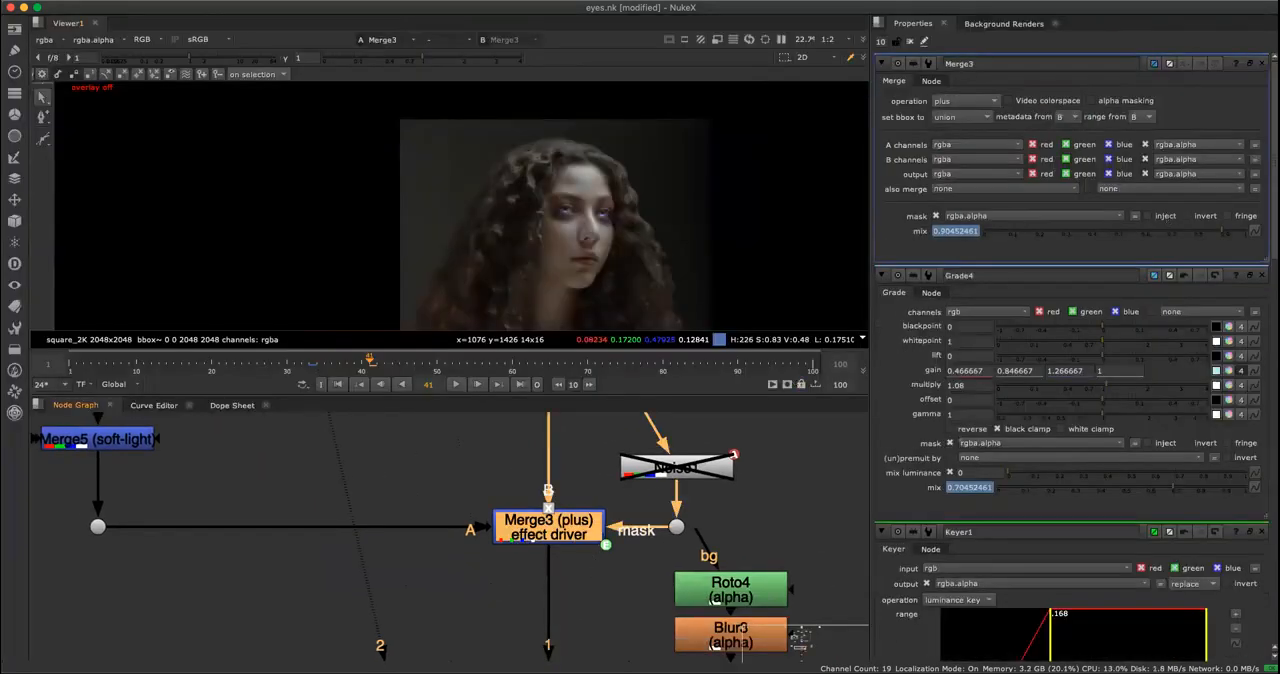
pyautogui.scroll(10, 632, 258)
pyautogui.moveTo(505, 105); pyautogui.dragTo(543, 236, button='middle')
pyautogui.click(590, 490)
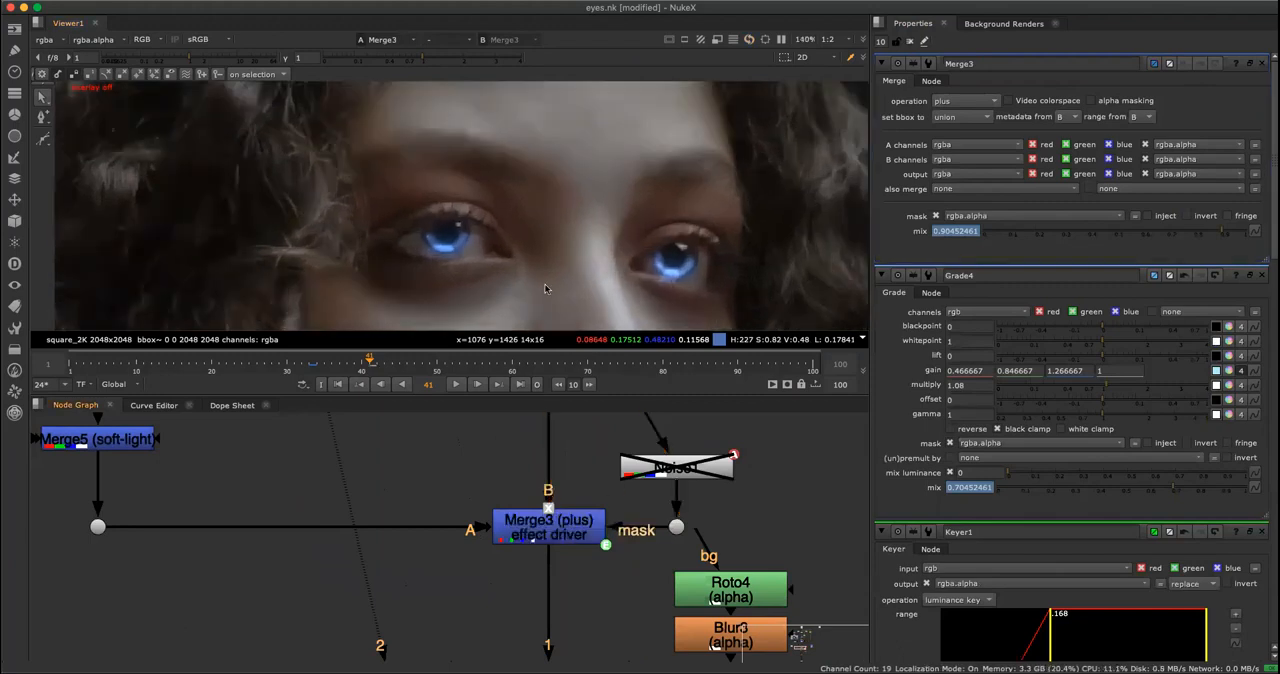
# Re-enable the Noise1 node that feeds Merge3's mask input.
pyautogui.click(676, 478)
pyautogui.scroll(2, 632, 466)
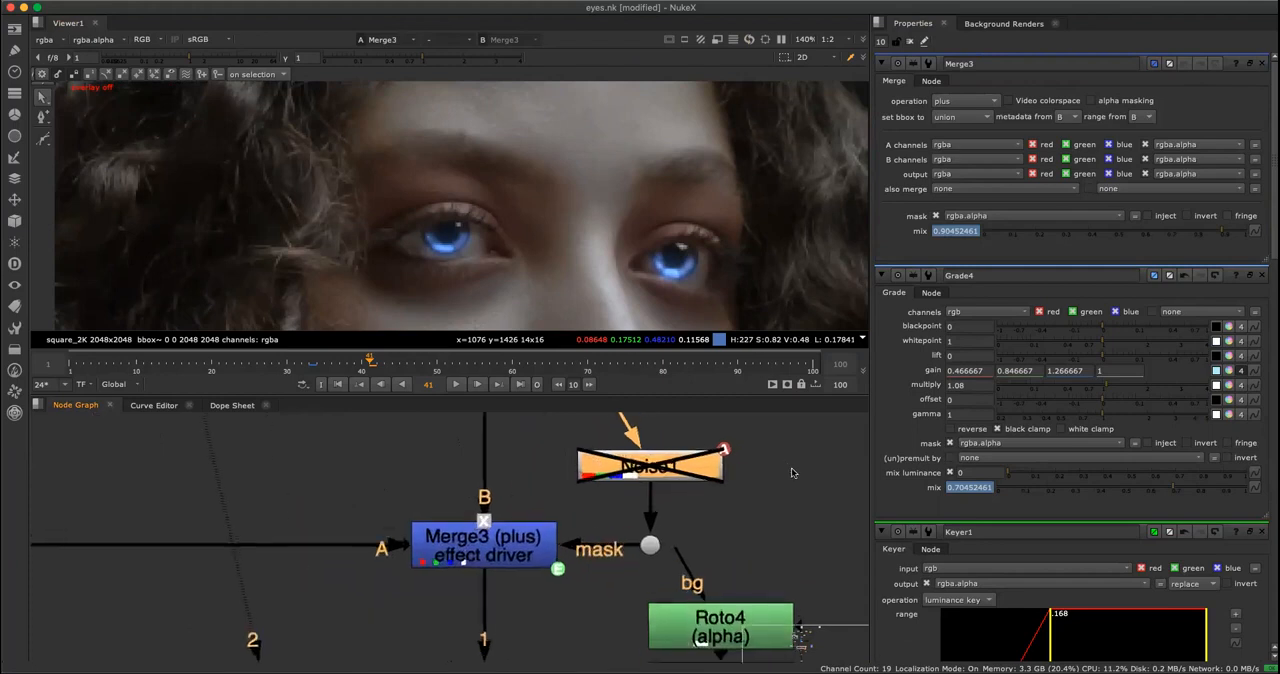
pyautogui.press('d')
pyautogui.click(612, 518)
pyautogui.click(536, 548)
pyautogui.click(672, 476)
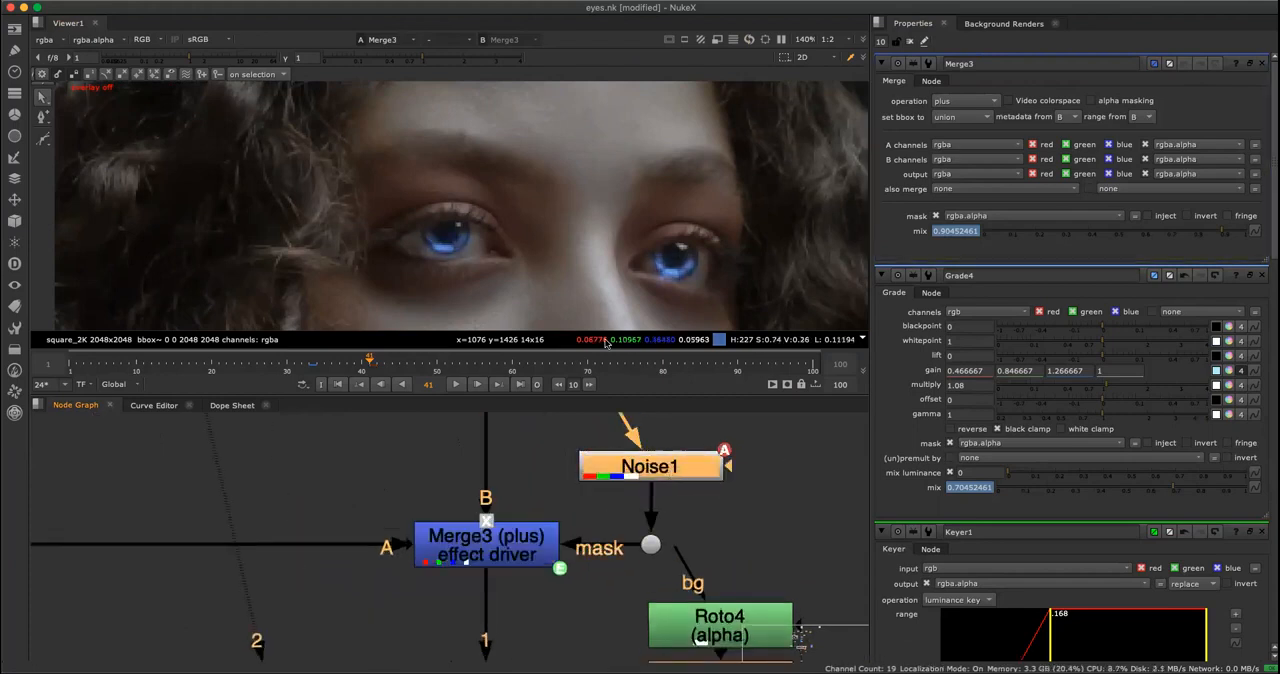
# View Noise1's pattern on its own, then compare it with Merge3's masked glow up close on the eyes.
pyautogui.press('1')
pyautogui.scroll(-4, 526, 190)
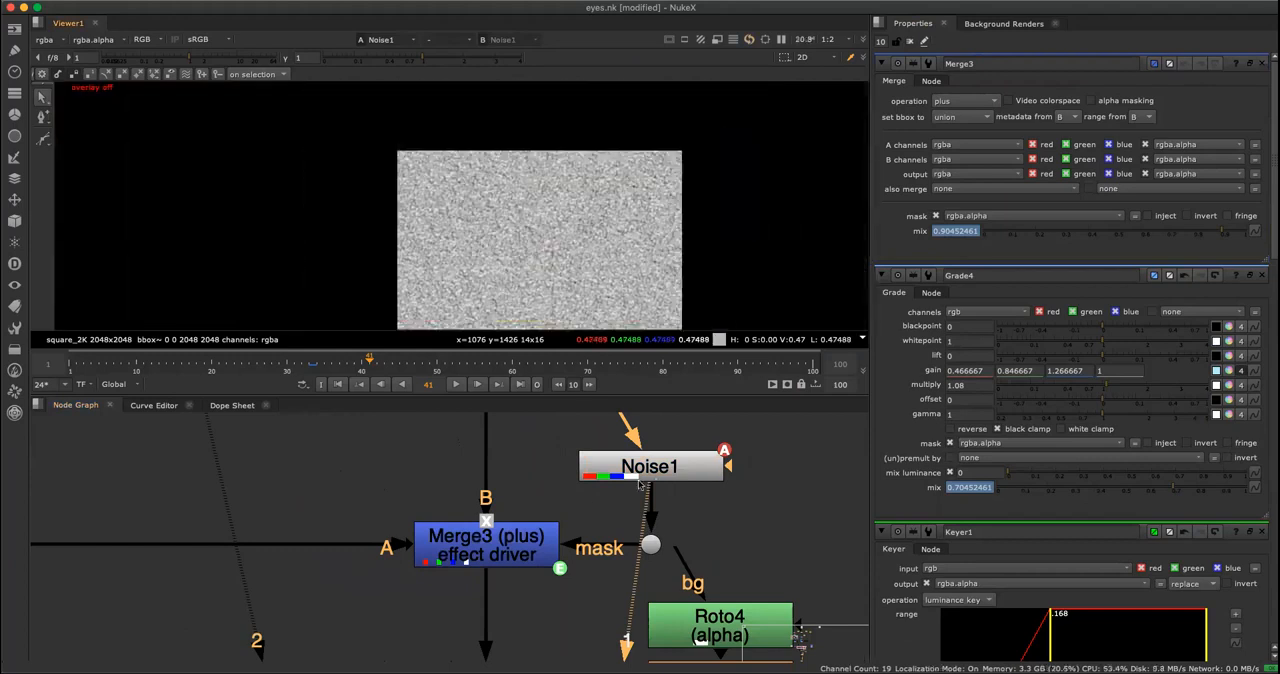
pyautogui.click(508, 540)
pyautogui.press('1')
pyautogui.scroll(9, 567, 197)
pyautogui.moveTo(554, 277); pyautogui.dragTo(620, 95, button='middle')
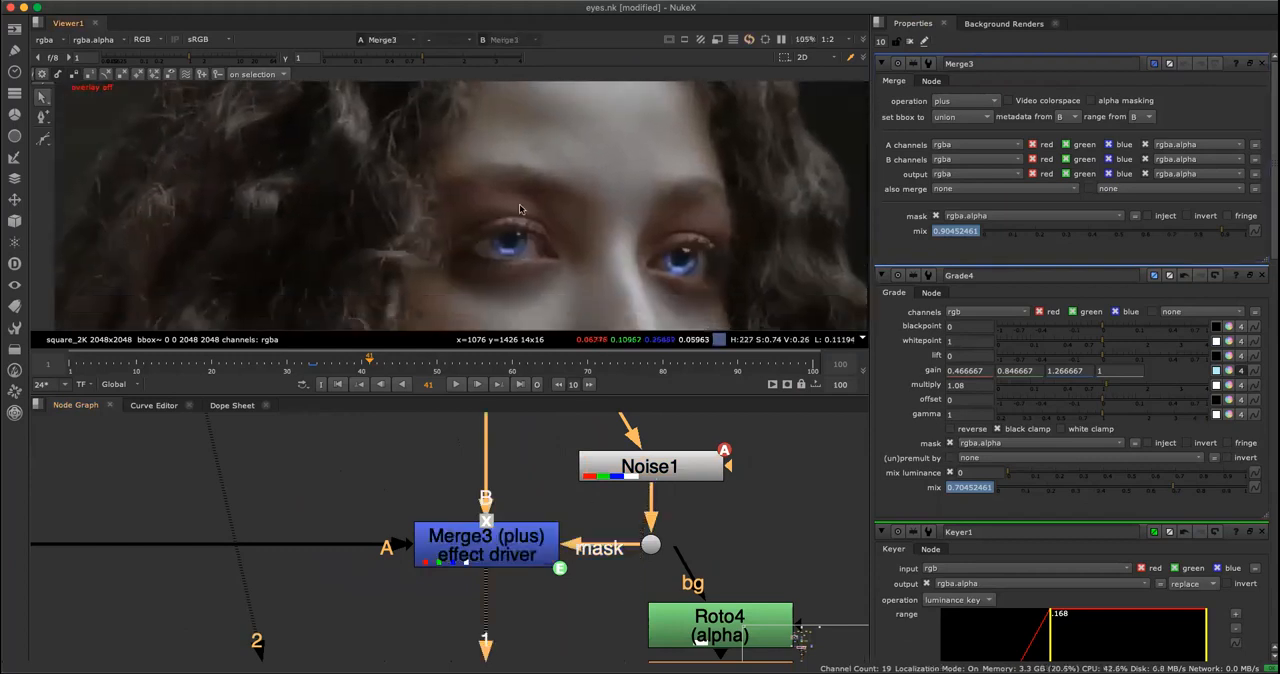
pyautogui.scroll(1, 605, 105)
pyautogui.moveTo(590, 200); pyautogui.dragTo(595, 137, button='middle')
# Open Noise1's properties and try z values of 3.5 to 3.6 at frame 41.
pyautogui.doubleClick(698, 472)
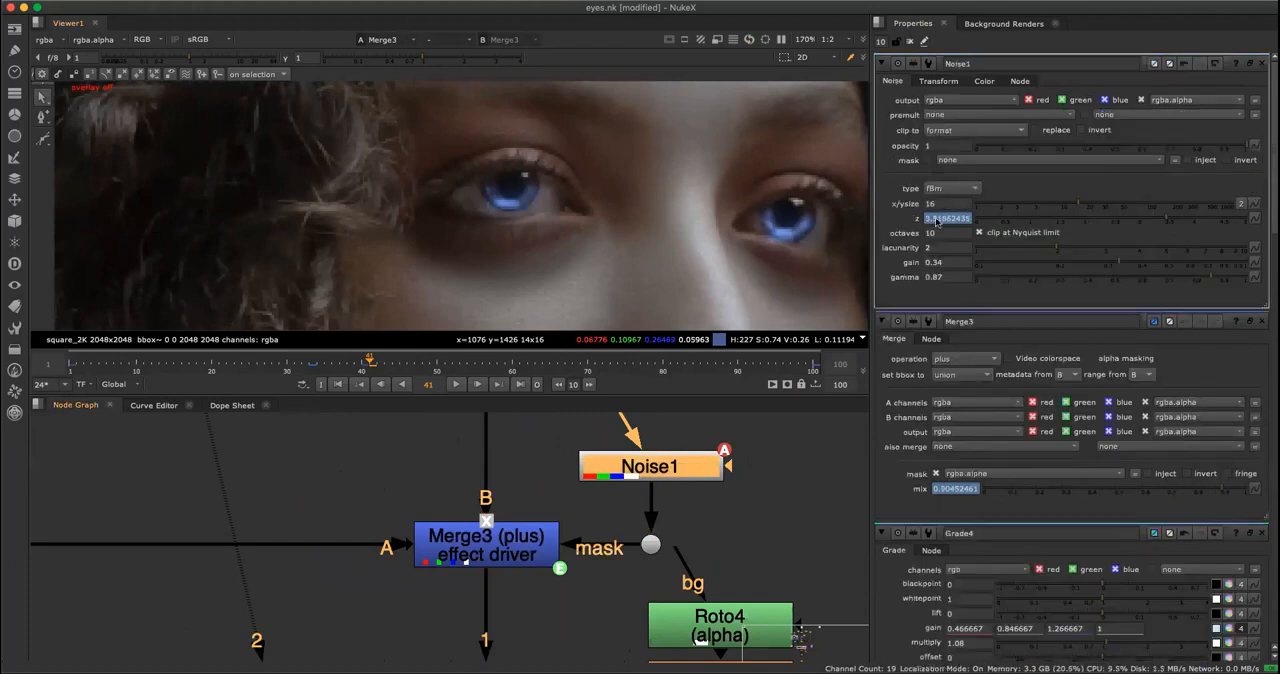
pyautogui.write('3.5')
pyautogui.press('Return')
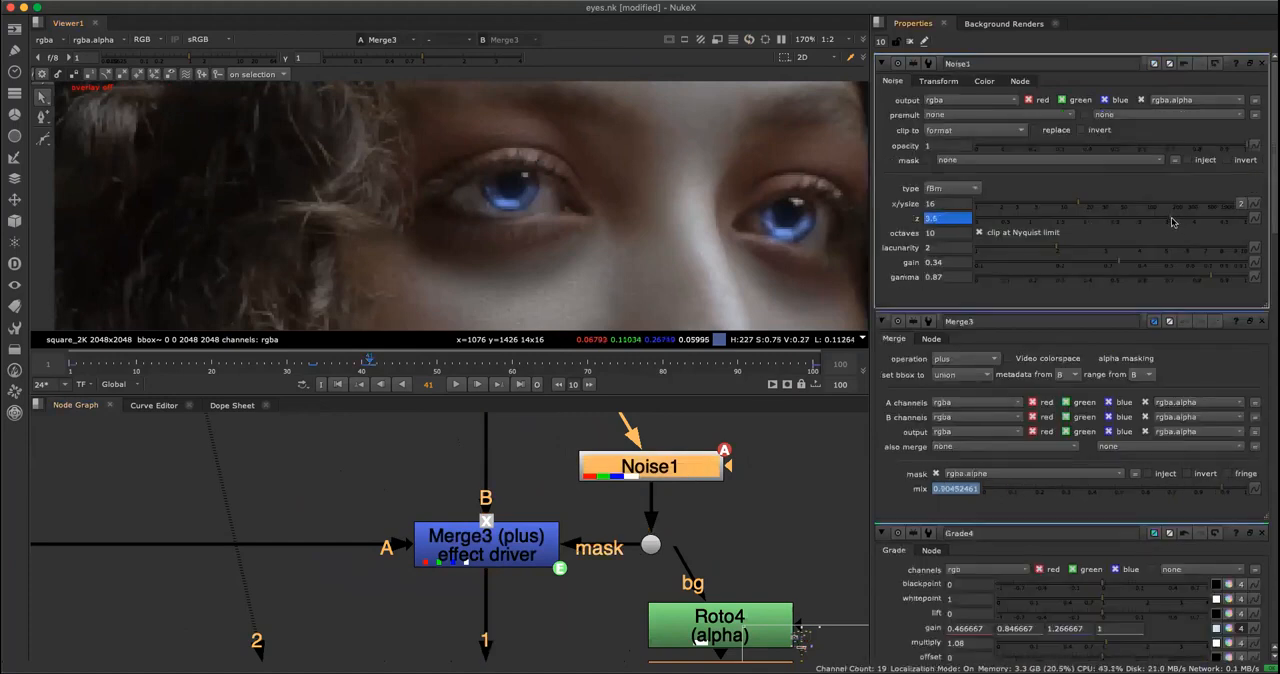
pyautogui.moveTo(1096, 241); pyautogui.dragTo(1204, 238)
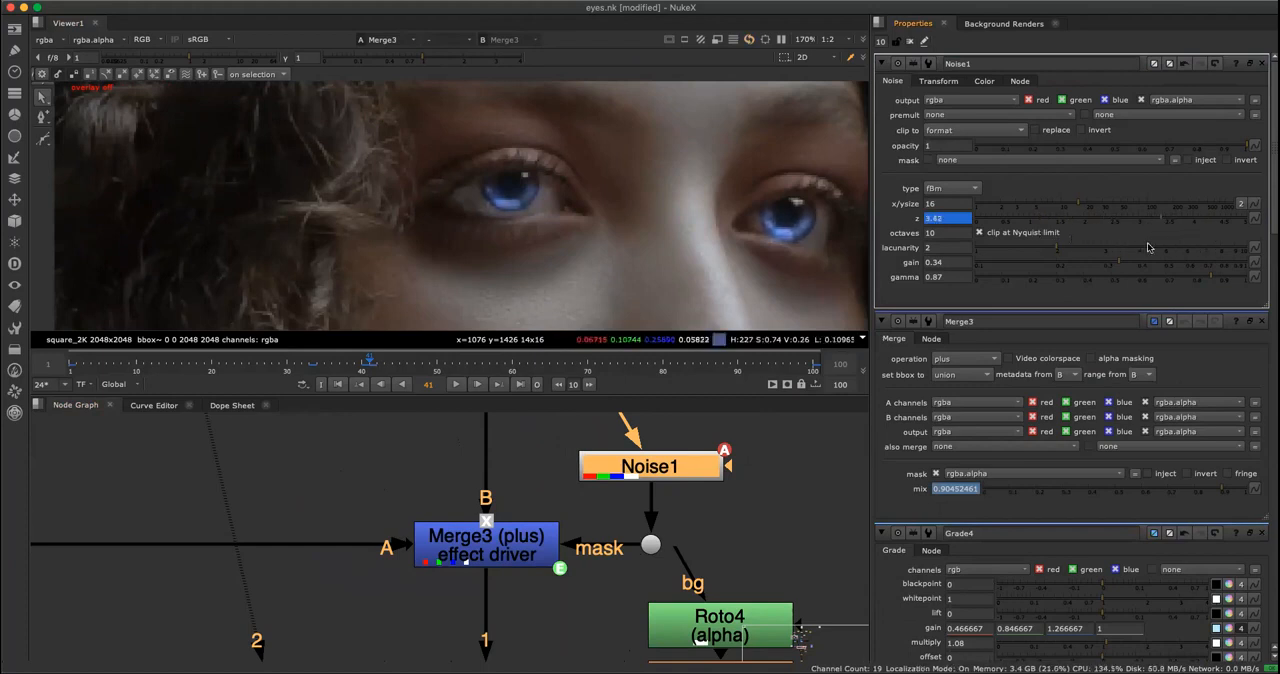
# Clear all open node properties and reopen only Noise1's, so that its keys can be isolated.
pyautogui.click(651, 466)
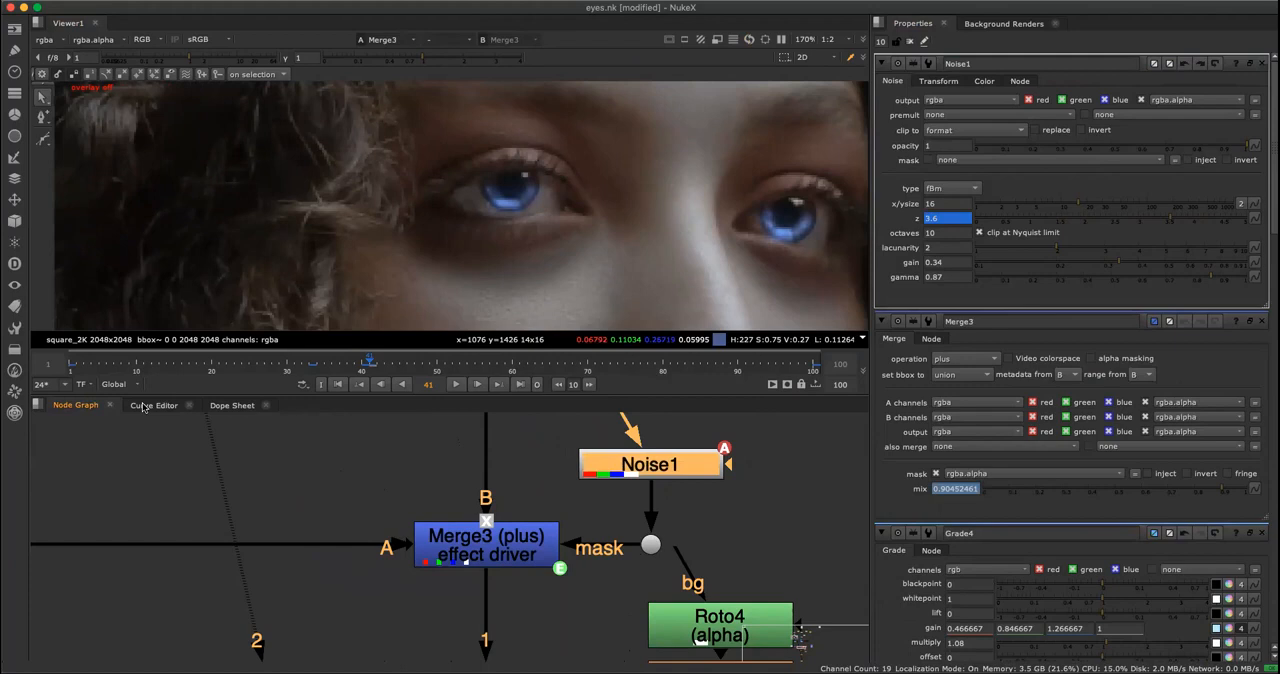
pyautogui.click(229, 406)
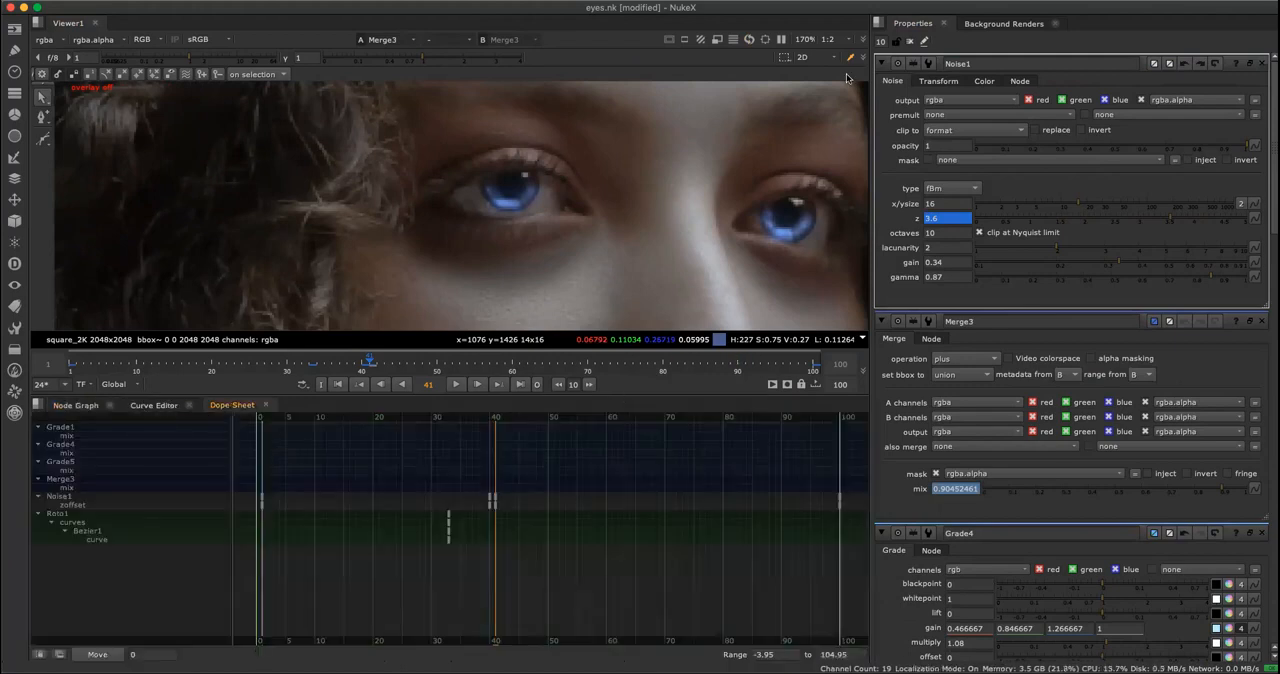
pyautogui.click(909, 42)
pyautogui.click(86, 407)
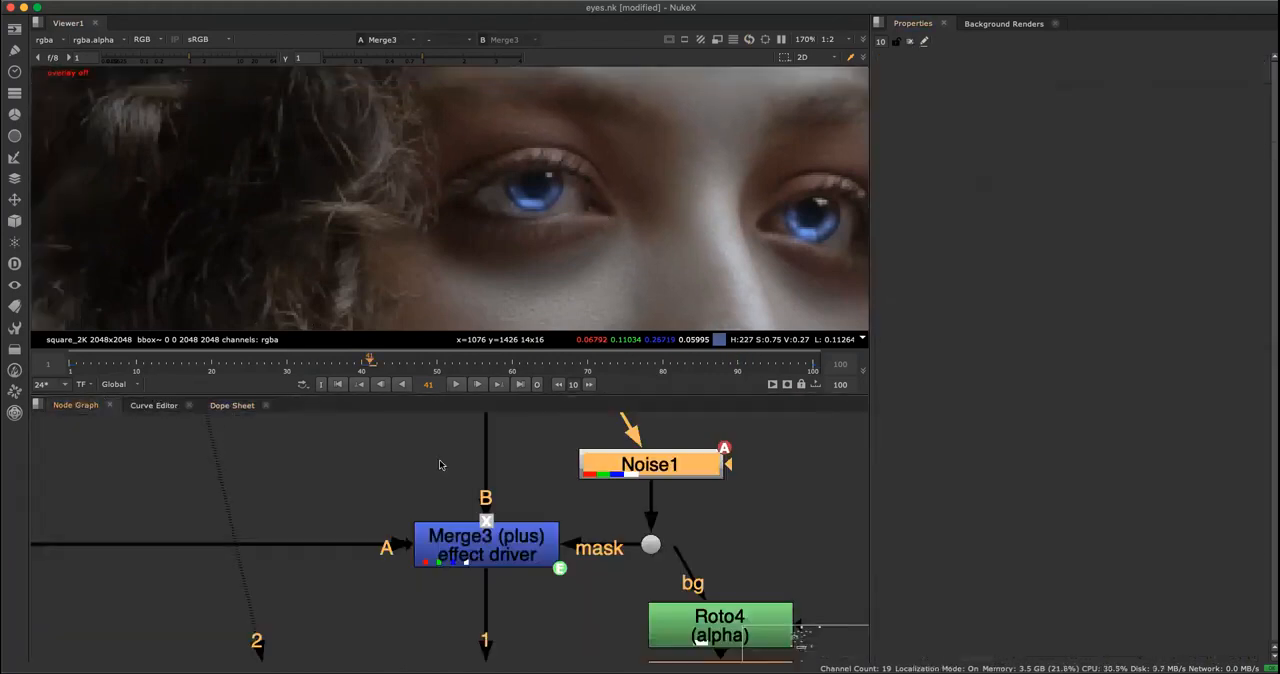
pyautogui.doubleClick(647, 464)
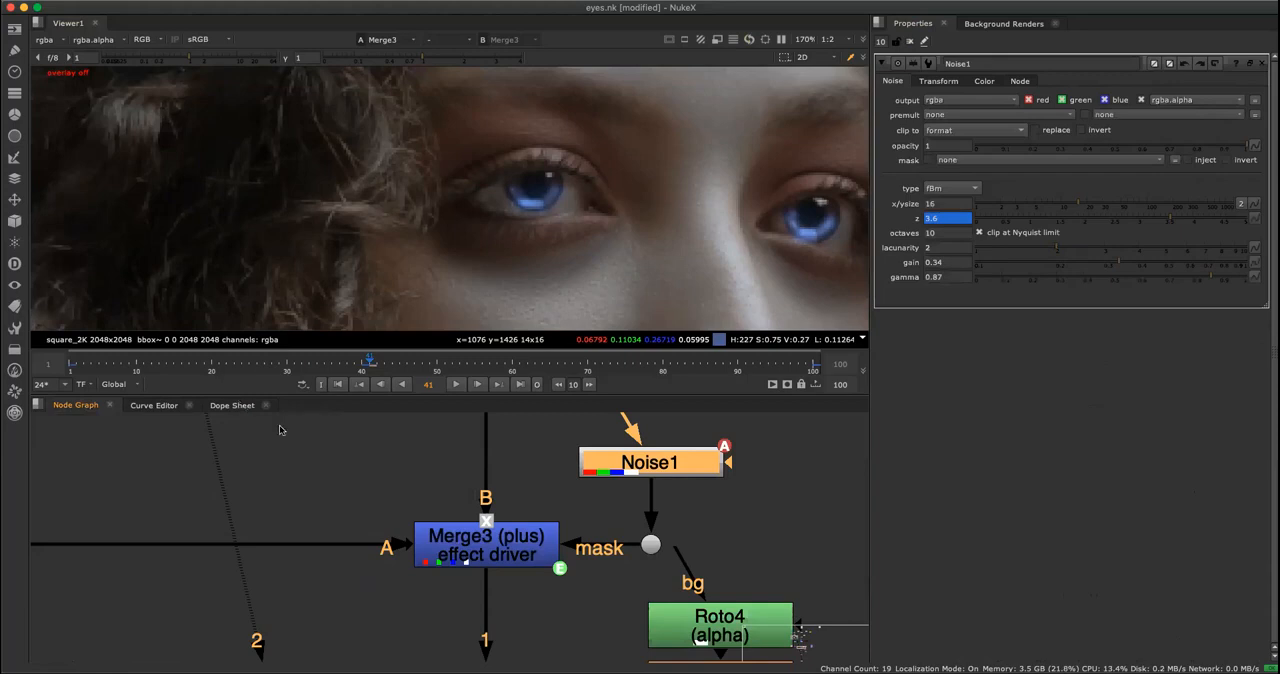
# Delete Noise1's extra zoffset key at frame 41 in the Dope Sheet.
pyautogui.click(232, 405)
pyautogui.moveTo(540, 477); pyautogui.dragTo(249, 415)
pyautogui.click(493, 460)
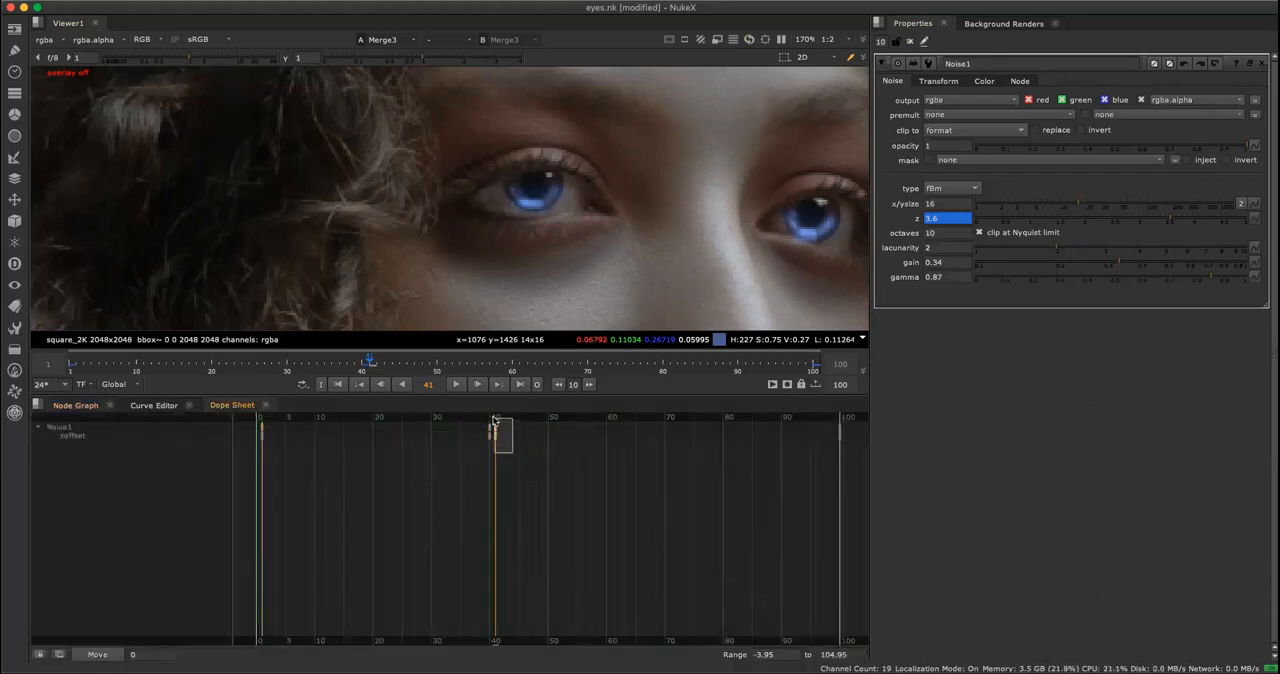
pyautogui.press('Delete')
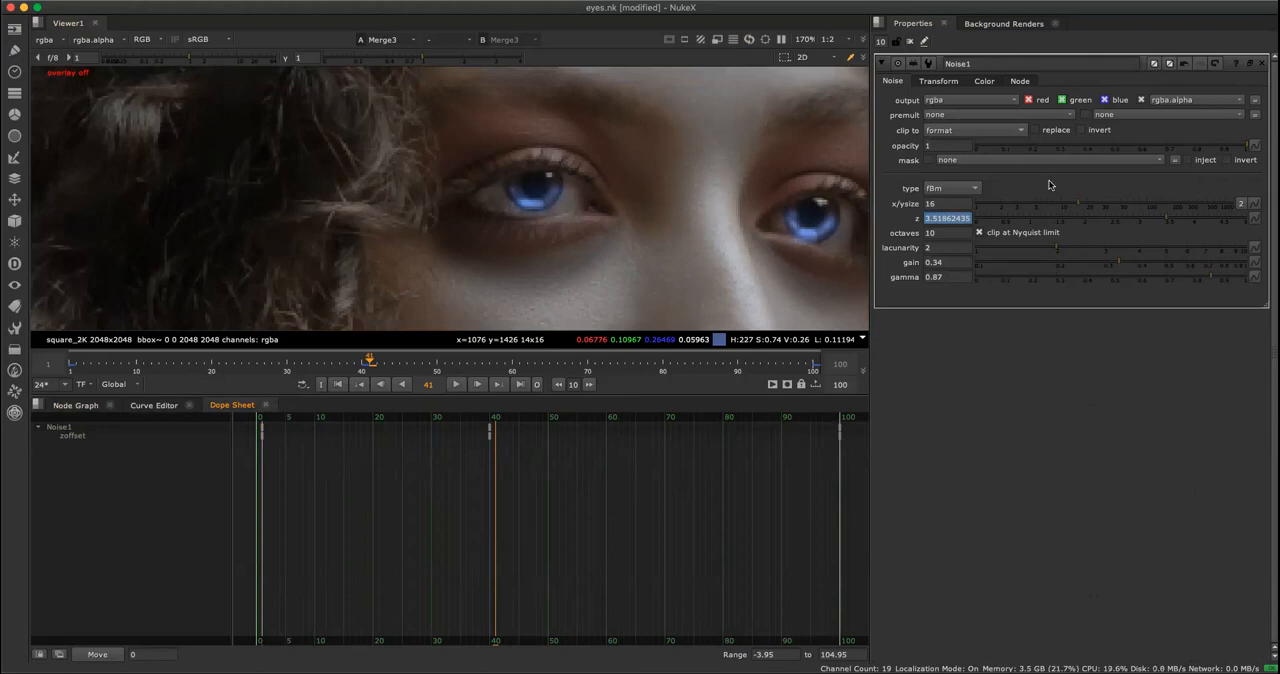
# Scrub the timeline to frame 19 and examine the eye glow with the animated noise mask.
pyautogui.moveTo(330, 365); pyautogui.dragTo(204, 399)
pyautogui.click(72, 405)
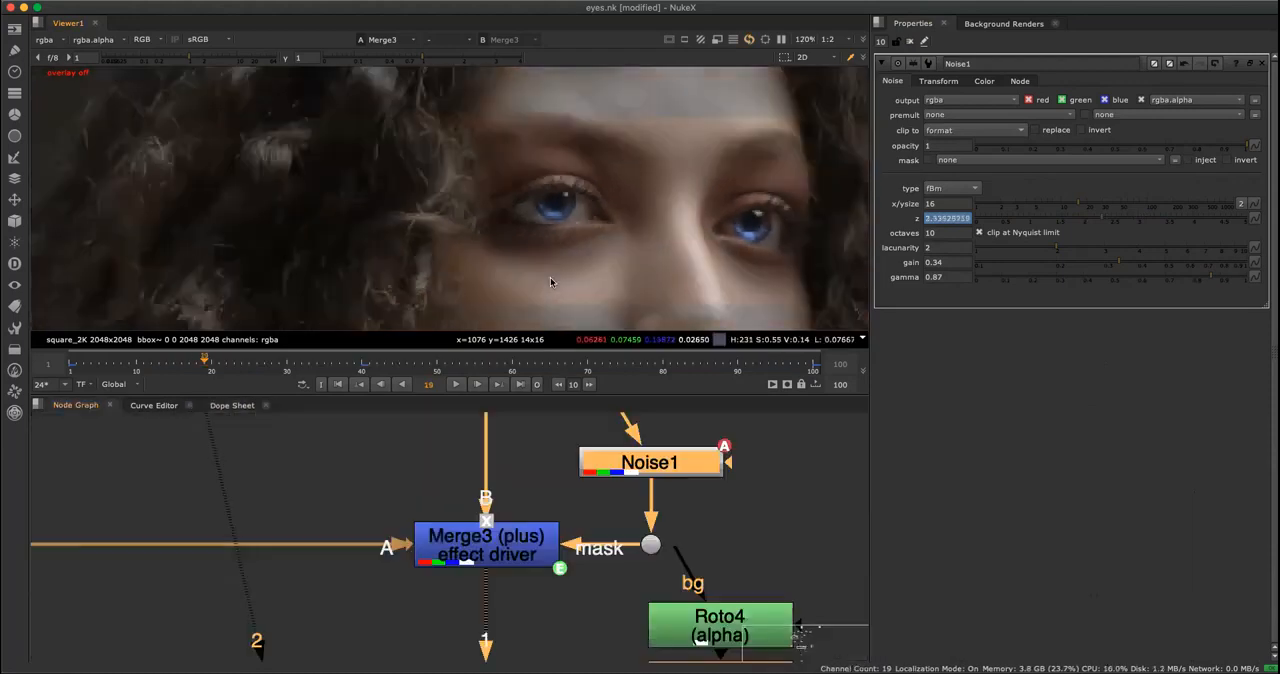
pyautogui.press('f')
# View the output of Glow5, the masked glow below Merge3.
pyautogui.click(580, 503)
pyautogui.press('space')
pyautogui.scroll(-4, 583, 505)
pyautogui.moveTo(540, 650); pyautogui.dragTo(565, 427, button='middle')
pyautogui.scroll(3, 566, 386)
pyautogui.moveTo(586, 388); pyautogui.dragTo(576, 396, button='middle')
pyautogui.click(556, 470)
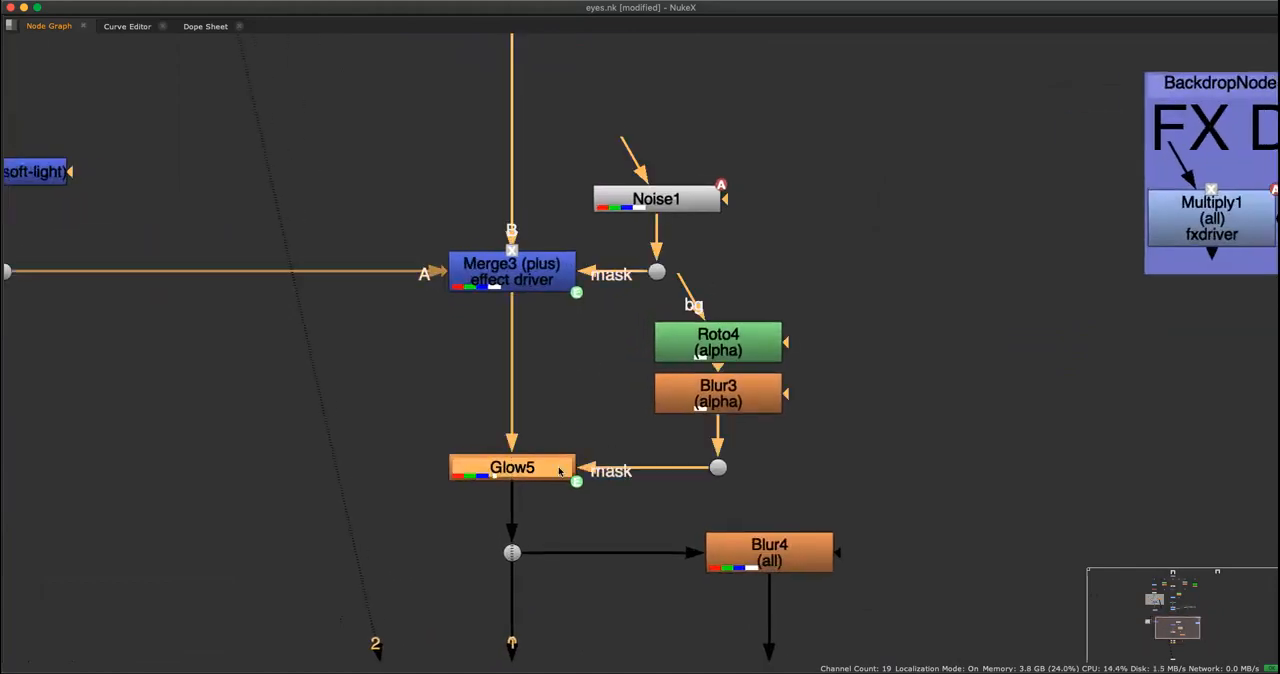
# View the final output of the Write1 Spooky-Eye.mov node below Dissolve1.
pyautogui.scroll(-3, 558, 466)
pyautogui.moveTo(572, 570); pyautogui.dragTo(586, 400, button='middle')
pyautogui.scroll(3, 590, 405)
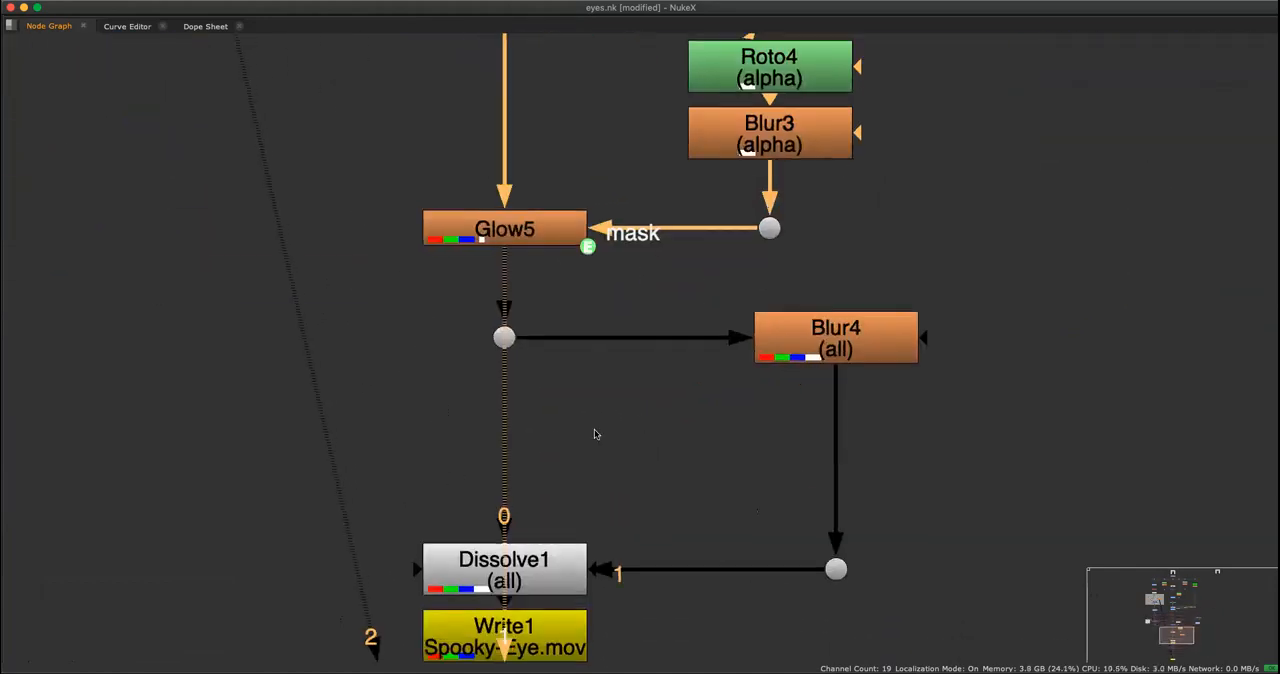
pyautogui.scroll(-2, 593, 517)
pyautogui.moveTo(576, 641); pyautogui.dragTo(609, 537, button='middle')
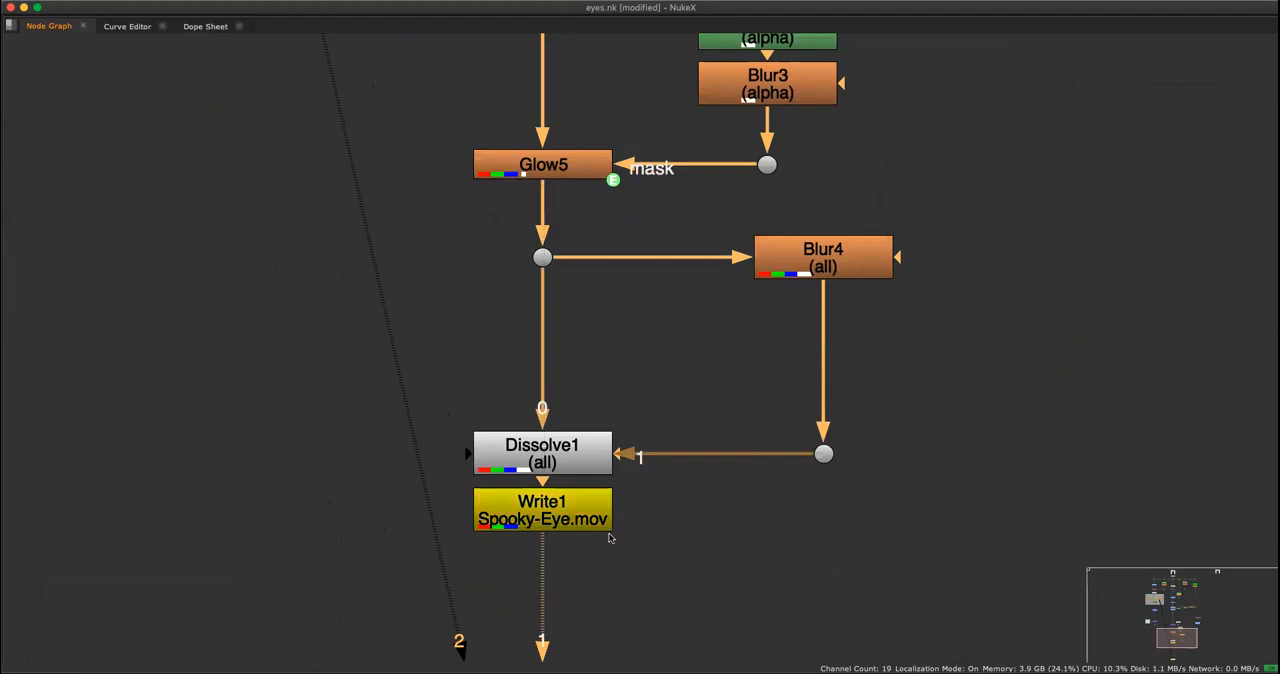
pyautogui.press('space')
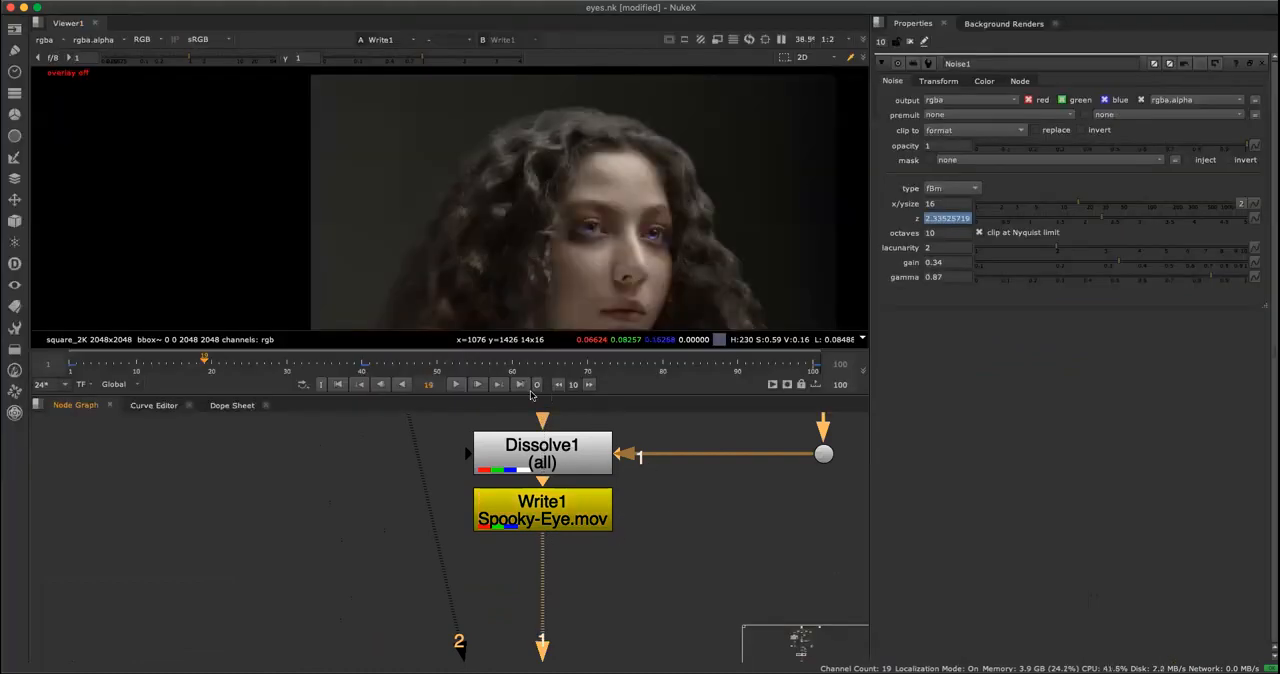
# View the output of Blur4 and inspect the softened eyes and skin up close.
pyautogui.scroll(-4, 655, 488)
pyautogui.moveTo(673, 504); pyautogui.dragTo(617, 623, button='middle')
pyautogui.scroll(4, 600, 540)
pyautogui.click(743, 512)
pyautogui.press('1')
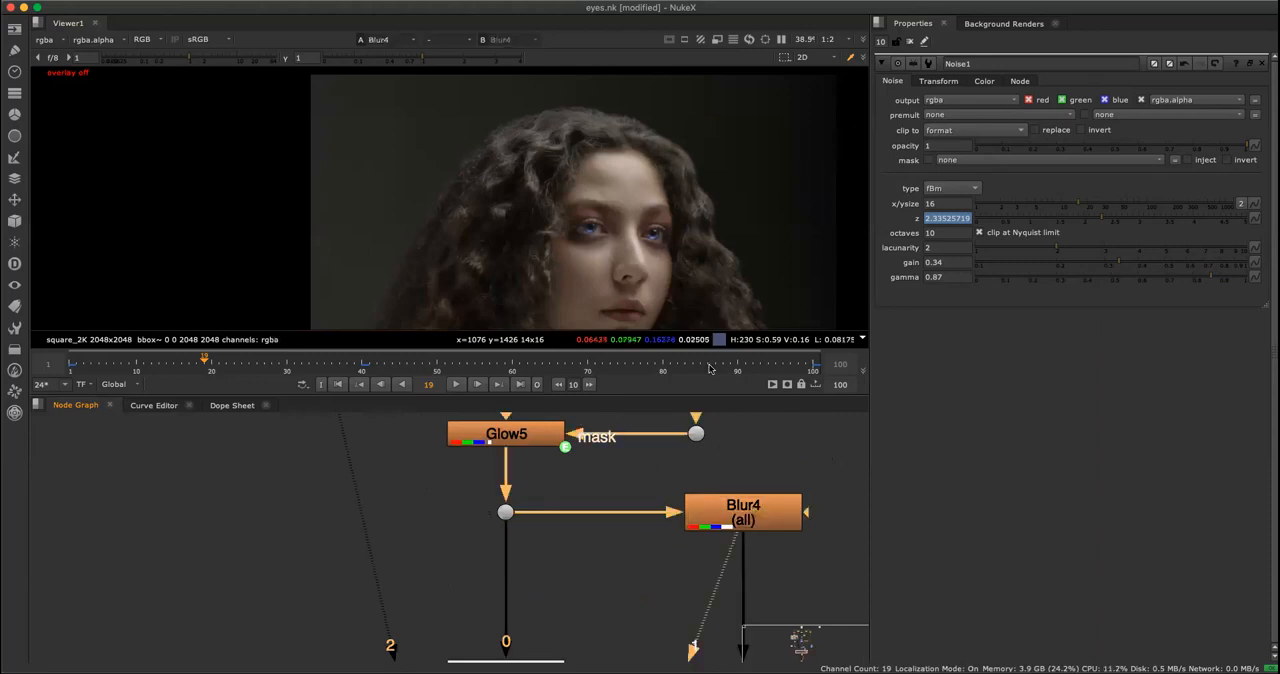
pyautogui.scroll(5, 682, 237)
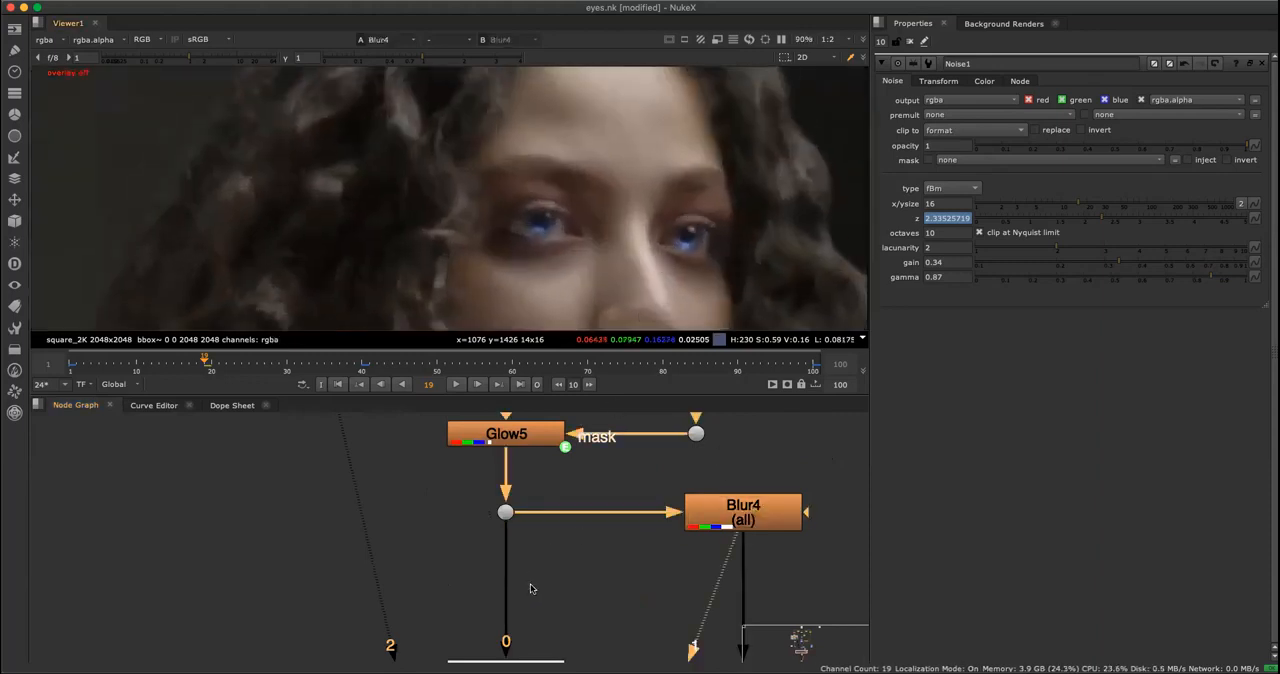
# View the original Read2 plate and examine its eye and skin detail, from close-up to the whole portrait.
pyautogui.scroll(-4, 572, 551)
pyautogui.moveTo(622, 440); pyautogui.dragTo(540, 646, button='middle')
pyautogui.scroll(-9, 547, 577)
pyautogui.moveTo(577, 488); pyautogui.dragTo(605, 463, button='middle')
pyautogui.scroll(5, 544, 557)
pyautogui.click(523, 534)
pyautogui.press('1')
pyautogui.scroll(5, 605, 225)
pyautogui.scroll(-3, 660, 212)
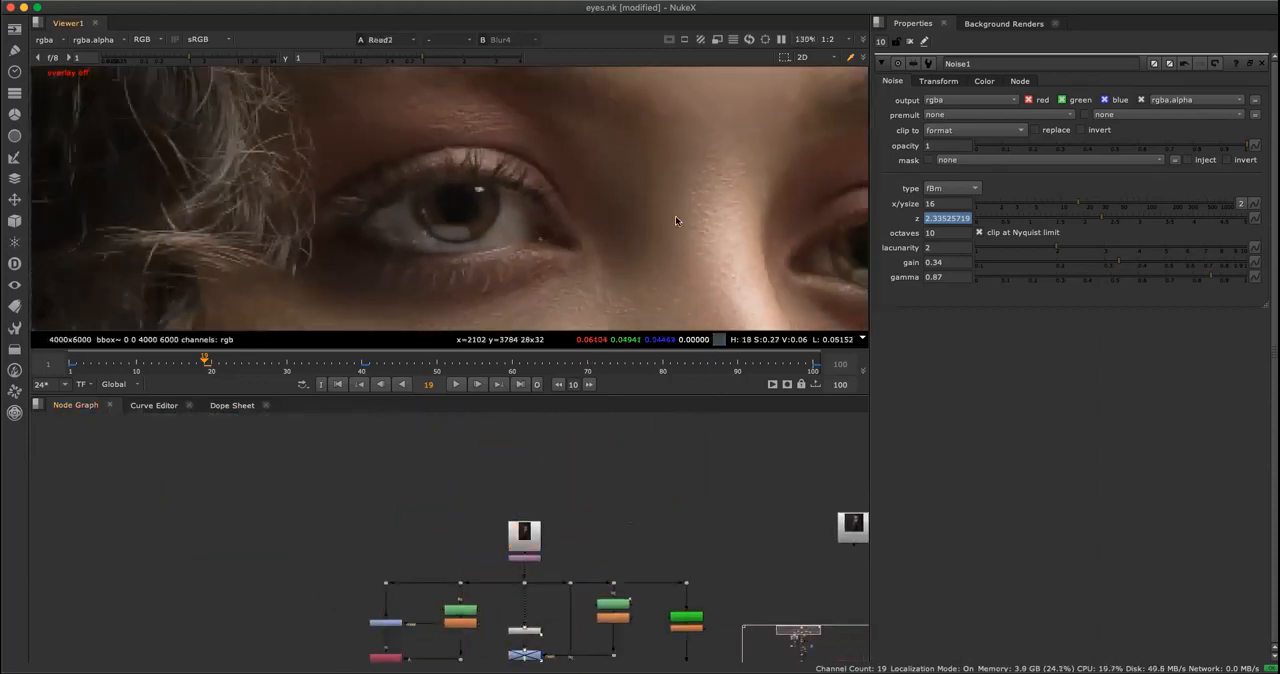
pyautogui.scroll(-1, 722, 180)
pyautogui.moveTo(735, 187); pyautogui.dragTo(627, 200, button='middle')
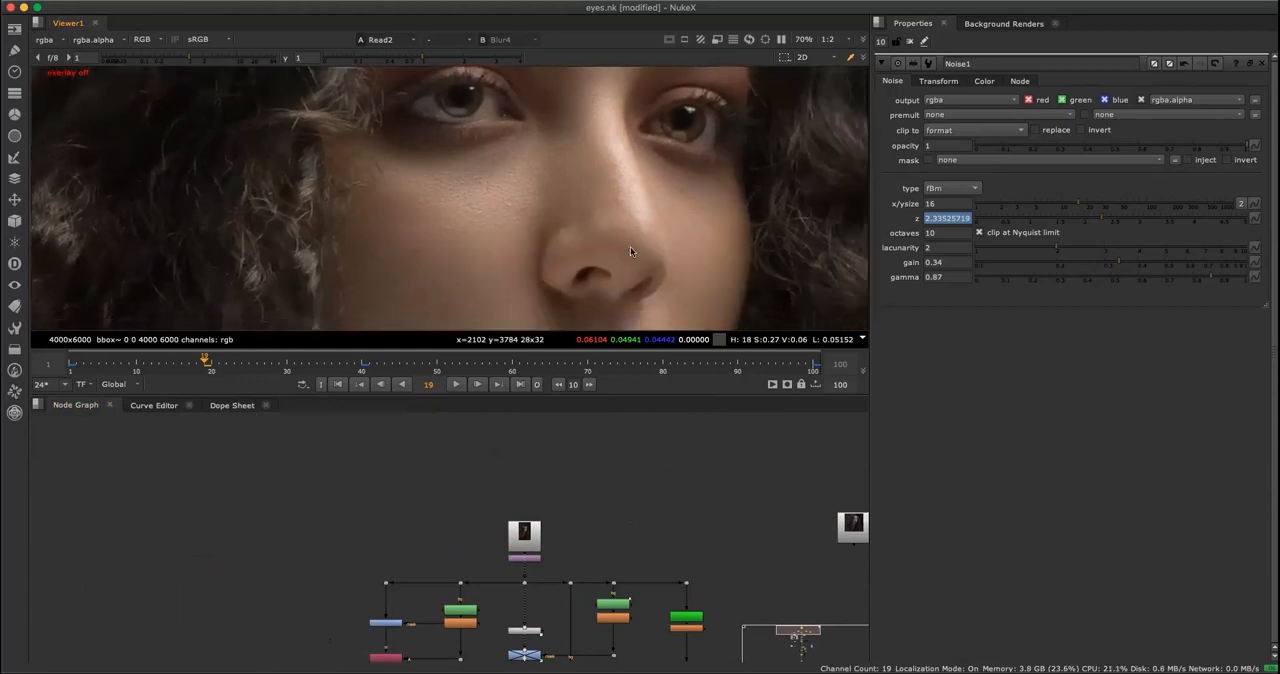
pyautogui.scroll(-5, 630, 250)
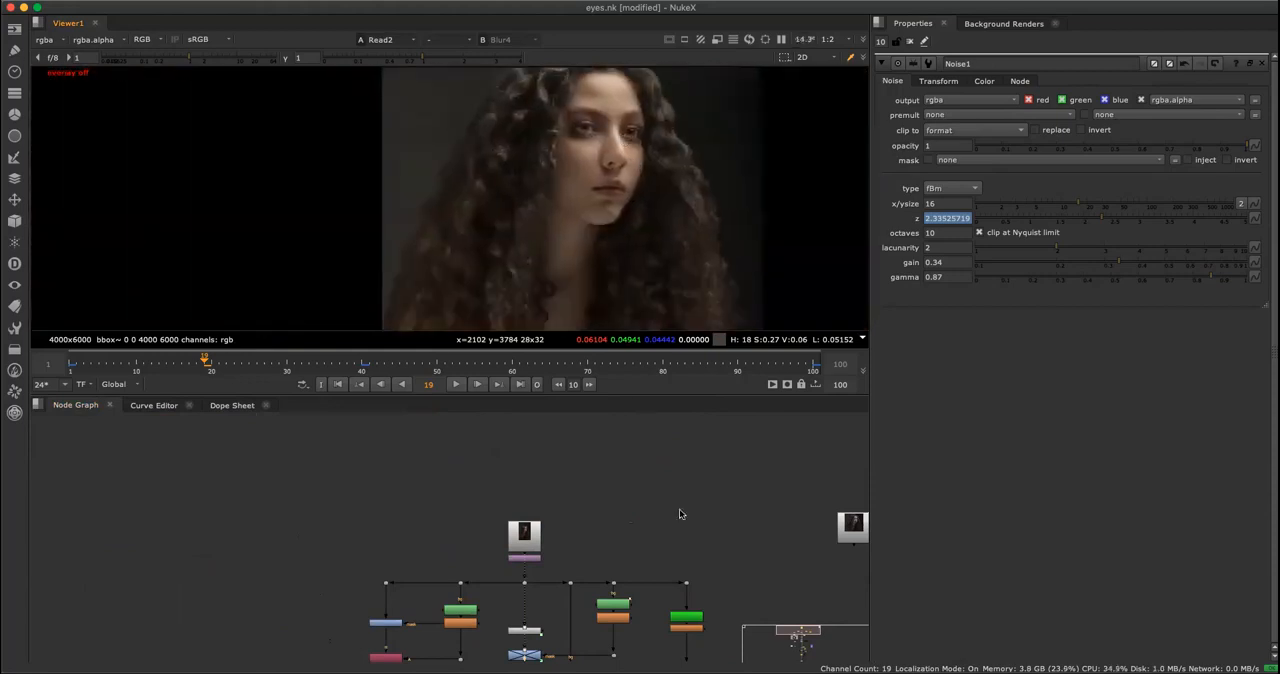
# View the output of Blur4 close up on the eyes and open the node's settings.
pyautogui.scroll(-10, 700, 530)
pyautogui.moveTo(640, 573); pyautogui.dragTo(680, 460, button='middle')
pyautogui.scroll(4, 680, 525)
pyautogui.moveTo(709, 544); pyautogui.dragTo(733, 526, button='middle')
pyautogui.scroll(4, 600, 165)
pyautogui.moveTo(600, 165); pyautogui.dragTo(659, 154, button='middle')
pyautogui.scroll(6, 659, 154)
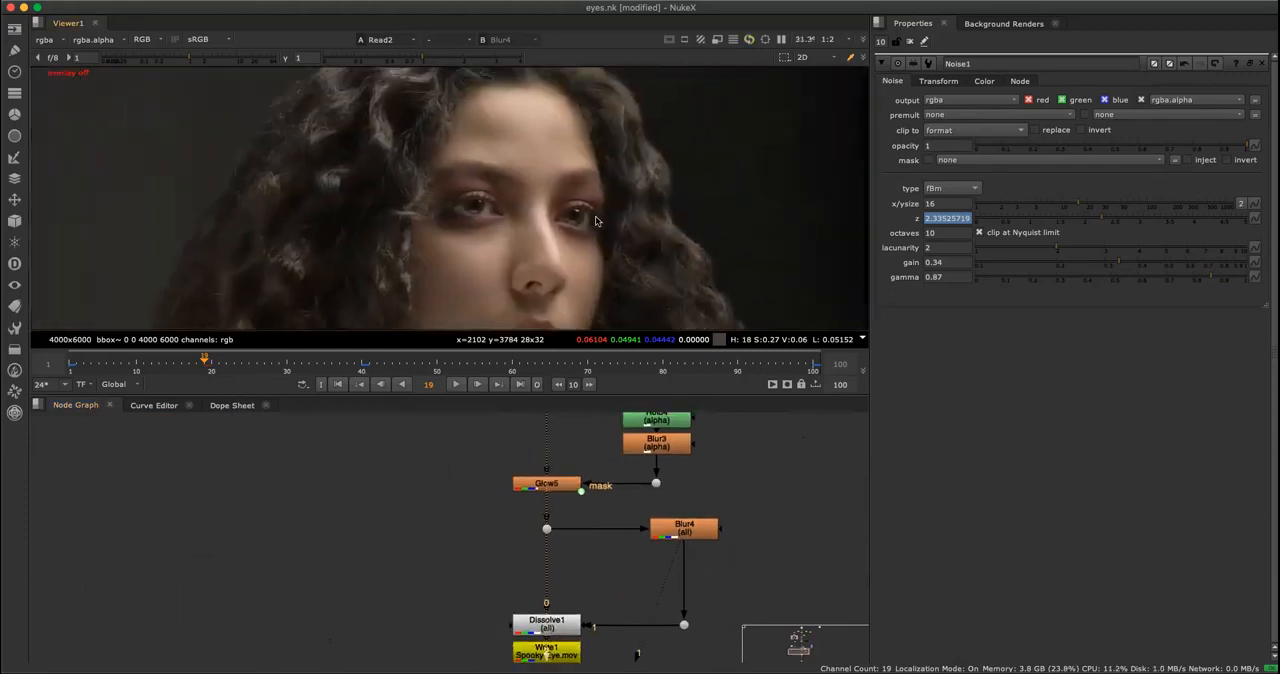
pyautogui.press('1')
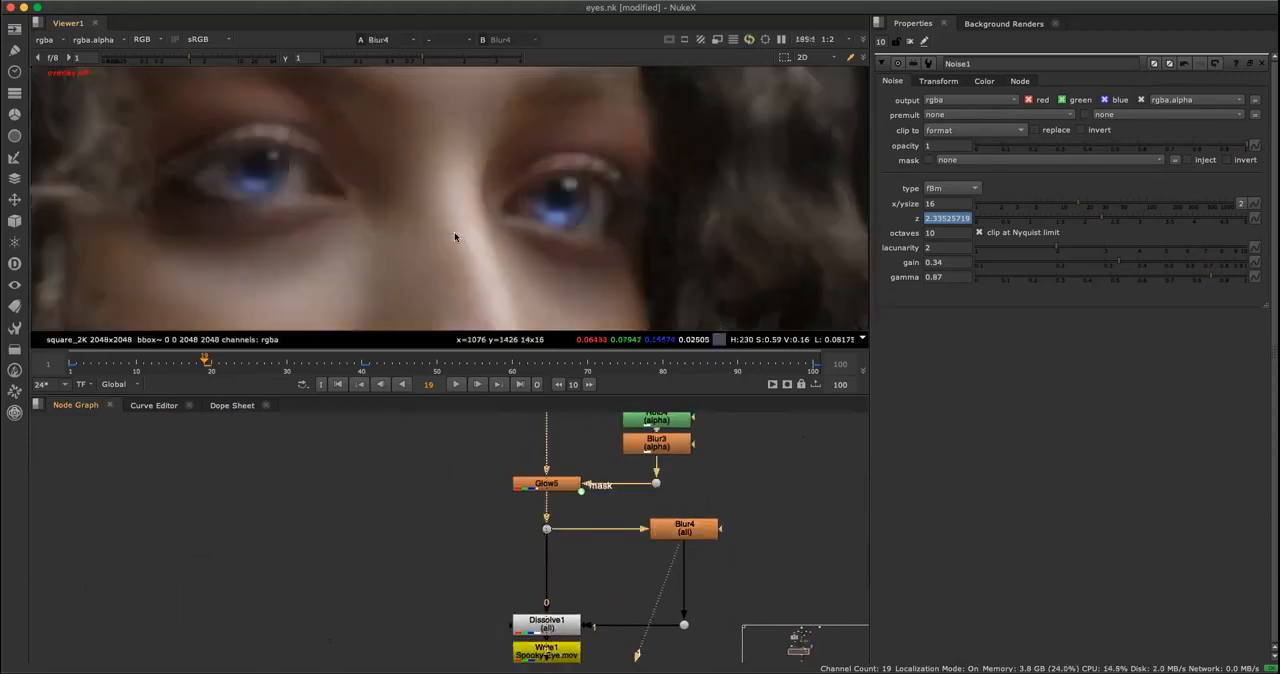
pyautogui.scroll(-4, 446, 266)
pyautogui.doubleClick(697, 531)
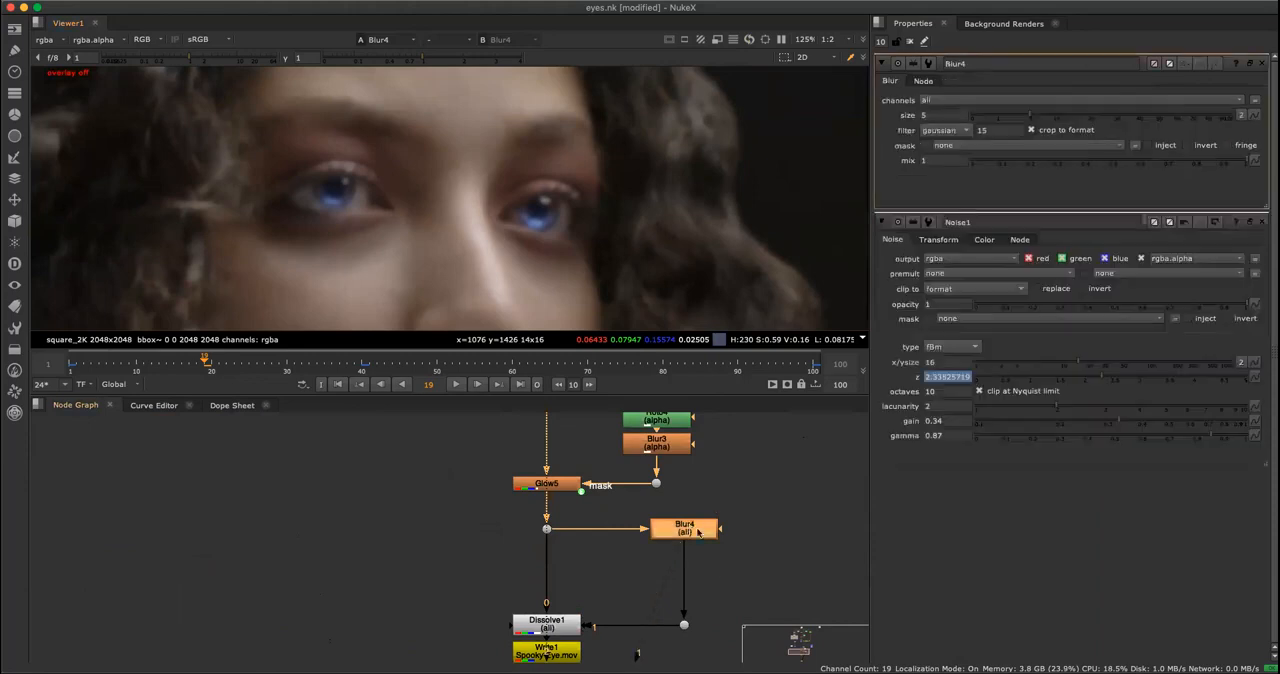
# View the output of Dissolve1 below Blur4 and open the node's settings.
pyautogui.scroll(-3, 770, 540)
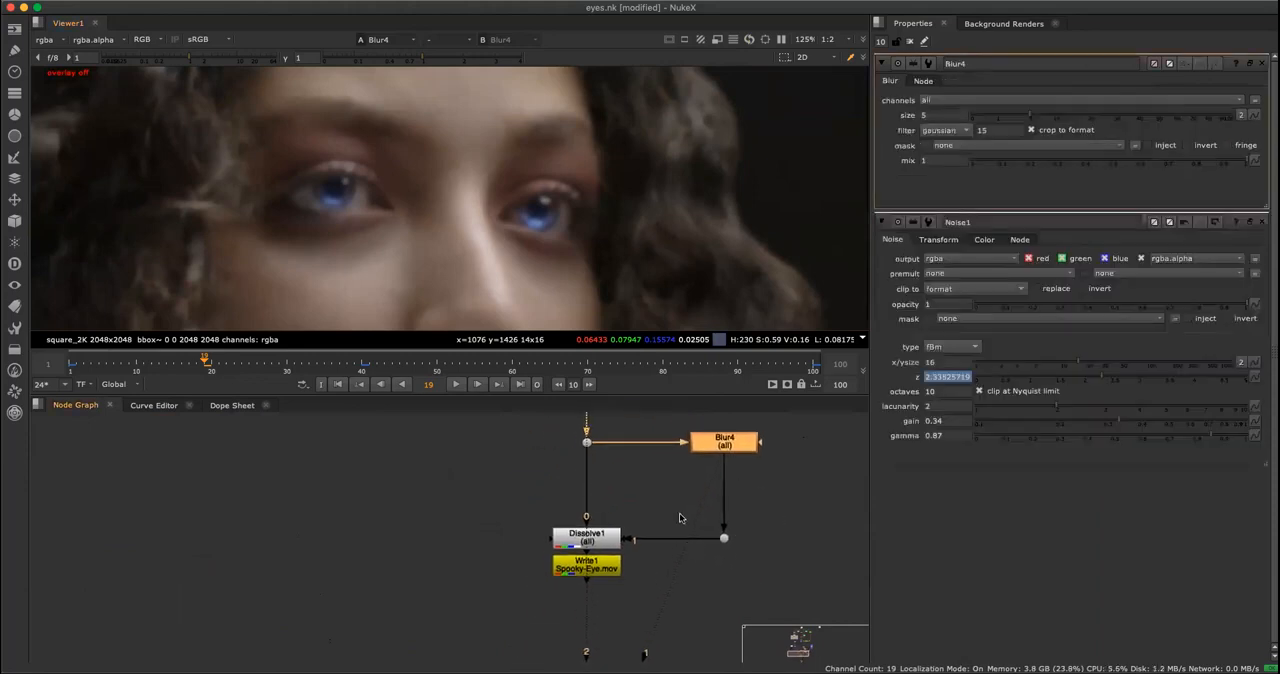
pyautogui.doubleClick(601, 541)
pyautogui.press('1')
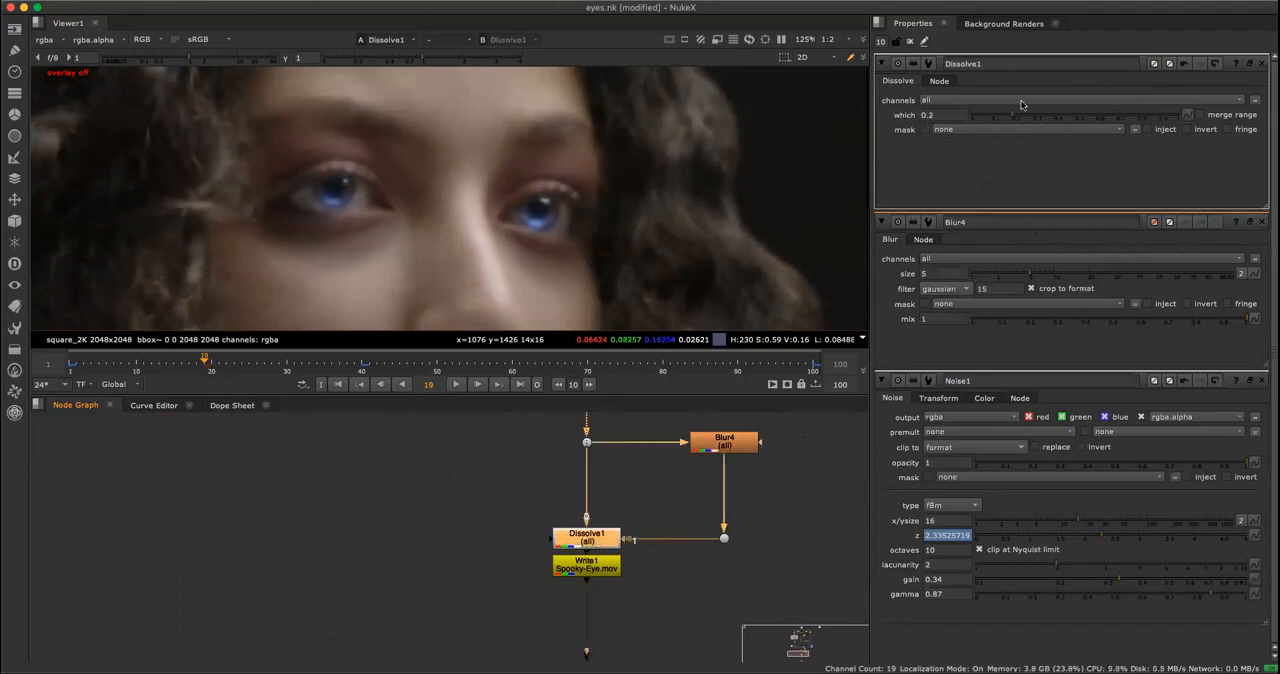
# Try different which values on Dissolve1, ending at 0, and inspect both eyes up close.
pyautogui.moveTo(1013, 120); pyautogui.dragTo(1030, 119)
pyautogui.moveTo(1140, 113); pyautogui.dragTo(1016, 118)
pyautogui.scroll(3, 558, 226)
pyautogui.moveTo(558, 226); pyautogui.dragTo(712, 278, button='middle')
pyautogui.moveTo(1088, 117); pyautogui.dragTo(817, 165)
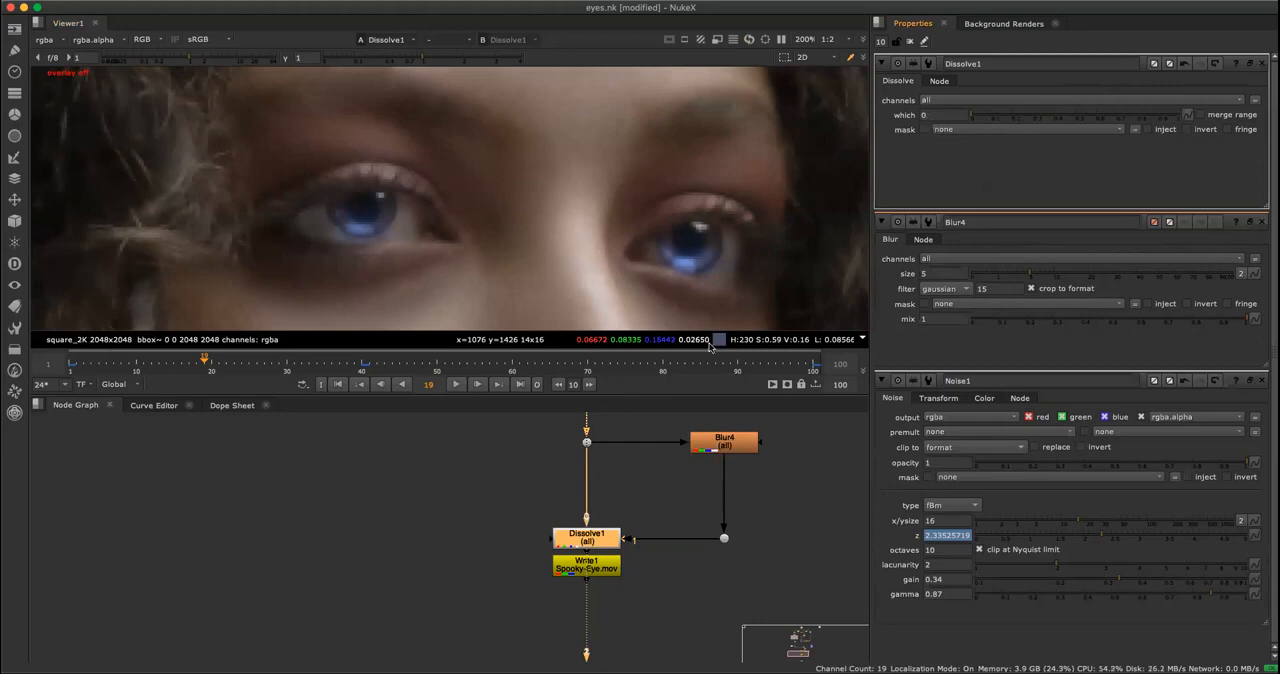
# Set Dissolve1's which value to 1 and inspect the result from the whole portrait to a close-up.
pyautogui.press('space')
pyautogui.scroll(3, 600, 540)
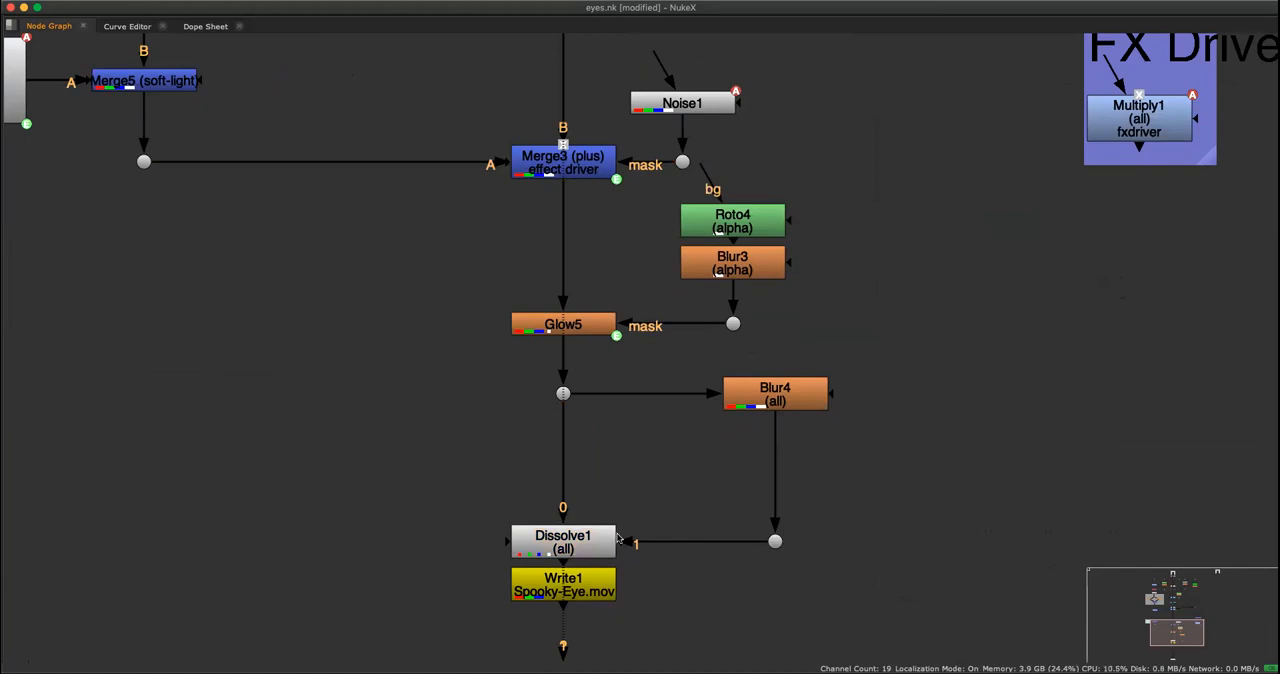
pyautogui.press('space')
pyautogui.click(1066, 124)
pyautogui.press('f')
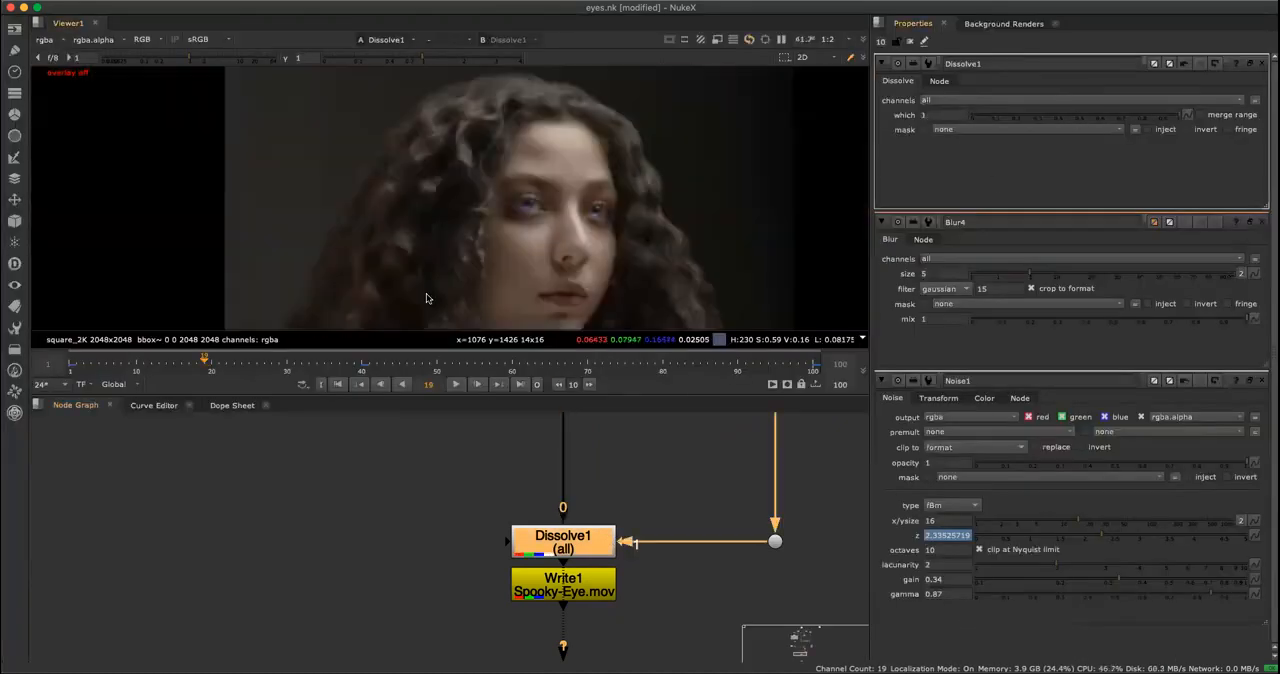
pyautogui.scroll(8, 440, 155)
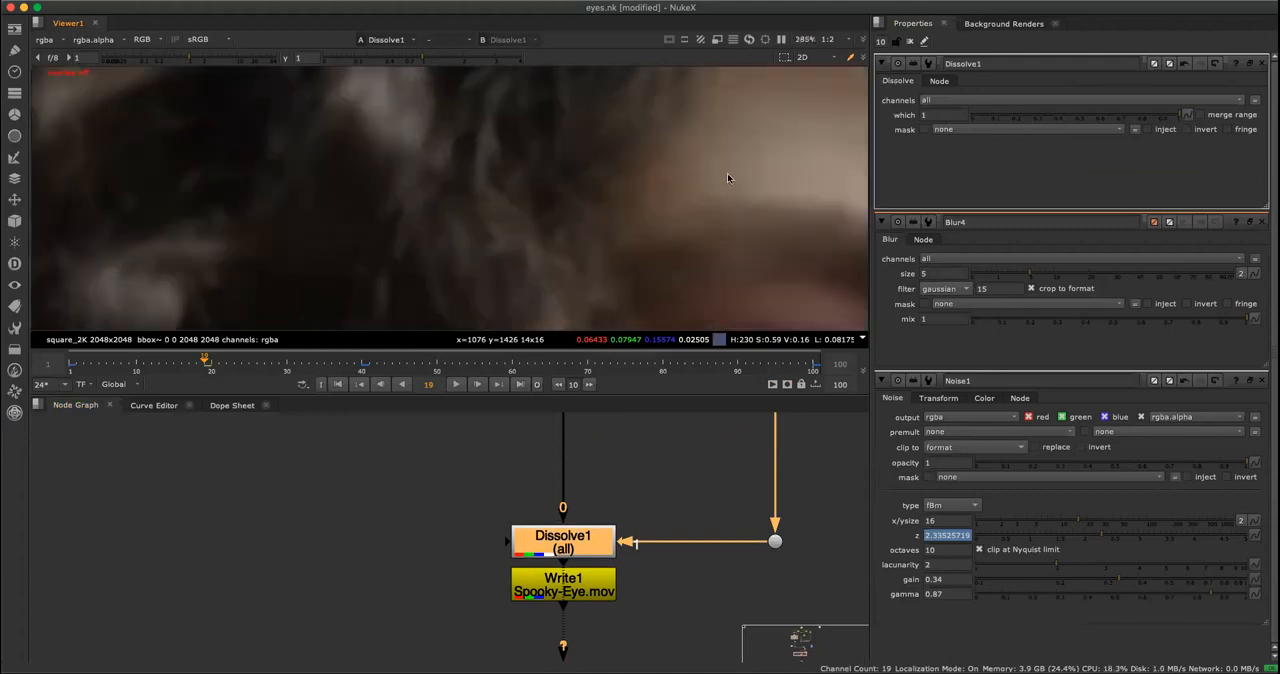
pyautogui.moveTo(727, 176); pyautogui.dragTo(606, 93, button='middle')
# Lower Dissolve1's which value to 0.19 and inspect the softness of the eye and skin.
pyautogui.click(1030, 118)
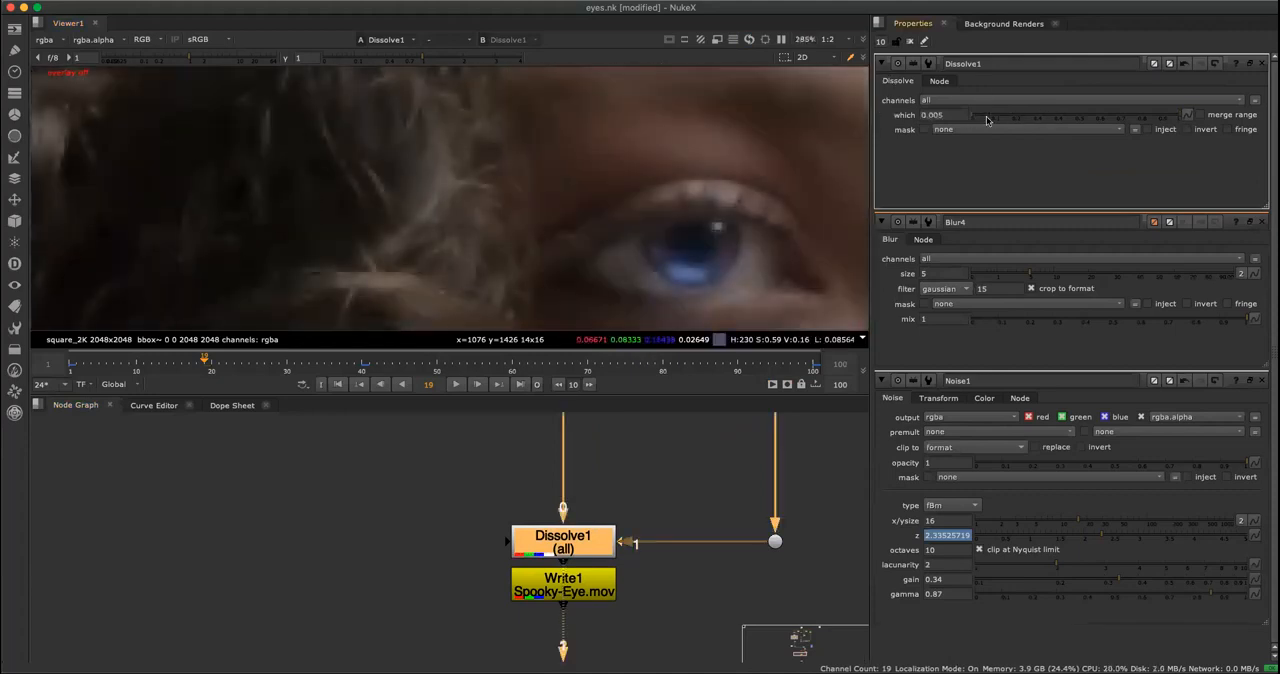
pyautogui.click(989, 118)
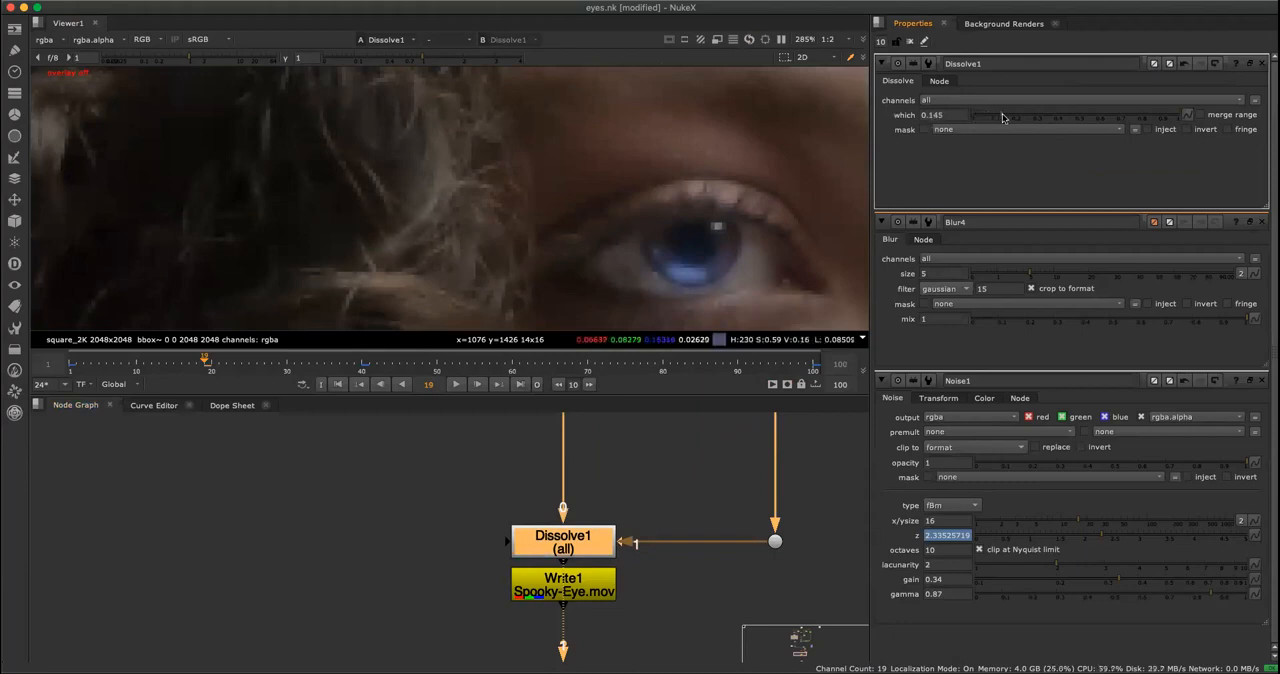
pyautogui.click(1012, 118)
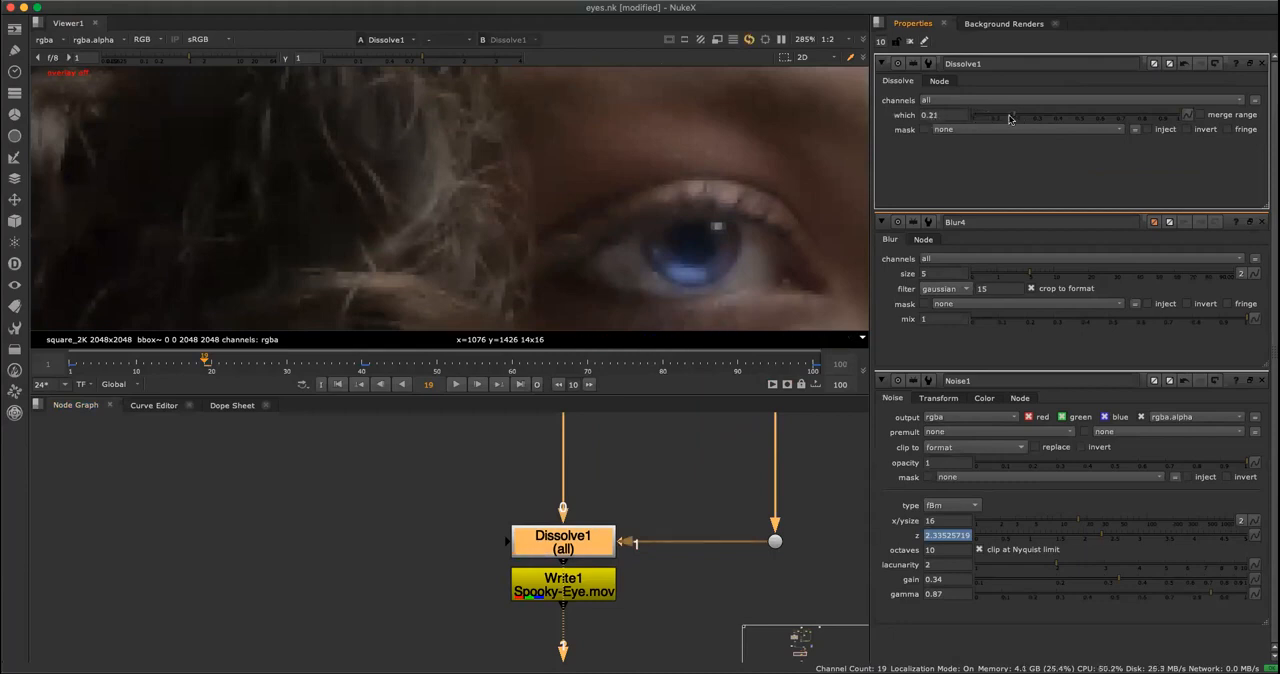
pyautogui.scroll(-5, 494, 149)
pyautogui.scroll(2, 622, 215)
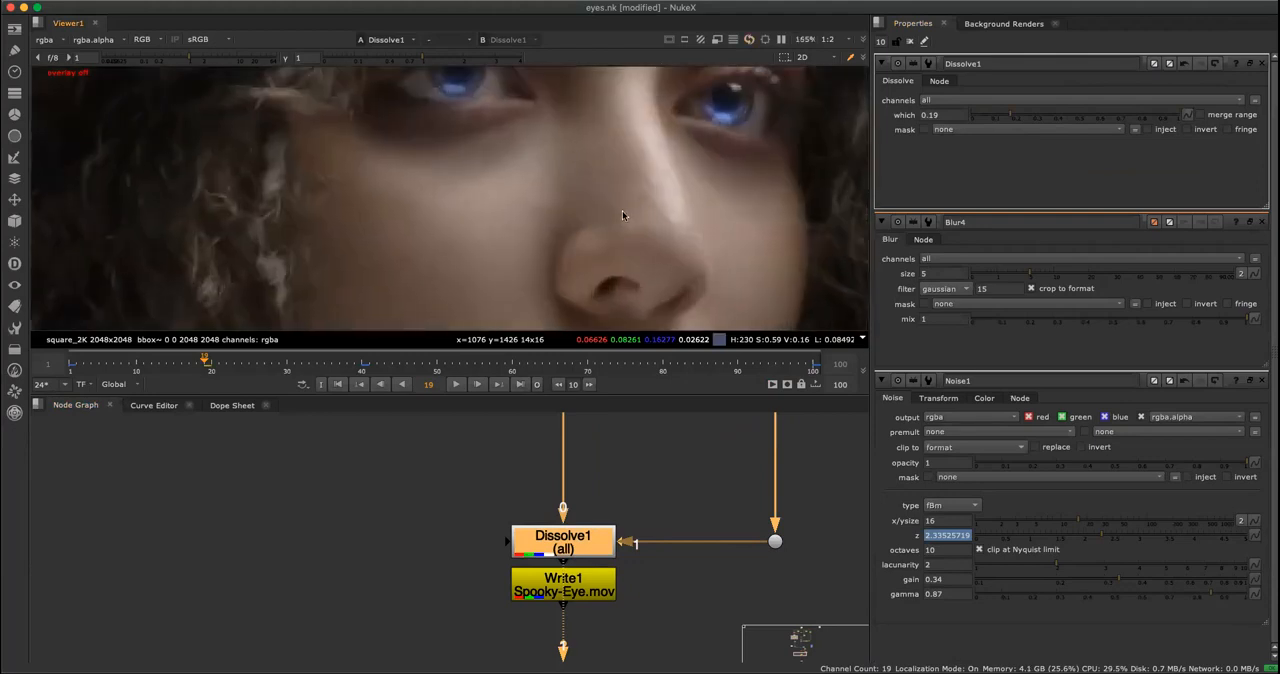
# Set Dissolve1's which value to 0.25, and disable and re-enable the node to compare the whole portrait.
pyautogui.click(1035, 119)
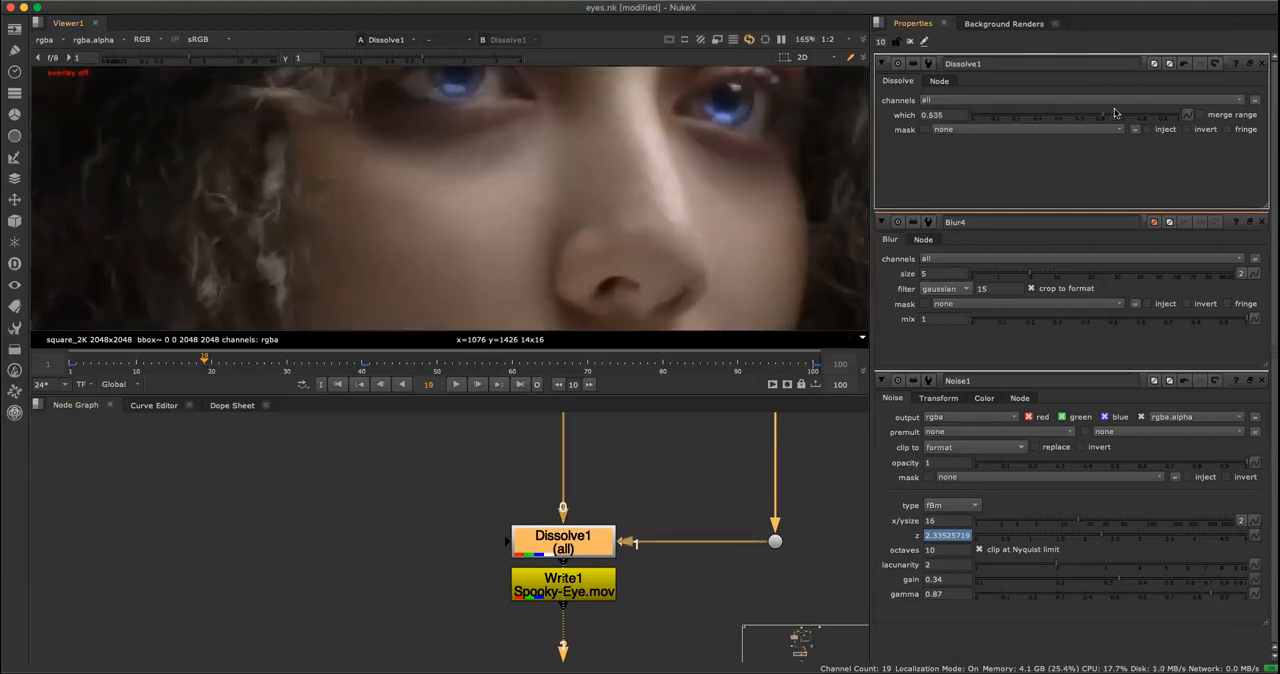
pyautogui.click(986, 117)
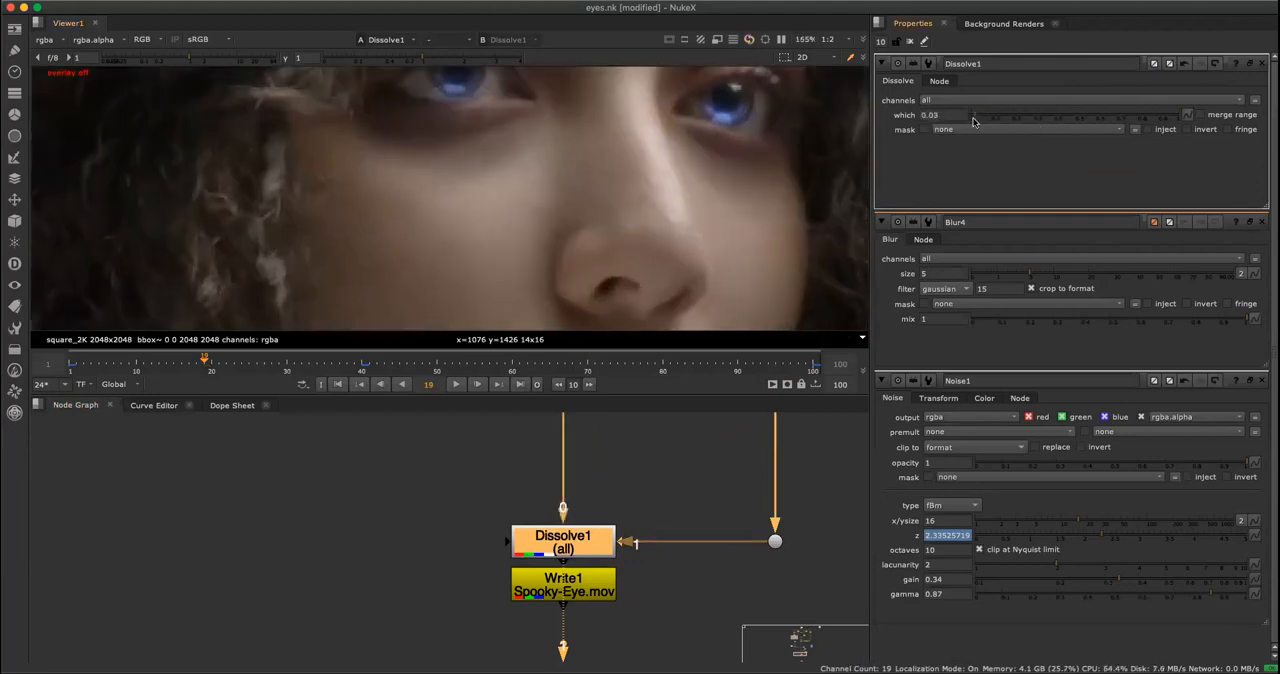
pyautogui.click(1024, 117)
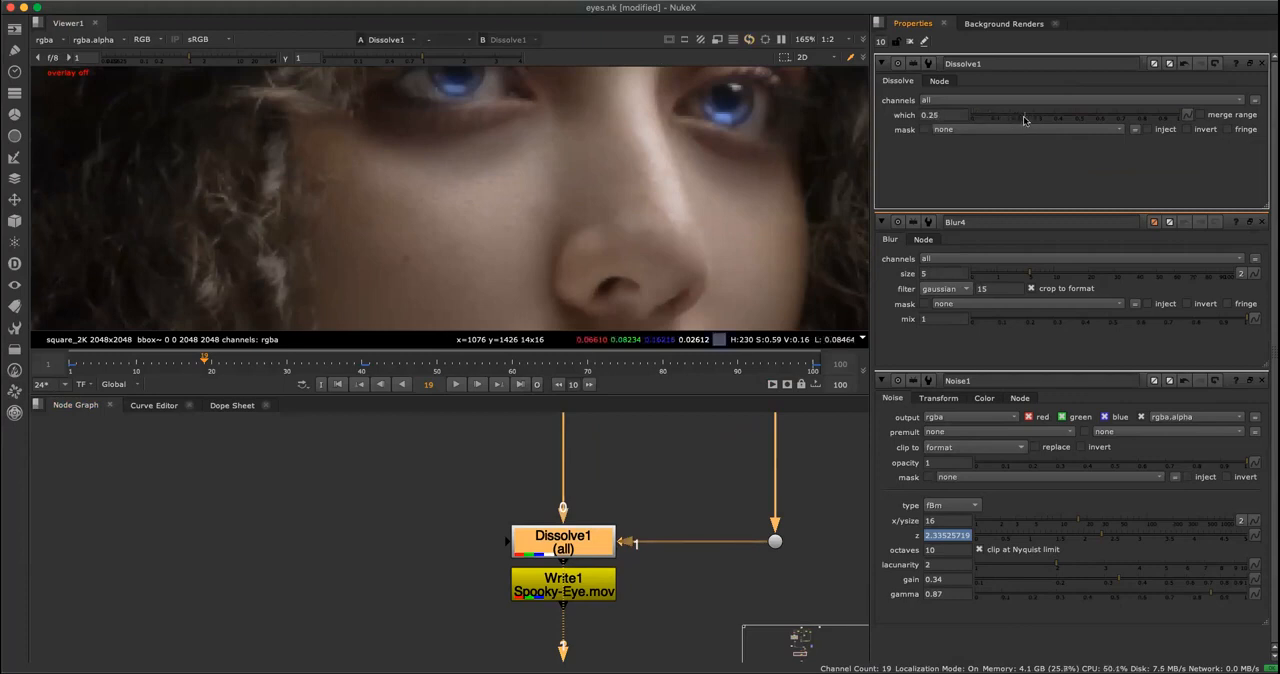
pyautogui.scroll(-5, 640, 200)
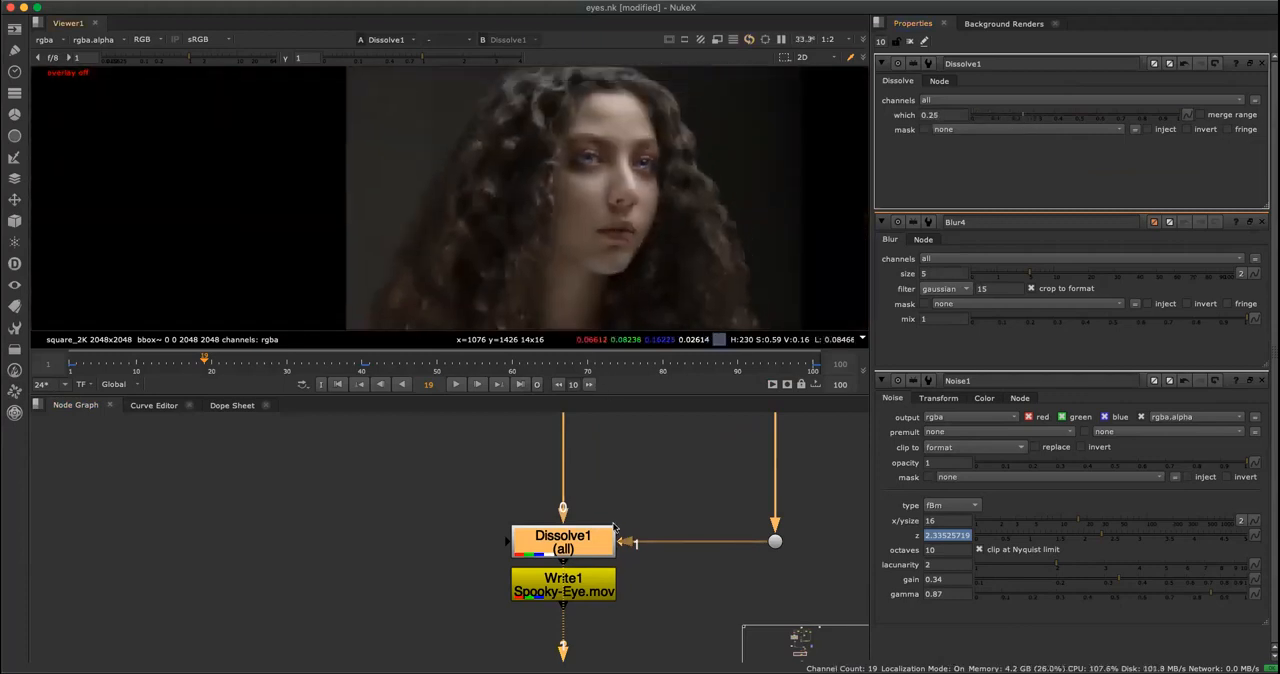
pyautogui.press('d')
pyautogui.press('d')
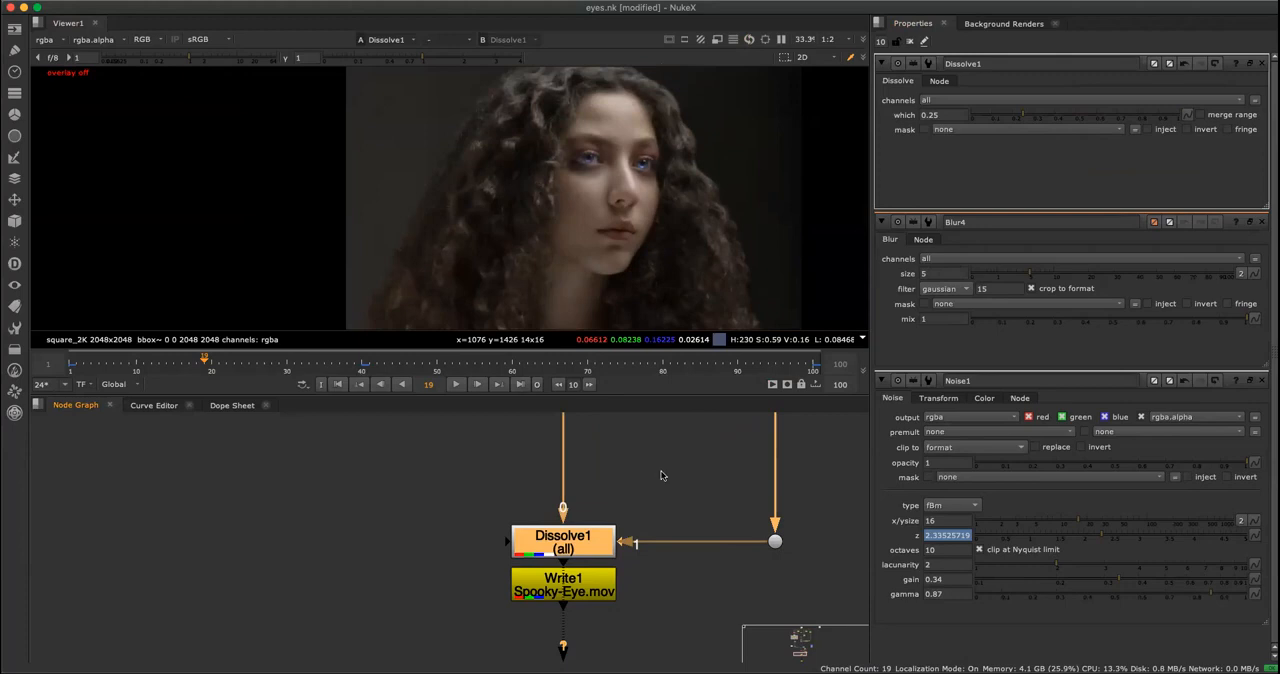
# Show the expression links in the node graph and examine how FX Driver connects to the other nodes.
pyautogui.press('space')
pyautogui.scroll(-3, 655, 490)
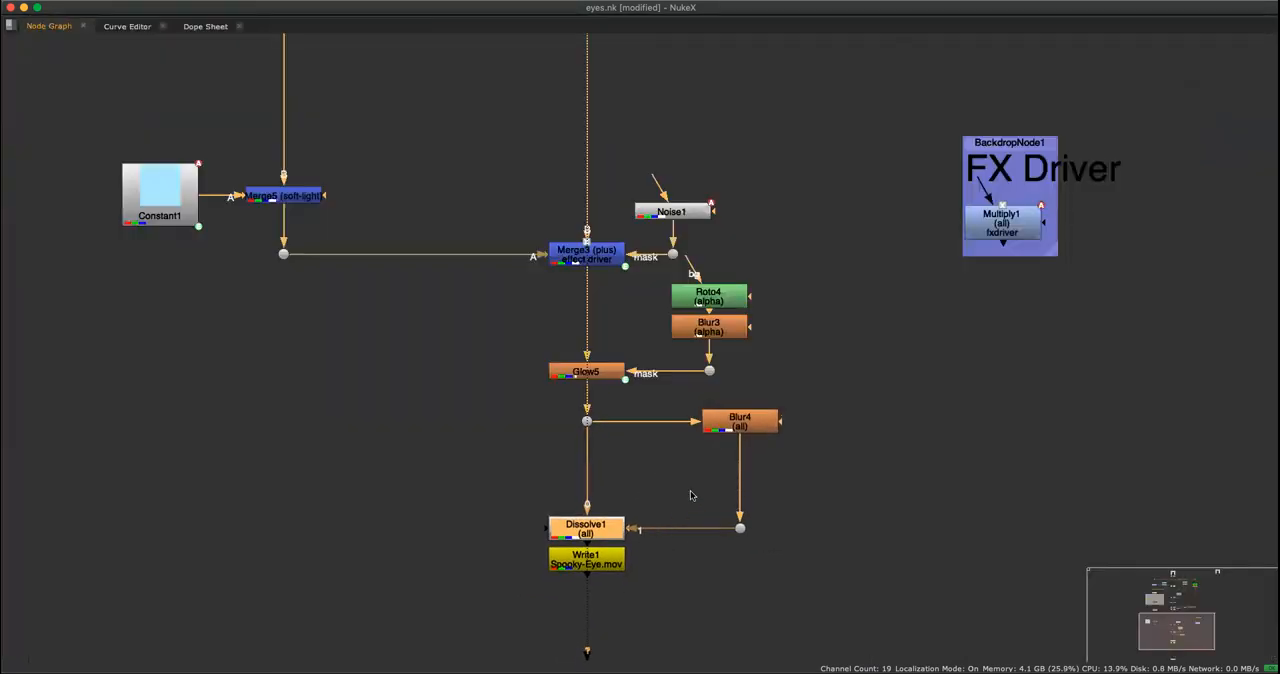
pyautogui.scroll(-6, 731, 415)
pyautogui.moveTo(823, 386); pyautogui.dragTo(612, 491, button='middle')
pyautogui.scroll(5, 614, 417)
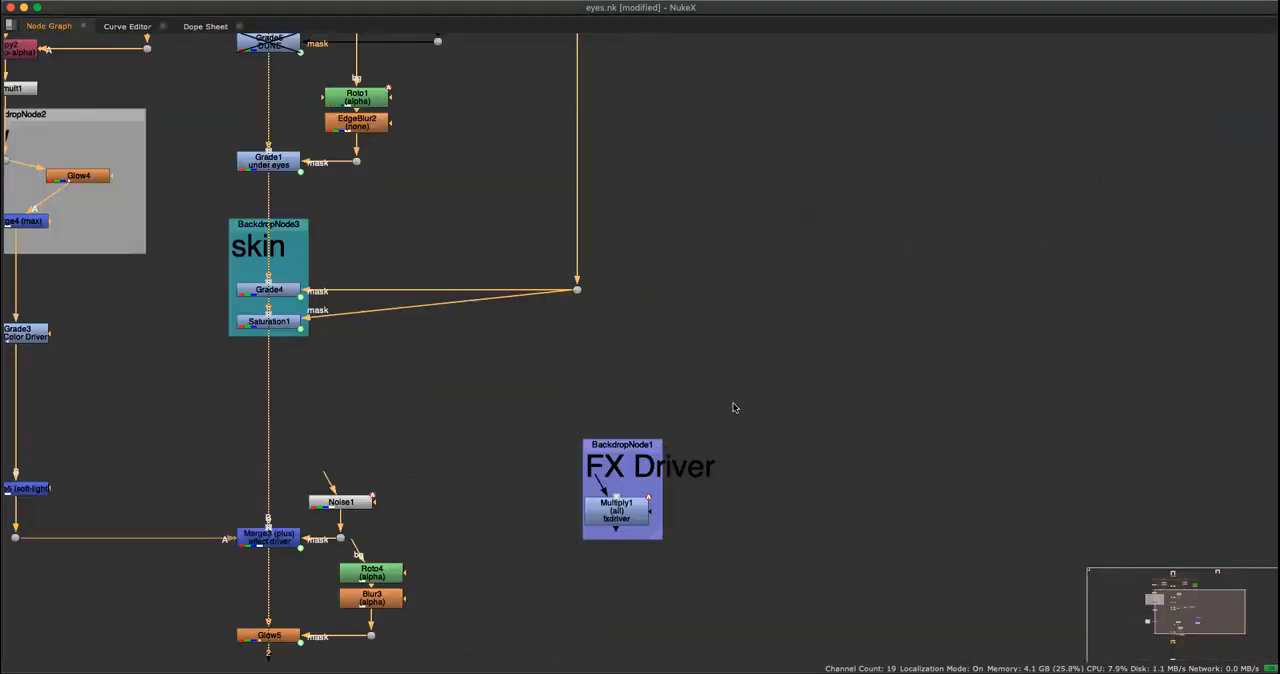
pyautogui.hotkey('alt', 'e')
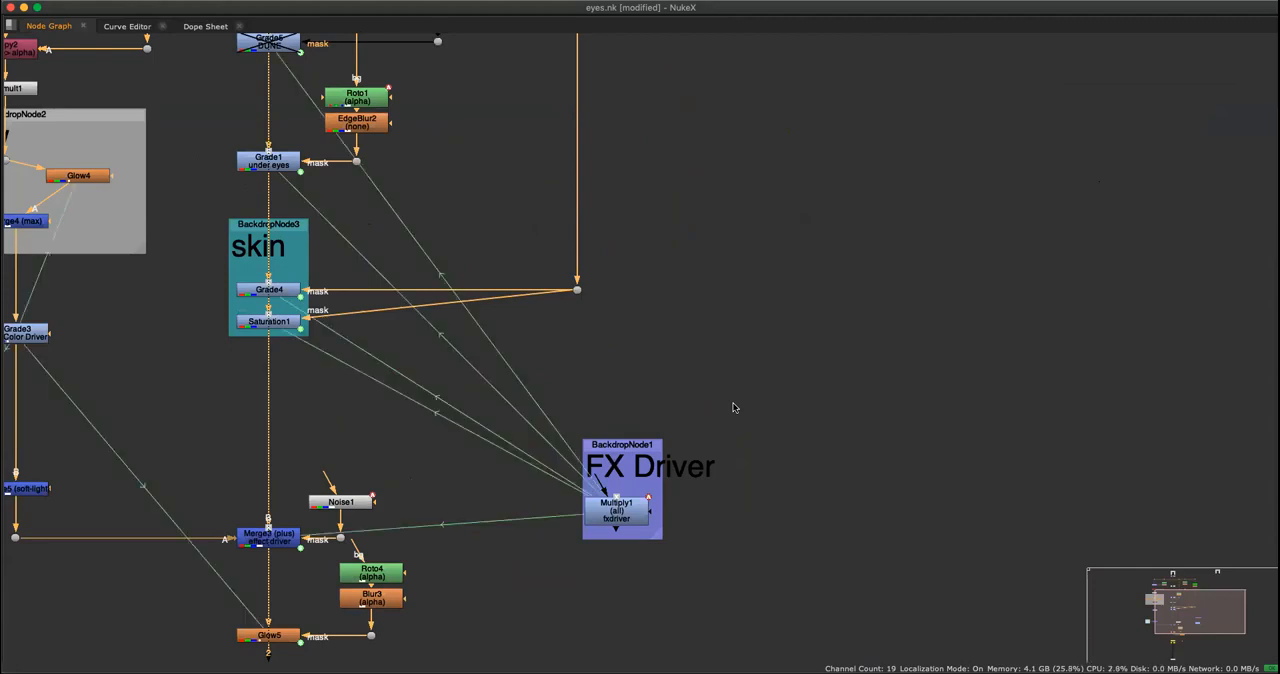
pyautogui.scroll(-3, 651, 417)
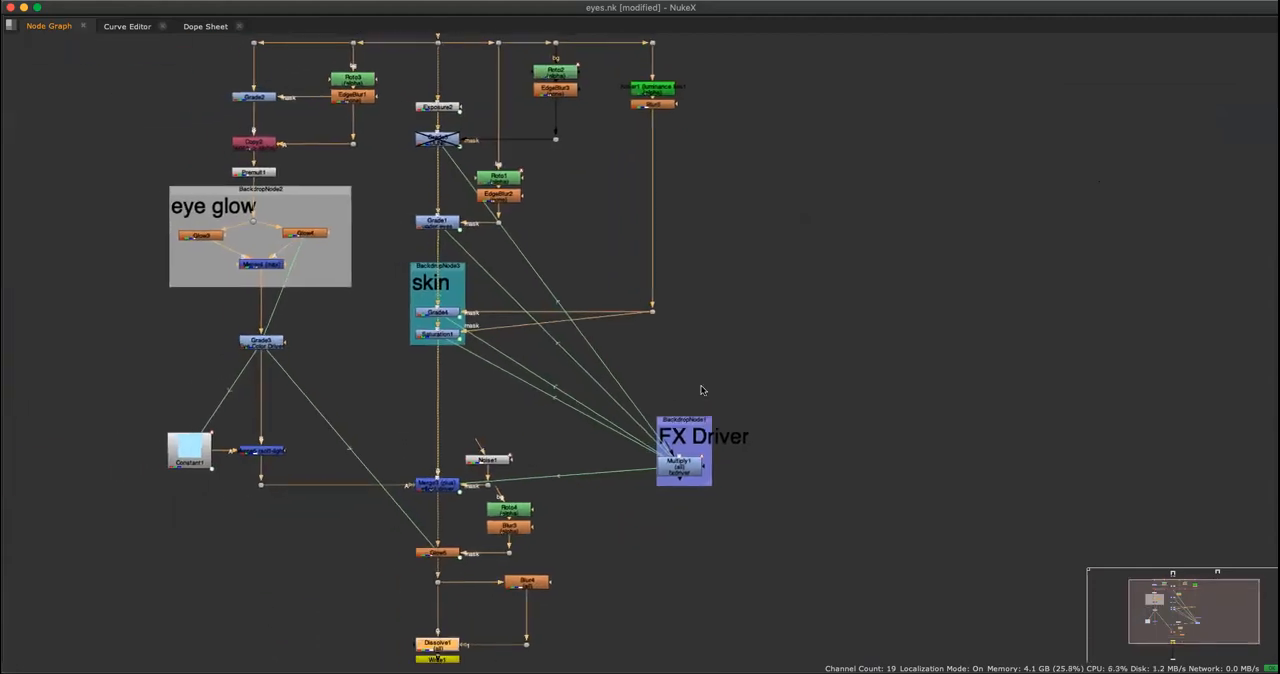
# View the Multiply1 fxdriver node with its settings open, and nudge the node within the FX Driver backdrop.
pyautogui.scroll(5, 766, 438)
pyautogui.click(623, 561)
pyautogui.press('1')
pyautogui.press('space')
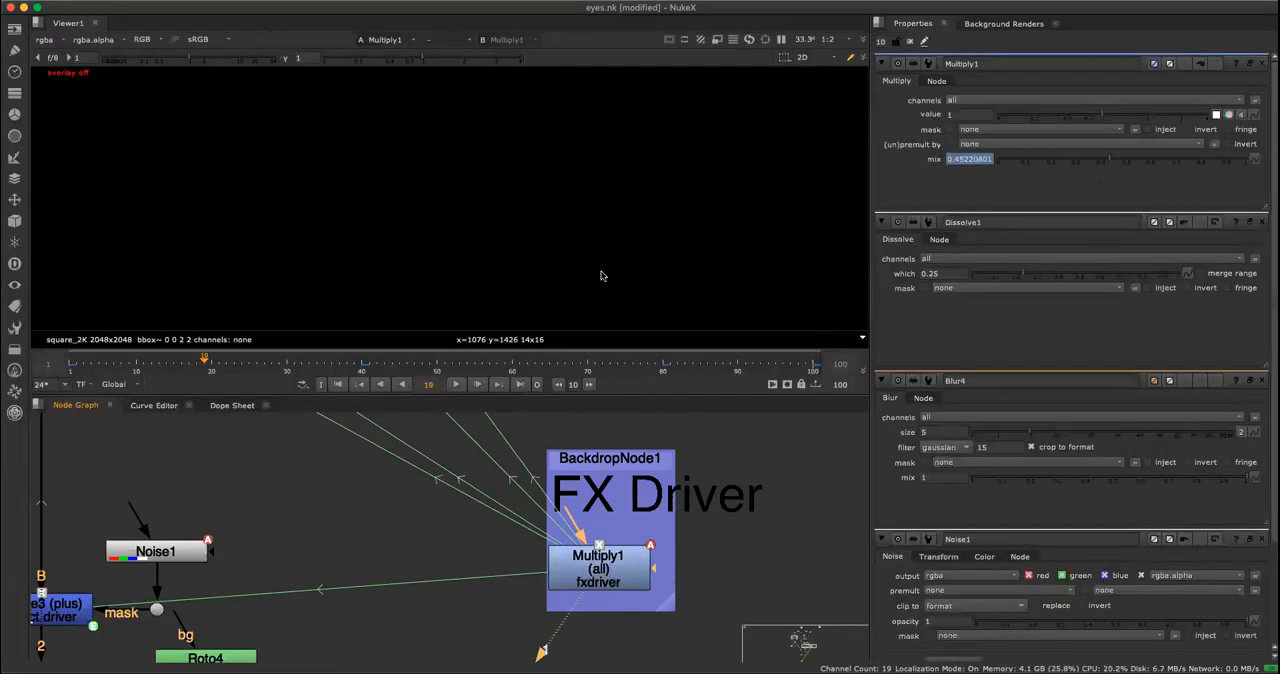
pyautogui.moveTo(631, 567)
pyautogui.mouseDown()
pyautogui.moveTo(654, 553)
pyautogui.moveTo(621, 560)
pyautogui.mouseUp()
pyautogui.press('space')
pyautogui.press('space')
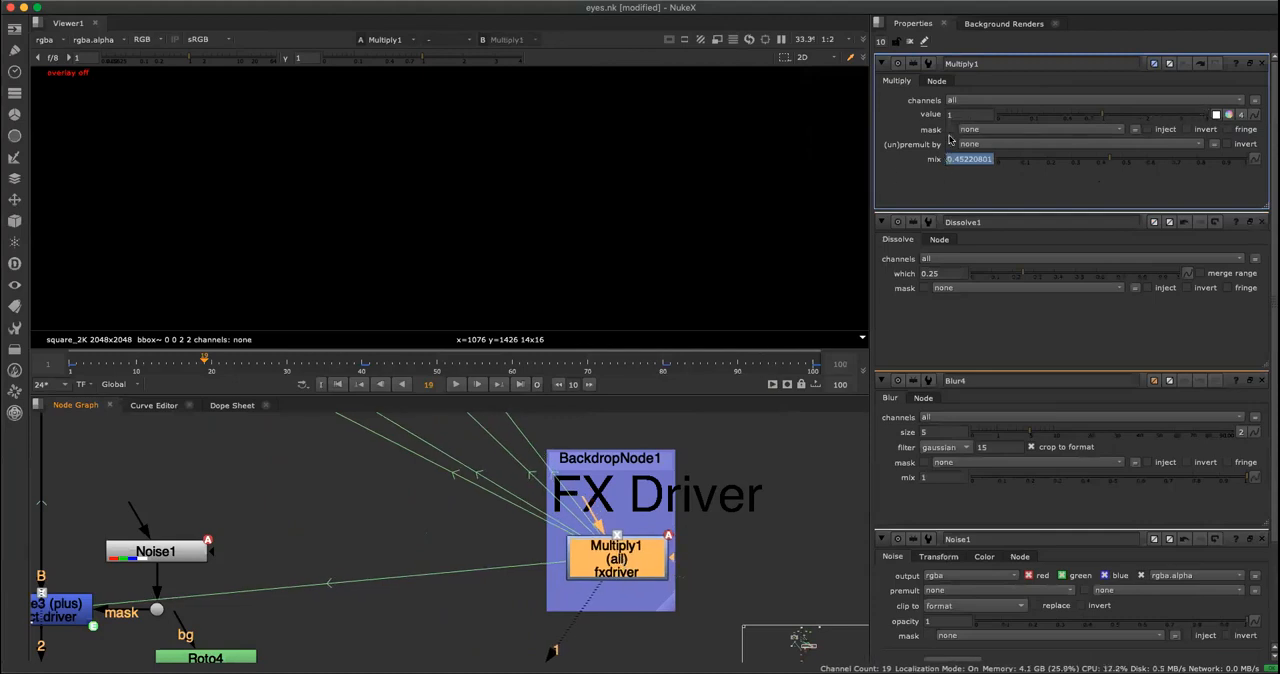
pyautogui.click(782, 472)
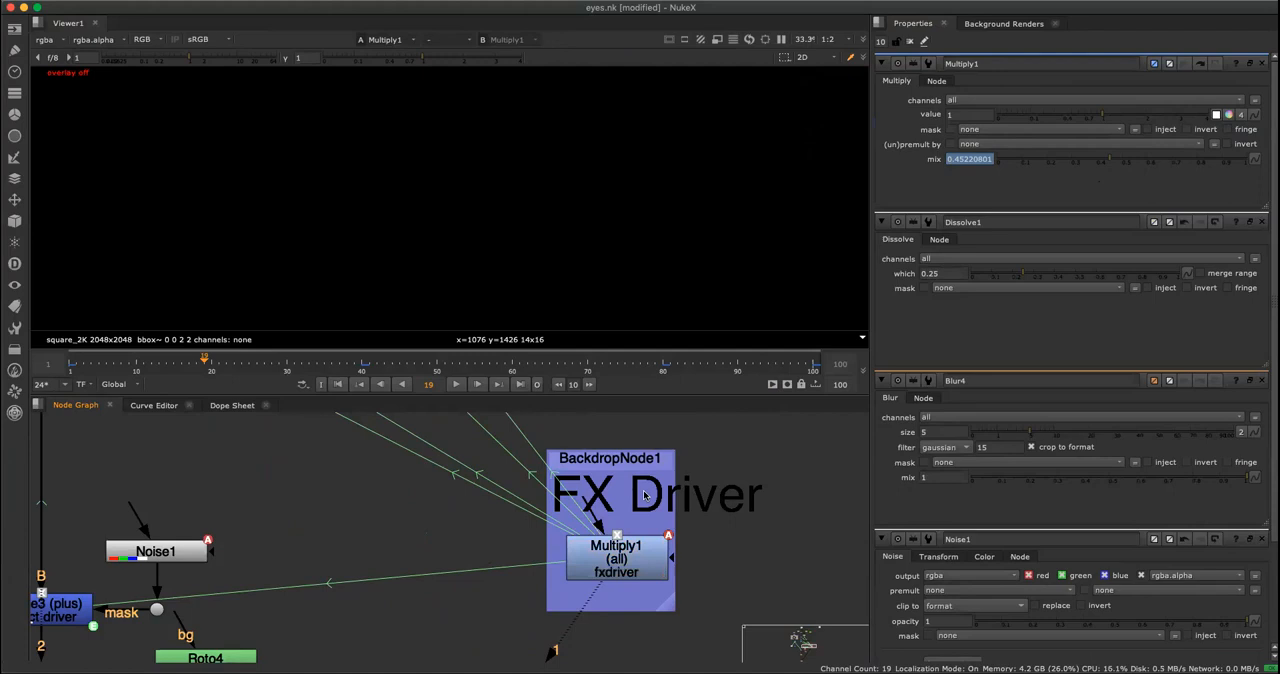
# Nudge the FX Driver backdrop slightly toward the node tree and view the output of Dissolve1 again.
pyautogui.press('space')
pyautogui.scroll(-3, 548, 532)
pyautogui.moveTo(540, 534); pyautogui.dragTo(608, 471, button='middle')
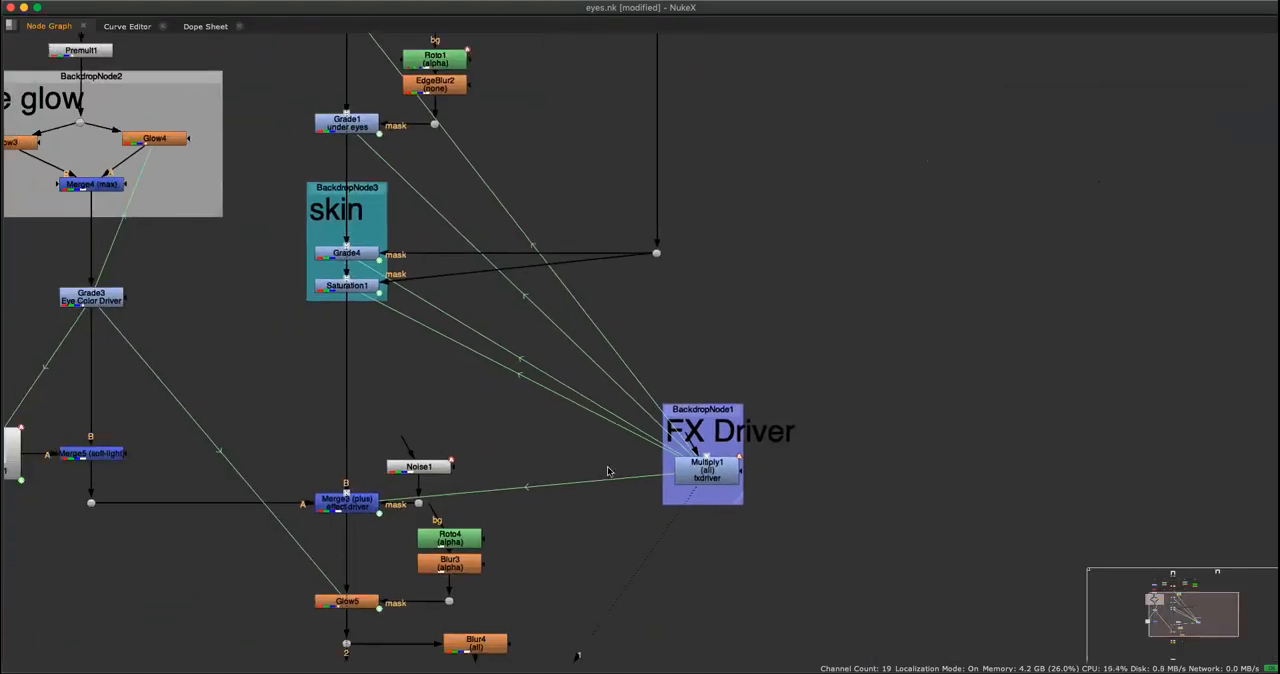
pyautogui.moveTo(582, 533); pyautogui.dragTo(587, 530, button='middle')
pyautogui.moveTo(721, 408); pyautogui.dragTo(708, 409)
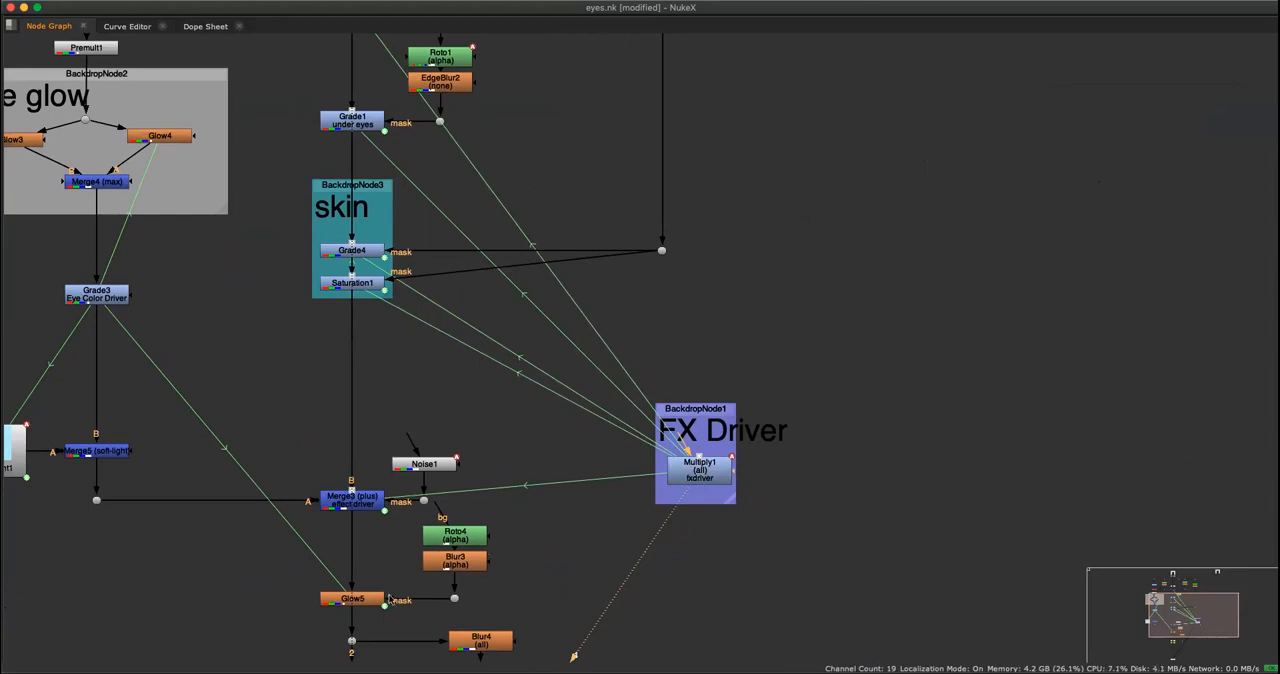
pyautogui.moveTo(482, 598); pyautogui.dragTo(522, 448, button='middle')
pyautogui.click(521, 490)
pyautogui.press('space')
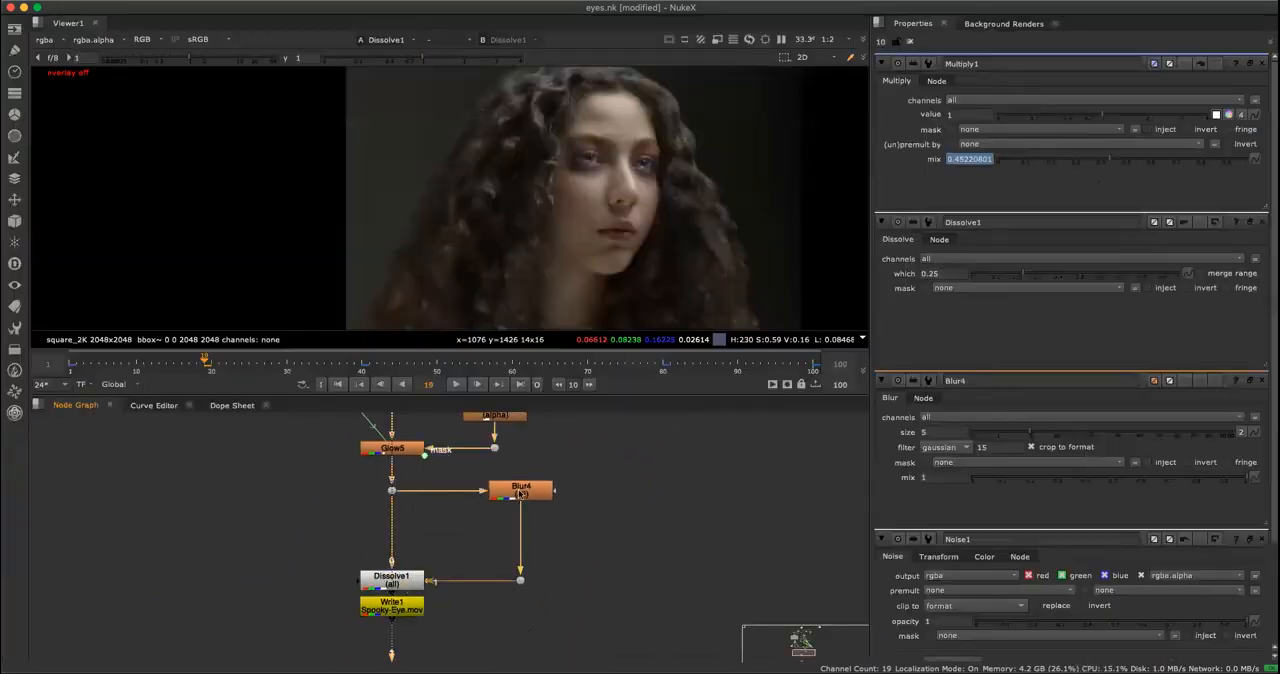
# Re-enable the Grade5 DUNE node between Exposure2 and Grade1.
pyautogui.moveTo(640, 450); pyautogui.dragTo(630, 660, button='middle')
pyautogui.scroll(-8, 650, 644)
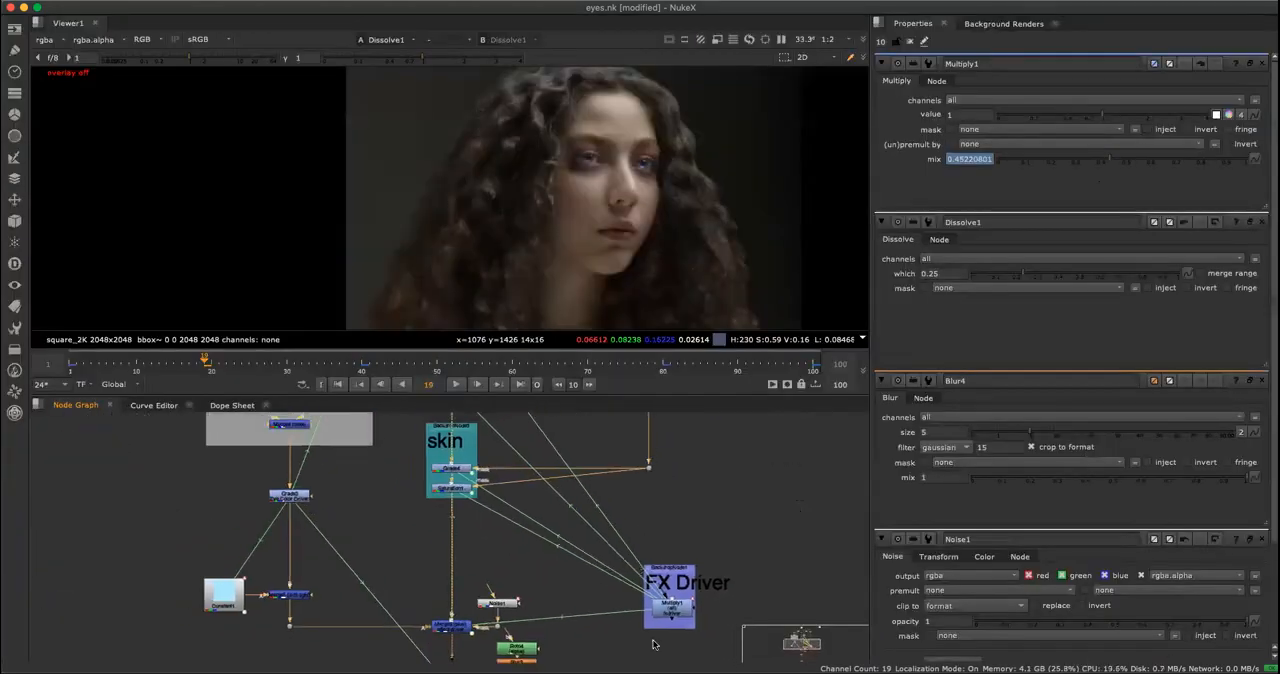
pyautogui.scroll(12, 500, 489)
pyautogui.moveTo(780, 515); pyautogui.dragTo(561, 525, button='middle')
pyautogui.click(566, 535)
pyautogui.click(678, 495)
pyautogui.scroll(-6, 618, 538)
pyautogui.press('space')
pyautogui.press('space')
pyautogui.scroll(4, 571, 550)
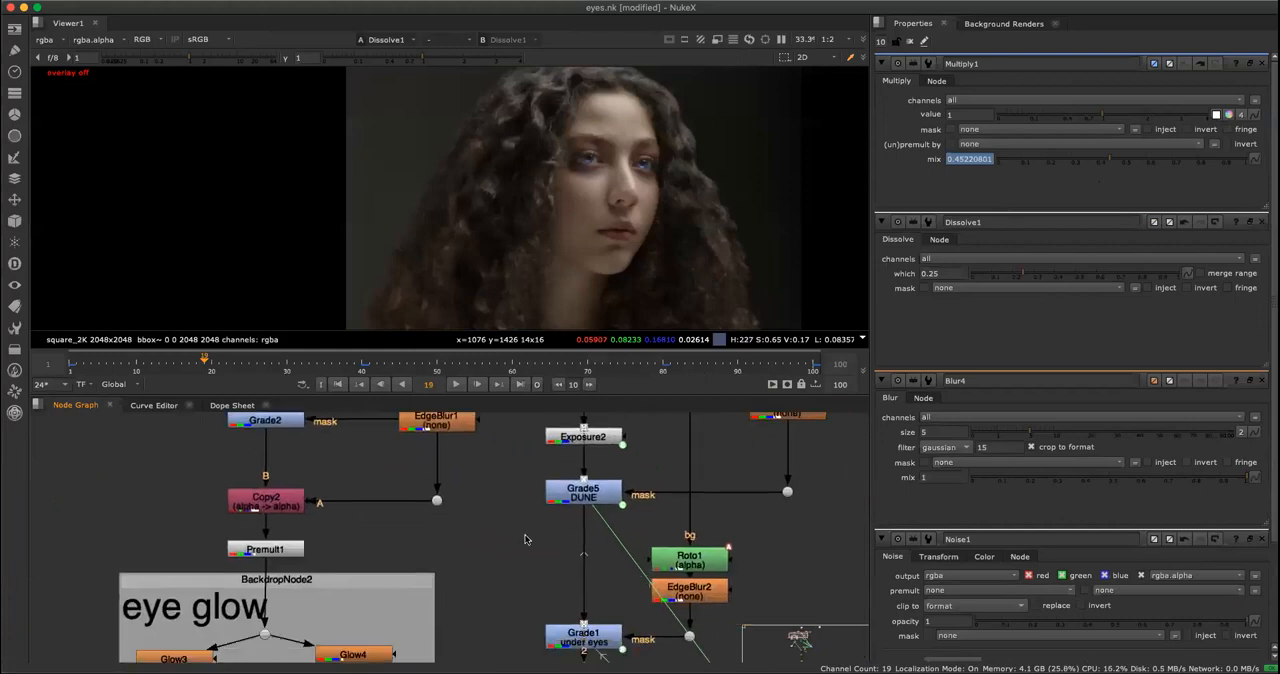
# Insert a new Grade node between Grade5 DUNE and Grade1 under eyes.
pyautogui.press('g')
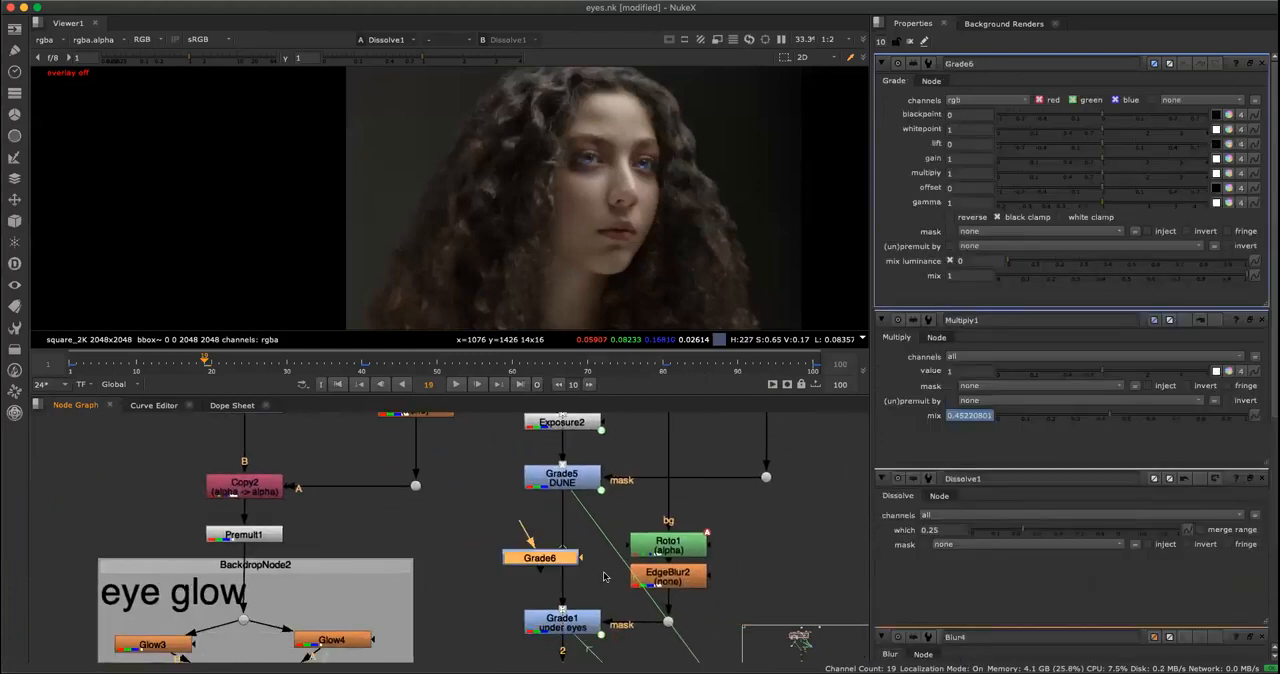
pyautogui.moveTo(532, 560)
pyautogui.mouseDown()
pyautogui.moveTo(501, 525)
pyautogui.moveTo(495, 540)
pyautogui.moveTo(574, 539)
pyautogui.moveTo(544, 540)
pyautogui.mouseUp()
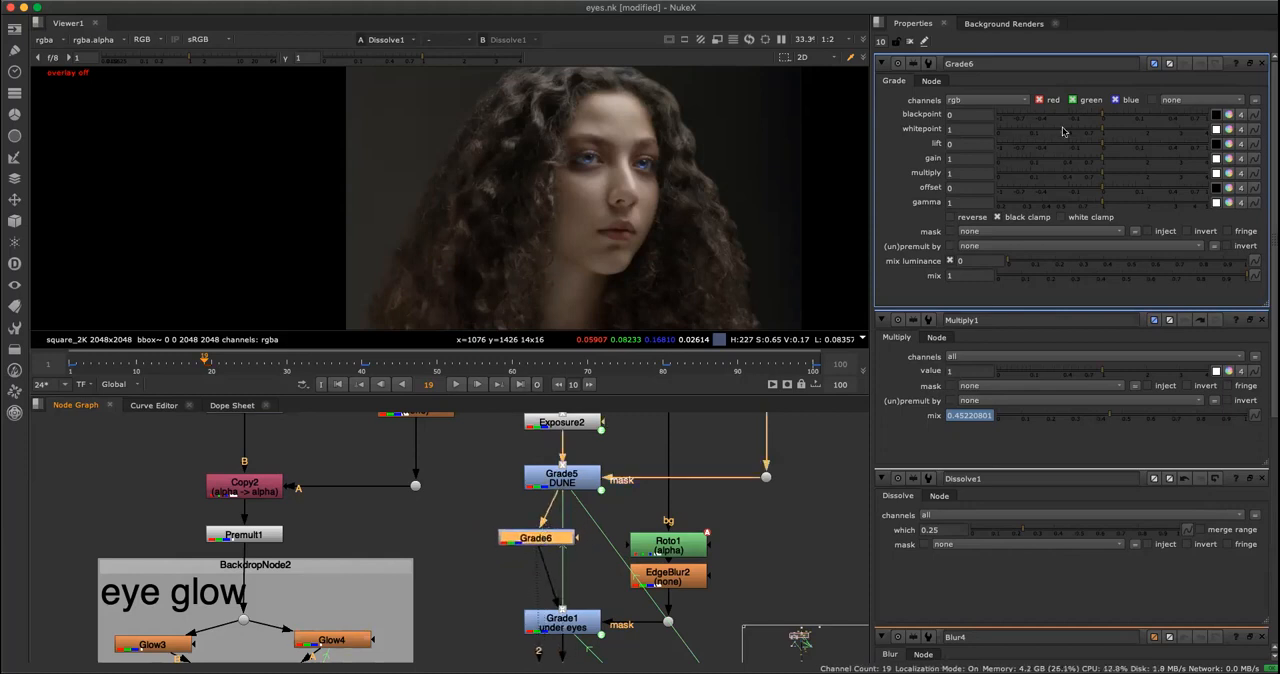
# Darken the image by setting Grade6's multiply to 0.04, and test how lowering its mix changes the effect.
pyautogui.moveTo(1104, 177); pyautogui.dragTo(1010, 177)
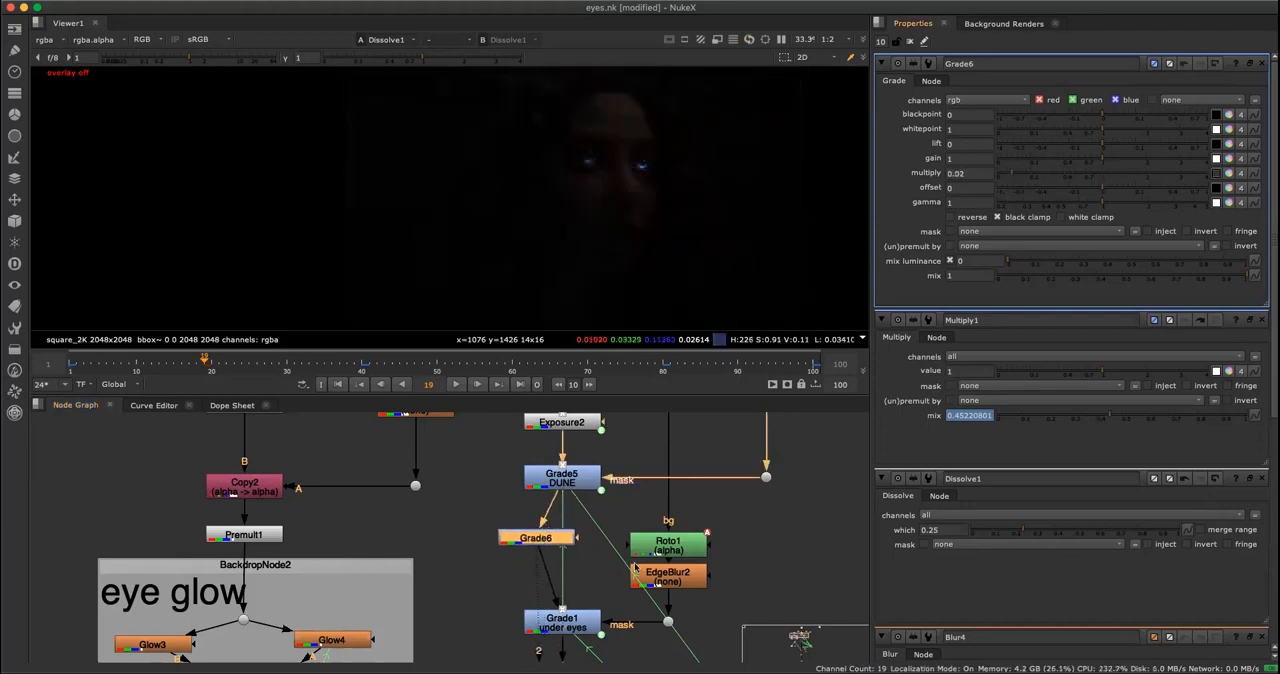
pyautogui.moveTo(1017, 174)
pyautogui.mouseDown()
pyautogui.moveTo(1034, 178)
pyautogui.moveTo(1020, 180)
pyautogui.mouseUp()
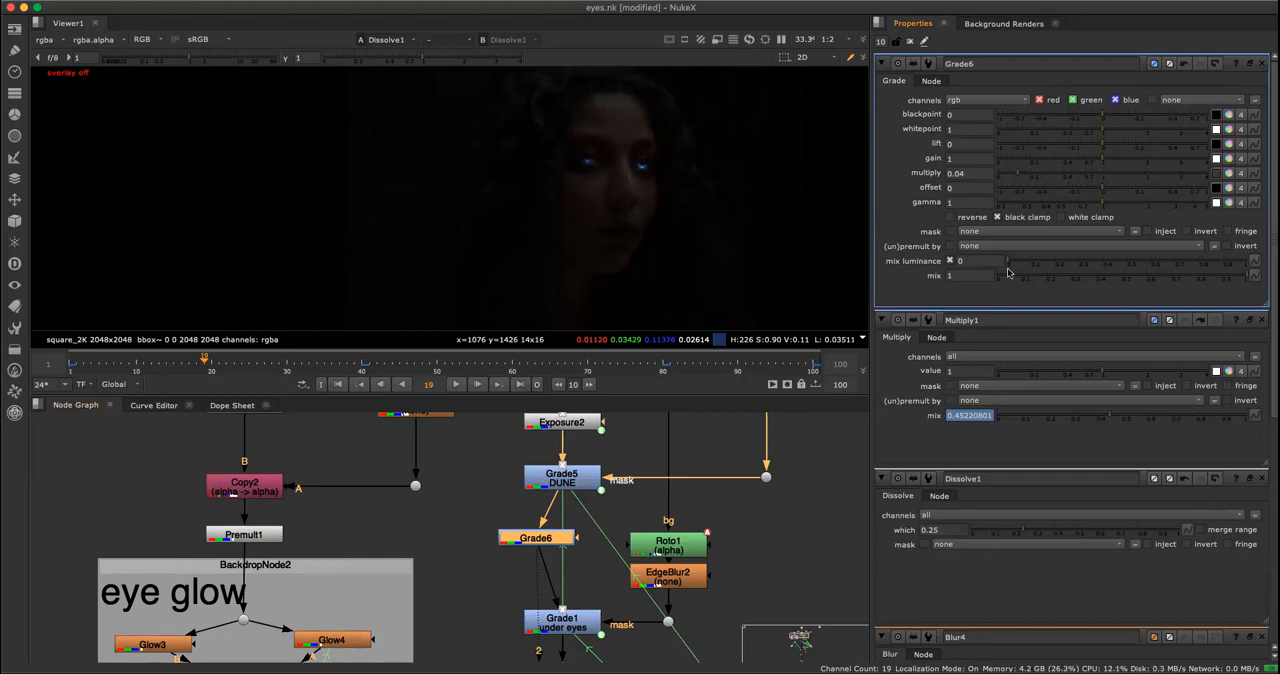
pyautogui.click(1148, 279)
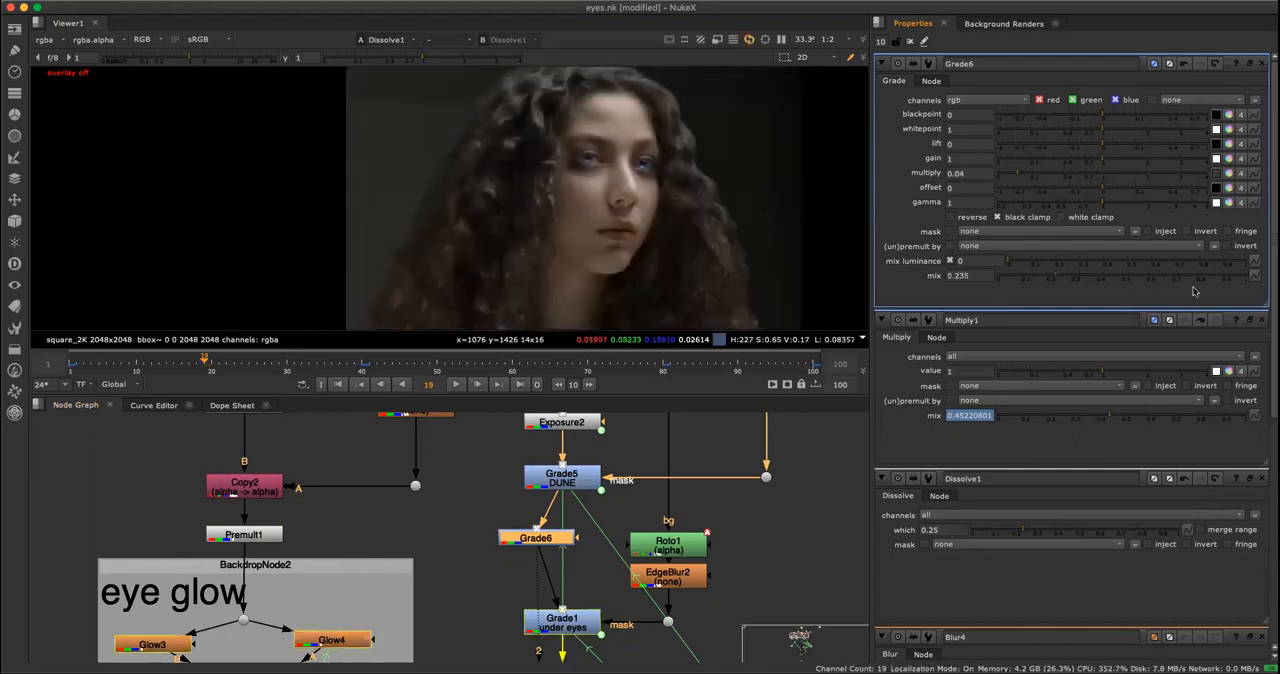
# Survey the node tree between Grade6 and the FX Driver, viewing the settings of Multiply1 and Grade6.
pyautogui.click(804, 562)
pyautogui.press('space')
pyautogui.press('space')
pyautogui.moveTo(748, 545); pyautogui.dragTo(577, 409, button='middle')
pyautogui.moveTo(685, 571); pyautogui.dragTo(651, 411, button='middle')
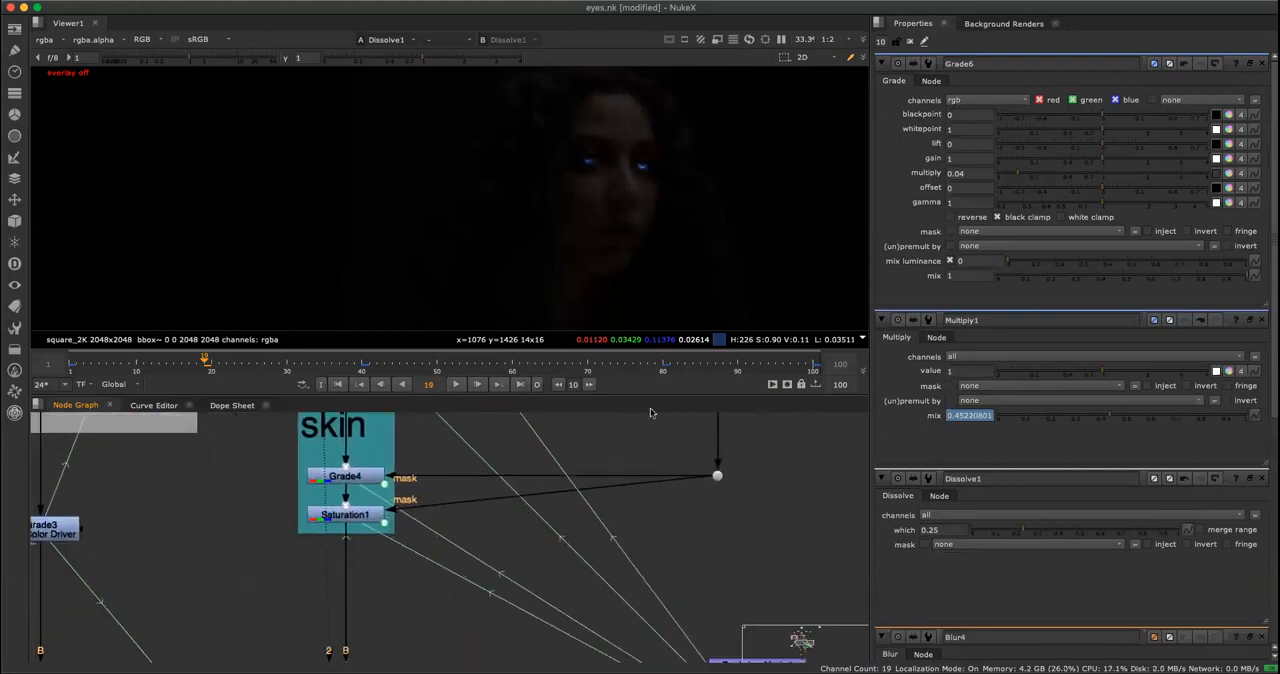
pyautogui.moveTo(785, 622); pyautogui.dragTo(671, 508, button='middle')
pyautogui.click(650, 622)
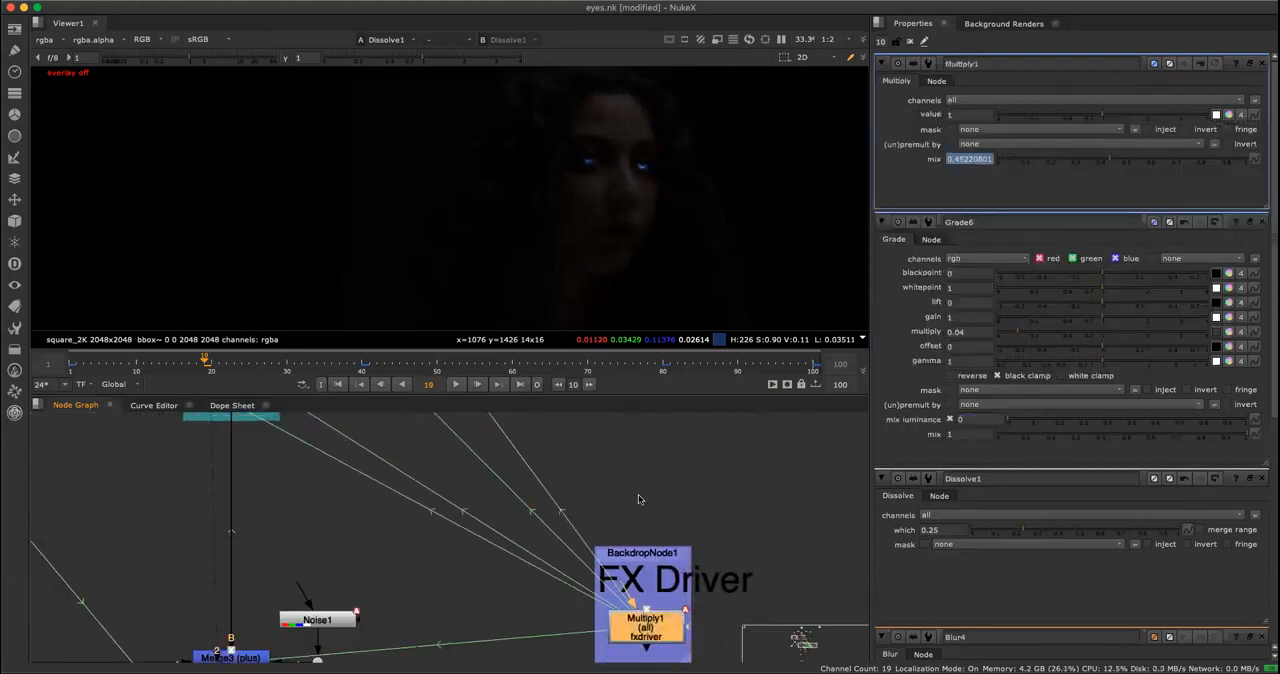
pyautogui.press('space')
pyautogui.scroll(-2, 586, 491)
pyautogui.moveTo(586, 491); pyautogui.dragTo(643, 570, button='middle')
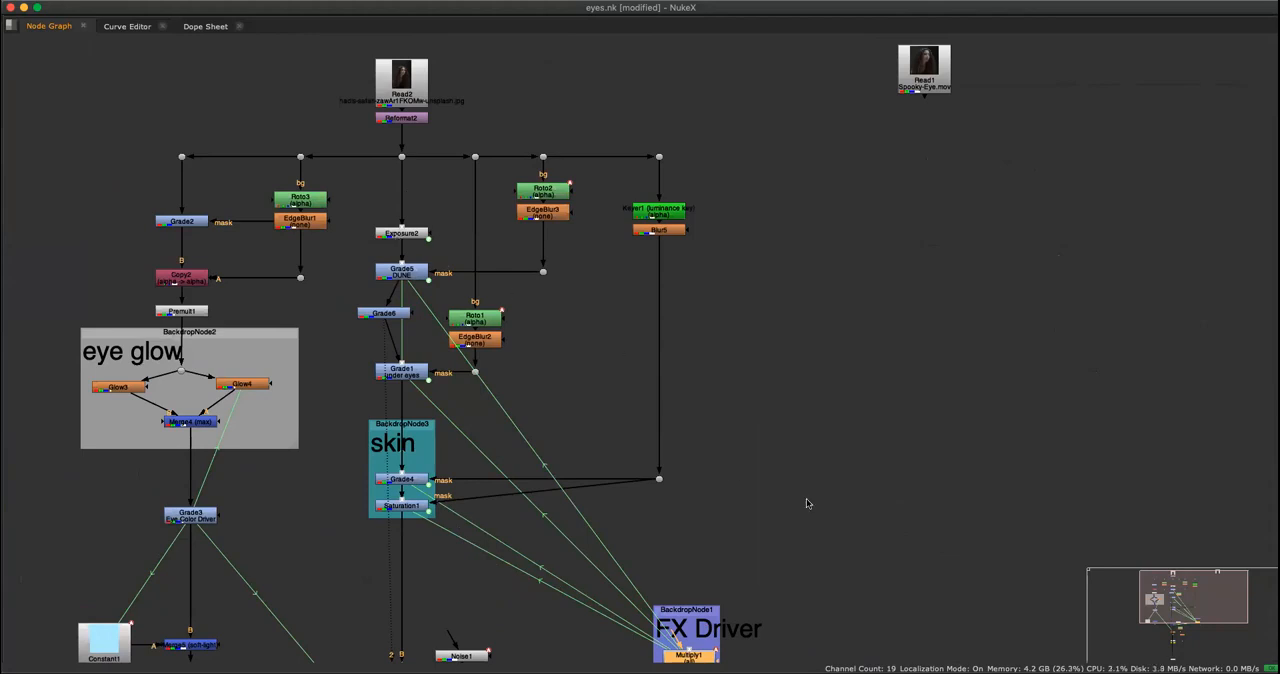
pyautogui.click(700, 516)
pyautogui.click(384, 316)
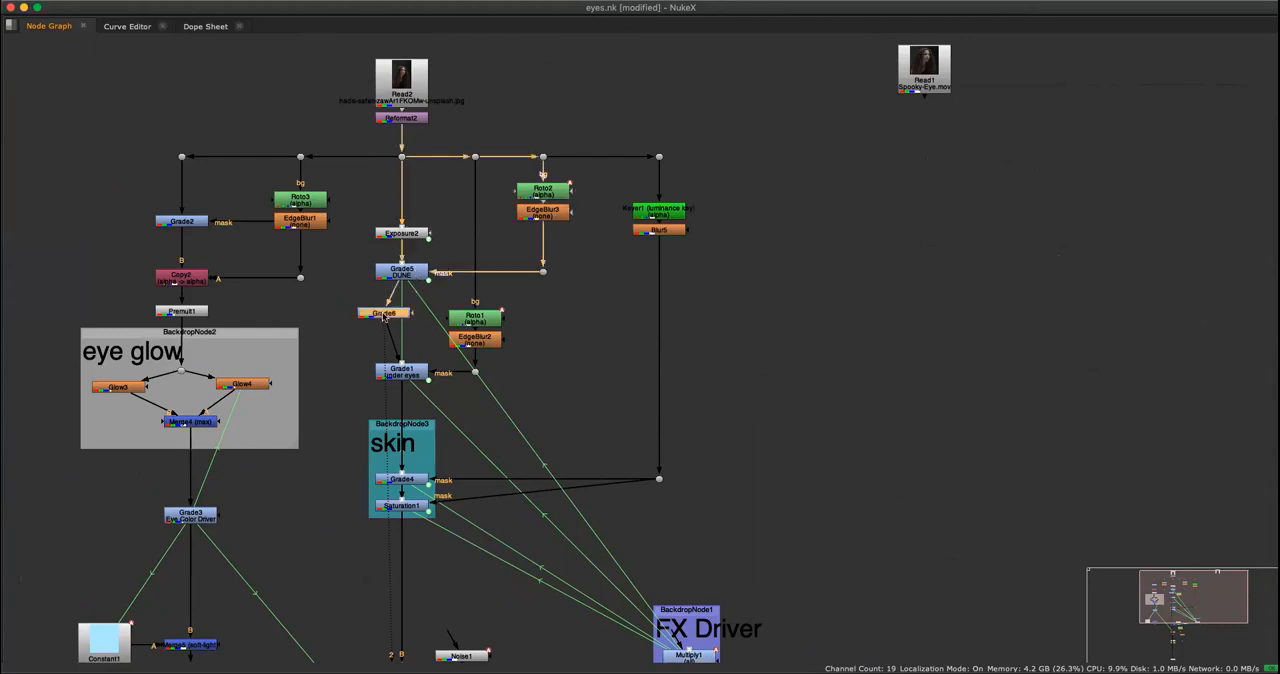
pyautogui.press('space')
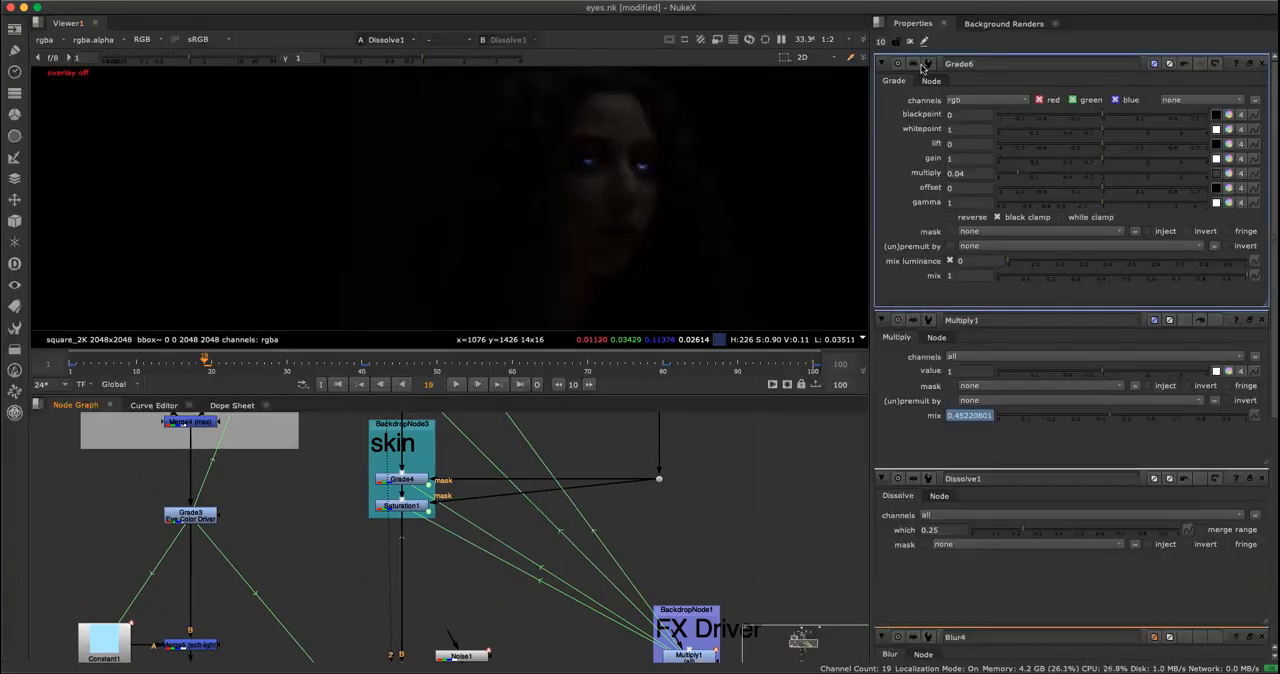
# Close all node settings and reopen only those of Grade6 and the FX Driver's Multiply1.
pyautogui.scroll(-2, 521, 491)
pyautogui.moveTo(492, 487); pyautogui.dragTo(534, 609, button='middle')
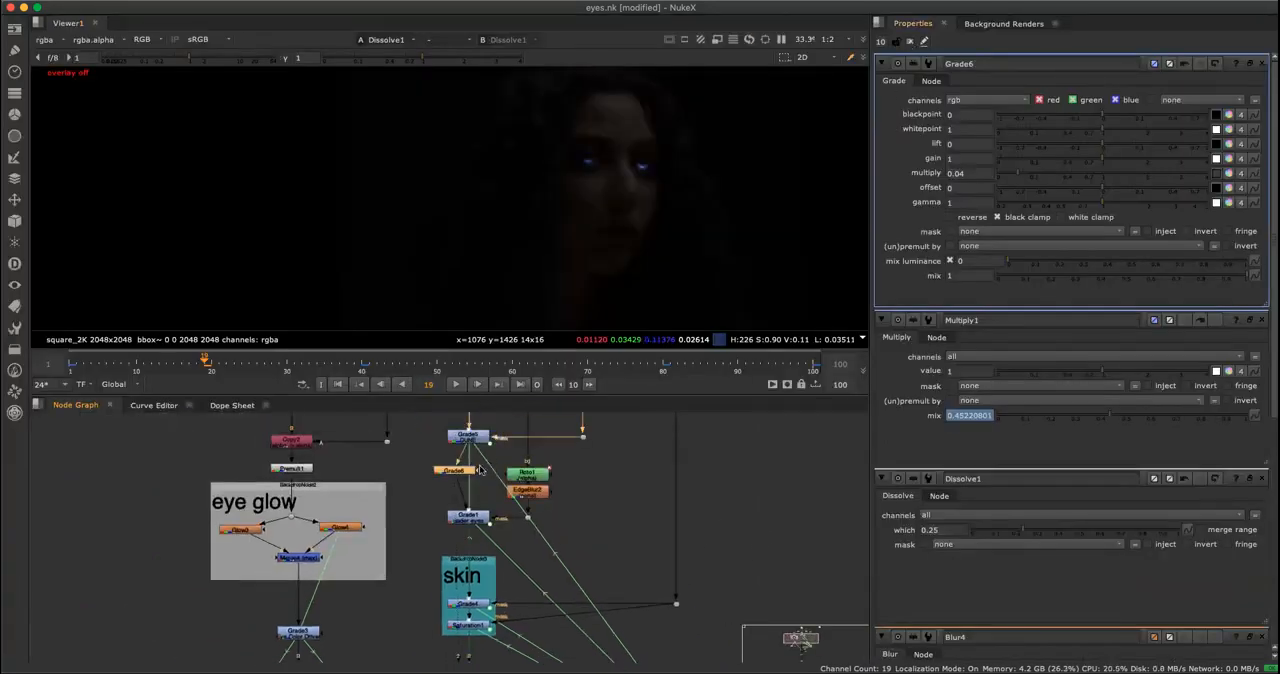
pyautogui.click(909, 41)
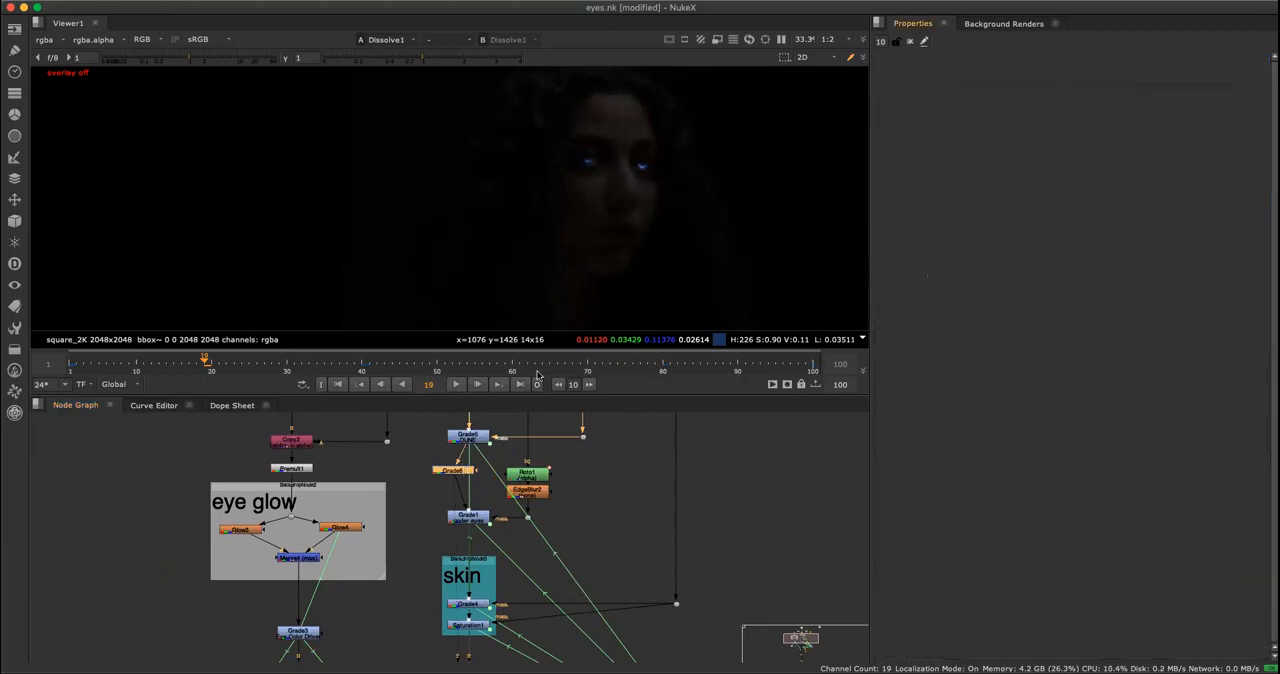
pyautogui.doubleClick(446, 474)
pyautogui.scroll(2, 712, 564)
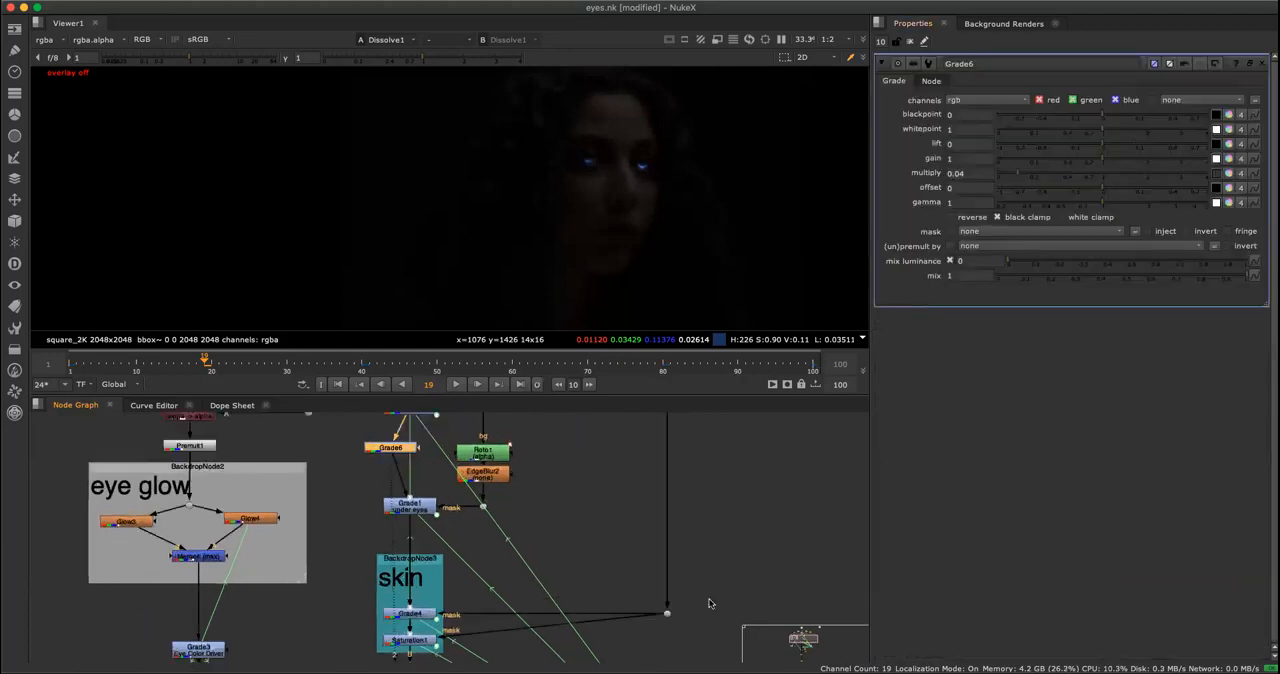
pyautogui.moveTo(711, 603); pyautogui.dragTo(698, 427, button='middle')
pyautogui.click(694, 622)
pyautogui.doubleClick(694, 622)
pyautogui.scroll(-2, 706, 490)
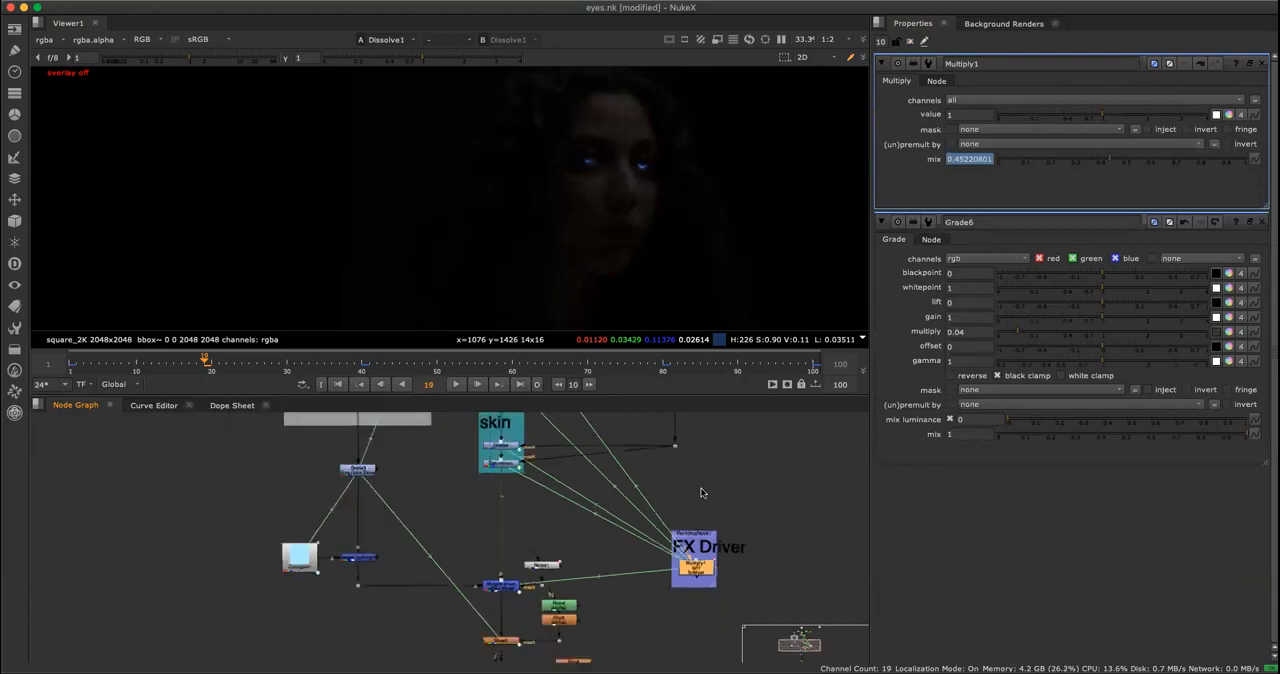
pyautogui.moveTo(706, 491); pyautogui.dragTo(648, 609, button='middle')
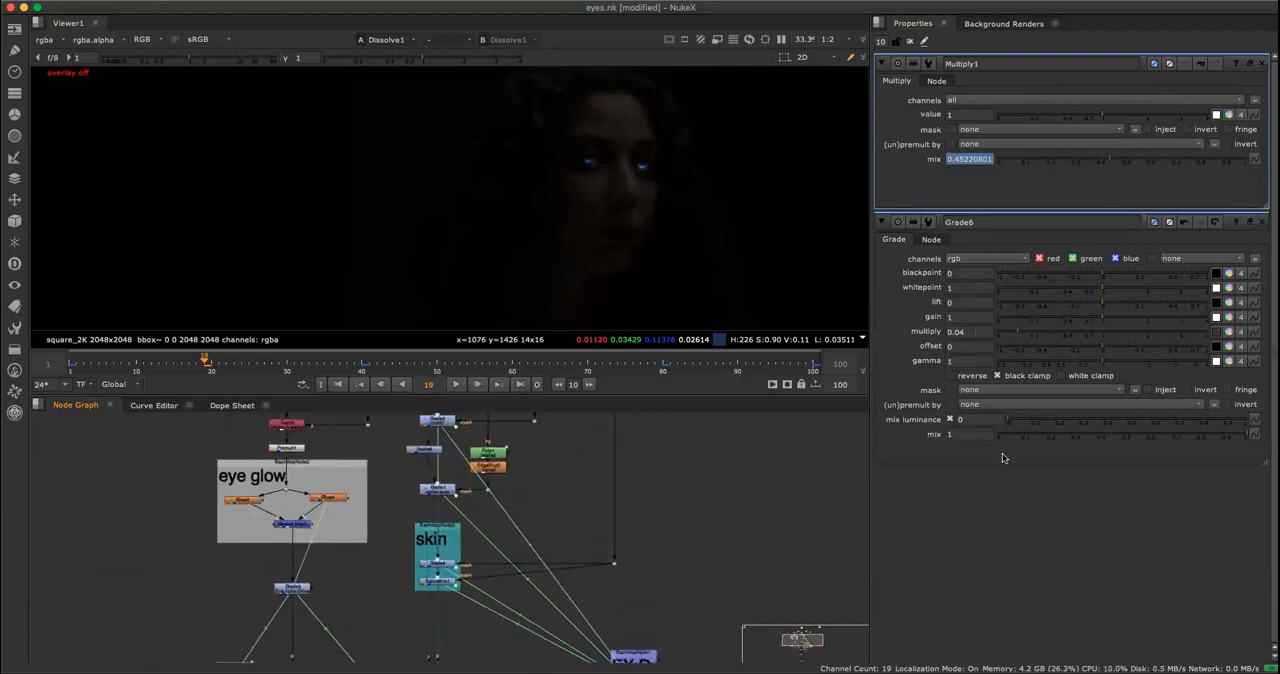
# Link Grade6's mix to the FX Driver with the expression Multiply1.mix.
pyautogui.click(1253, 435)
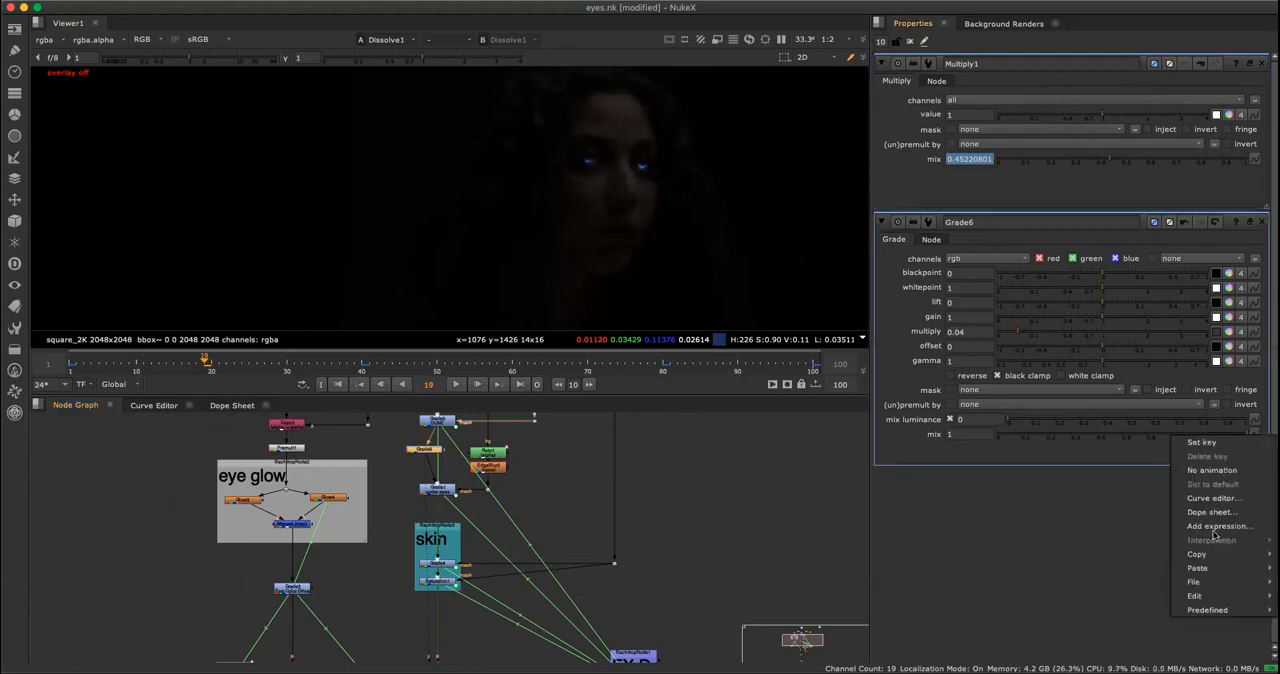
pyautogui.click(1216, 526)
pyautogui.moveTo(1256, 162); pyautogui.dragTo(1048, 460)
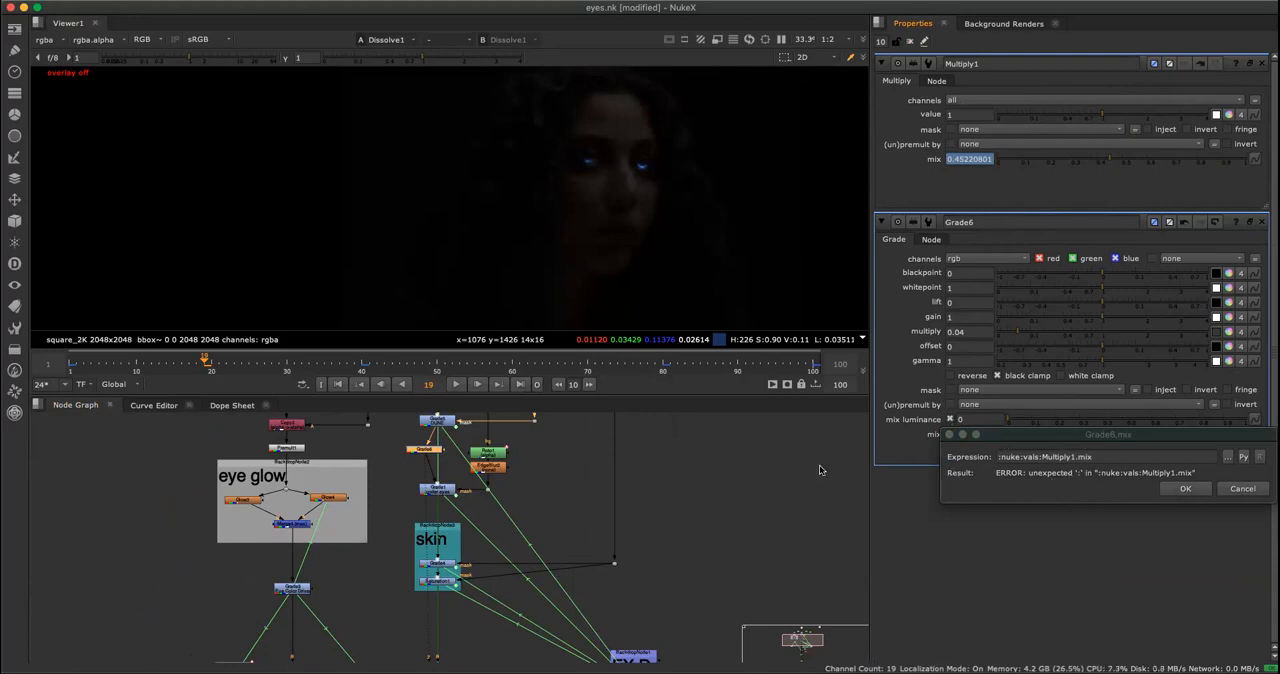
pyautogui.click(1042, 460)
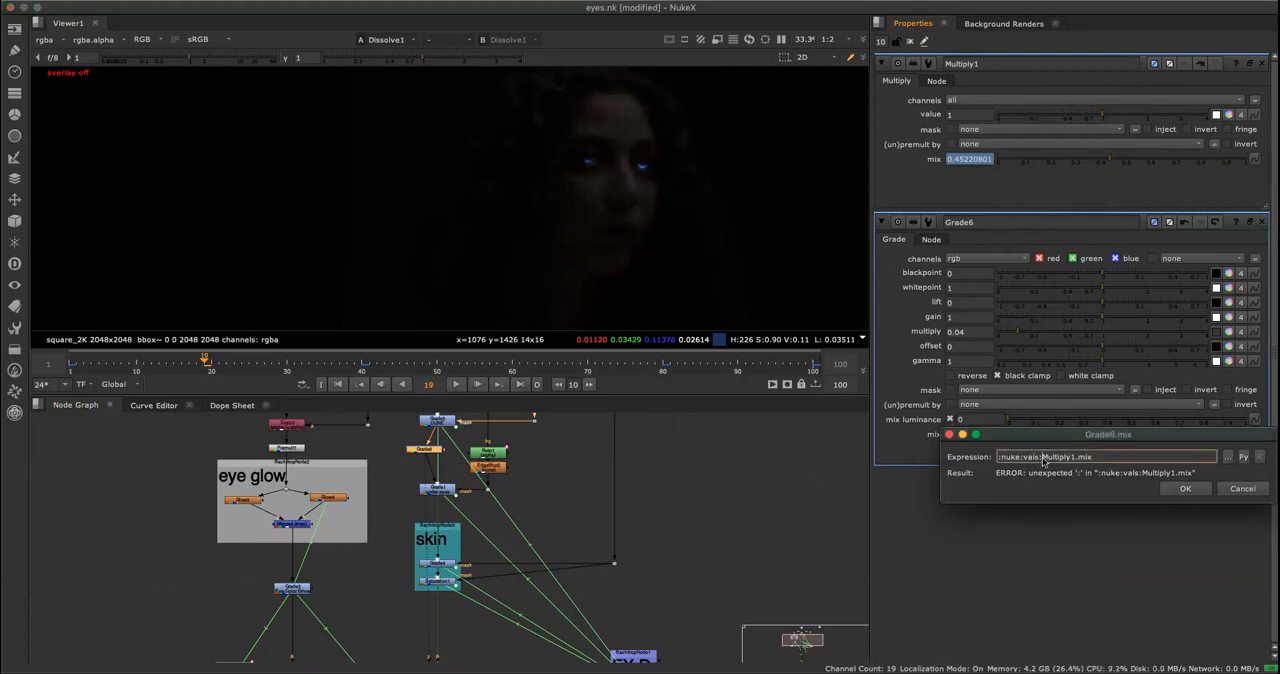
pyautogui.moveTo(1041, 459); pyautogui.dragTo(980, 472)
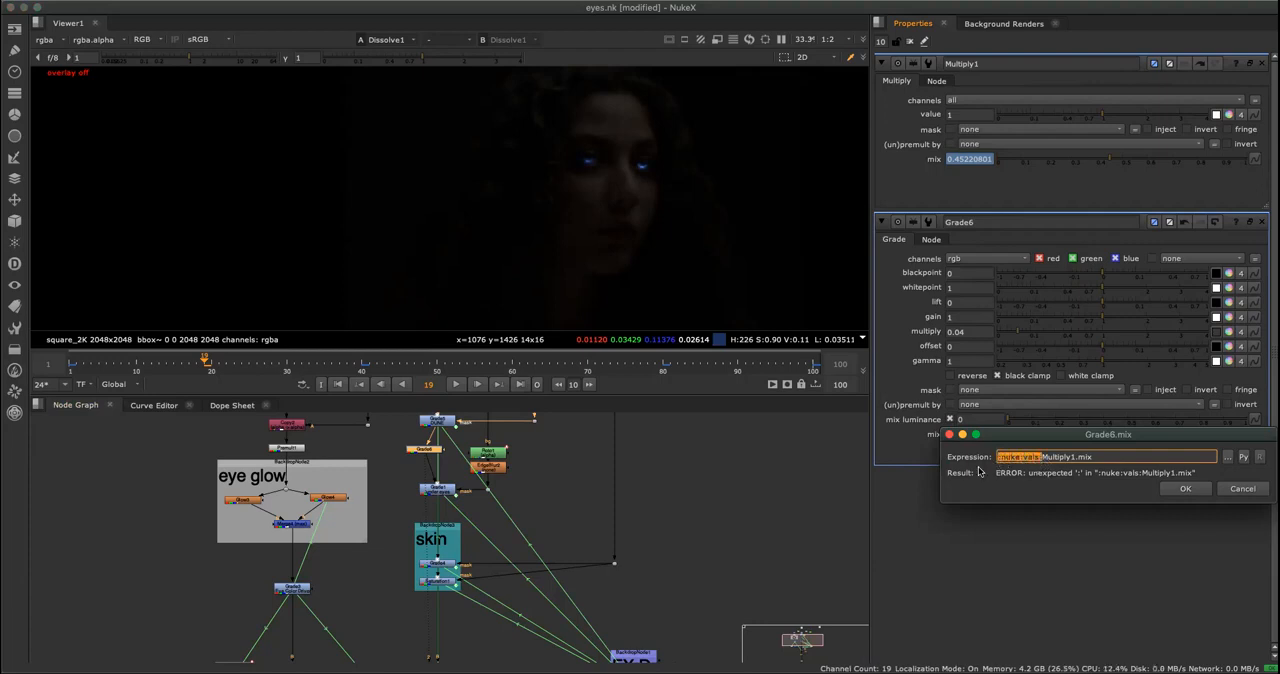
pyautogui.press('BackSpace')
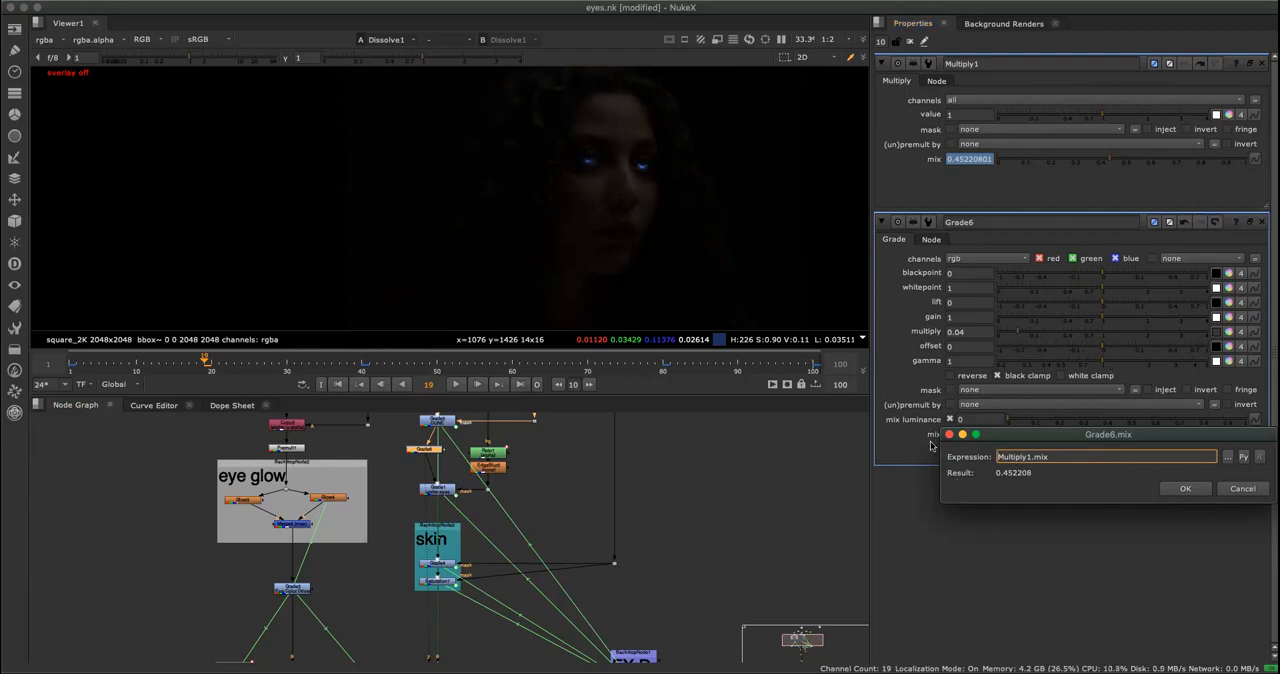
pyautogui.click(1178, 488)
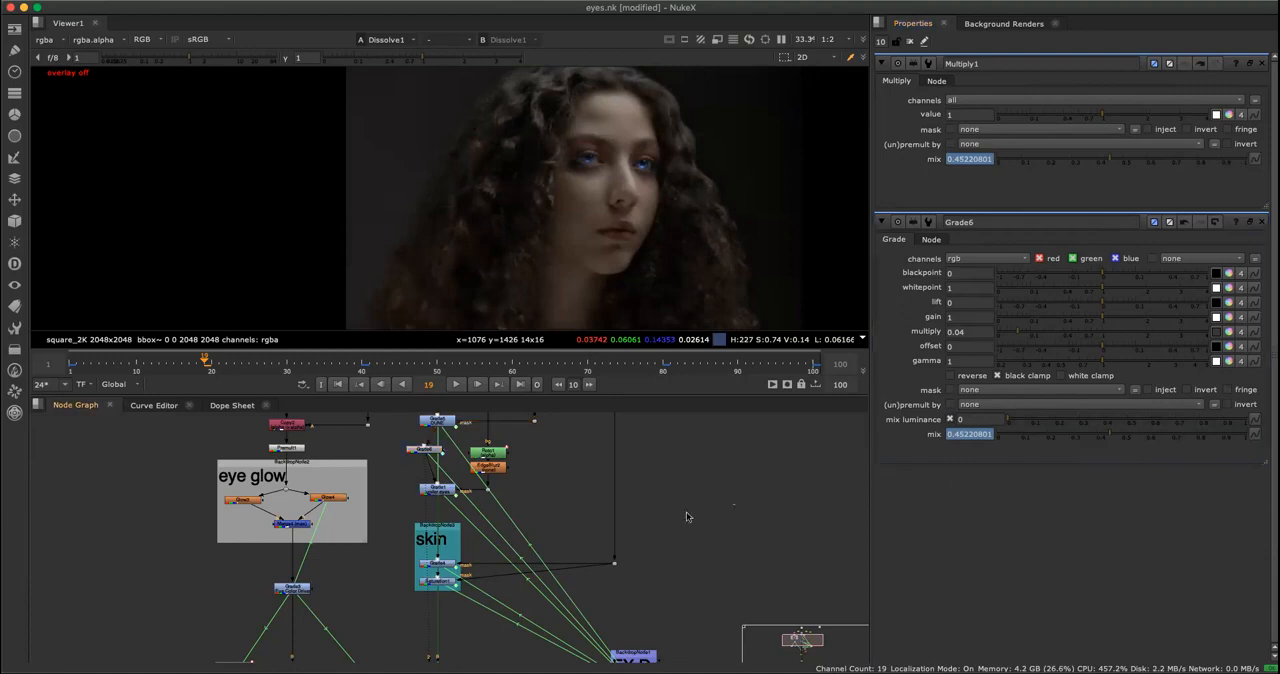
# Delete the Grade6 node and examine the expression that drives the mix of Grade5 DUNE.
pyautogui.click(424, 449)
pyautogui.press('Delete')
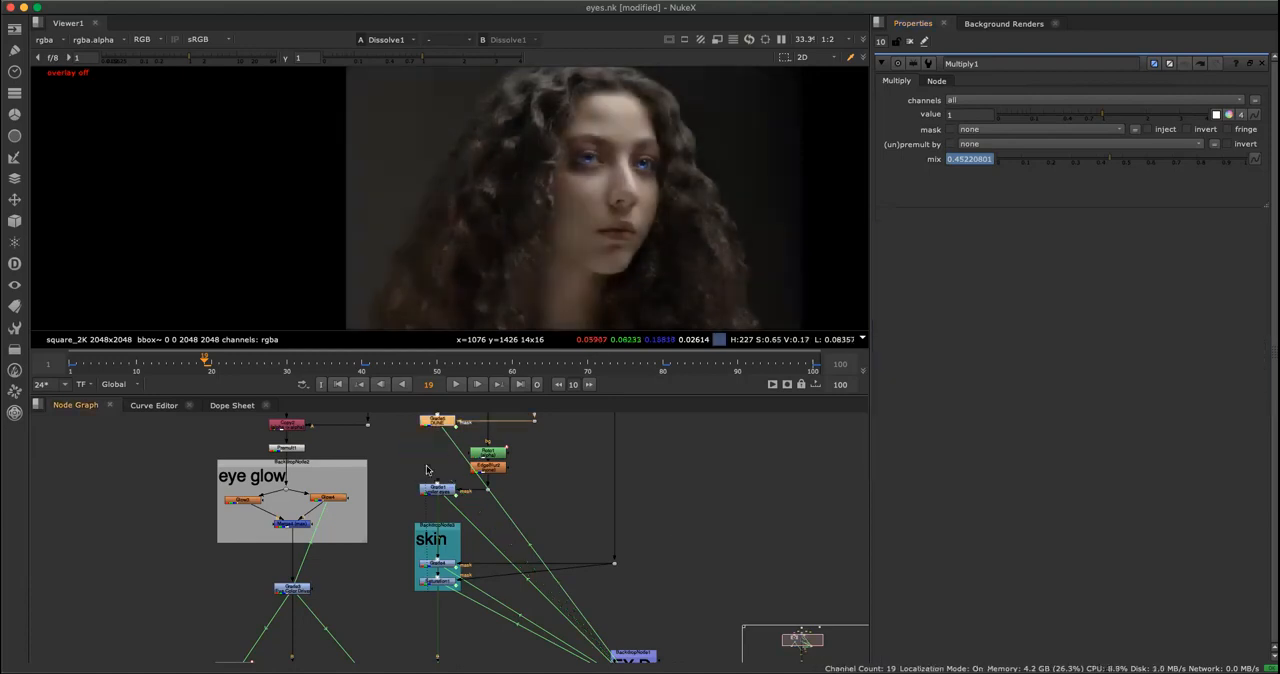
pyautogui.doubleClick(435, 422)
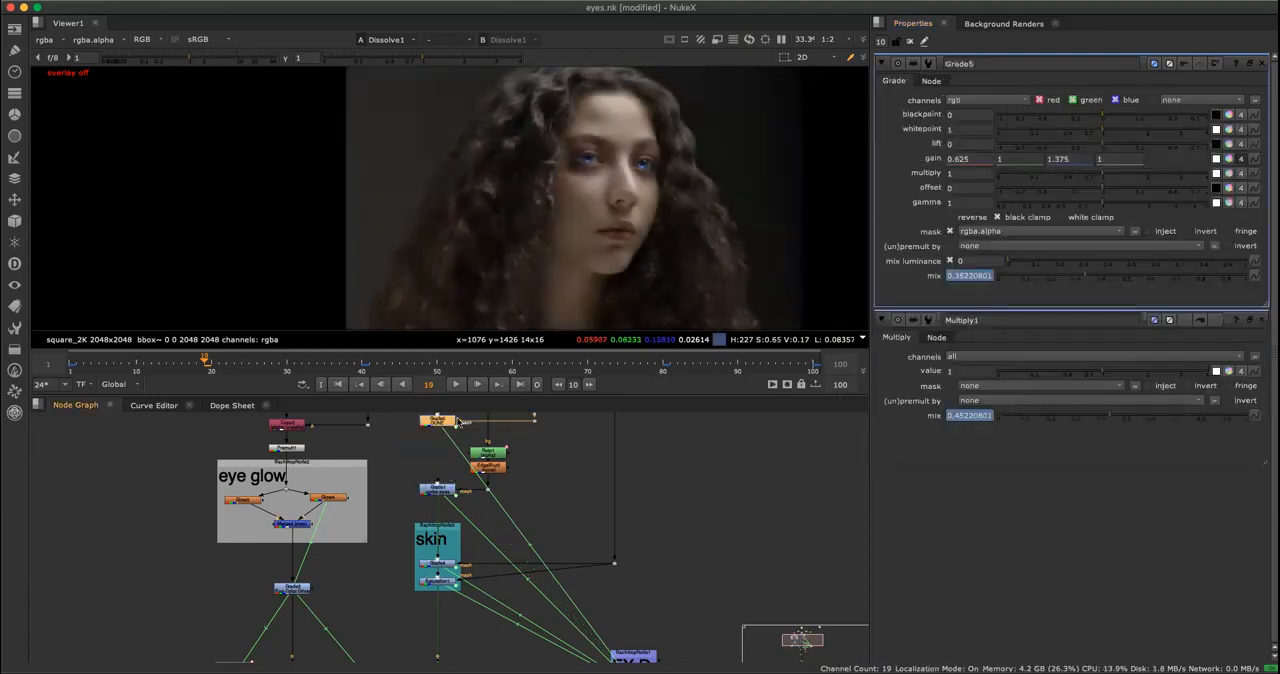
pyautogui.click(1254, 275)
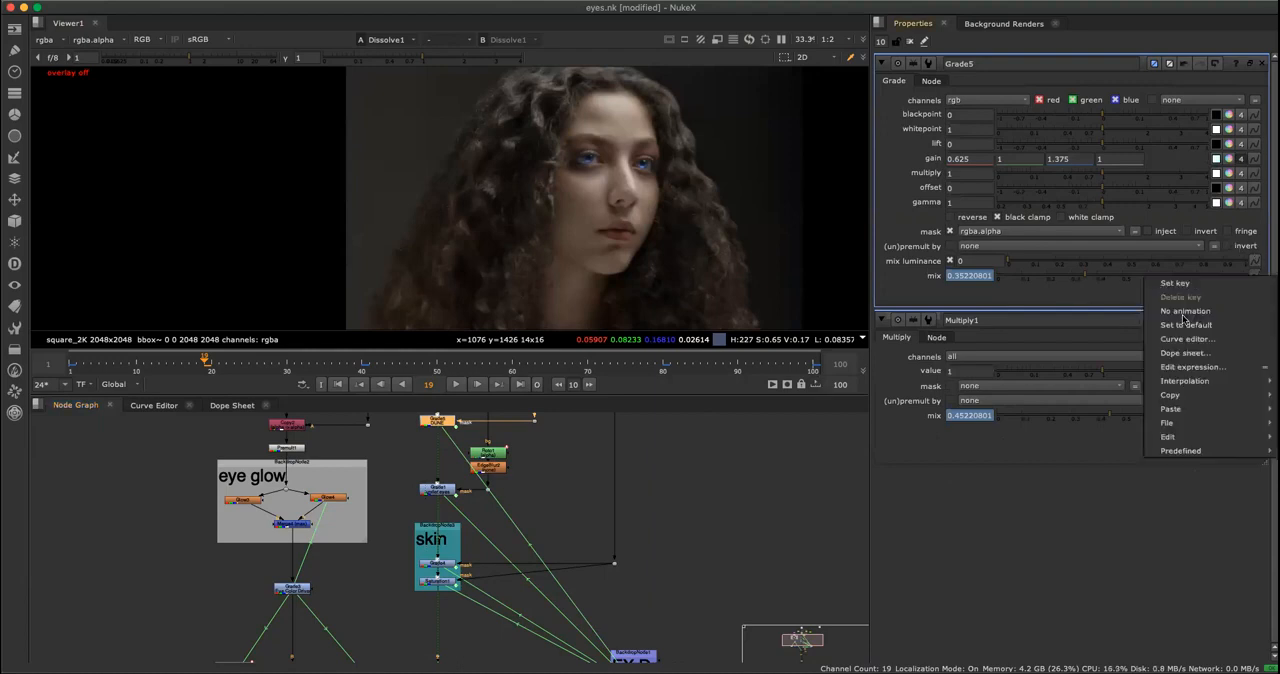
pyautogui.click(1190, 367)
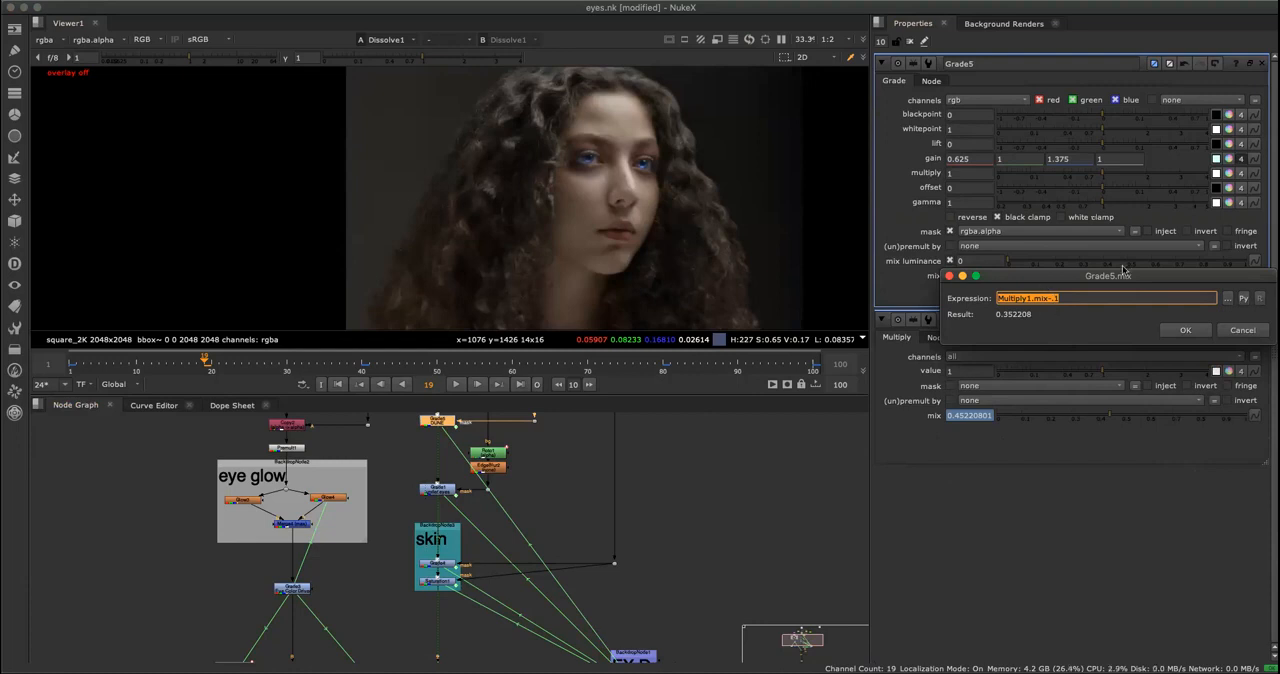
pyautogui.click(1243, 334)
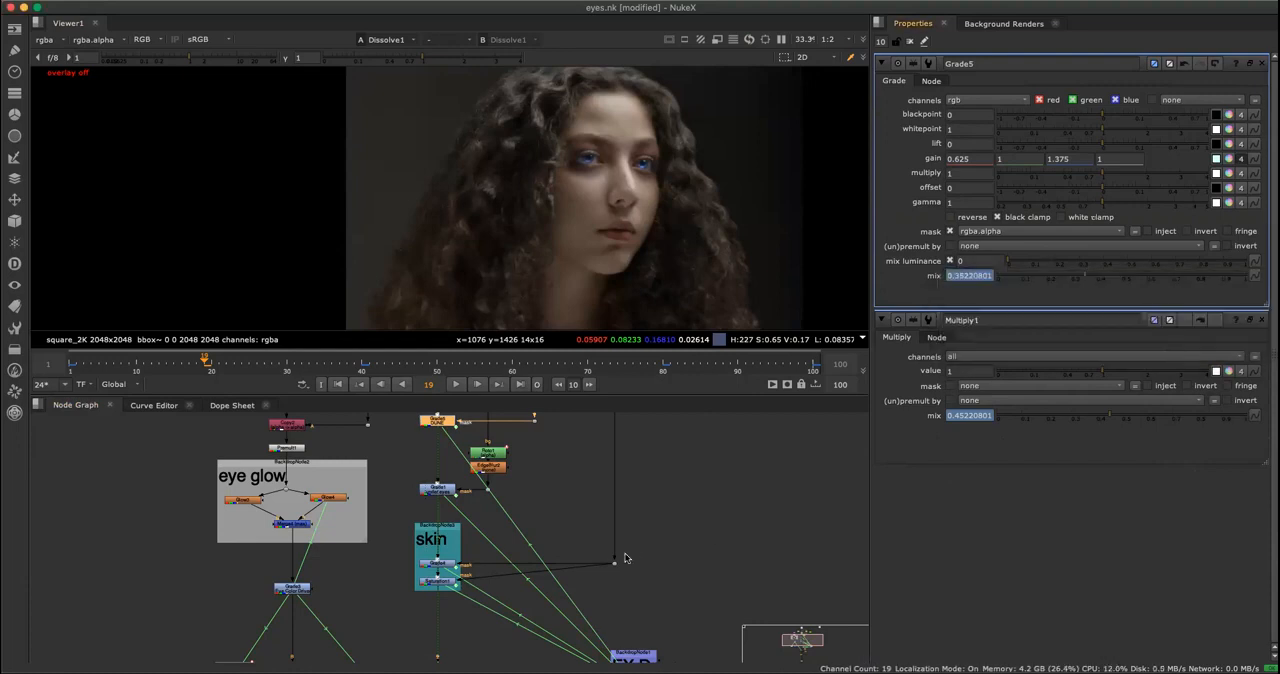
# Move the playhead to frame 24 and view the mix setting and its animation options on the Merge3 effect driver.
pyautogui.click(113, 366)
pyautogui.moveTo(97, 381); pyautogui.dragTo(242, 380)
pyautogui.moveTo(718, 514); pyautogui.dragTo(774, 391, button='middle')
pyautogui.scroll(5, 513, 606)
pyautogui.doubleClick(496, 567)
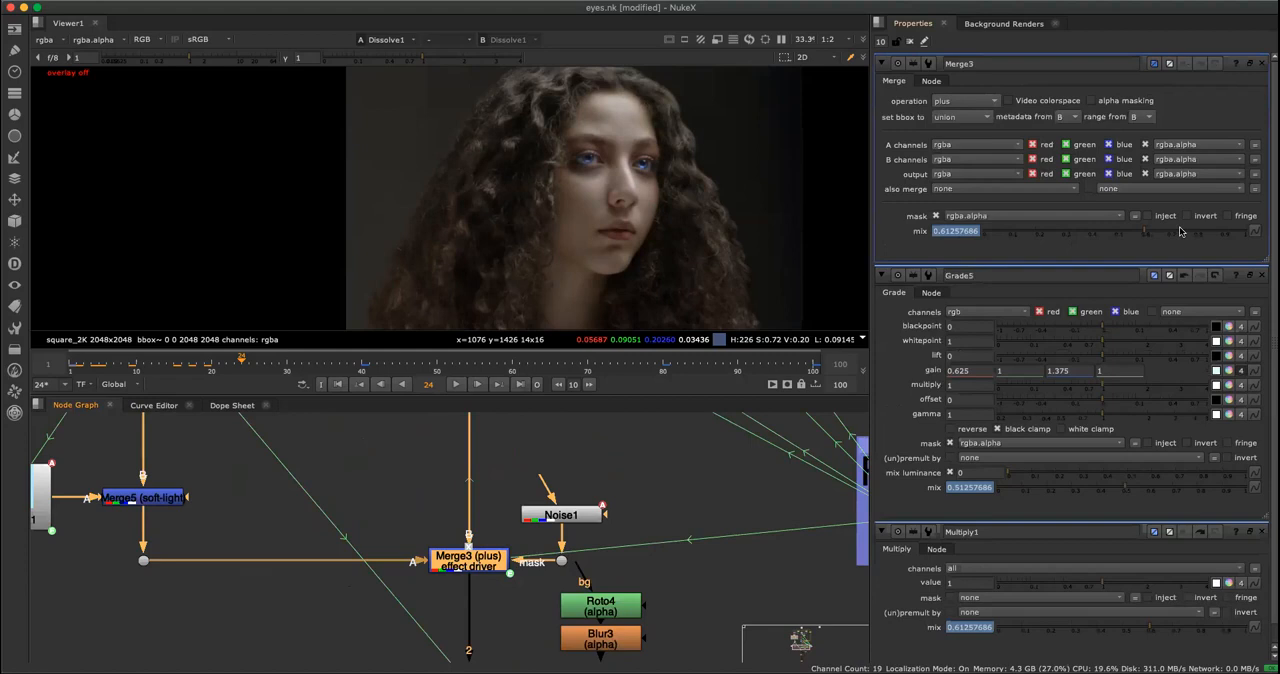
pyautogui.click(1253, 232)
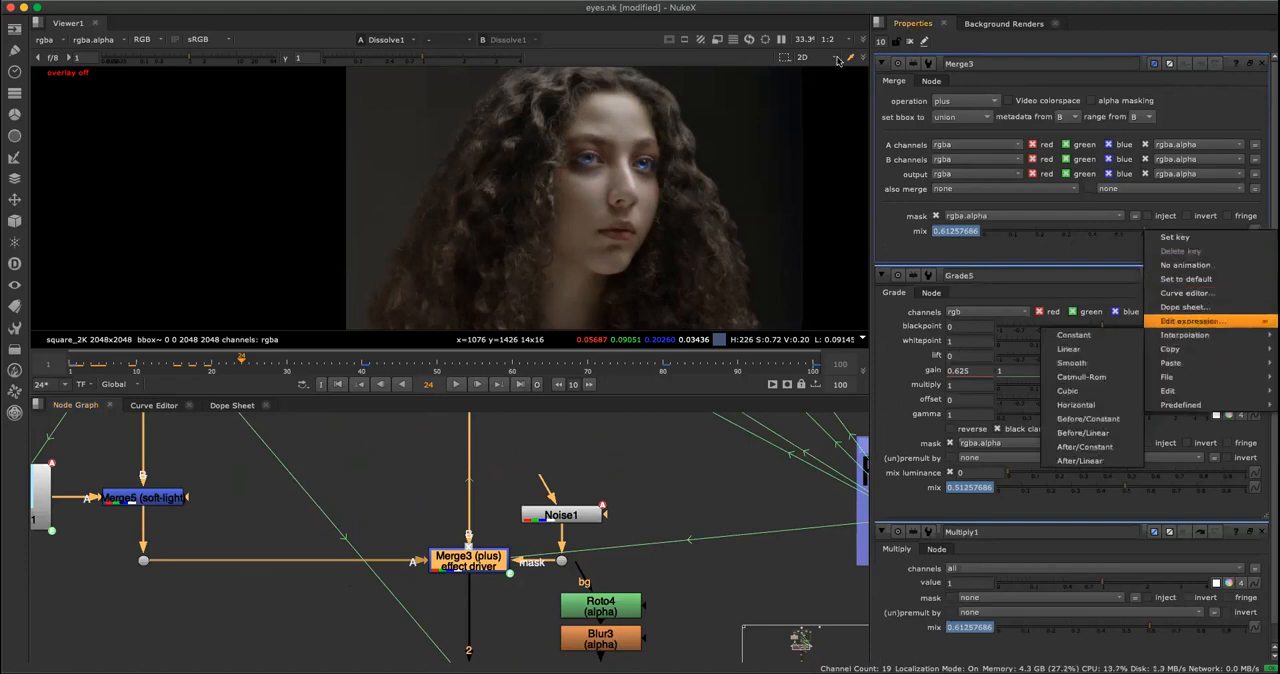
# Clear all open node settings and reopen those of the Merge3 effect driver and the FX Driver's Multiply1.
pyautogui.click(911, 43)
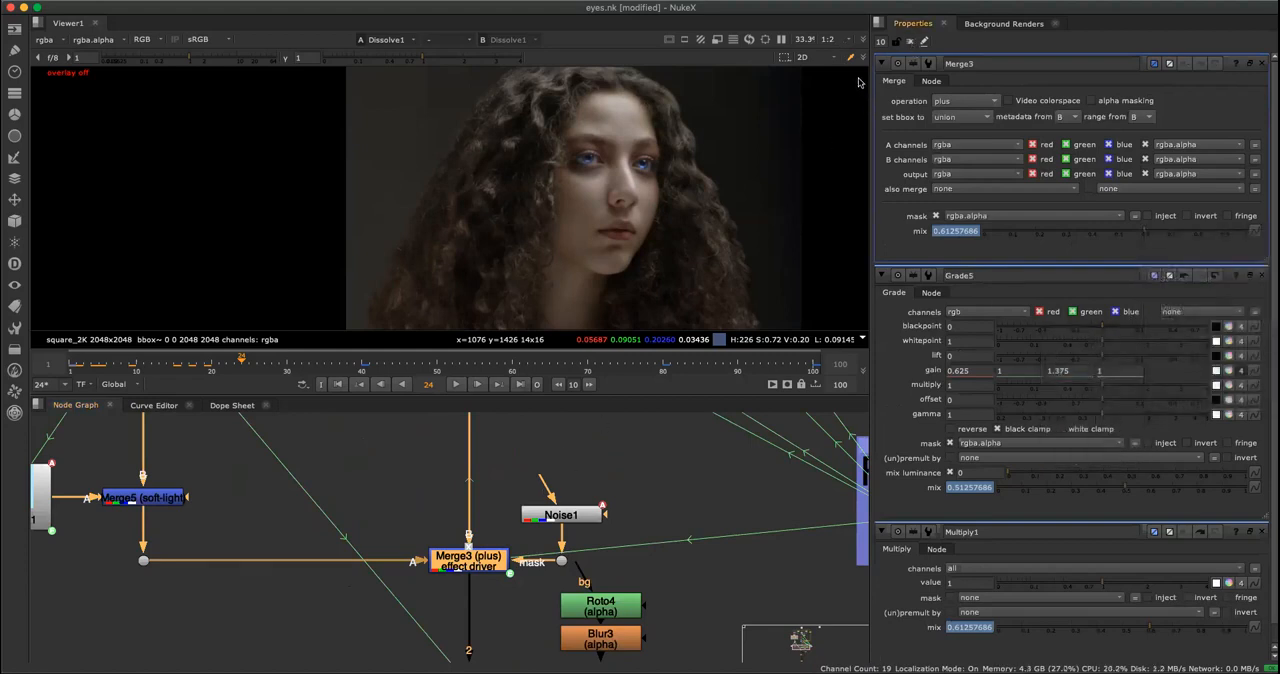
pyautogui.click(911, 43)
pyautogui.doubleClick(468, 560)
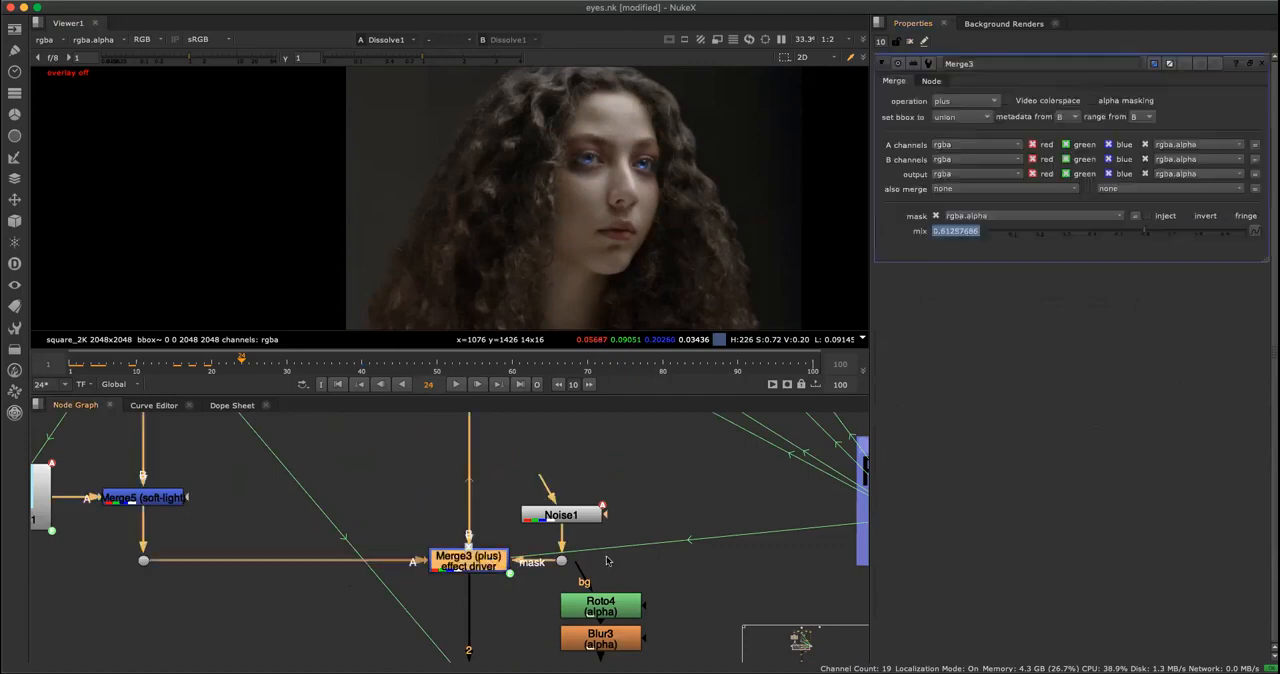
pyautogui.scroll(-2, 703, 597)
pyautogui.scroll(-2, 703, 597)
pyautogui.doubleClick(733, 540)
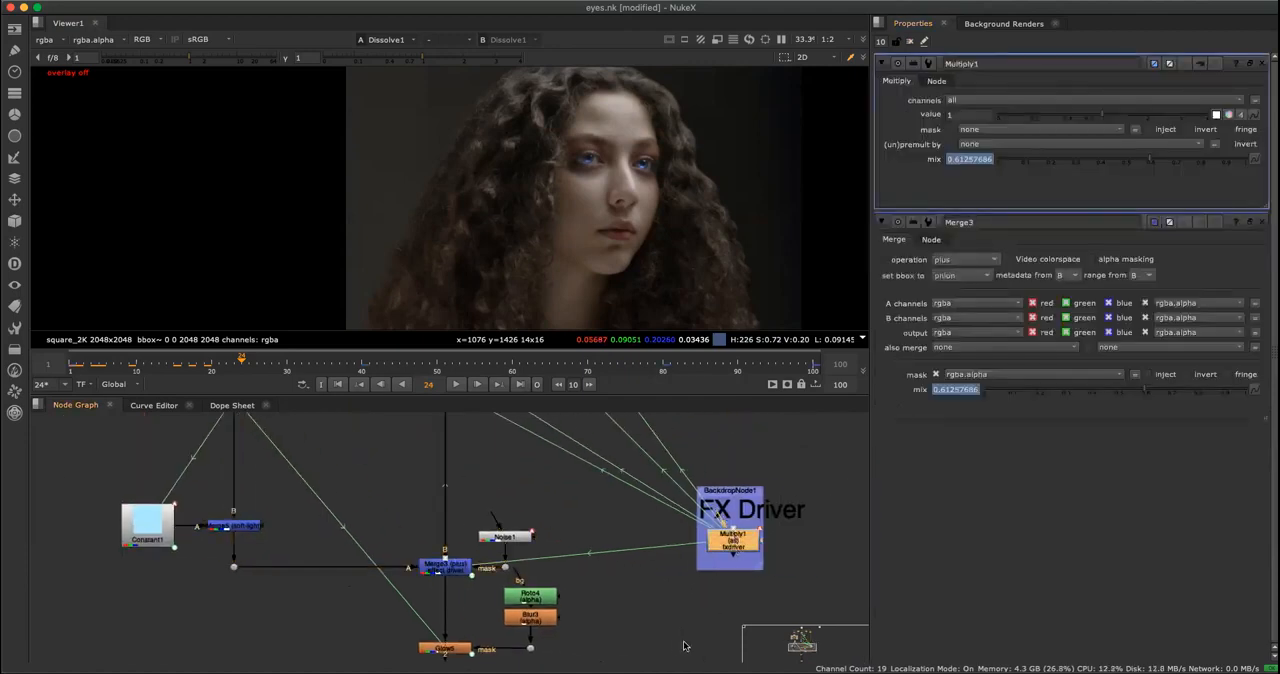
# Examine the expression on the mix of Saturation1 in the skin backdrop, leaving it unedited.
pyautogui.scroll(-3, 446, 480)
pyautogui.moveTo(446, 431); pyautogui.dragTo(446, 545, button='middle')
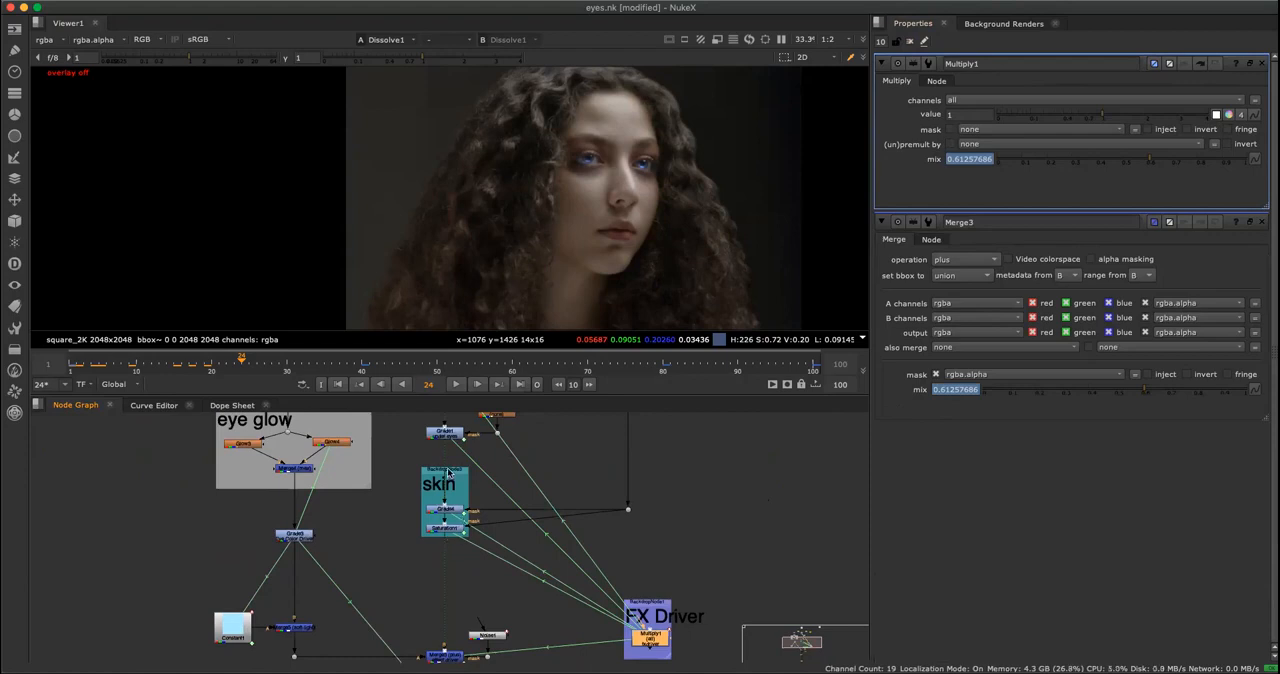
pyautogui.doubleClick(450, 528)
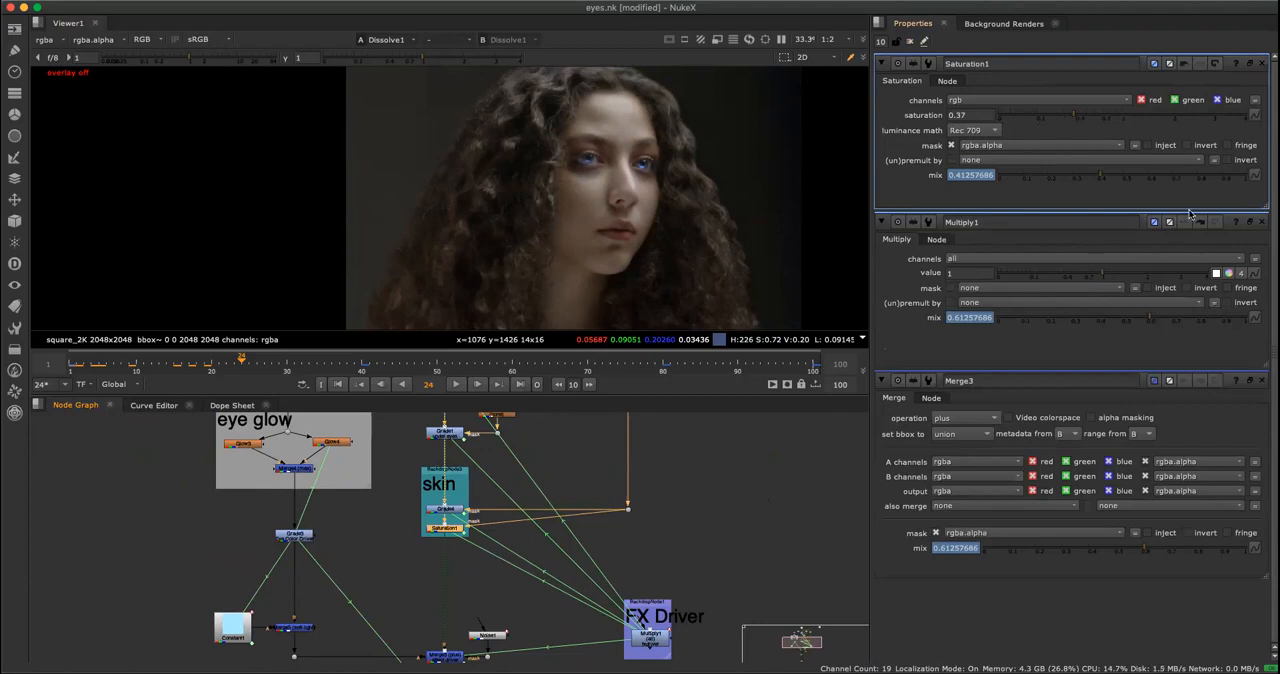
pyautogui.click(1256, 177)
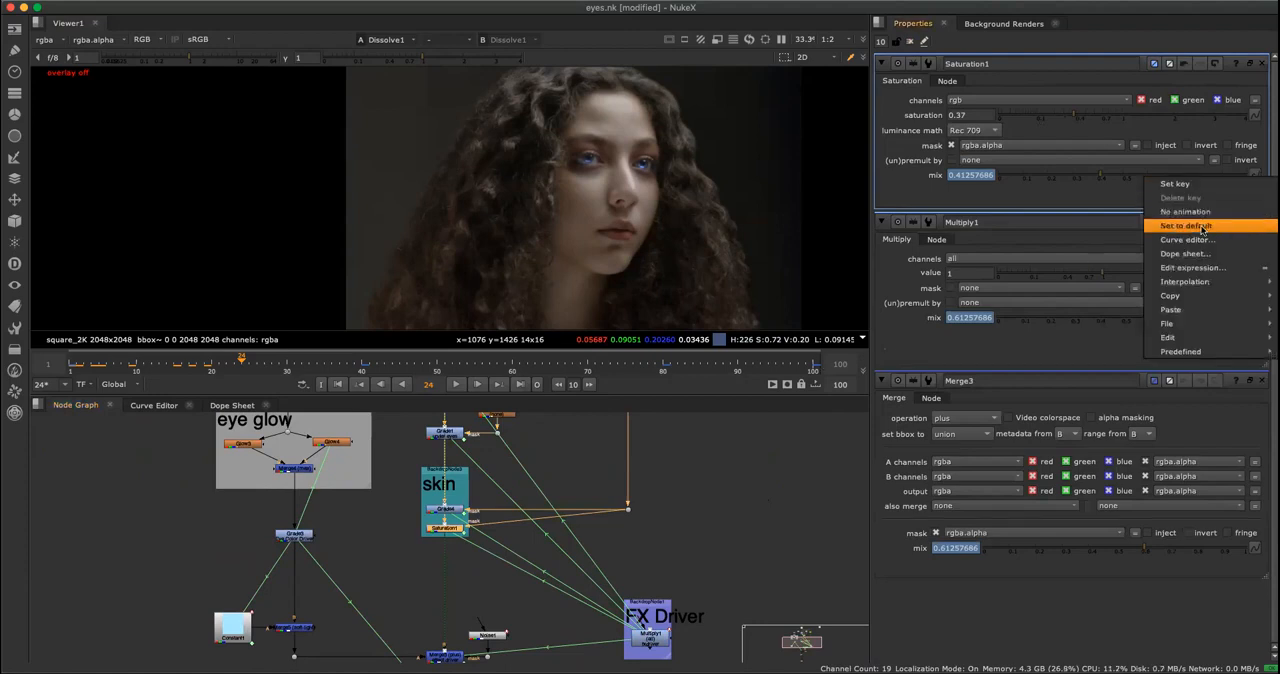
pyautogui.click(1193, 270)
pyautogui.click(1088, 202)
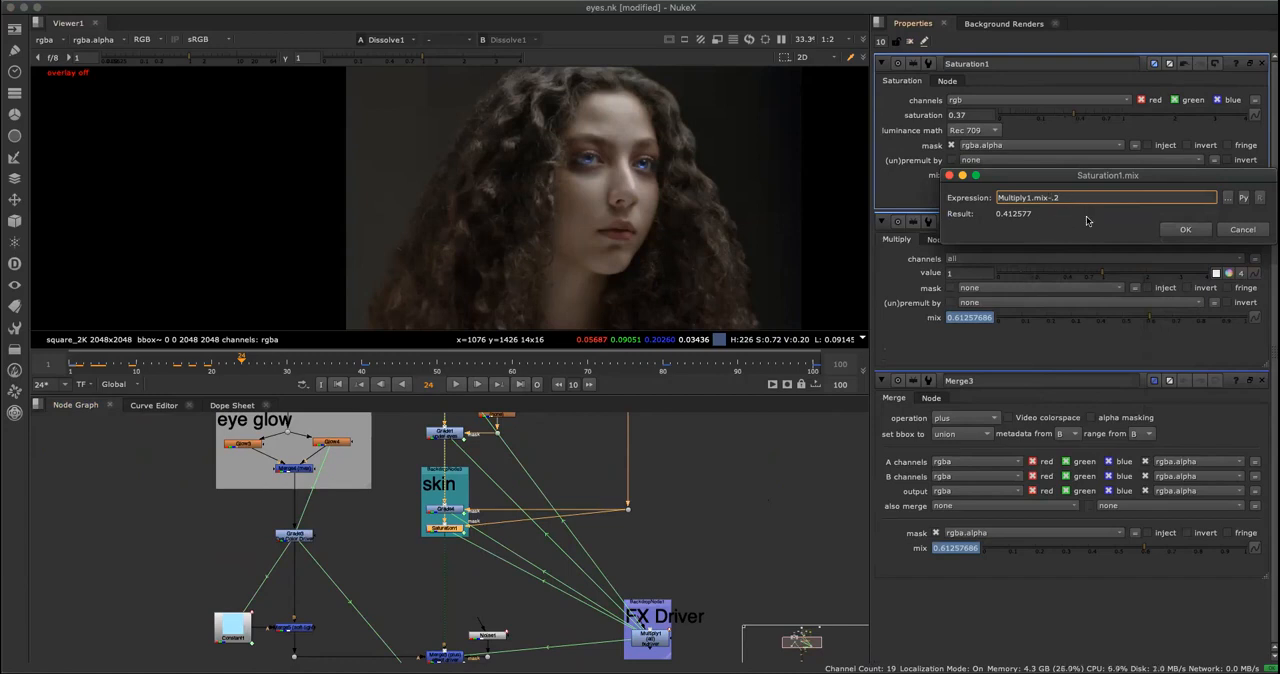
pyautogui.click(1245, 232)
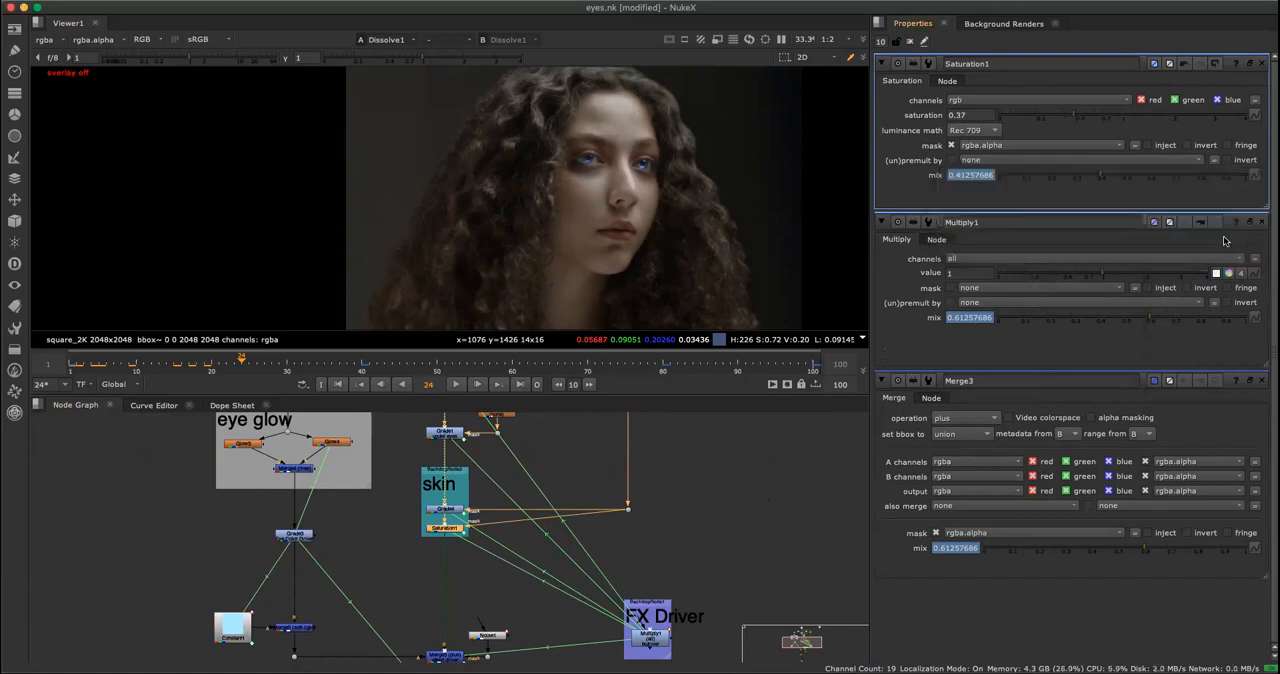
pyautogui.click(1190, 350)
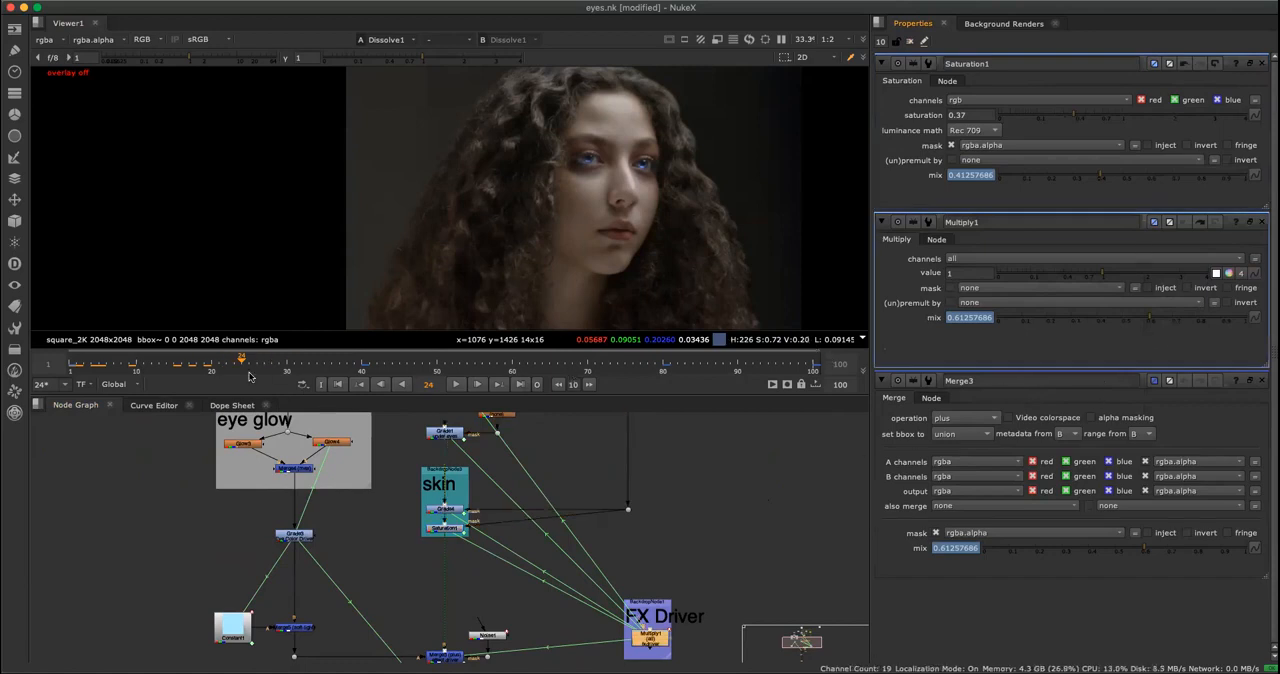
# Play the effect from near the first frame to compare the linked mixes, and locate the driven nodes in the node graph.
pyautogui.click(83, 366)
pyautogui.click(456, 384)
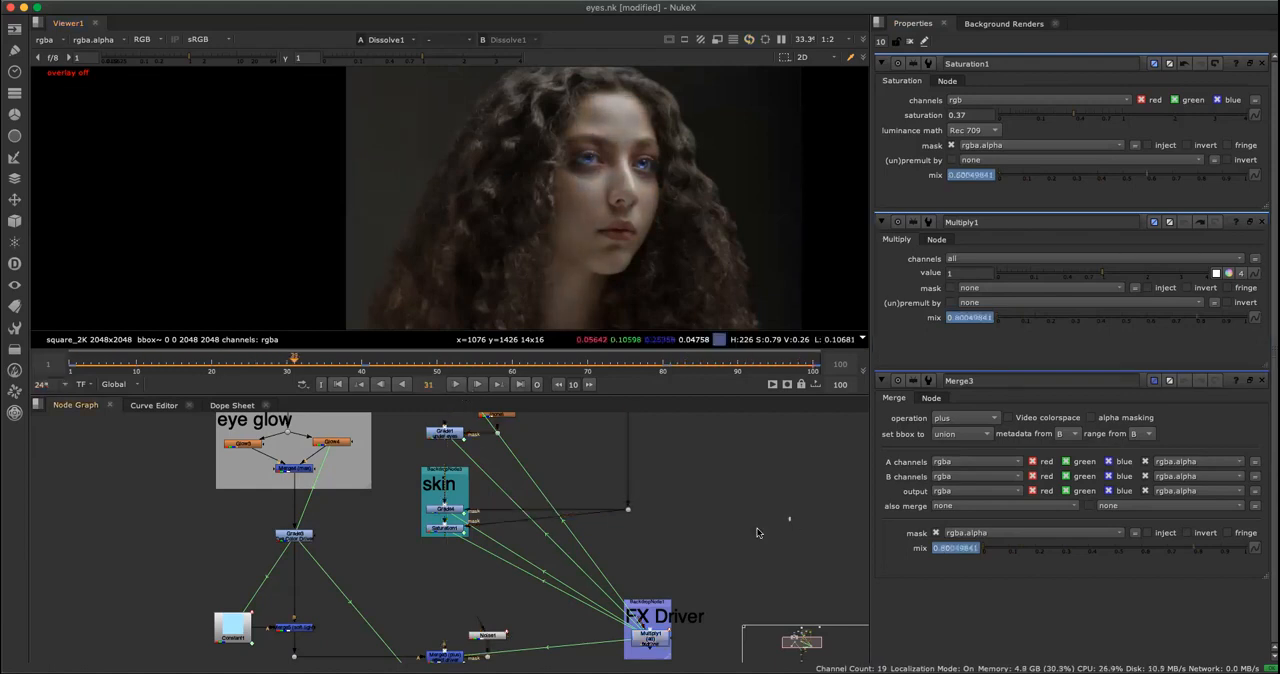
pyautogui.press('space')
pyautogui.click(495, 130)
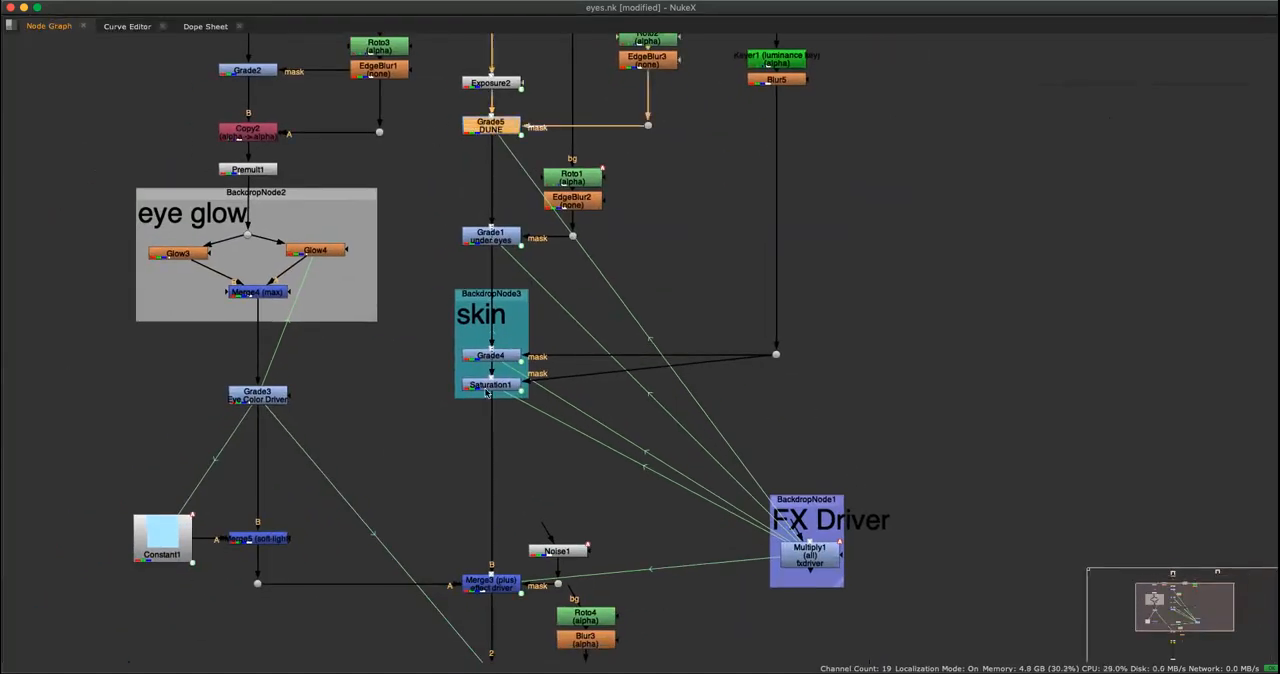
pyautogui.click(491, 243)
pyautogui.click(506, 310)
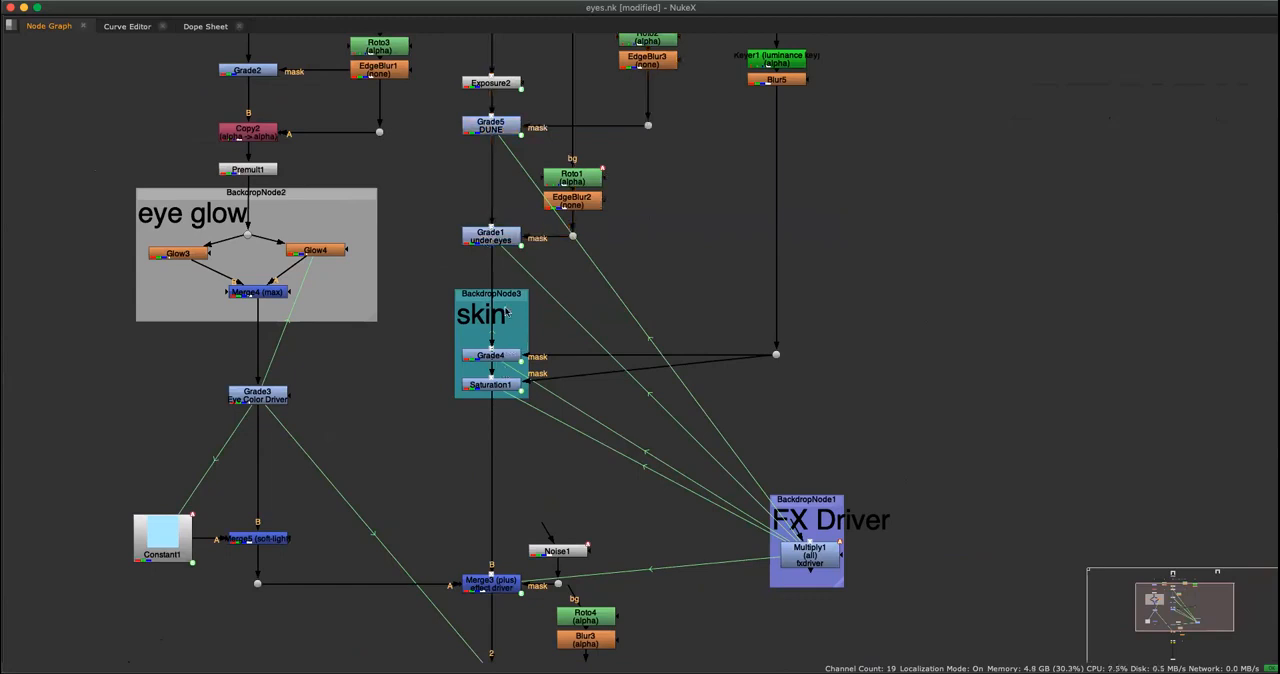
# Open the settings of the Glow5 node below the Merge3 effect driver.
pyautogui.click(496, 579)
pyautogui.scroll(-1, 634, 573)
pyautogui.moveTo(634, 573); pyautogui.dragTo(688, 453, button='middle')
pyautogui.click(660, 452)
pyautogui.moveTo(690, 543); pyautogui.dragTo(722, 515, button='middle')
pyautogui.click(588, 516)
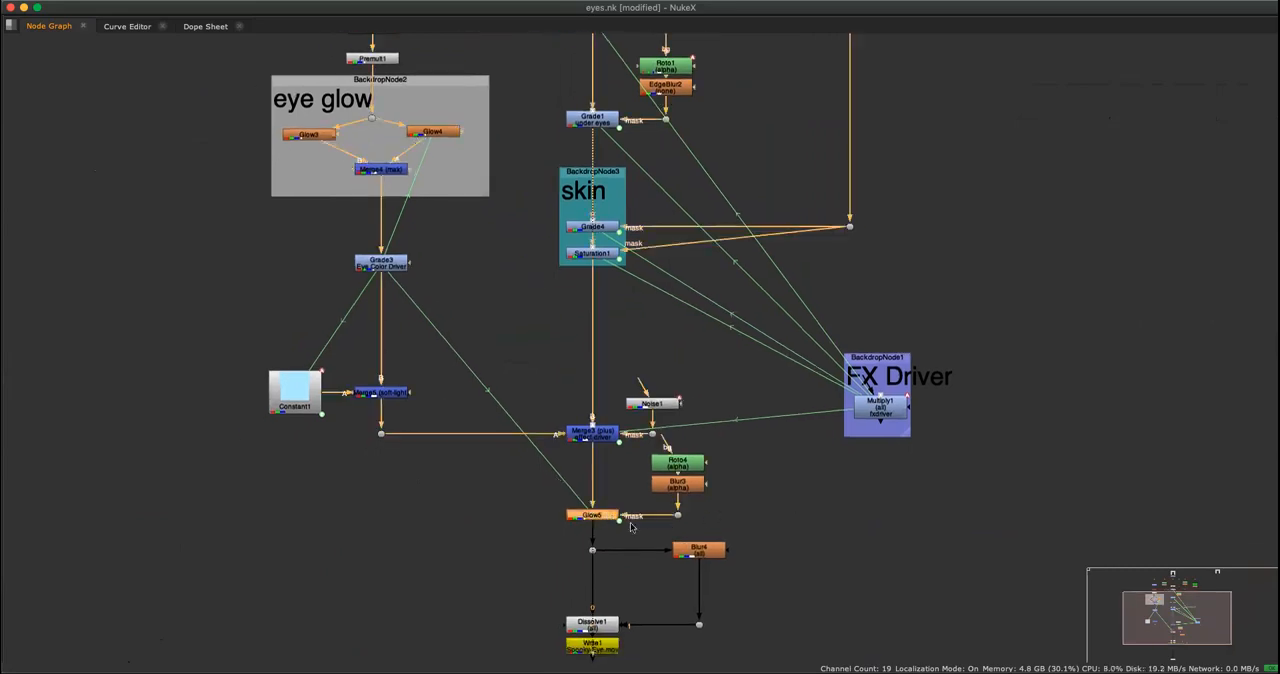
pyautogui.press('space')
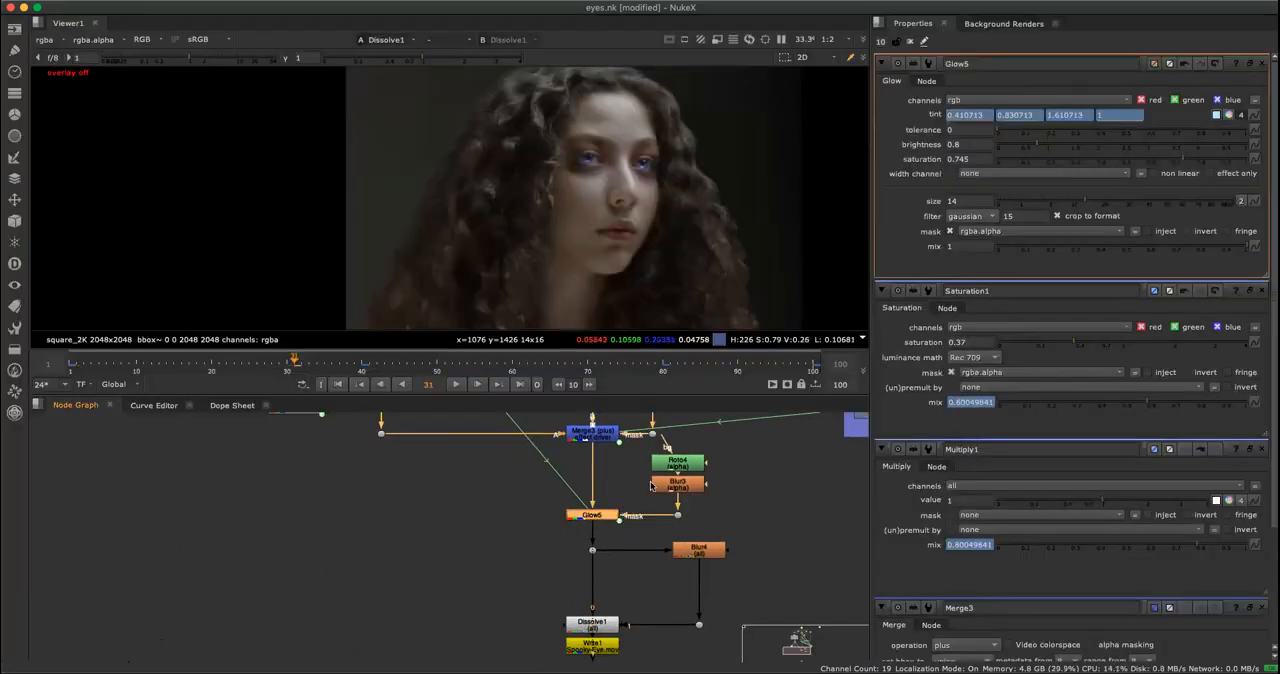
# Inspect the glow on the eyes up close and move the playhead to frame 2 for comparison.
pyautogui.scroll(3, 749, 527)
pyautogui.moveTo(754, 494); pyautogui.dragTo(690, 517, button='middle')
pyautogui.scroll(-5, 690, 517)
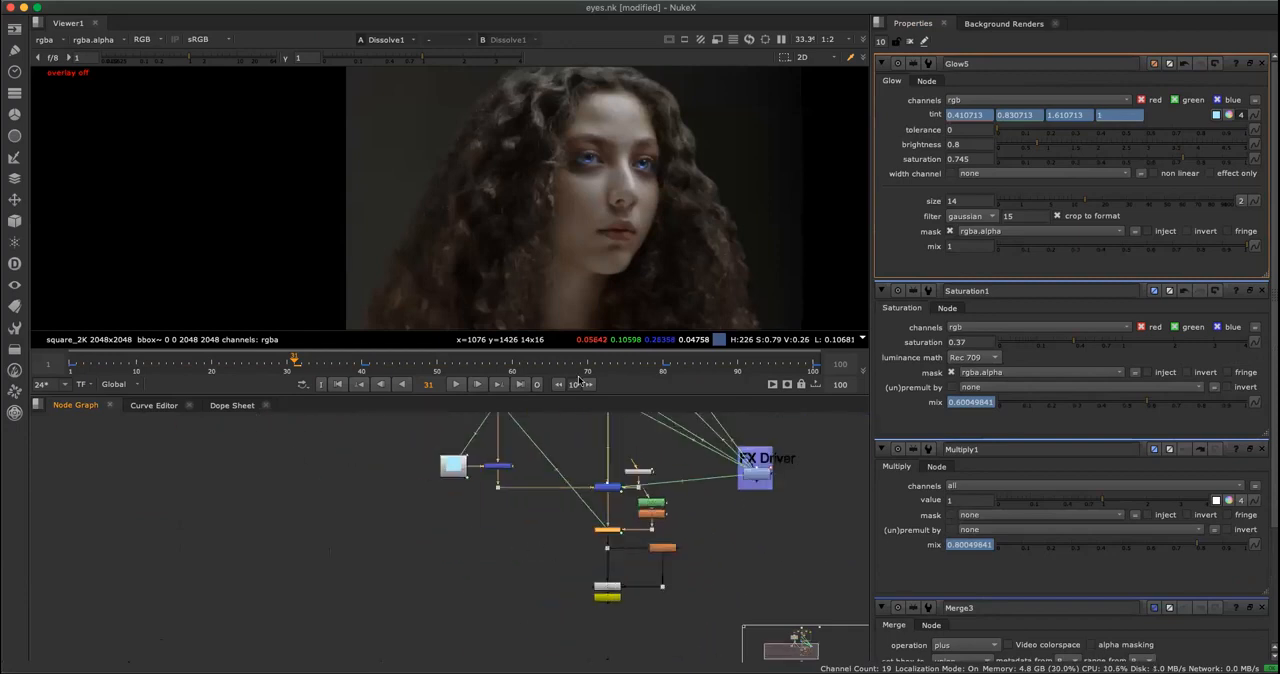
pyautogui.scroll(3, 667, 118)
pyautogui.scroll(2, 558, 191)
pyautogui.scroll(1, 558, 191)
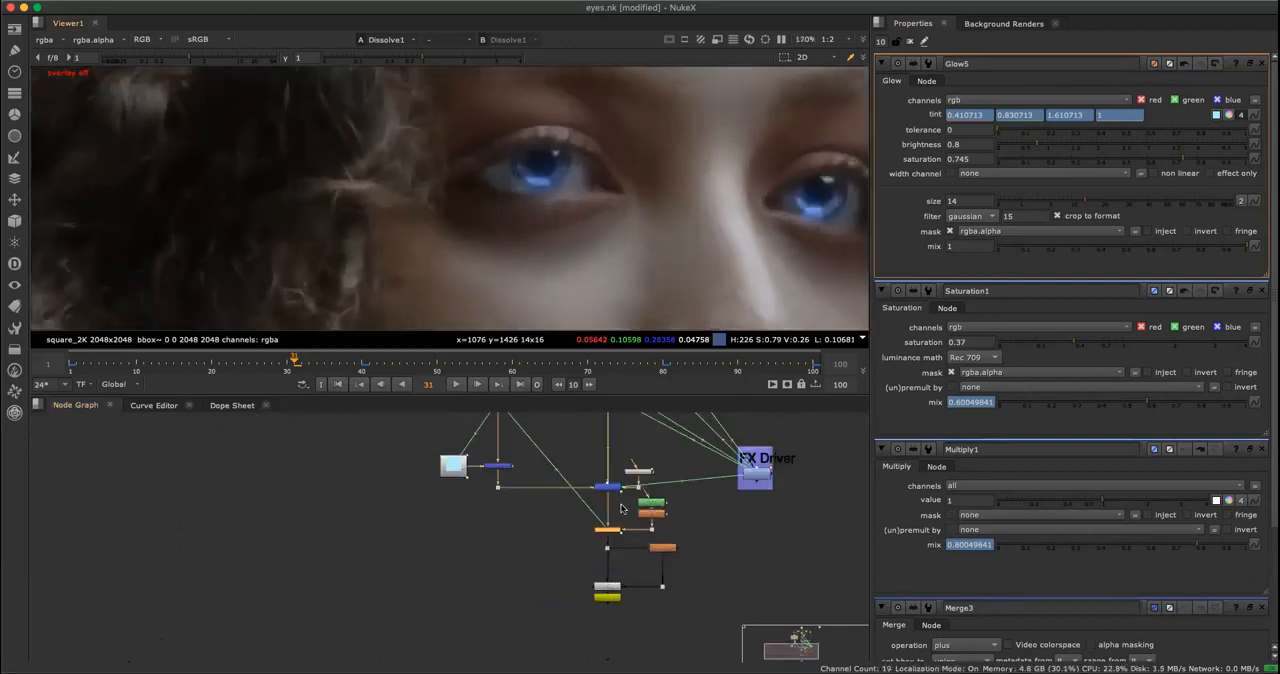
pyautogui.scroll(3, 620, 509)
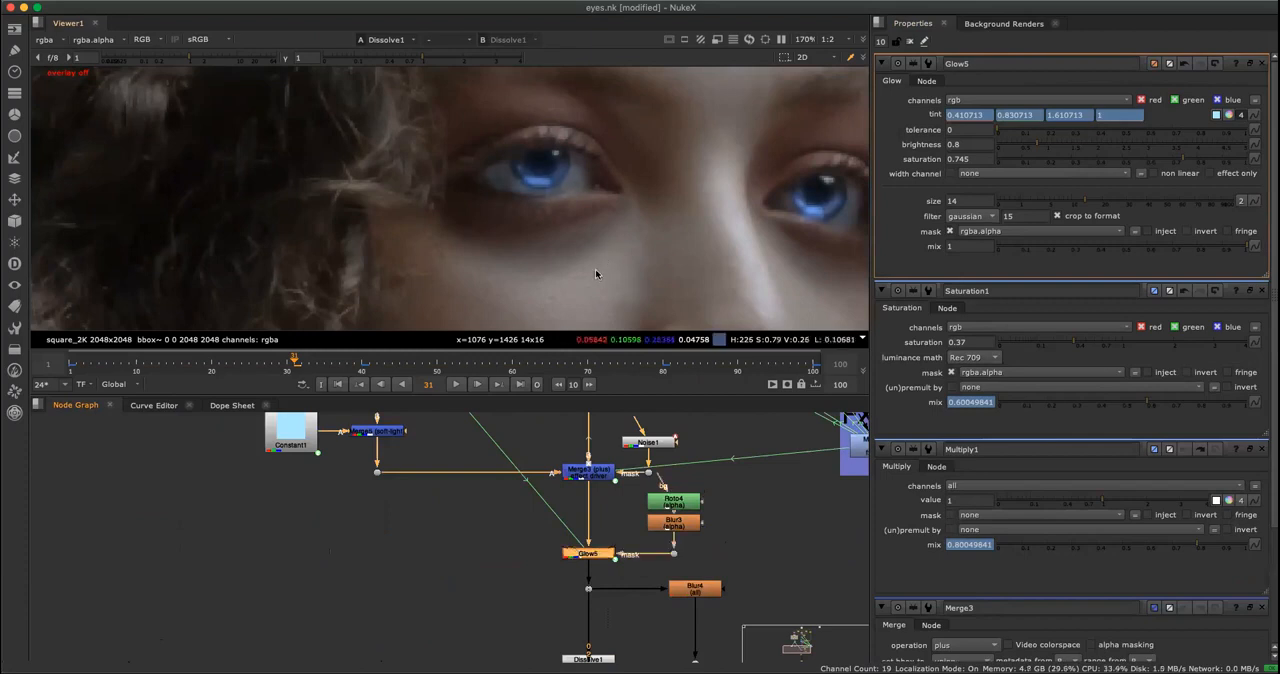
pyautogui.click(75, 364)
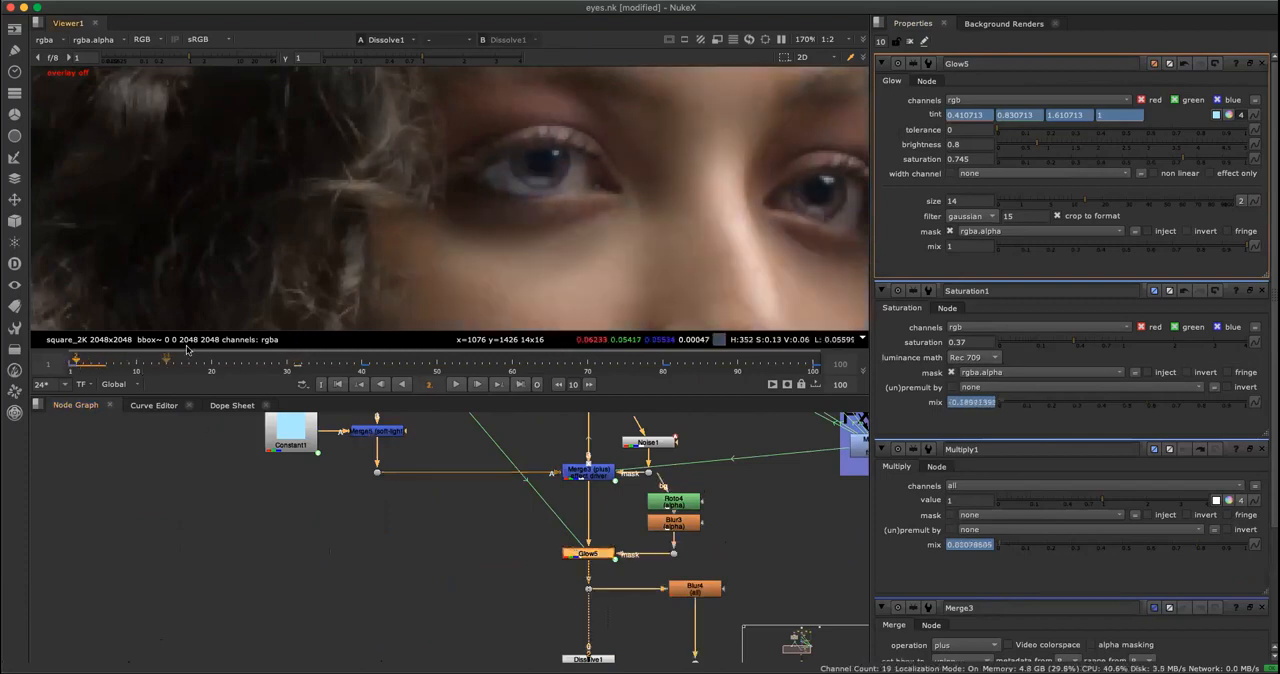
# Clear all open node settings and reopen those of the FX Driver's Multiply1 and Glow5.
pyautogui.click(631, 571)
pyautogui.click(598, 559)
pyautogui.scroll(-2, 788, 501)
pyautogui.moveTo(791, 500); pyautogui.dragTo(701, 529, button='middle')
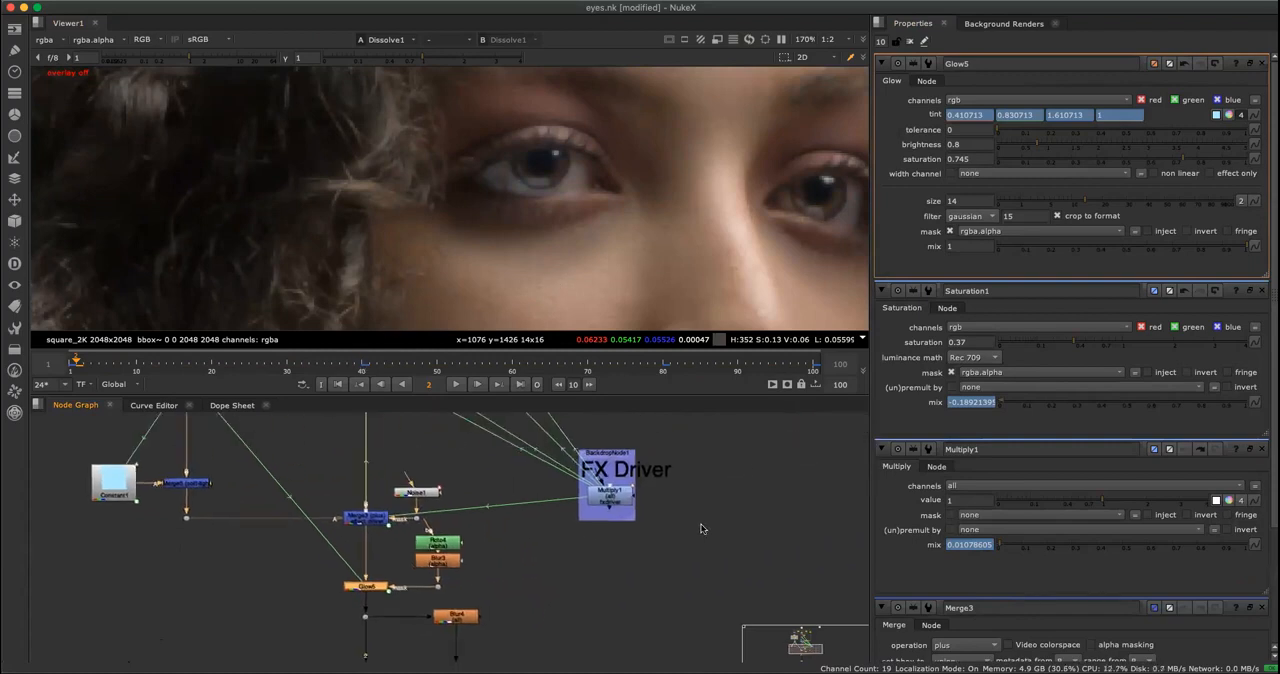
pyautogui.click(911, 42)
pyautogui.doubleClick(609, 495)
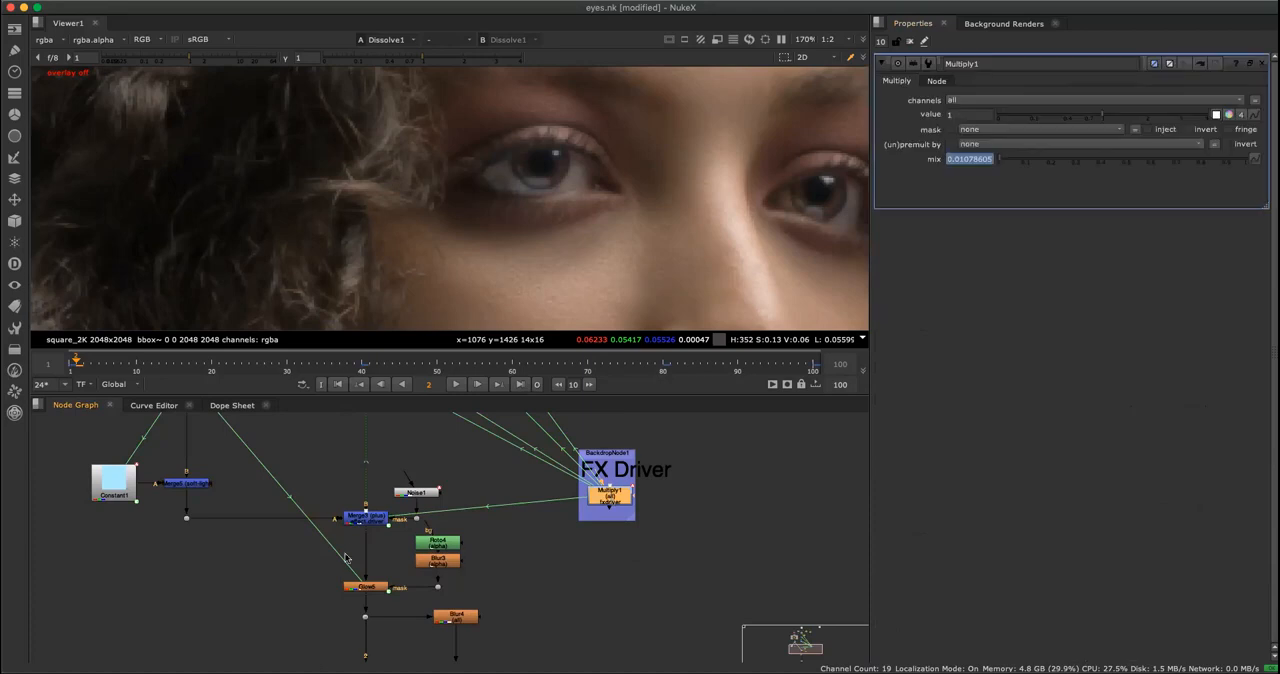
pyautogui.doubleClick(372, 590)
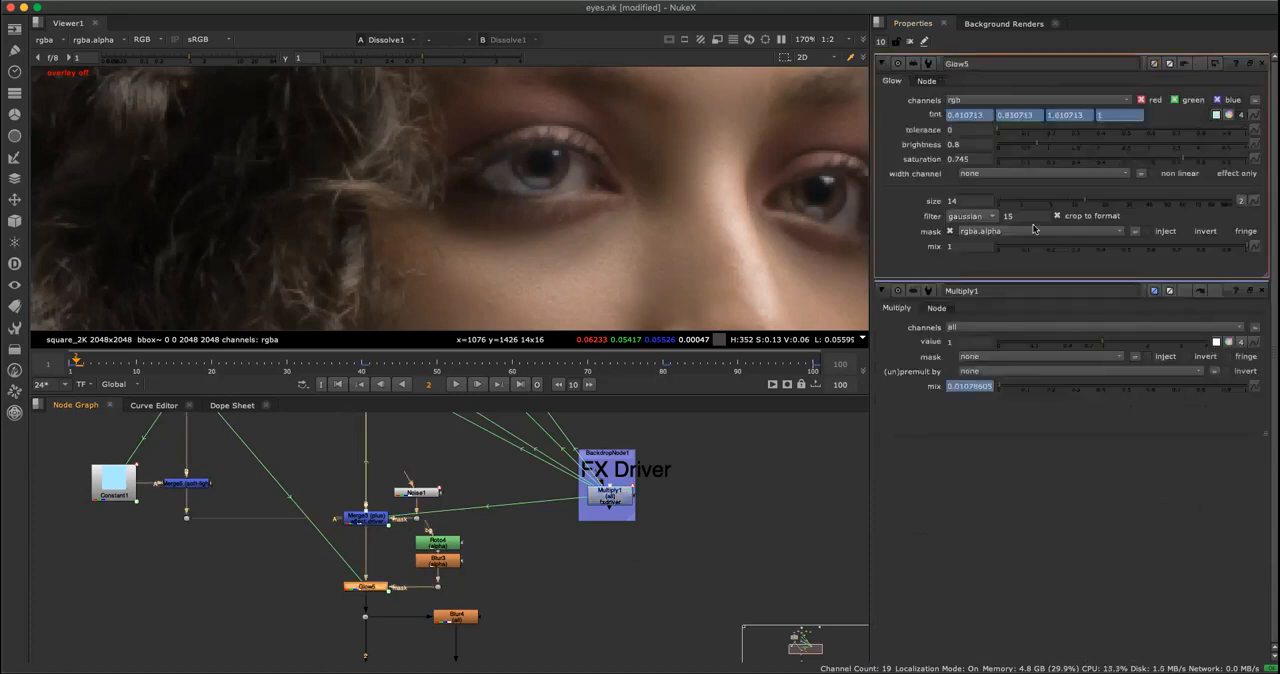
# Link the mix of Glow5 to the FX Driver with the expression Multiply1.mix-.02.
pyautogui.click(1255, 246)
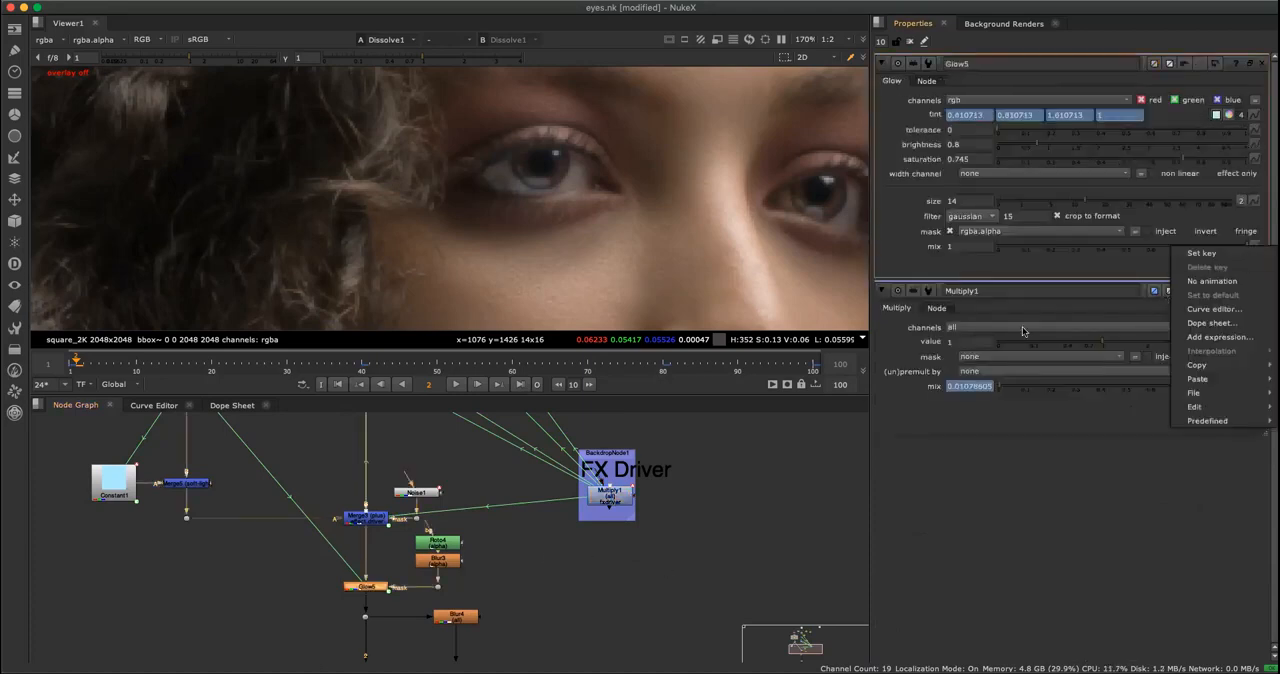
pyautogui.click(1215, 337)
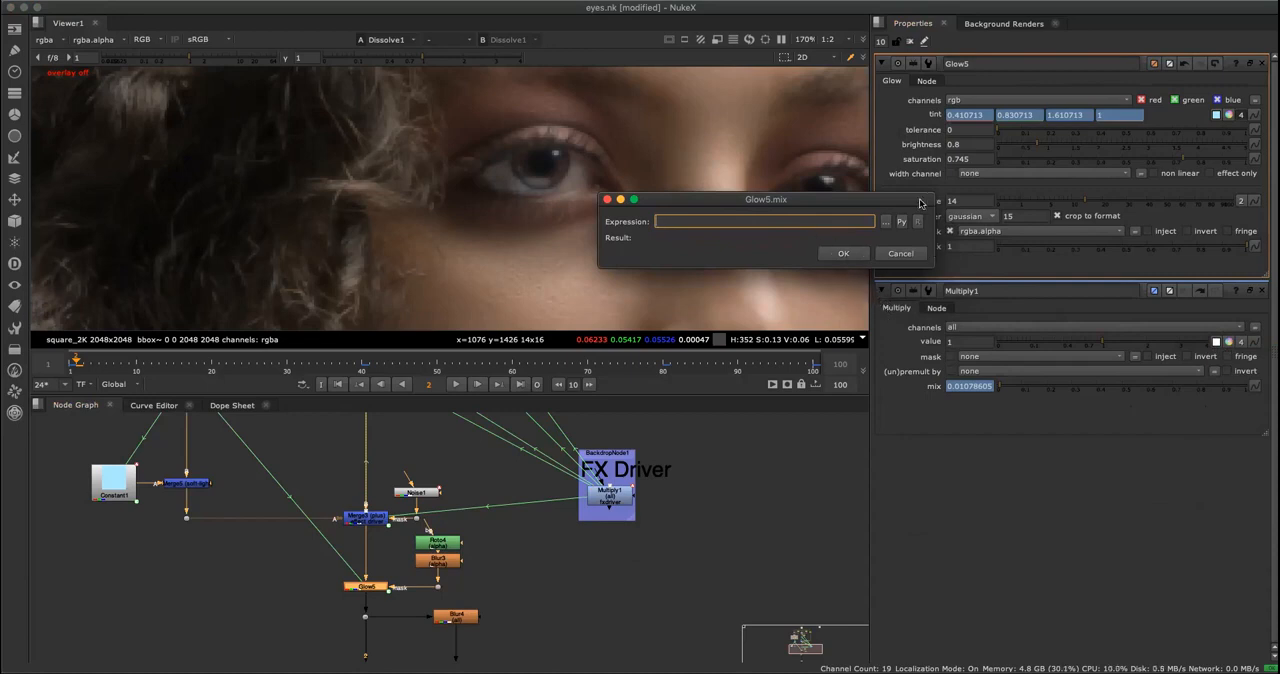
pyautogui.moveTo(1256, 385); pyautogui.dragTo(719, 238)
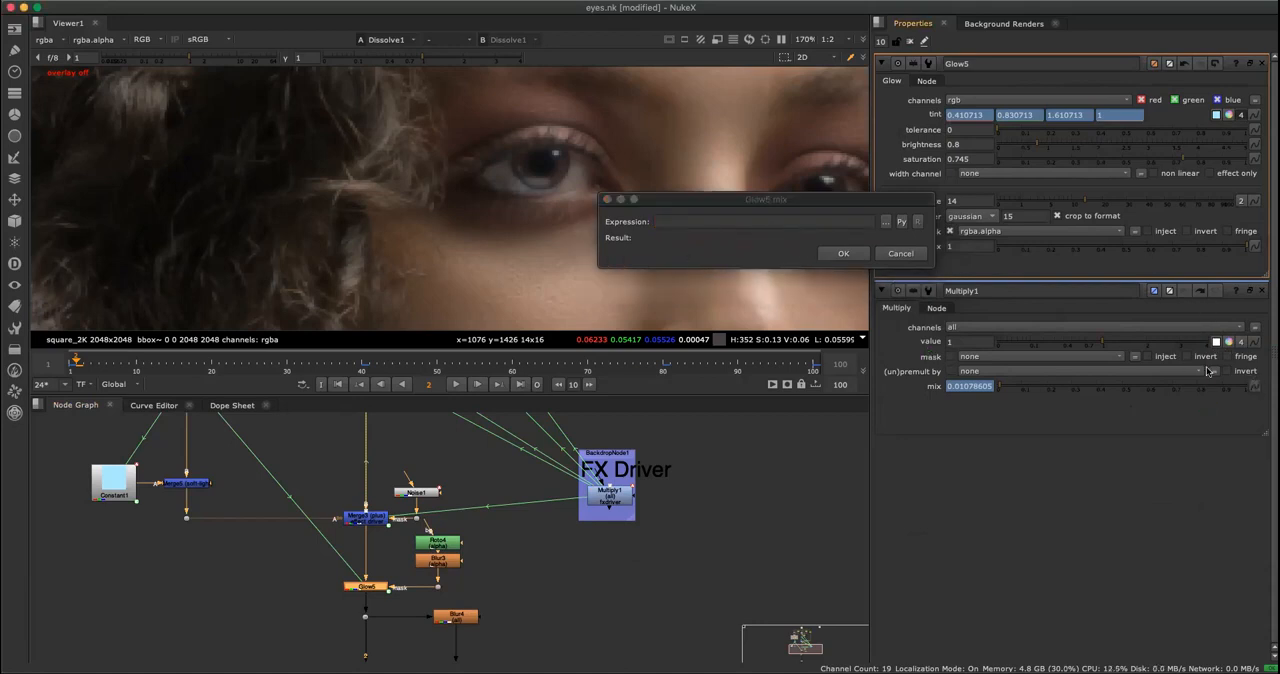
pyautogui.moveTo(1256, 385); pyautogui.dragTo(584, 292)
pyautogui.press('BackSpace')
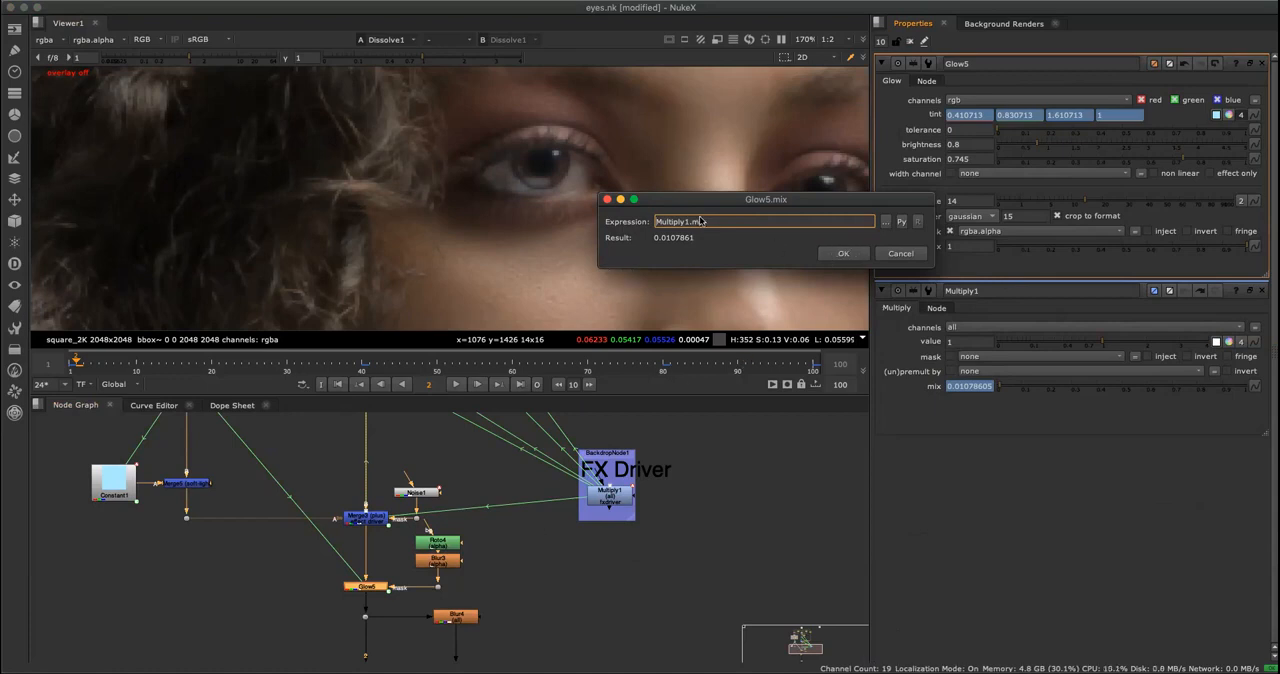
pyautogui.write('*.0')
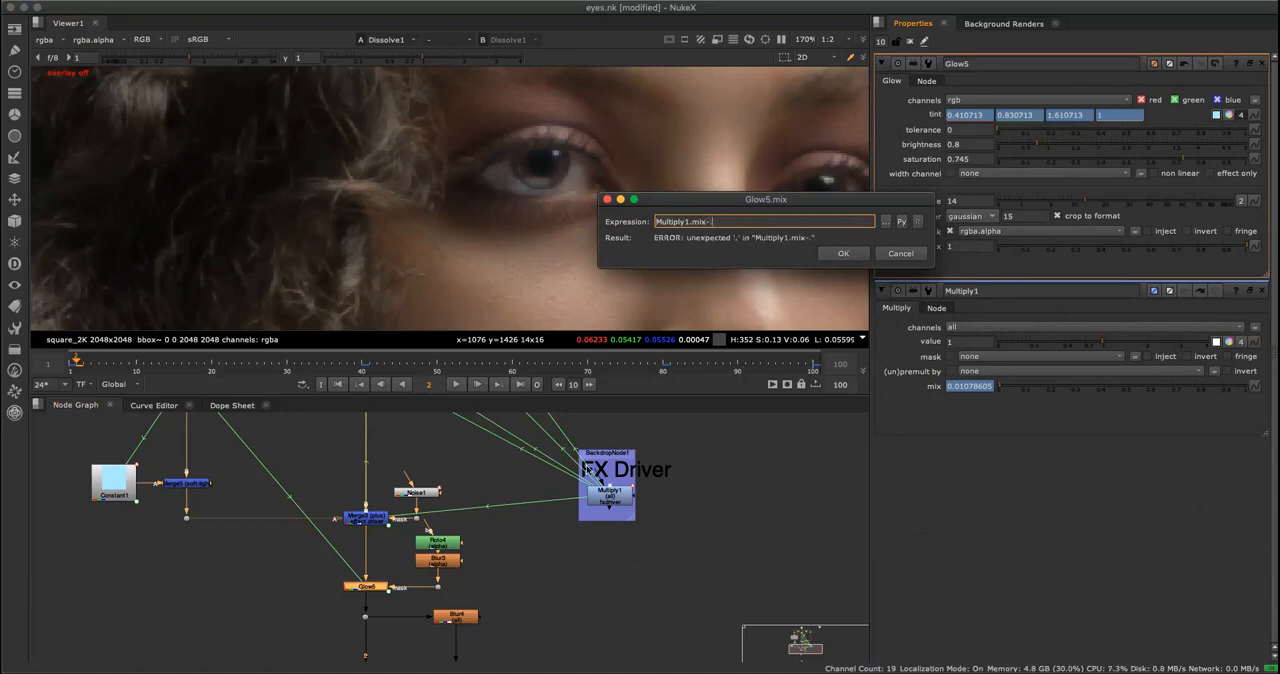
pyautogui.write('2')
pyautogui.click(855, 256)
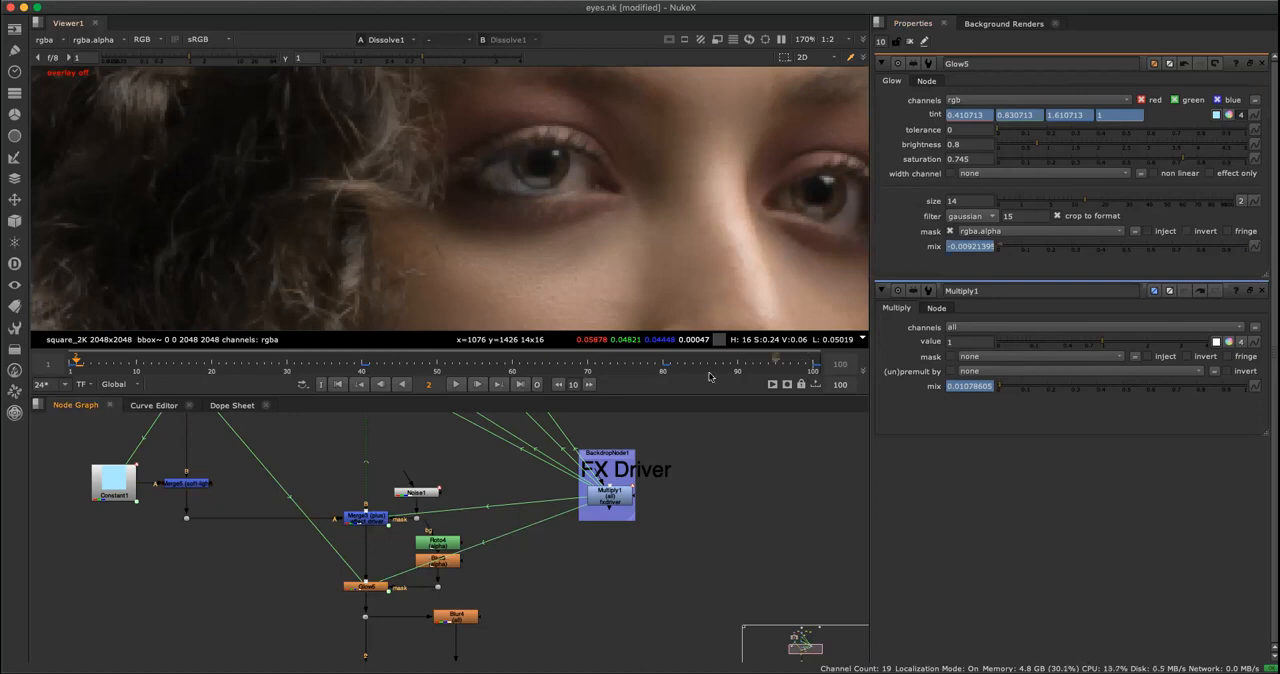
# Play back the eye glow with the newly linked mix and view the complete node graph.
pyautogui.click(455, 384)
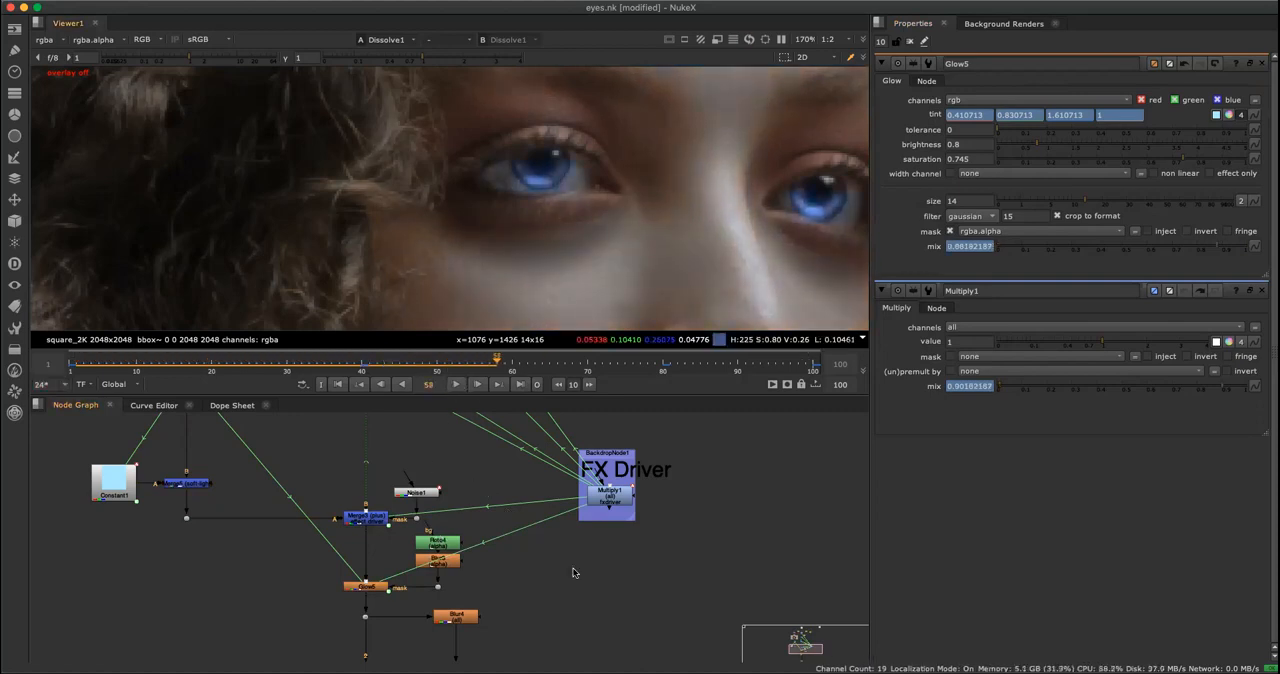
pyautogui.press('space')
pyautogui.scroll(-2, 560, 560)
pyautogui.moveTo(562, 561); pyautogui.dragTo(656, 484, button='middle')
pyautogui.press('f')
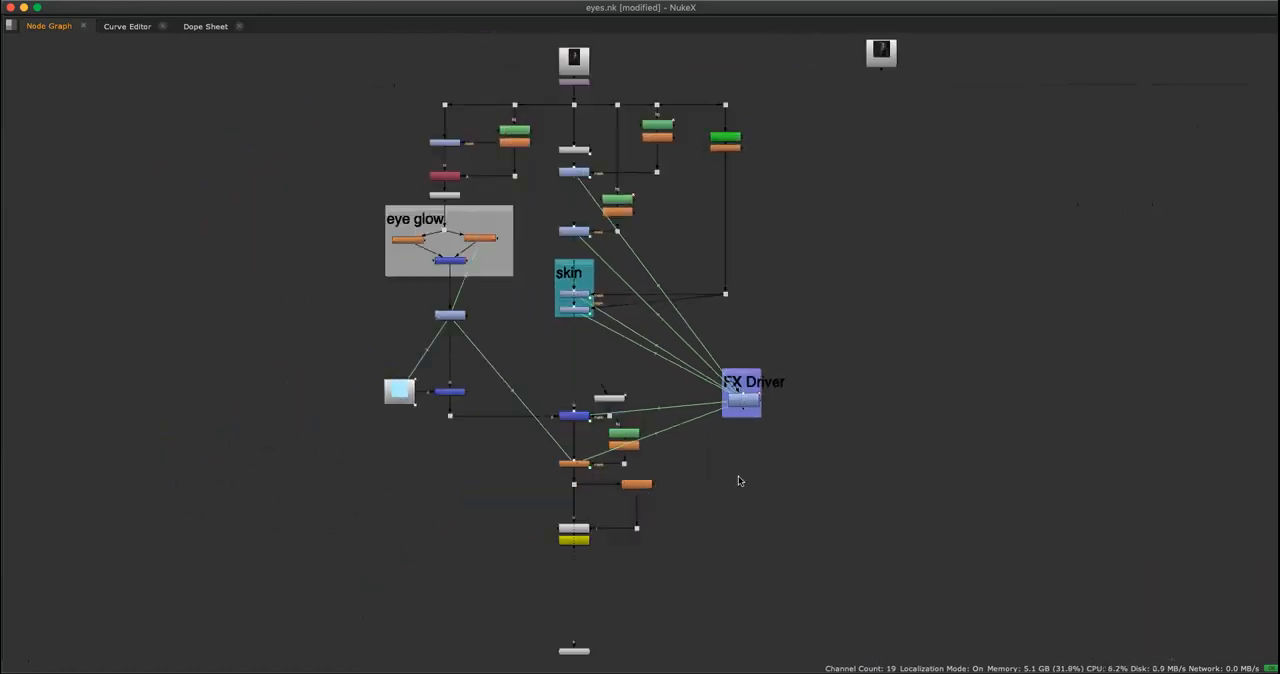
# Examine the expression markers on Grade4 and Saturation1 in the skin backdrop and their links to the FX Driver.
pyautogui.scroll(5, 645, 400)
pyautogui.moveTo(635, 352); pyautogui.dragTo(735, 505, button='middle')
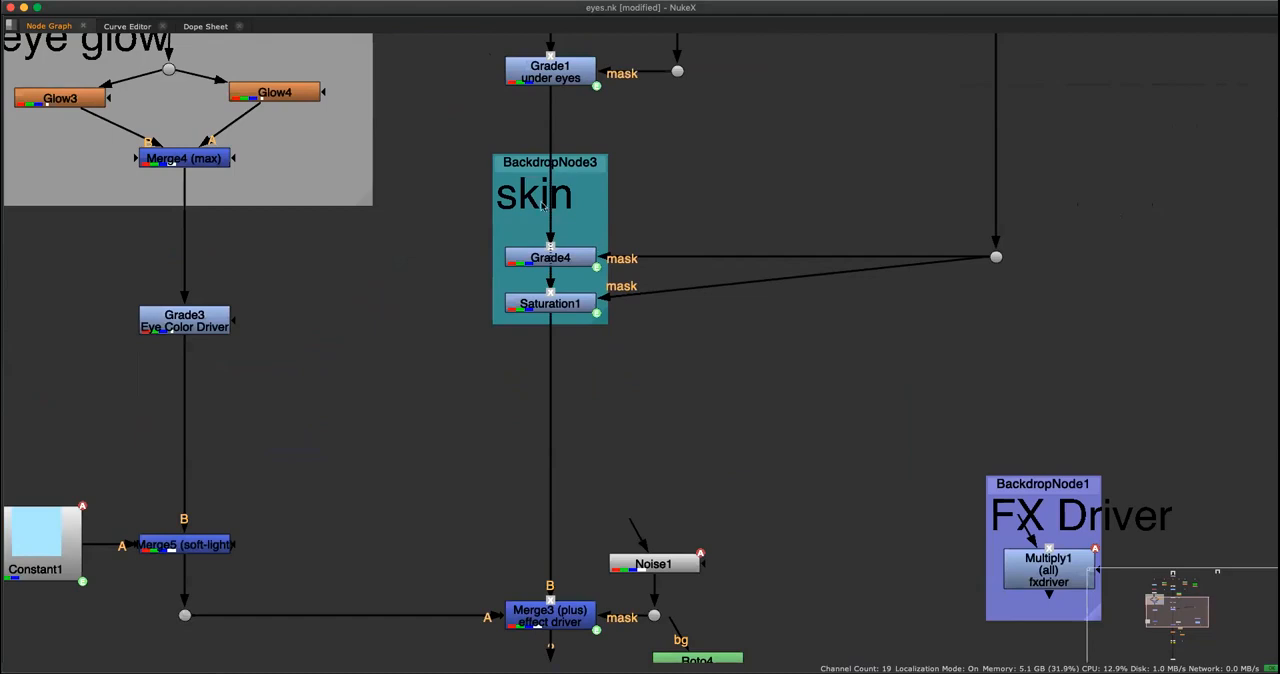
pyautogui.scroll(-8, 513, 254)
pyautogui.scroll(15, 572, 221)
pyautogui.scroll(-6, 680, 185)
pyautogui.moveTo(650, 239); pyautogui.dragTo(620, 168, button='middle')
pyautogui.scroll(3, 662, 181)
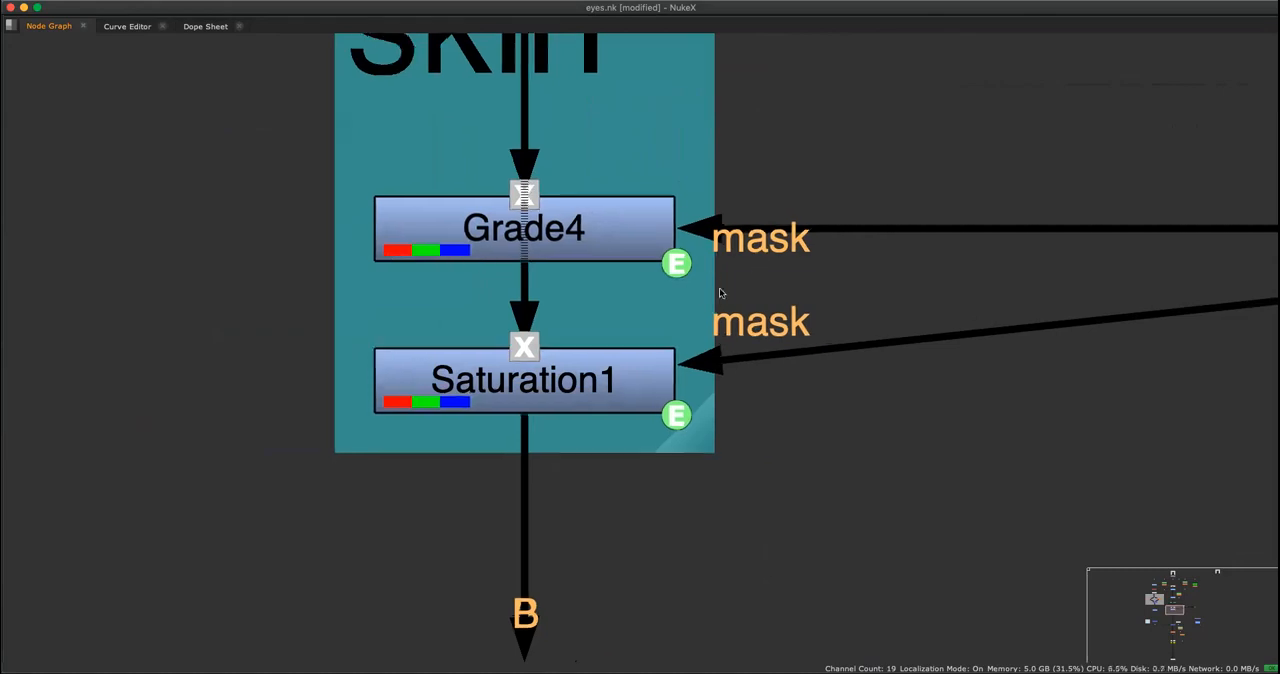
pyautogui.scroll(2, 683, 254)
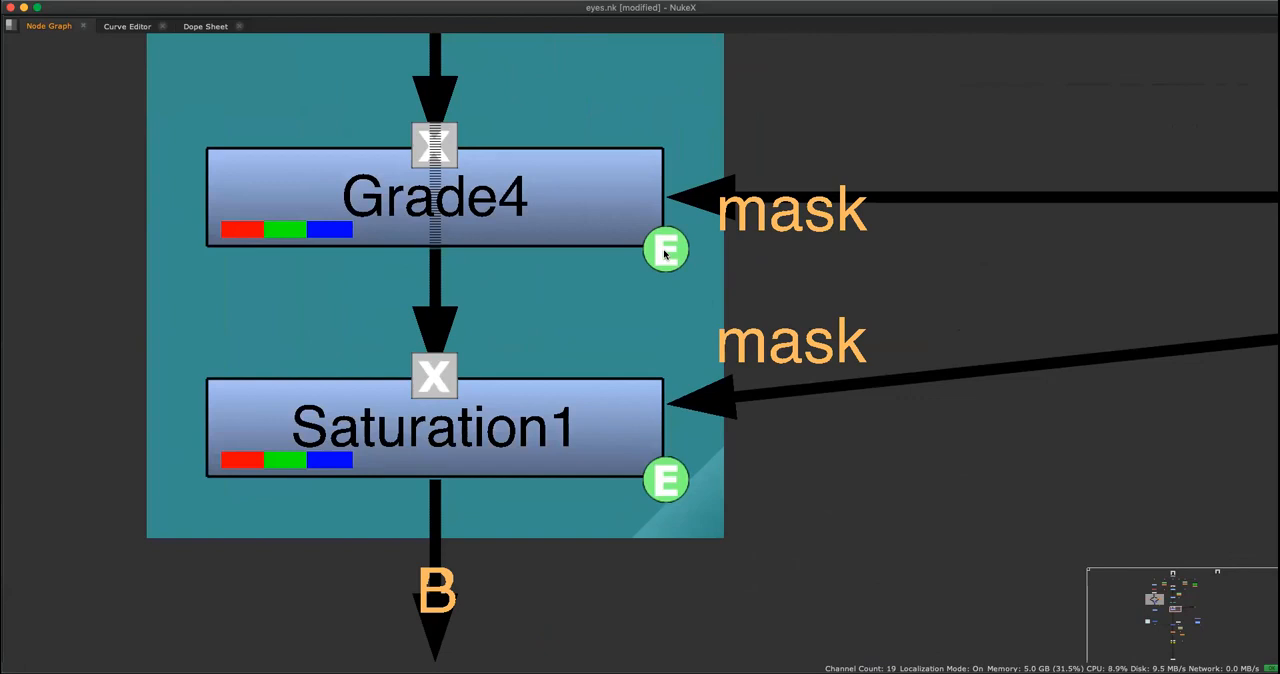
pyautogui.scroll(-3, 664, 254)
pyautogui.scroll(1, 677, 260)
pyautogui.scroll(-4, 698, 299)
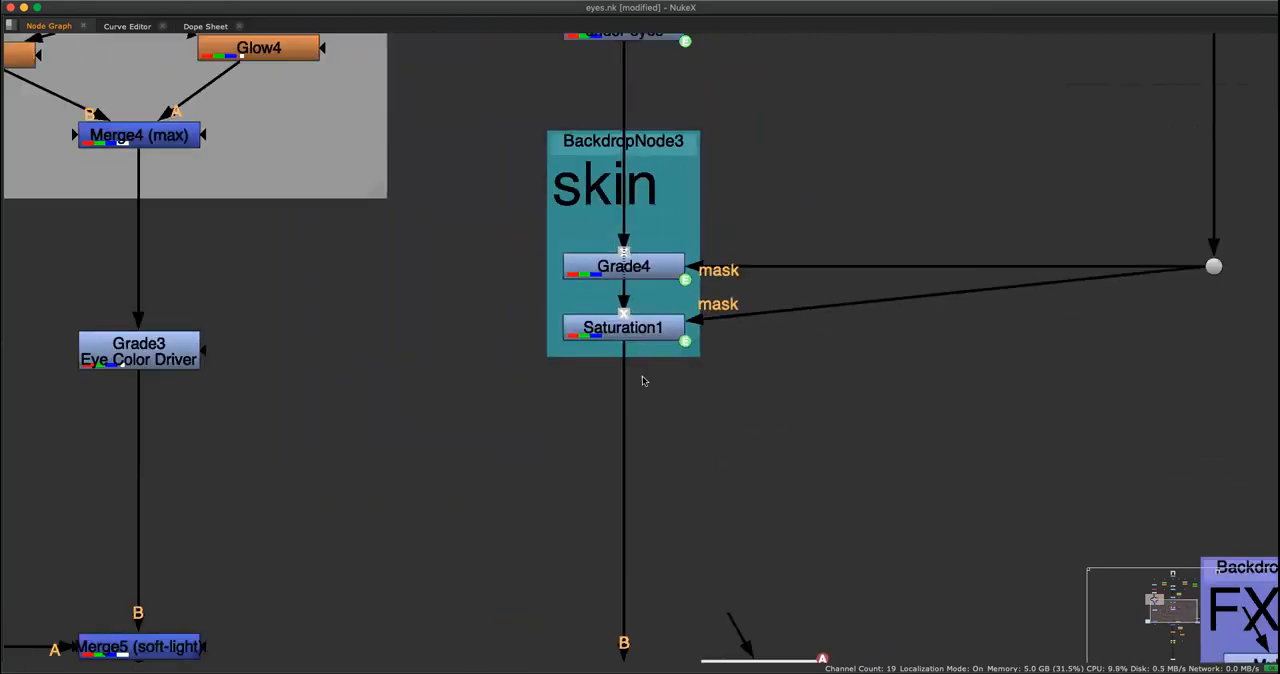
pyautogui.moveTo(696, 435); pyautogui.dragTo(593, 298, button='middle')
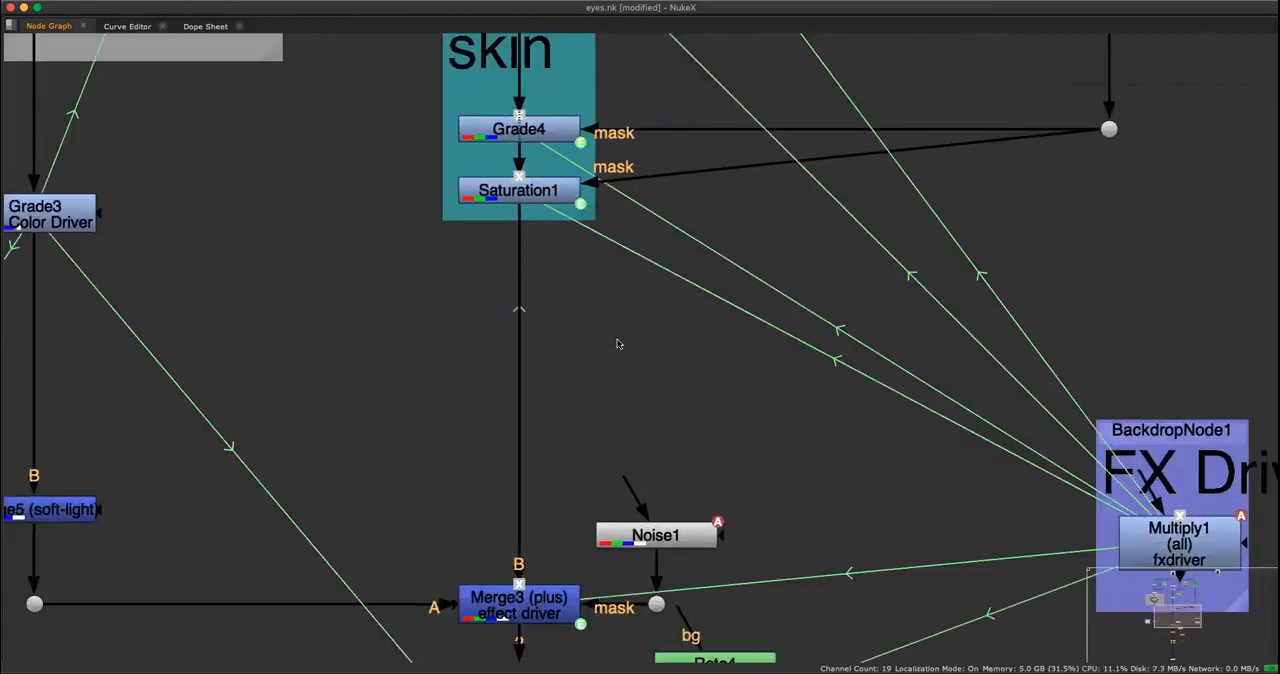
pyautogui.scroll(-1, 556, 428)
pyautogui.scroll(1, 556, 428)
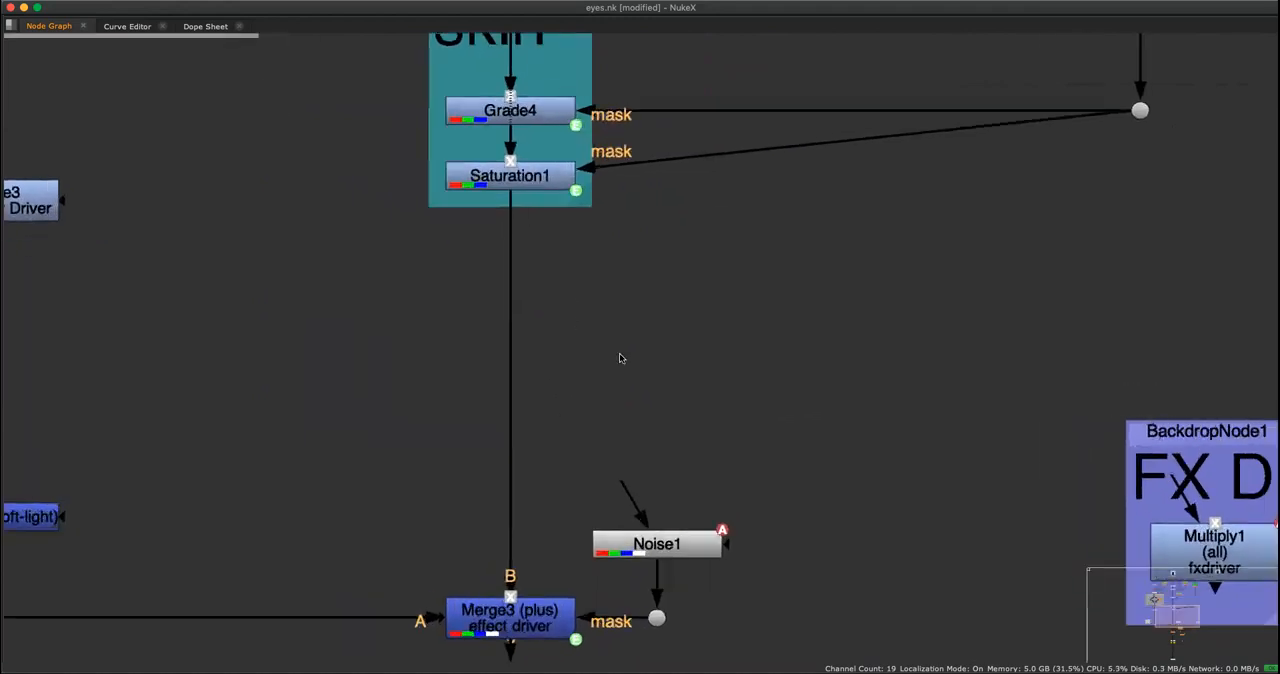
# Examine the eye glow backdrop and its Glow4 node for expression markers.
pyautogui.moveTo(632, 139); pyautogui.dragTo(634, 346, button='middle')
pyautogui.scroll(-7, 622, 357)
pyautogui.scroll(8, 570, 430)
pyautogui.moveTo(461, 263); pyautogui.dragTo(270, 108, button='middle')
pyautogui.scroll(1, 702, 357)
pyautogui.scroll(-6, 522, 268)
pyautogui.moveTo(354, 148); pyautogui.dragTo(517, 350, button='middle')
pyautogui.scroll(4, 519, 356)
pyautogui.moveTo(778, 88); pyautogui.dragTo(612, 308, button='middle')
pyautogui.scroll(4, 602, 312)
pyautogui.moveTo(749, 294); pyautogui.dragTo(928, 261, button='middle')
pyautogui.click(444, 258)
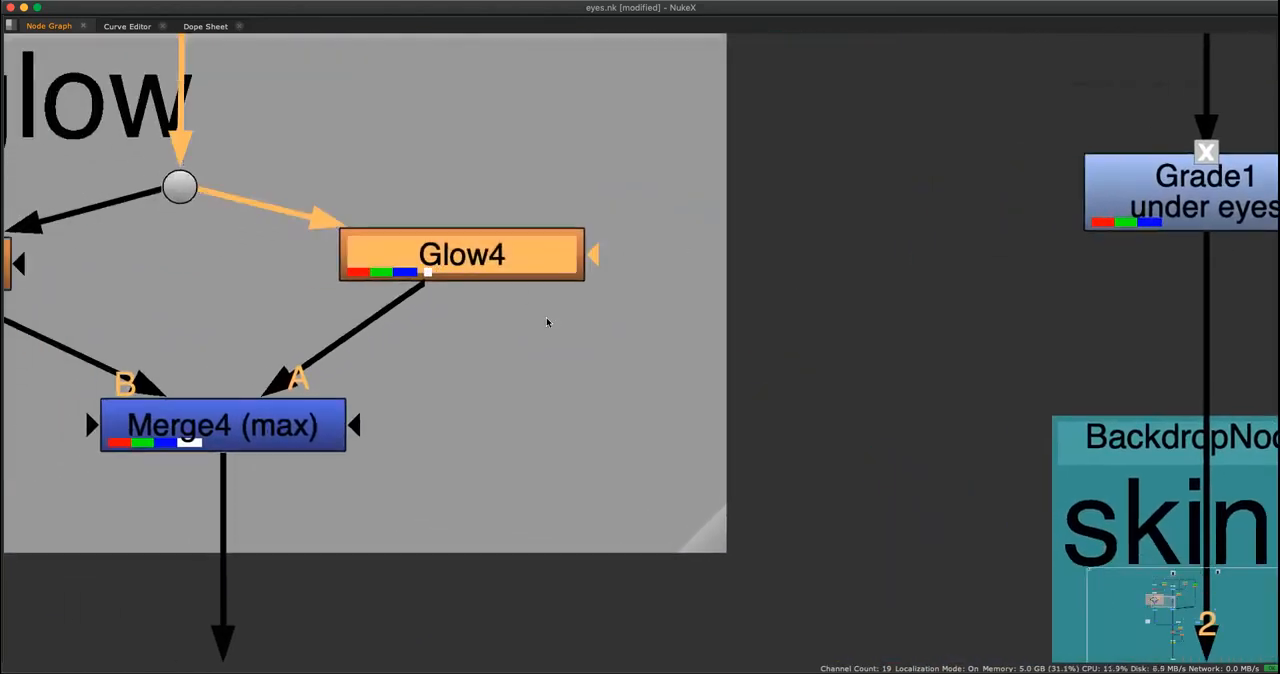
pyautogui.scroll(-1, 523, 351)
pyautogui.moveTo(523, 351); pyautogui.dragTo(620, 288, button='middle')
pyautogui.click(903, 246)
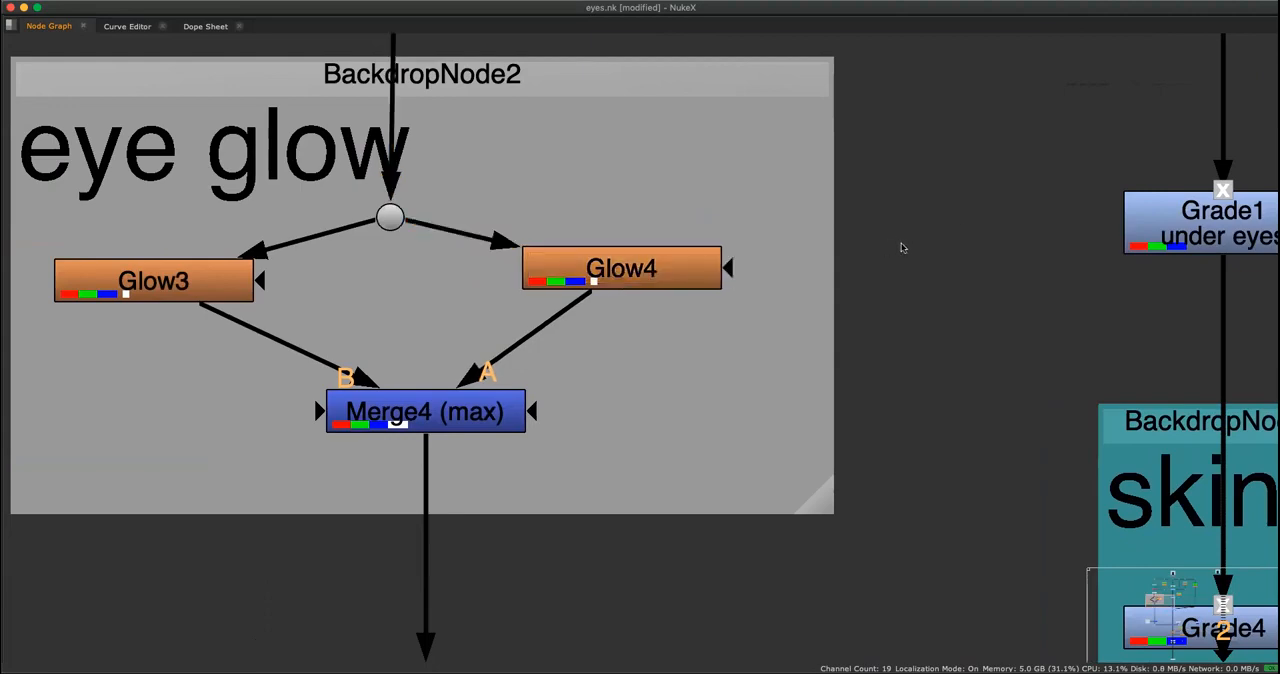
# Review the rest of the node graph, from the skin branch and FX Driver down to the final output nodes.
pyautogui.scroll(-3, 930, 240)
pyautogui.moveTo(1169, 172); pyautogui.dragTo(774, 315, button='middle')
pyautogui.moveTo(843, 246); pyautogui.dragTo(704, 293, button='middle')
pyautogui.moveTo(615, 361); pyautogui.dragTo(627, 446, button='middle')
pyautogui.scroll(-2, 620, 440)
pyautogui.scroll(8, 588, 337)
pyautogui.keyDown('alt'); pyautogui.moveTo(725, 306); pyautogui.dragTo(663, 428, button='middle'); pyautogui.keyUp('alt')
pyautogui.moveTo(647, 480)
pyautogui.mouseDown(button='middle')
pyautogui.moveTo(648, 250)
pyautogui.moveTo(669, 107)
pyautogui.mouseUp(button='middle')
pyautogui.moveTo(682, 500); pyautogui.dragTo(631, 199, button='middle')
pyautogui.moveTo(632, 515)
pyautogui.mouseDown(button='middle')
pyautogui.moveTo(638, 327)
pyautogui.moveTo(727, 316)
pyautogui.mouseUp(button='middle')
pyautogui.moveTo(642, 348); pyautogui.dragTo(530, 130)
pyautogui.keyDown('alt'); pyautogui.moveTo(742, 279); pyautogui.dragTo(580, 385, button='middle'); pyautogui.keyUp('alt')
pyautogui.click(784, 346)
pyautogui.keyDown('alt'); pyautogui.moveTo(784, 346); pyautogui.dragTo(811, 318, button='middle'); pyautogui.keyUp('alt')
pyautogui.moveTo(823, 403); pyautogui.dragTo(670, 333, button='middle')
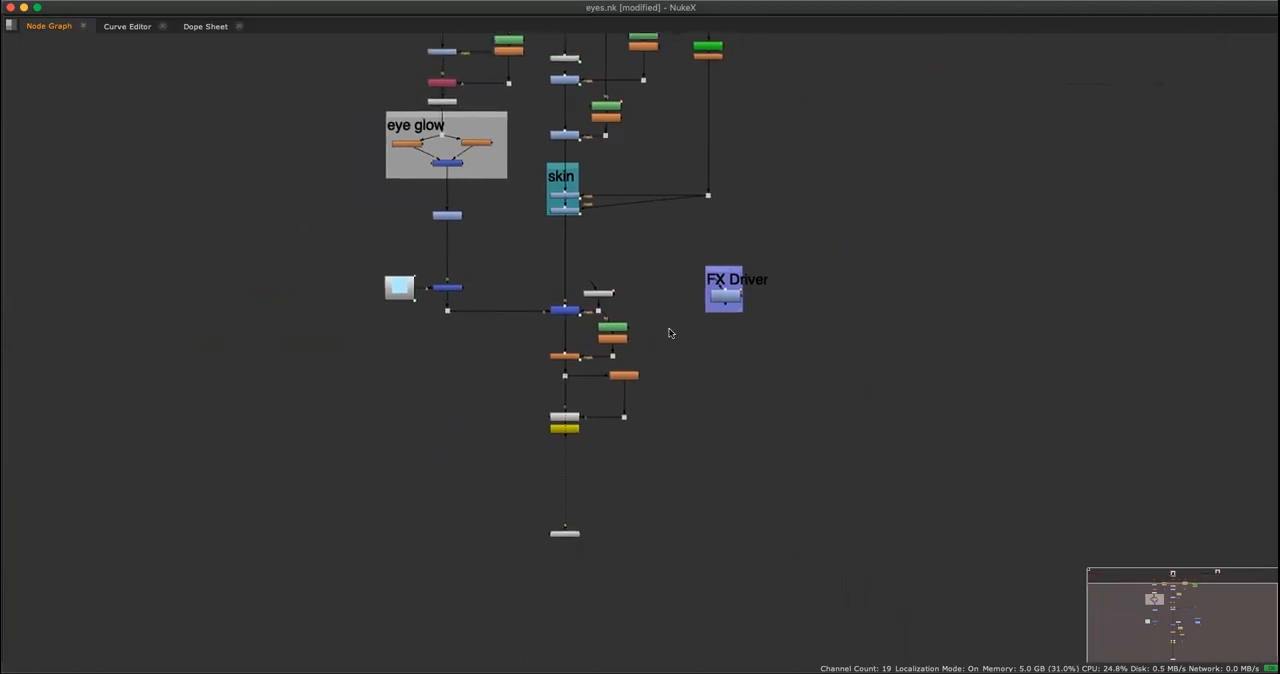
# View the Write1 output with the whole portrait framed and play the animation.
pyautogui.press('space')
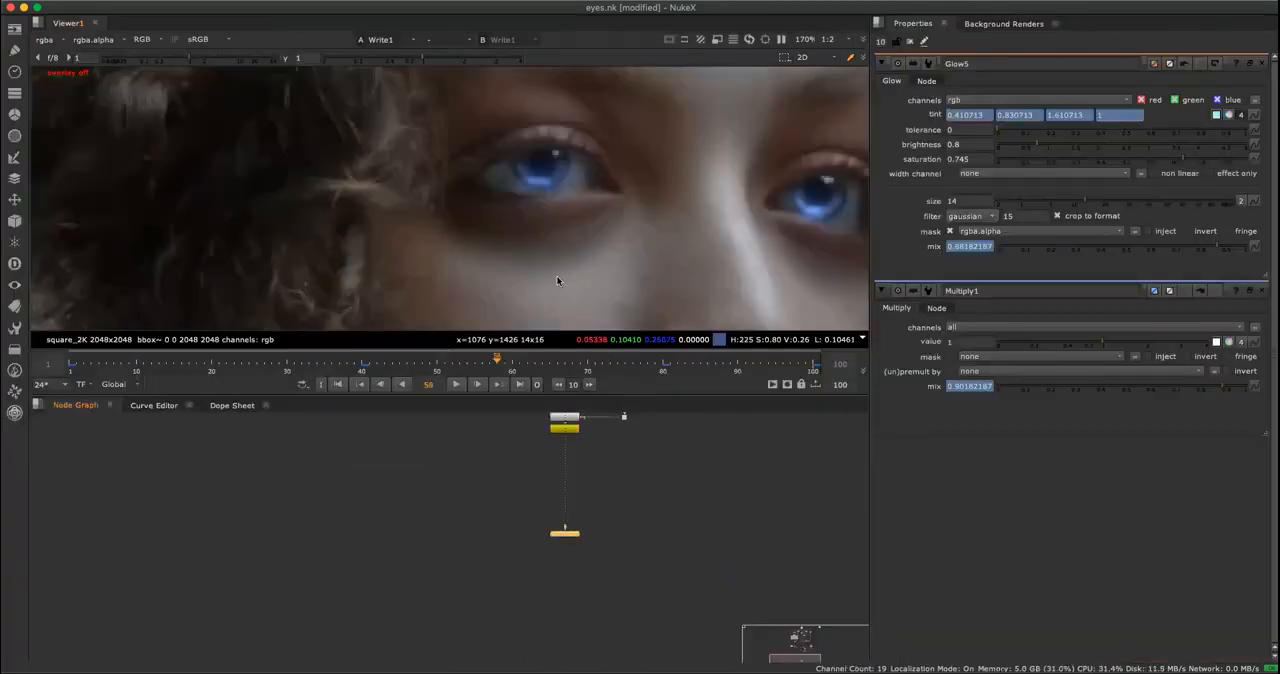
pyautogui.press('f')
pyautogui.keyDown('alt'); pyautogui.moveTo(507, 245); pyautogui.dragTo(611, 257, button='middle'); pyautogui.keyUp('alt')
pyautogui.click(453, 383)
pyautogui.click(454, 383)
pyautogui.click(630, 446)
# View Read1 in the enlarged viewer with the whole portrait framed and play it back.
pyautogui.press('space')
pyautogui.keyDown('alt'); pyautogui.moveTo(740, 414); pyautogui.dragTo(693, 408, button='middle'); pyautogui.keyUp('alt')
pyautogui.moveTo(693, 408); pyautogui.dragTo(501, 523, button='middle')
pyautogui.press('space')
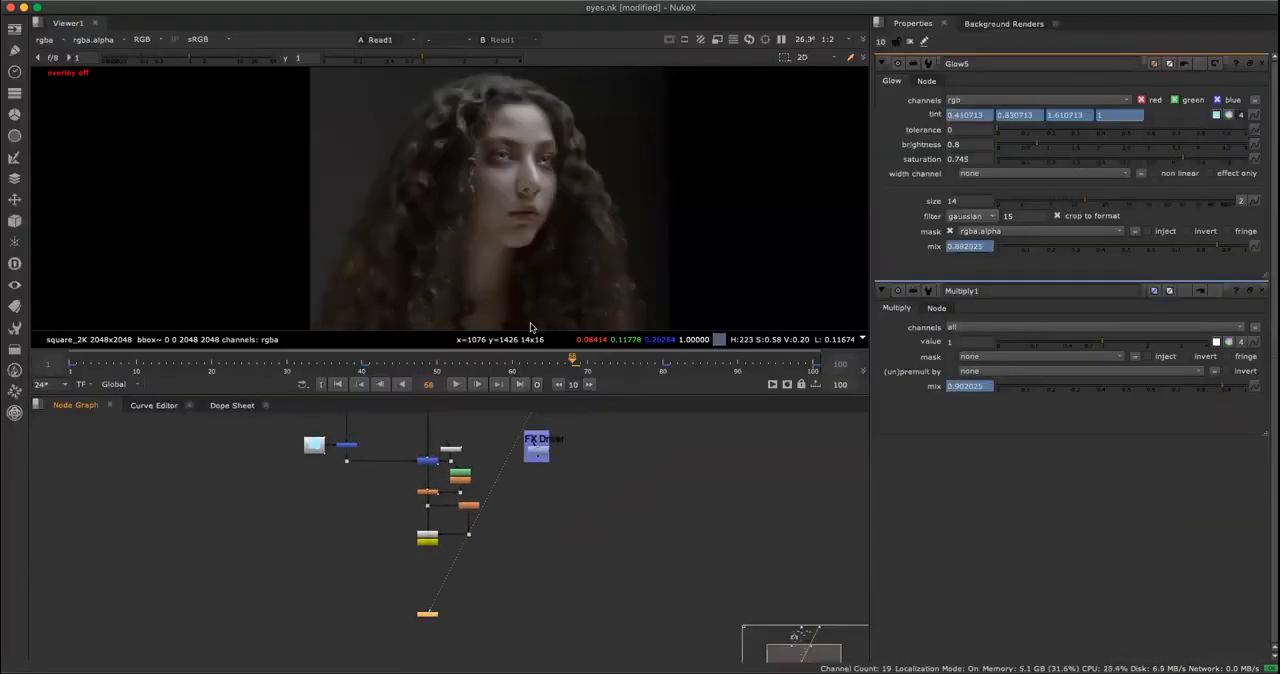
pyautogui.press('f')
pyautogui.press('space')
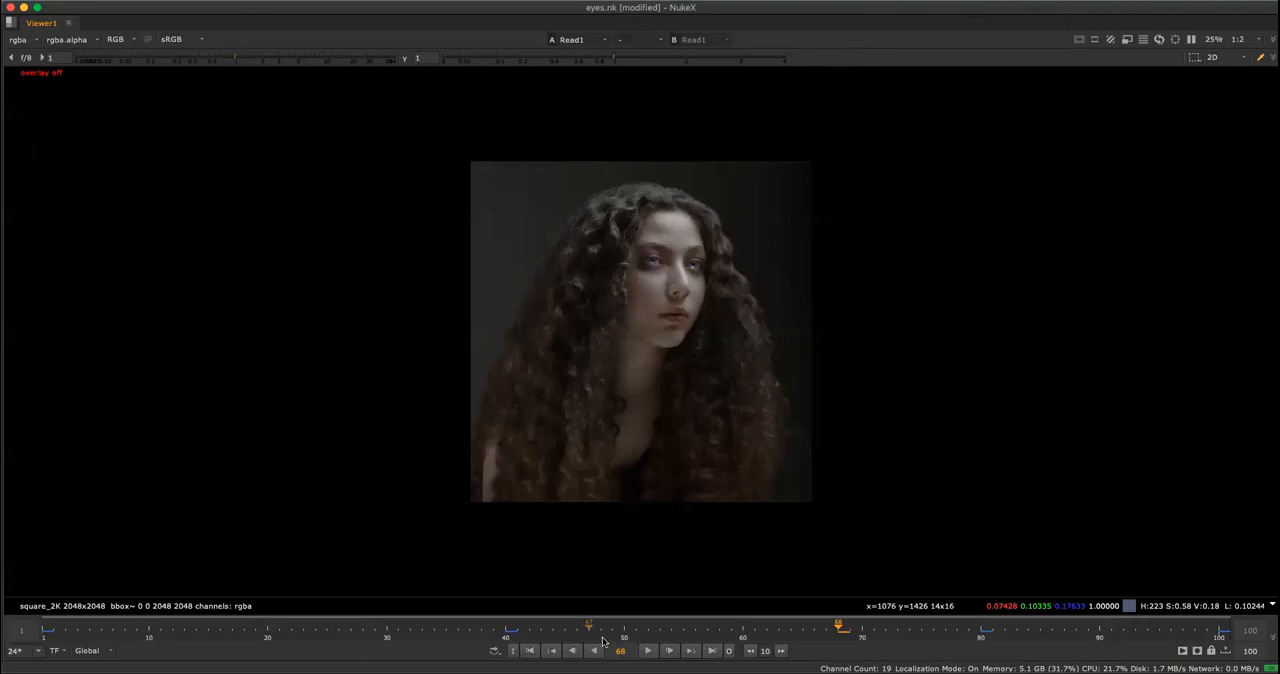
pyautogui.click(651, 651)
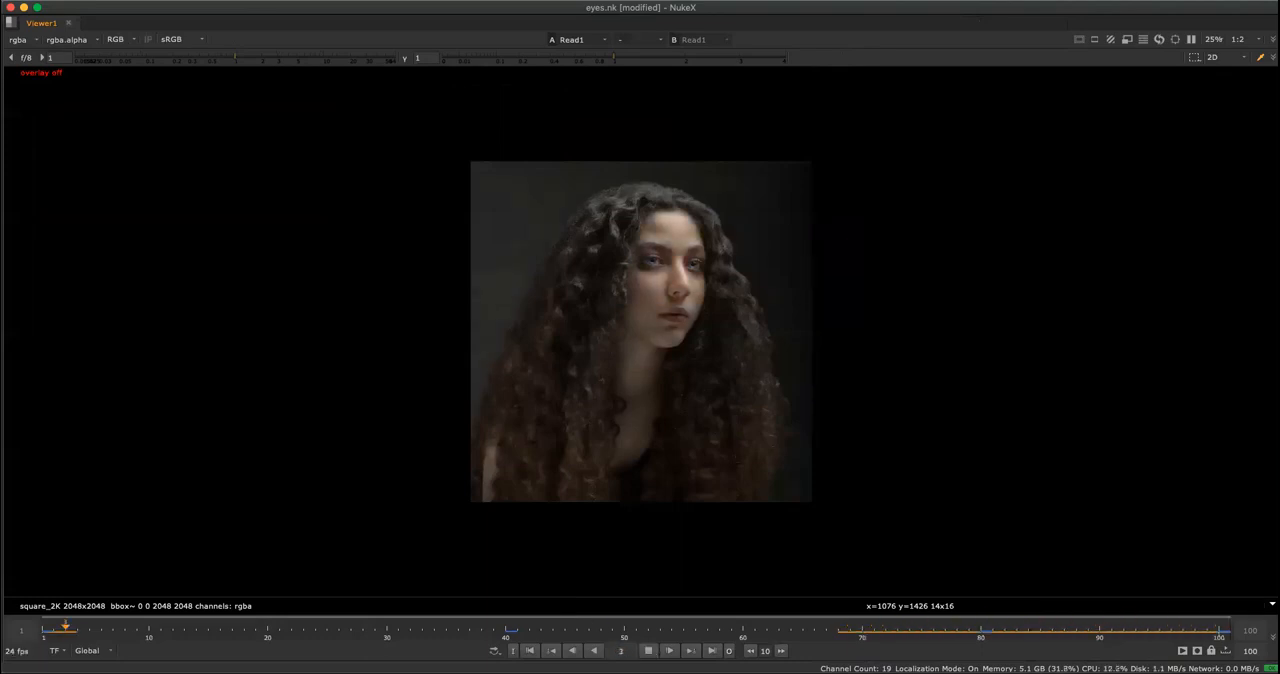